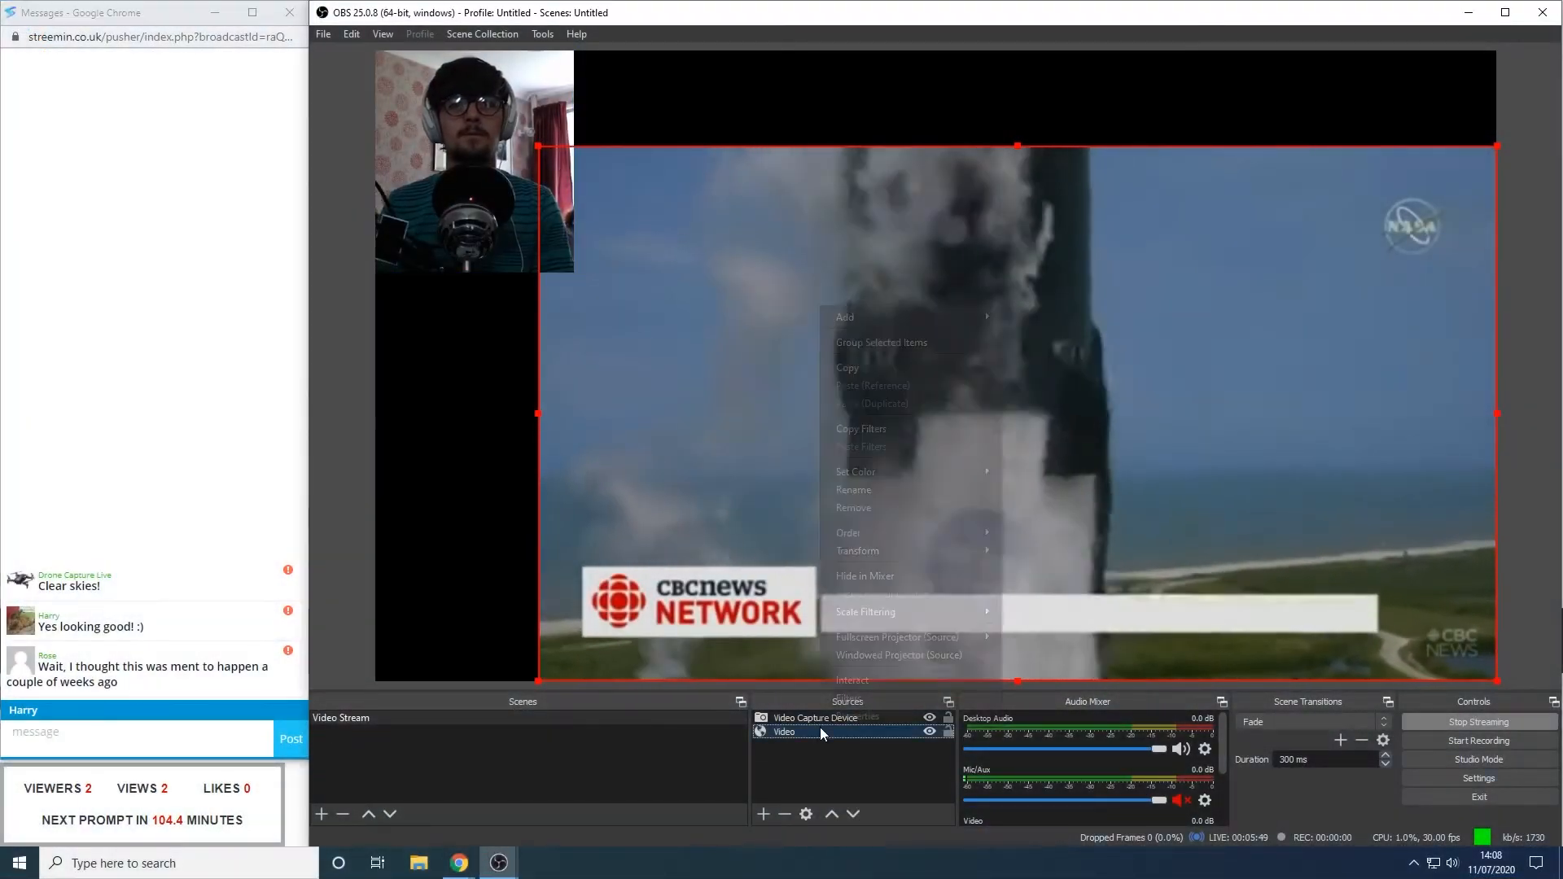
Pause the Video source's playback through its Interact window, close that window, and unmute the Mic/Aux channel.
right_click(819, 729)
click(847, 678)
click(891, 492)
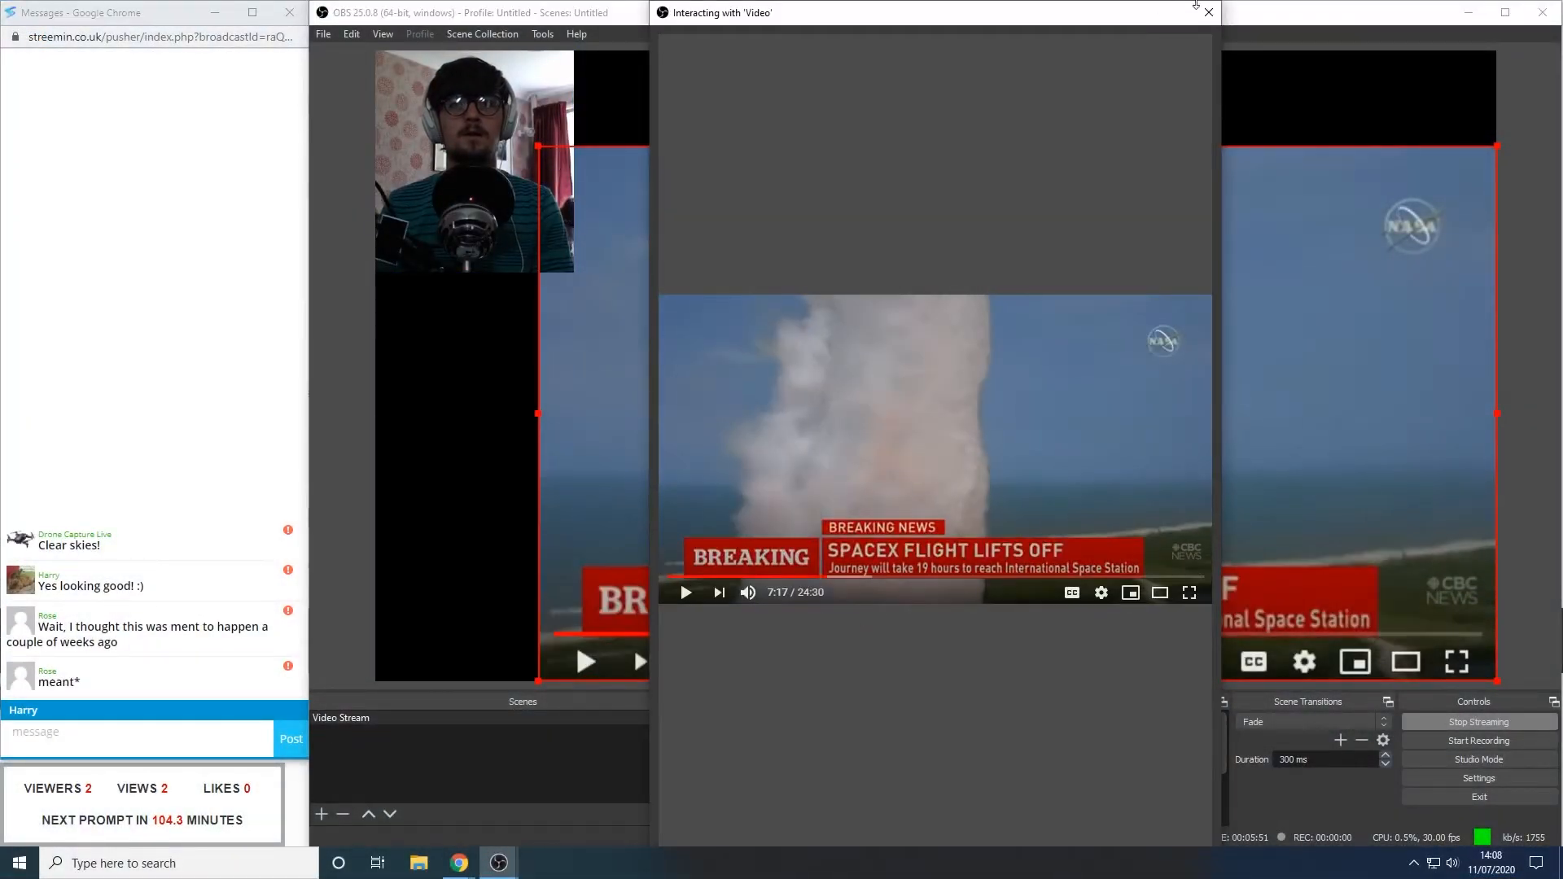
click(1208, 12)
click(1187, 800)
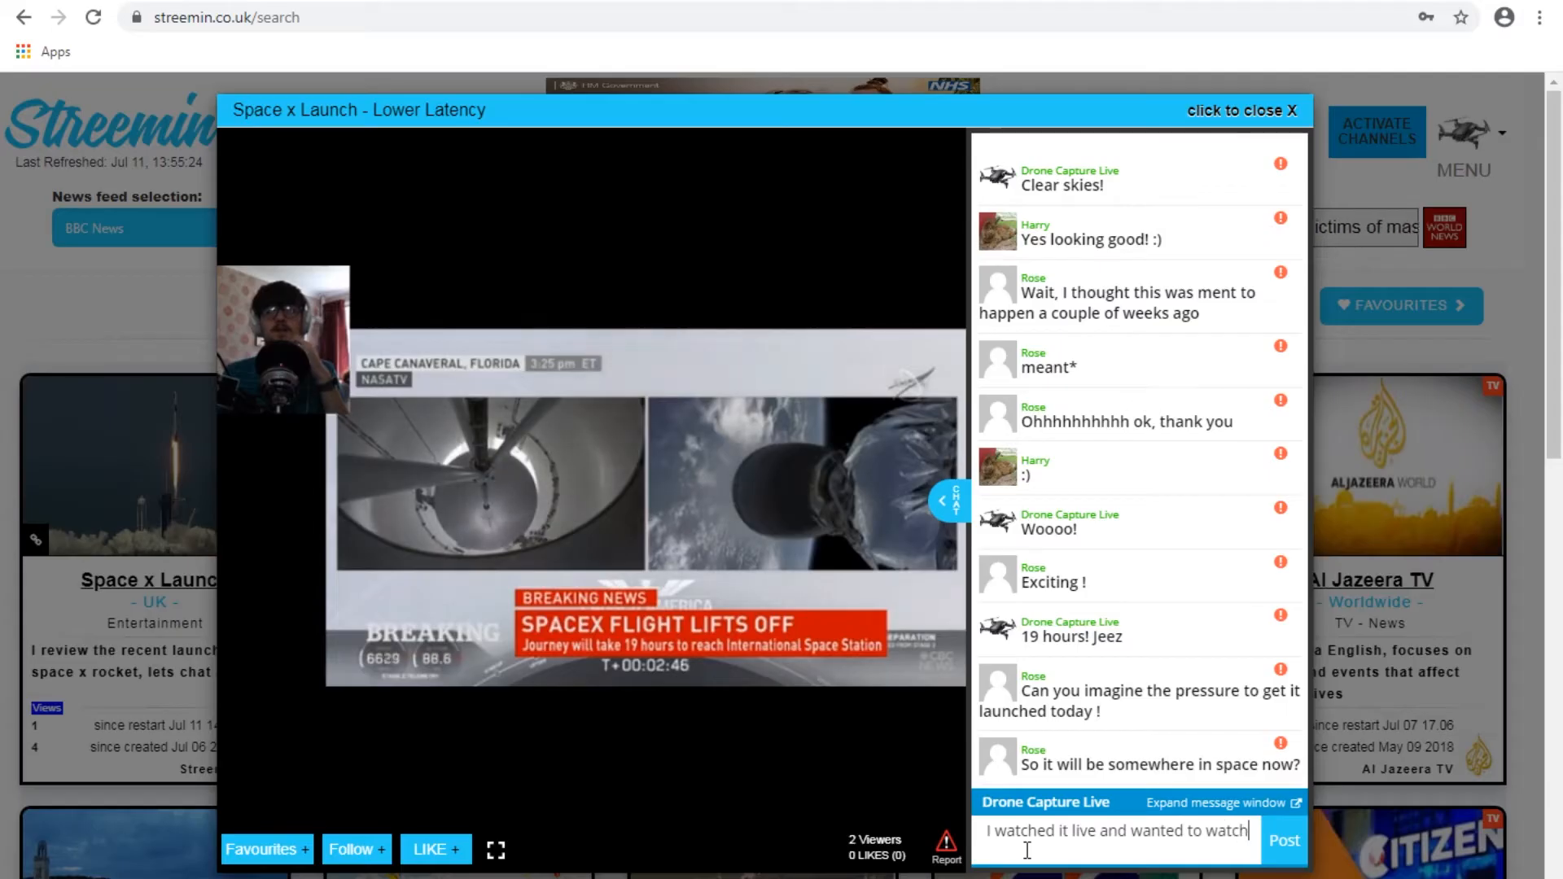
Switch to the Streemin live chat and finish and post the message "I watched it live and wanted to watch it again!".
text(it again!)
key(Return)
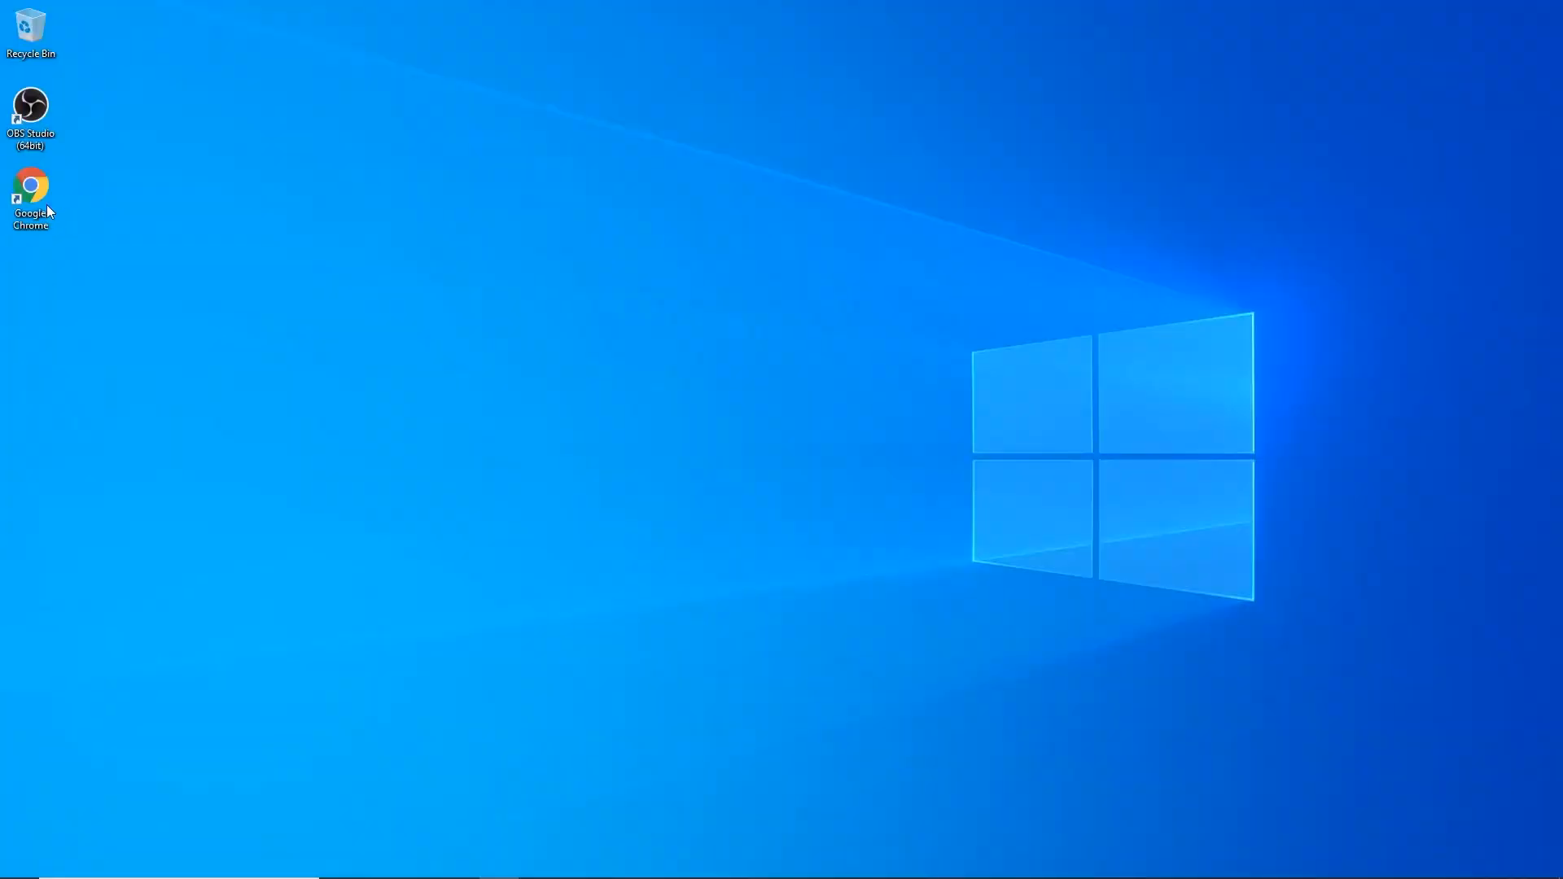
Open Google Chrome, search for "obs download", and open the OBS Project download page from the results.
double_click(30, 191)
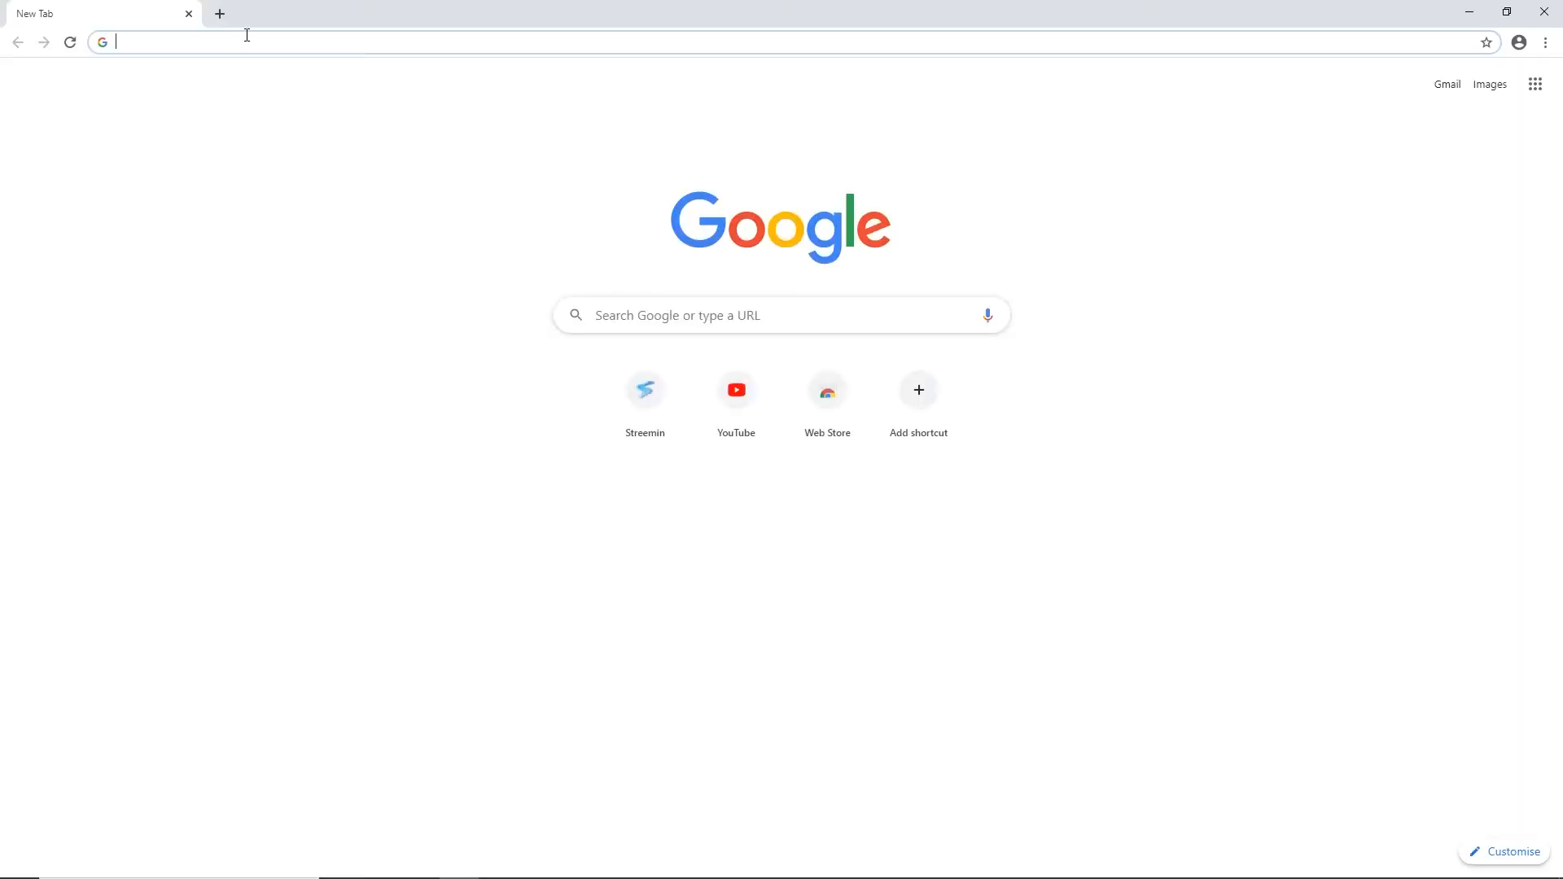
text(obs download)
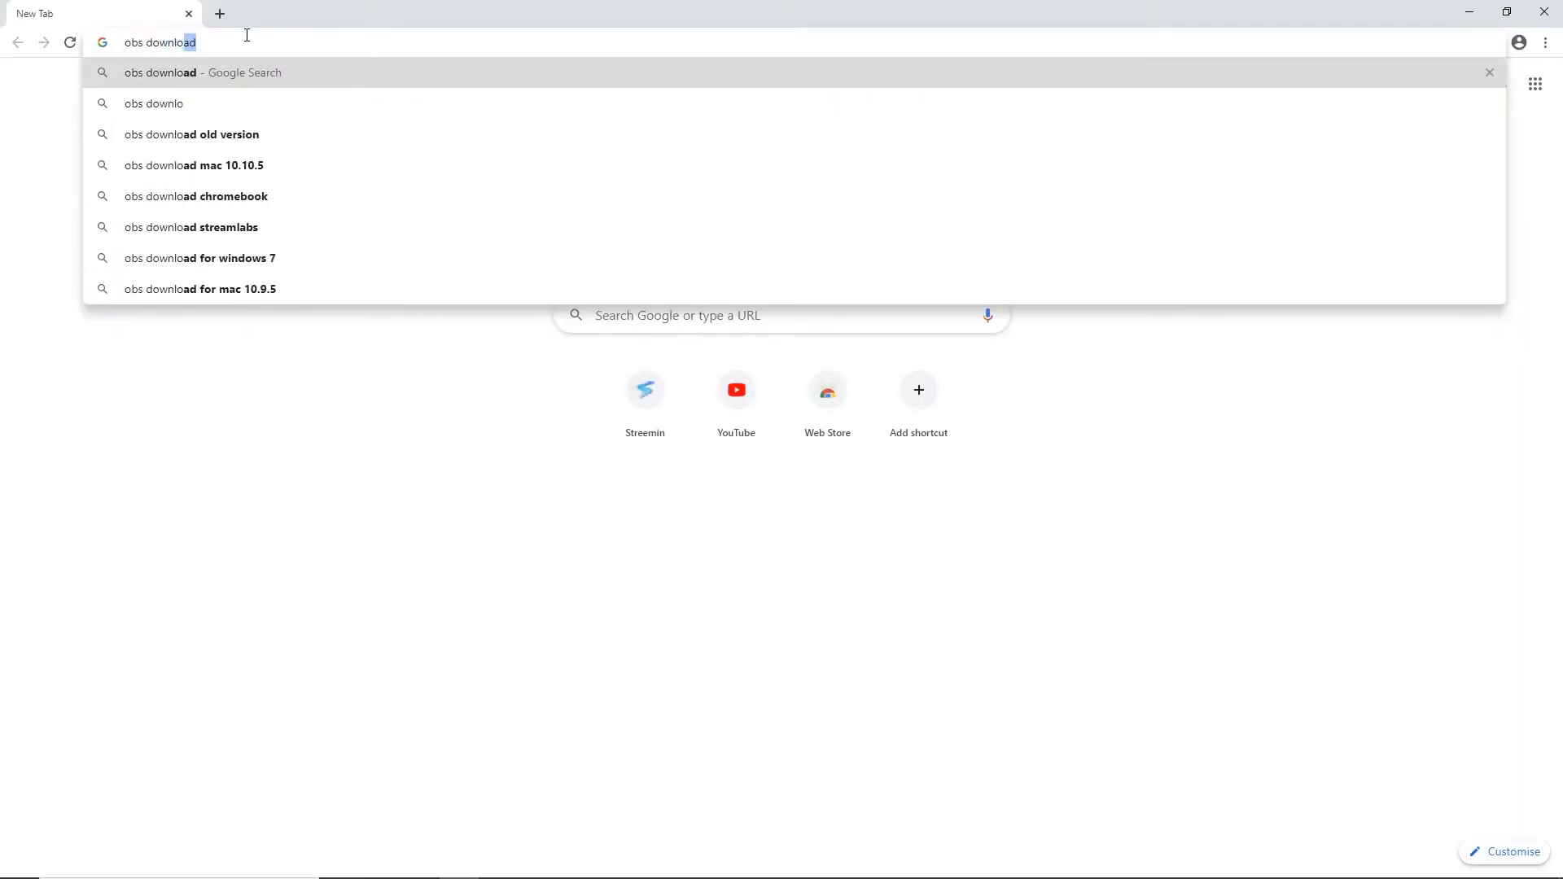
key(Return)
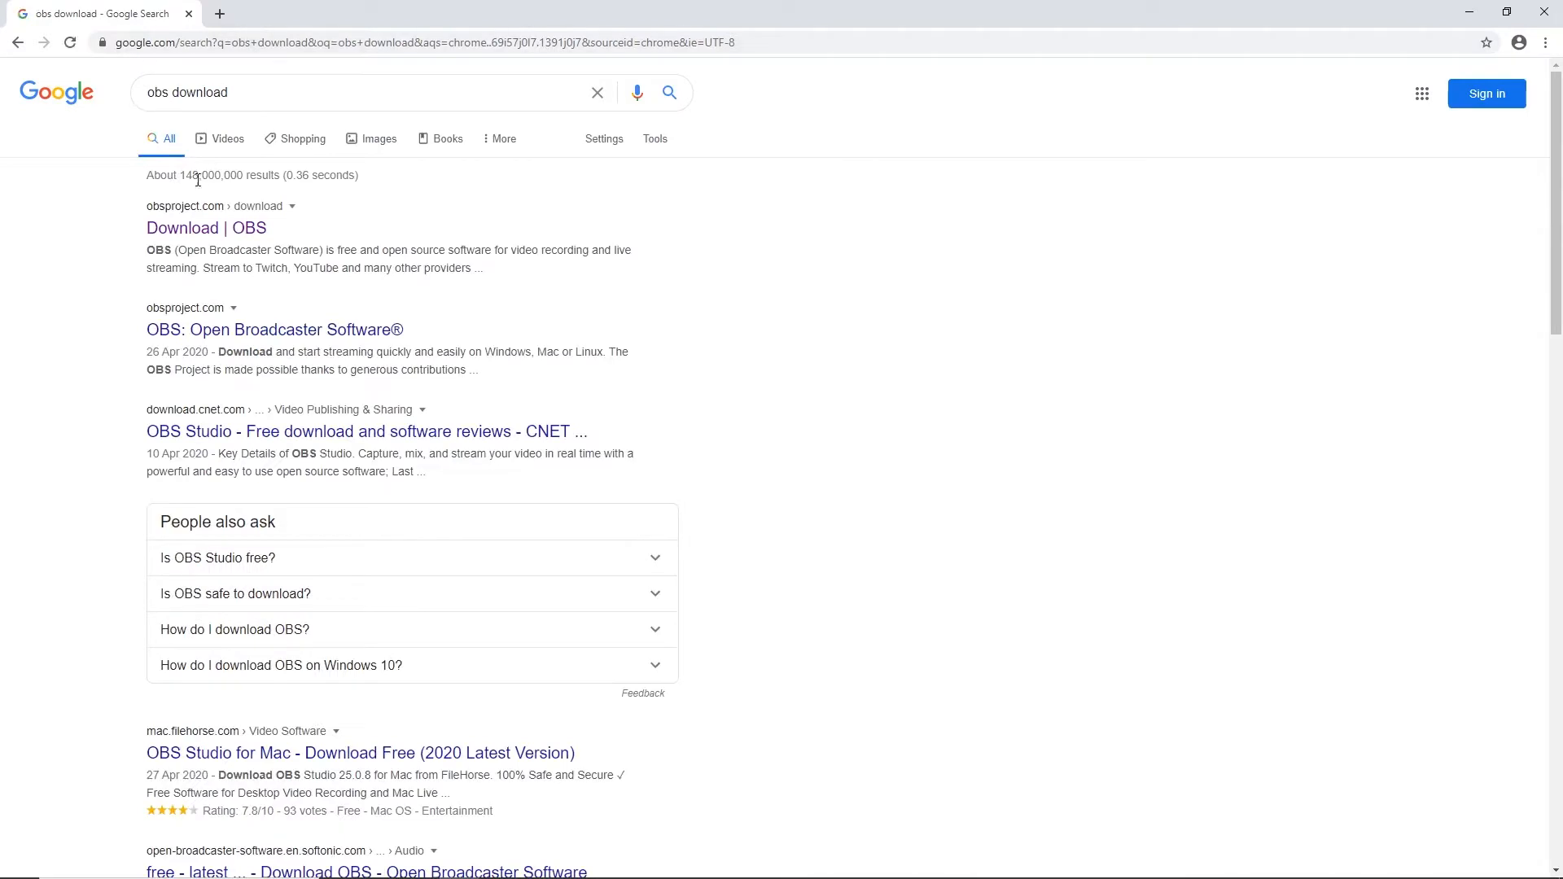
click(254, 229)
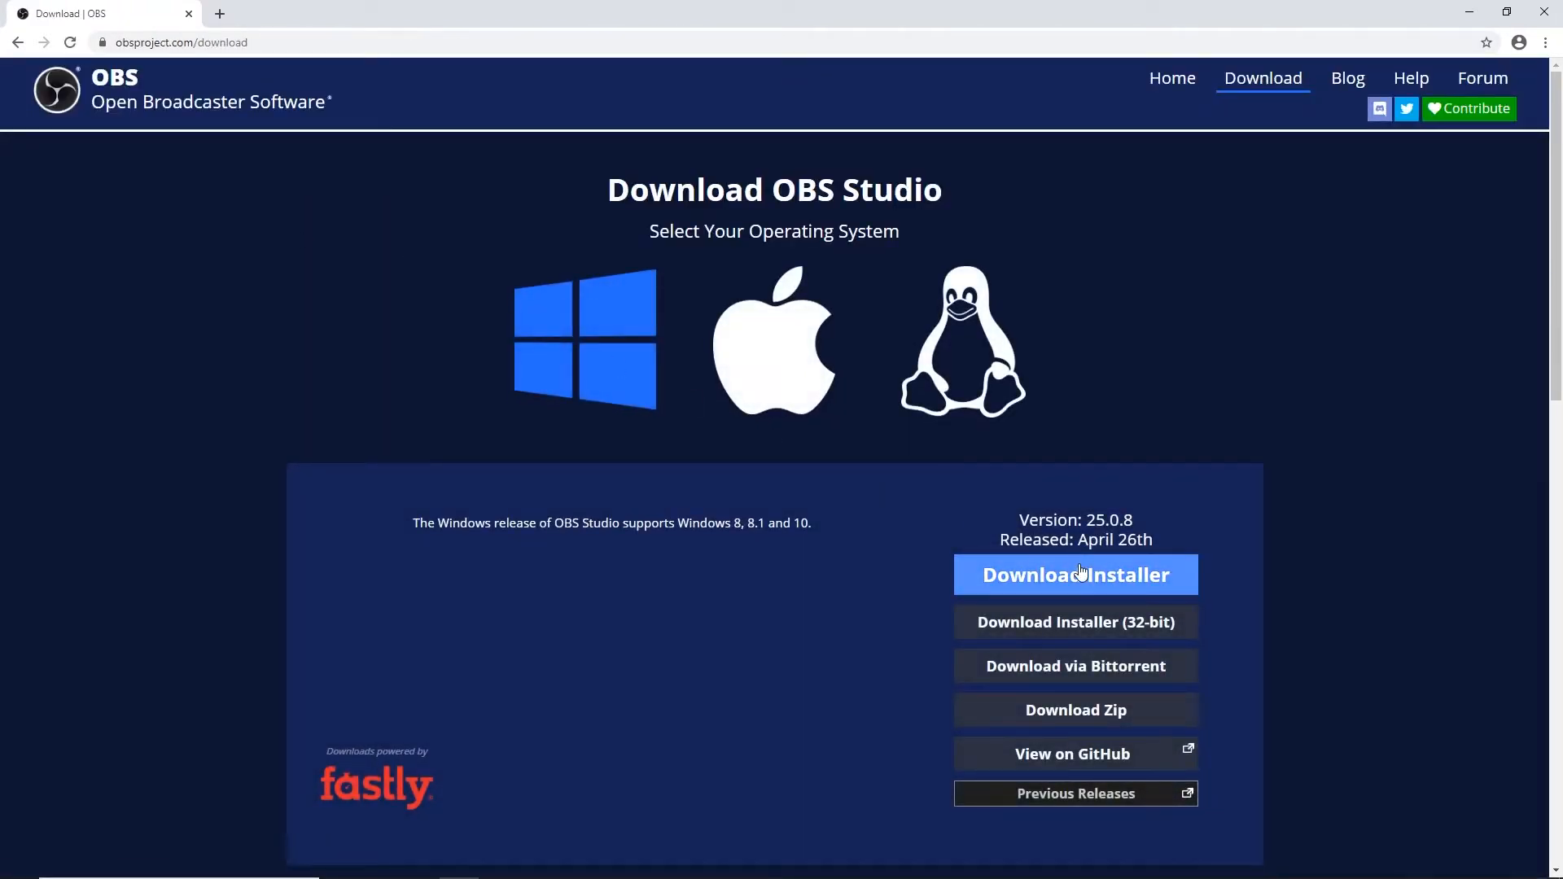
scroll(1079, 570, down, 2)
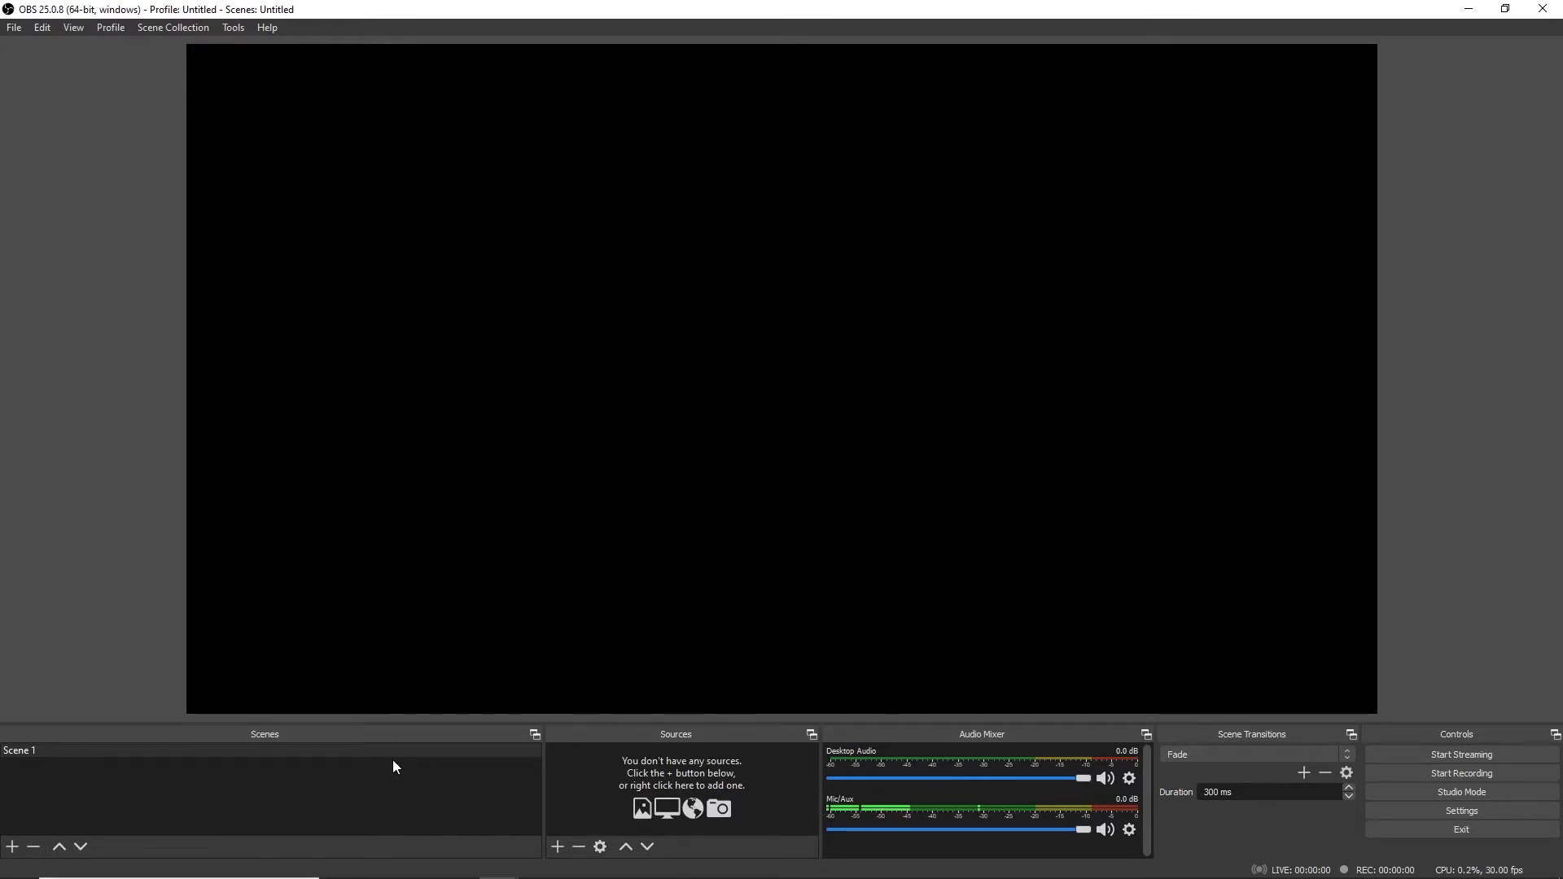
Rearrange the OBS docks into the order Scene Transitions, Sources, Audio Mixer, Scenes.
drag(359, 735, 1205, 755)
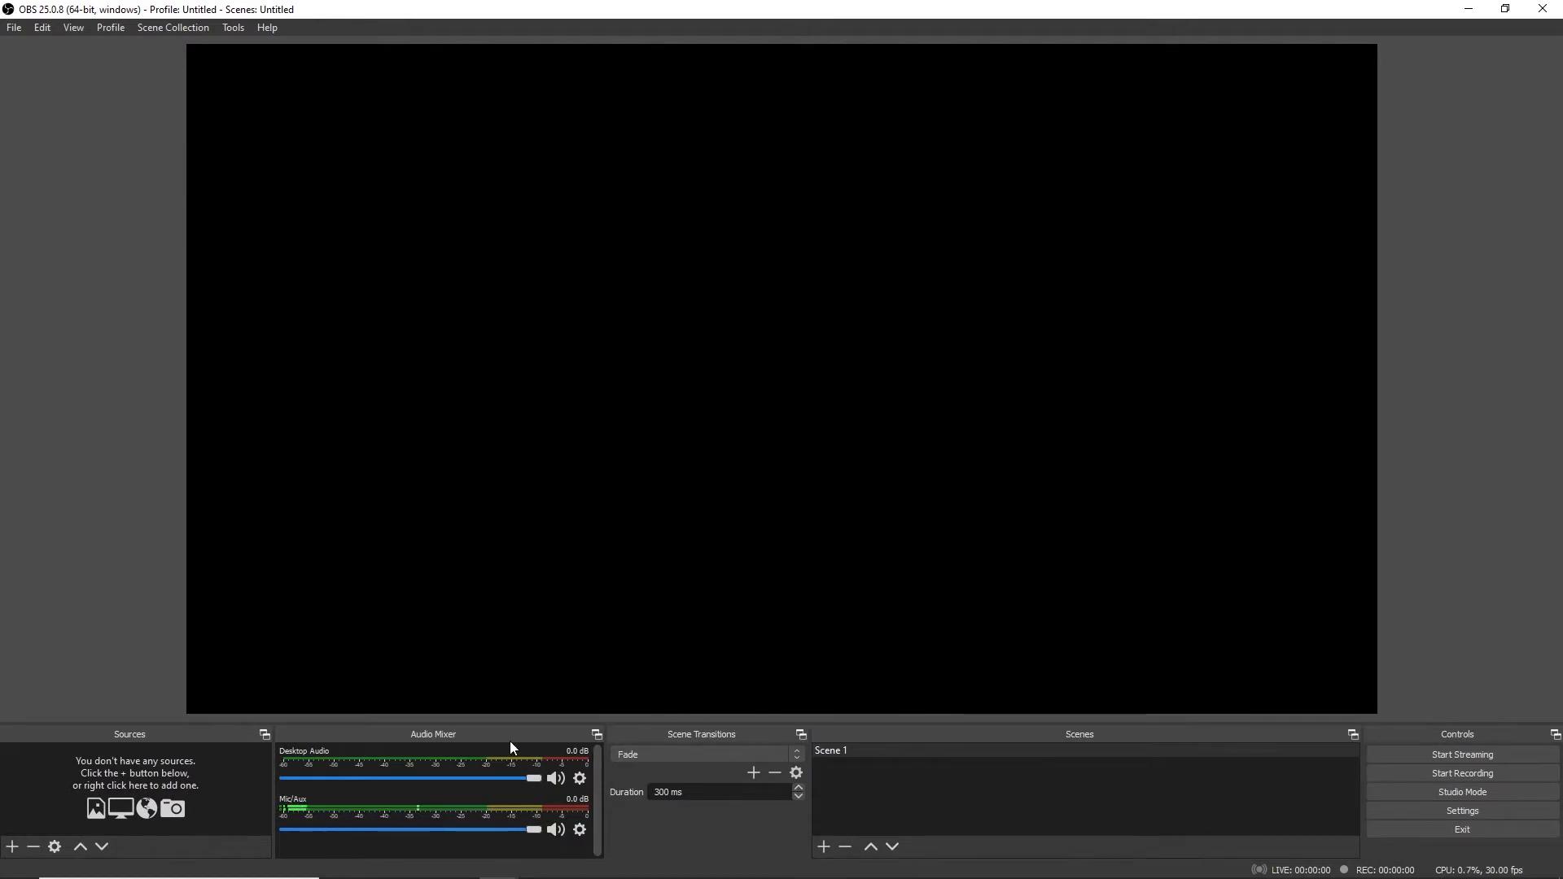
drag(509, 741, 708, 743)
drag(191, 744, 287, 770)
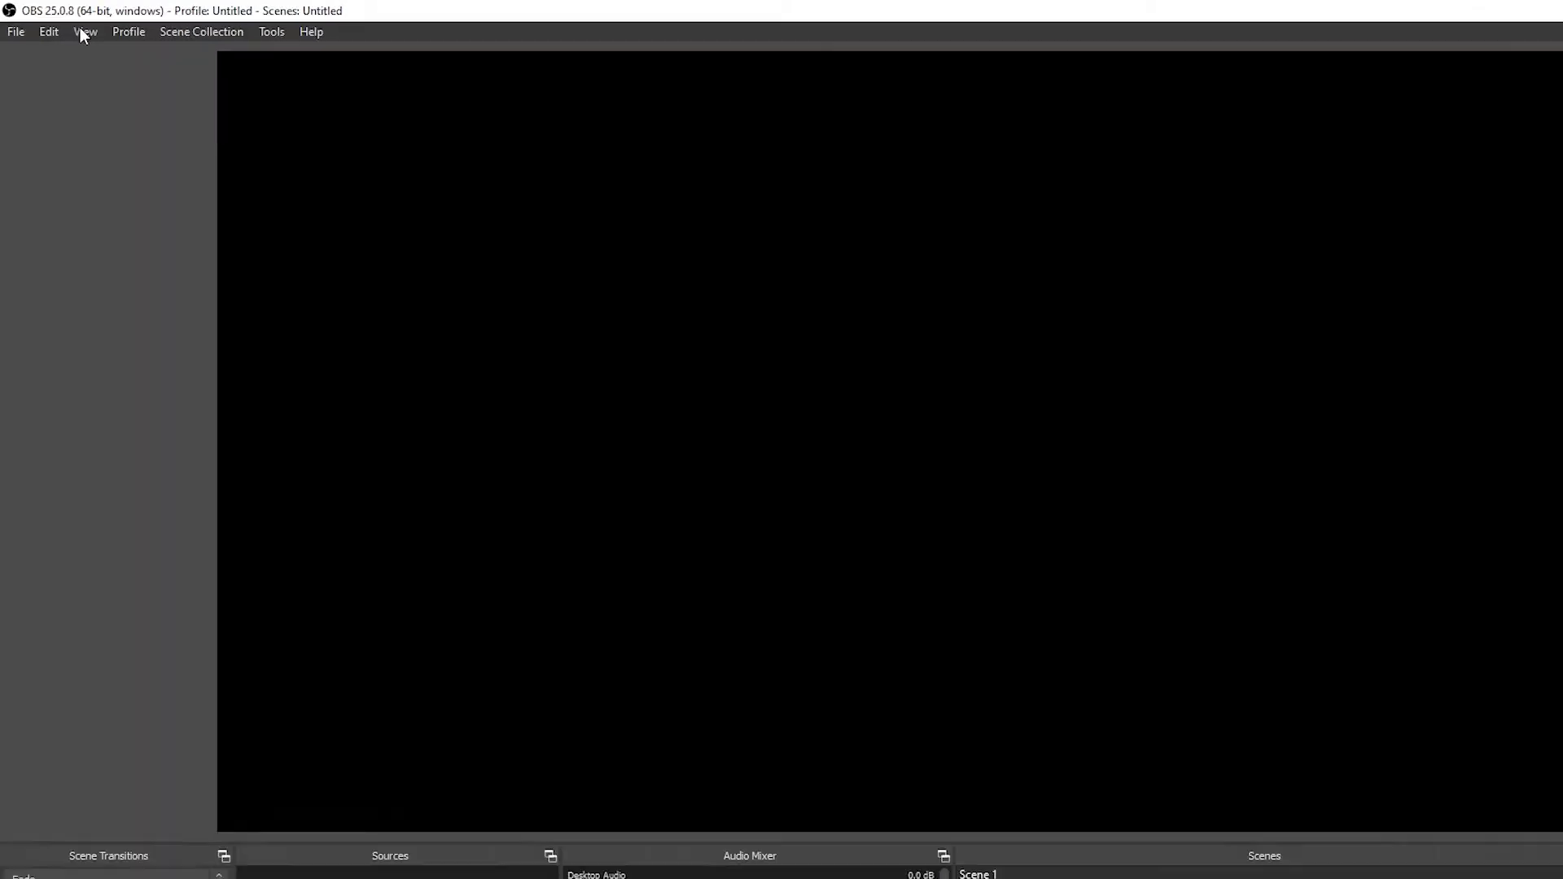
Reset the dock layout to its default arrangement and select Scene 1.
click(73, 28)
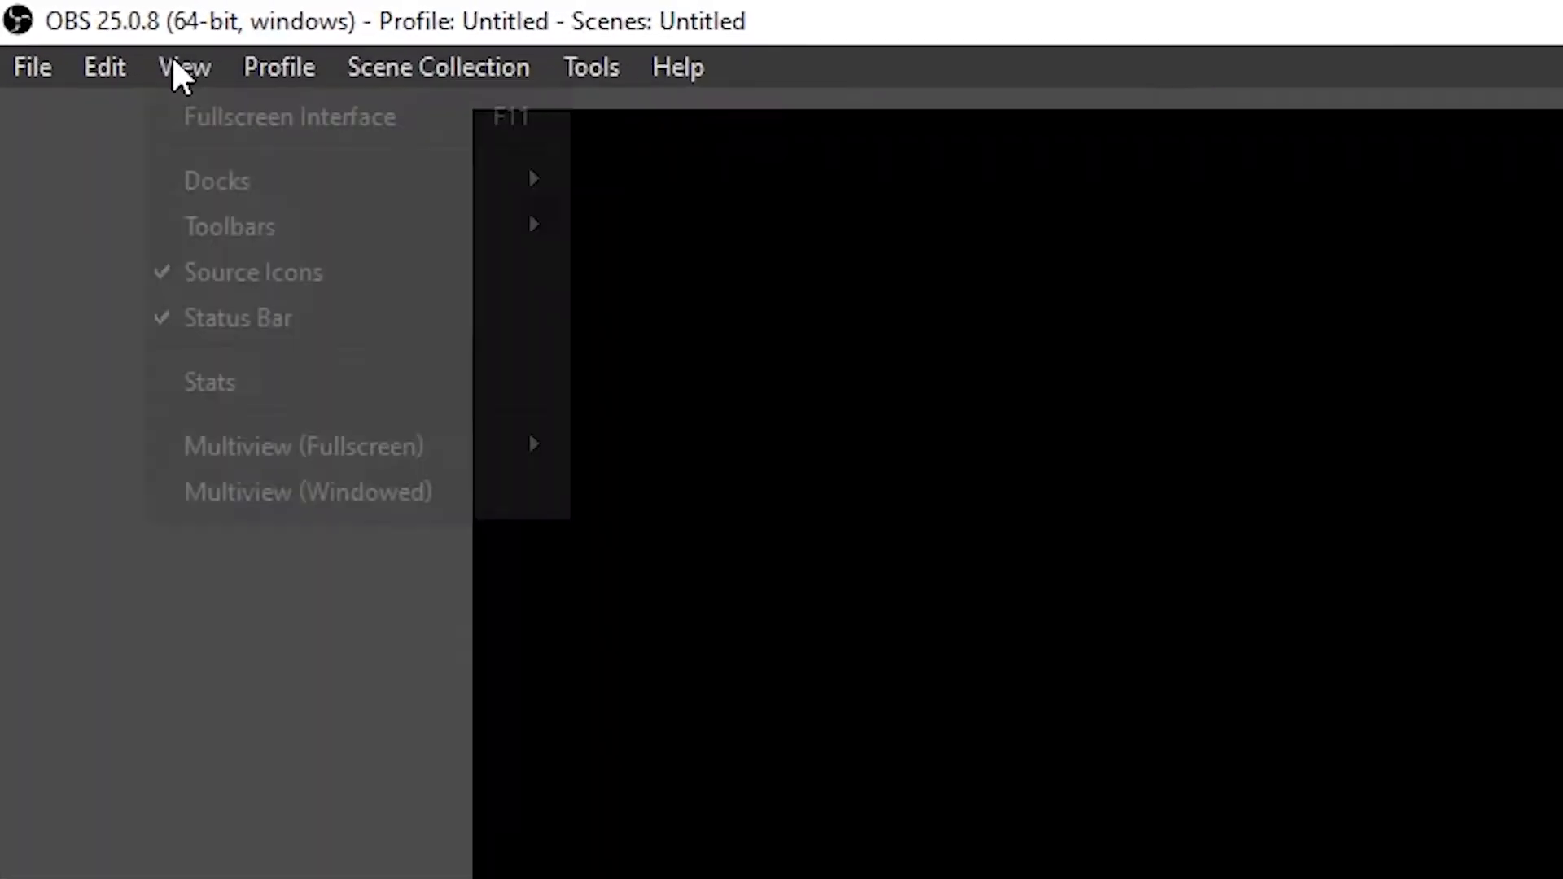
mouse_move(583, 244)
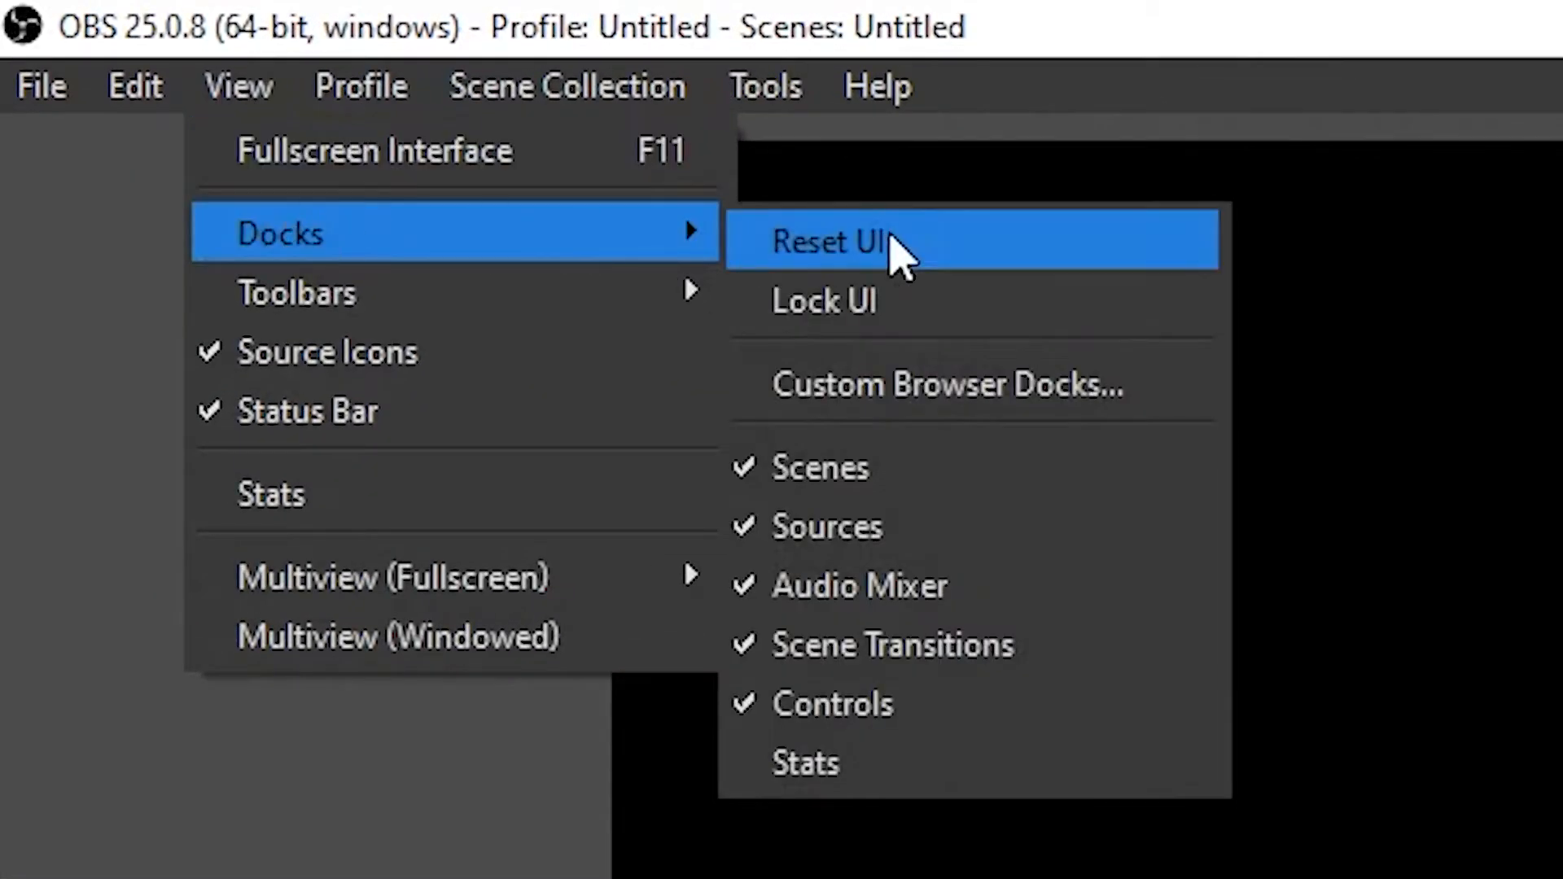
click(922, 240)
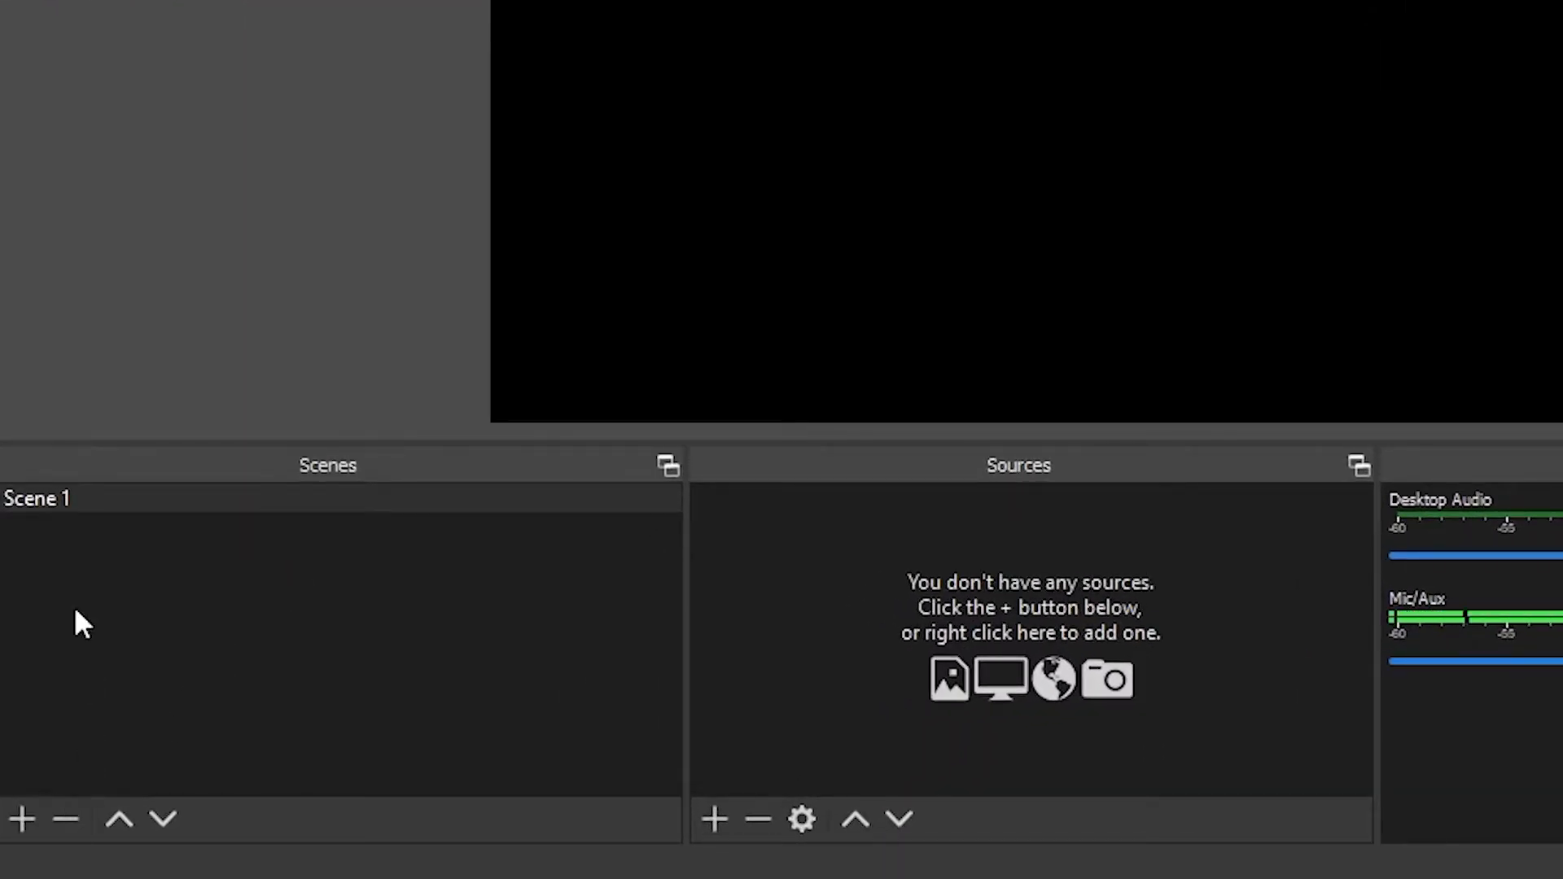
click(52, 495)
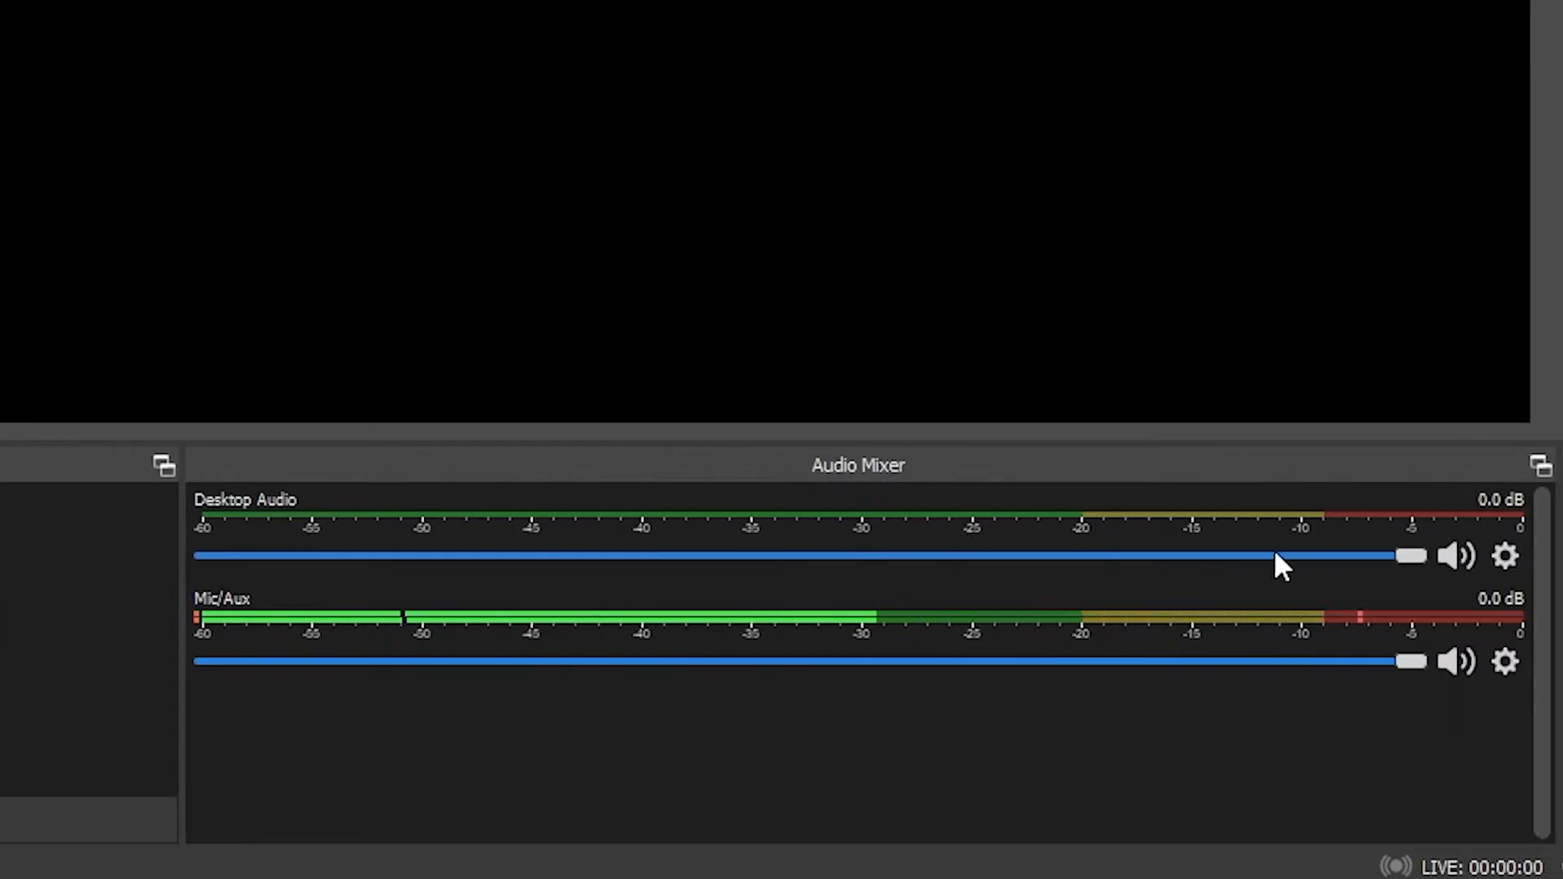
Try muting and unmuting Mic/Aux and Desktop Audio, and lower Mic/Aux to -4.2 dB before restoring it to 0.0 dB.
mouse_move(1409, 556)
mouse_down()
mouse_move(966, 561)
mouse_move(1423, 562)
mouse_up()
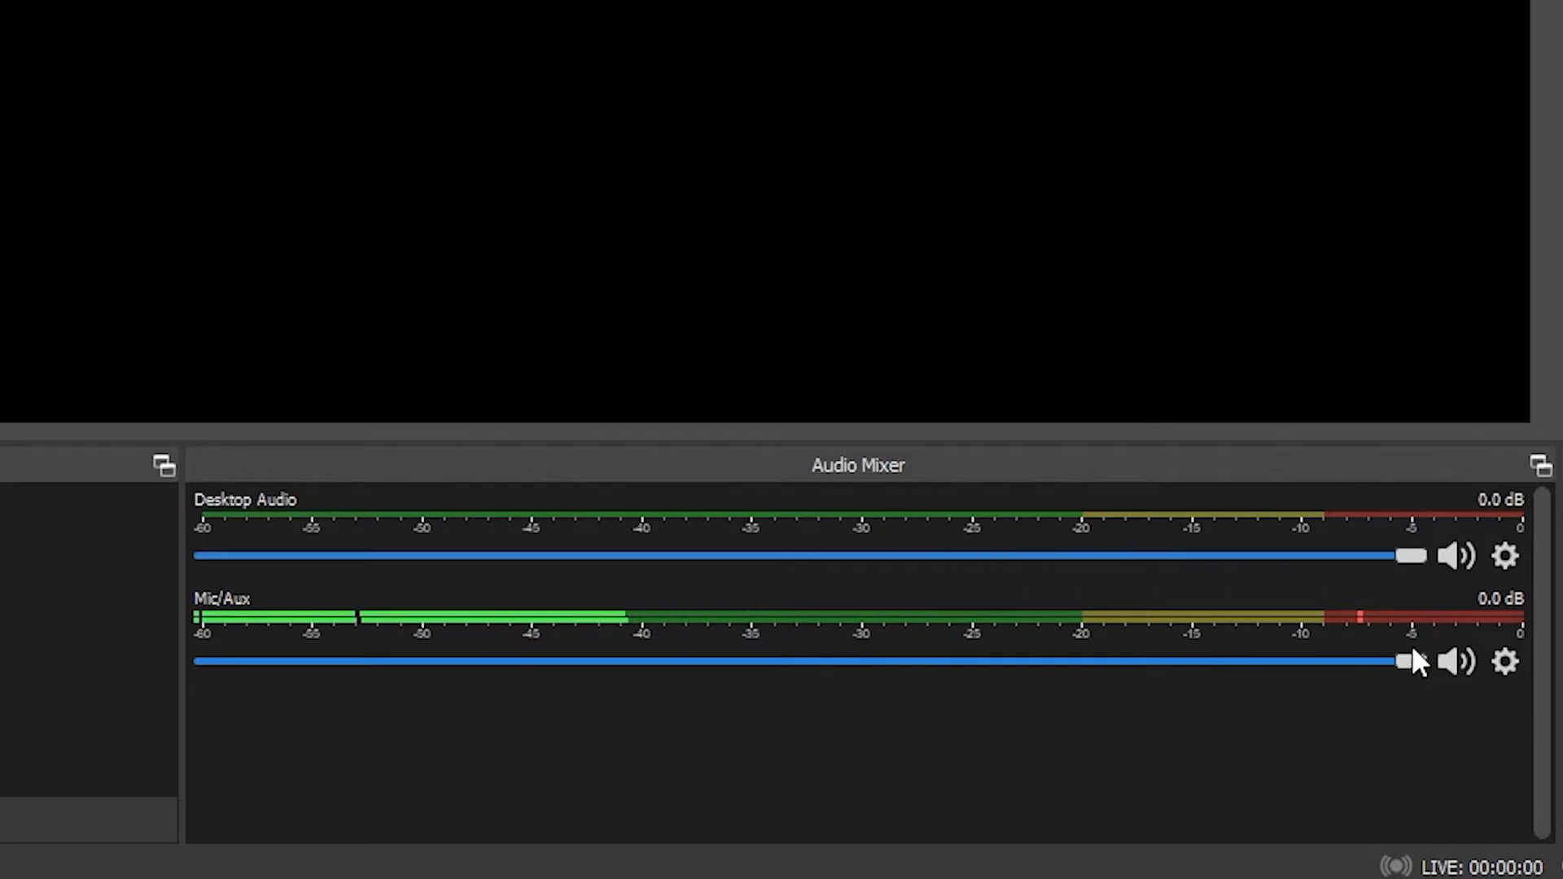
drag(1414, 660, 1487, 715)
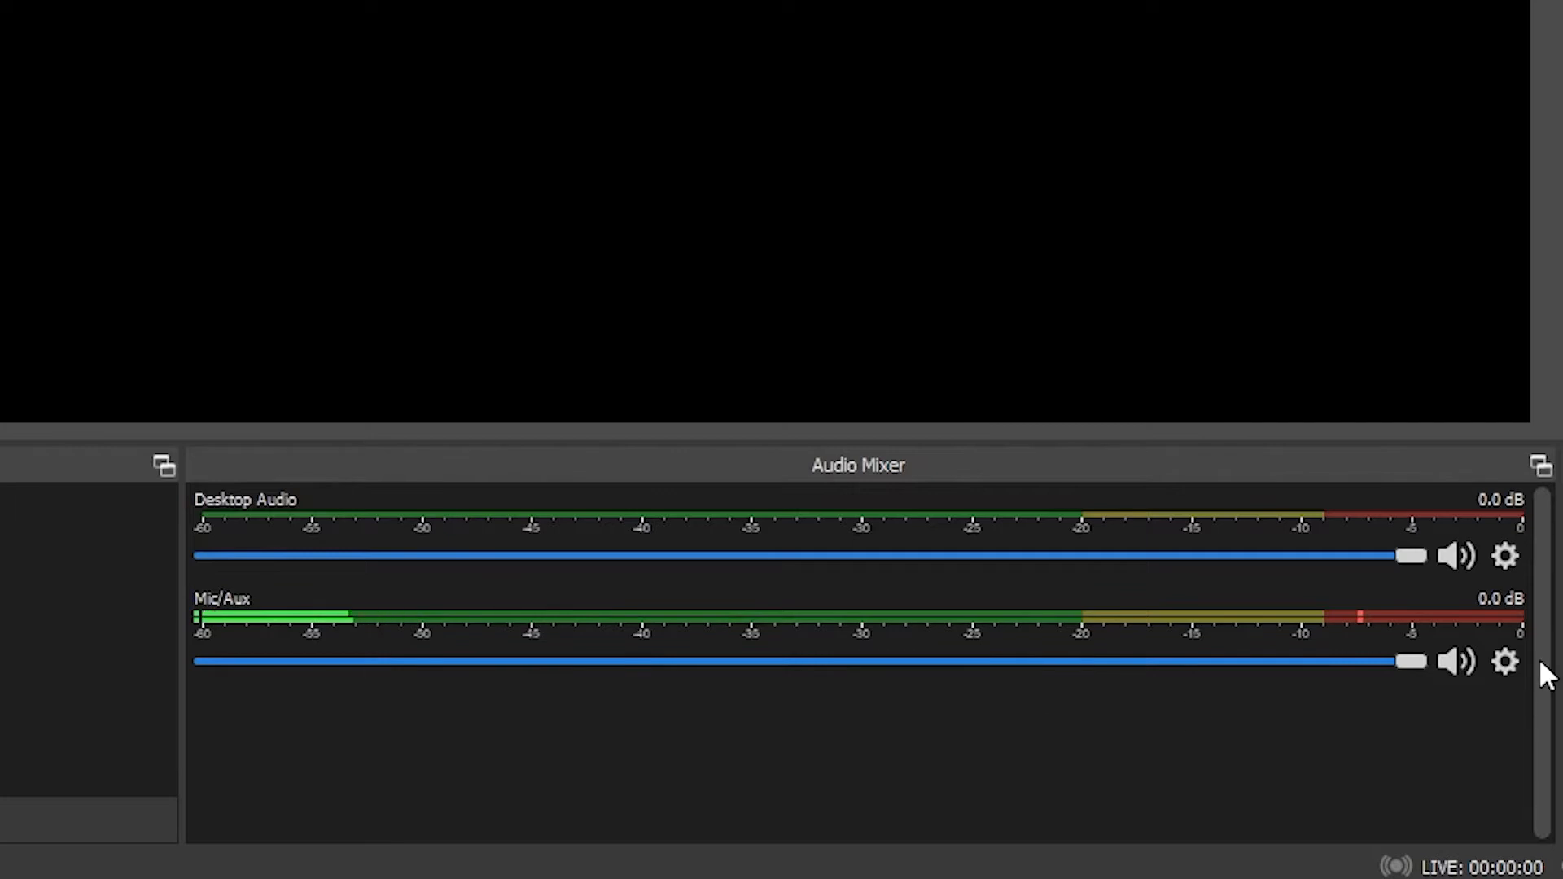
click(1458, 661)
click(1457, 661)
click(1457, 556)
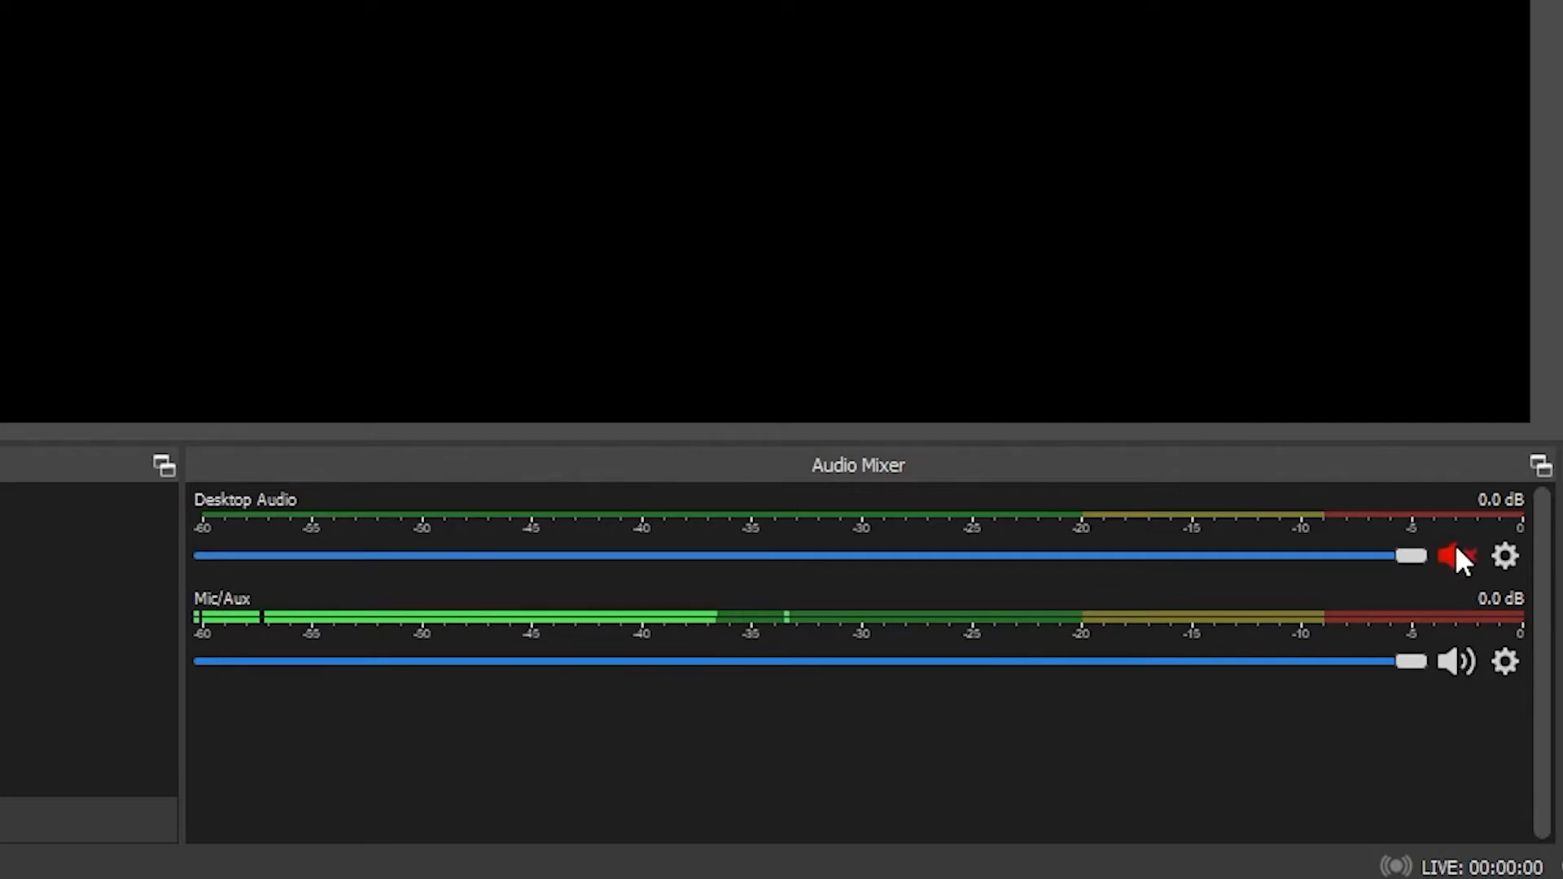
click(1457, 556)
drag(1411, 663, 1185, 663)
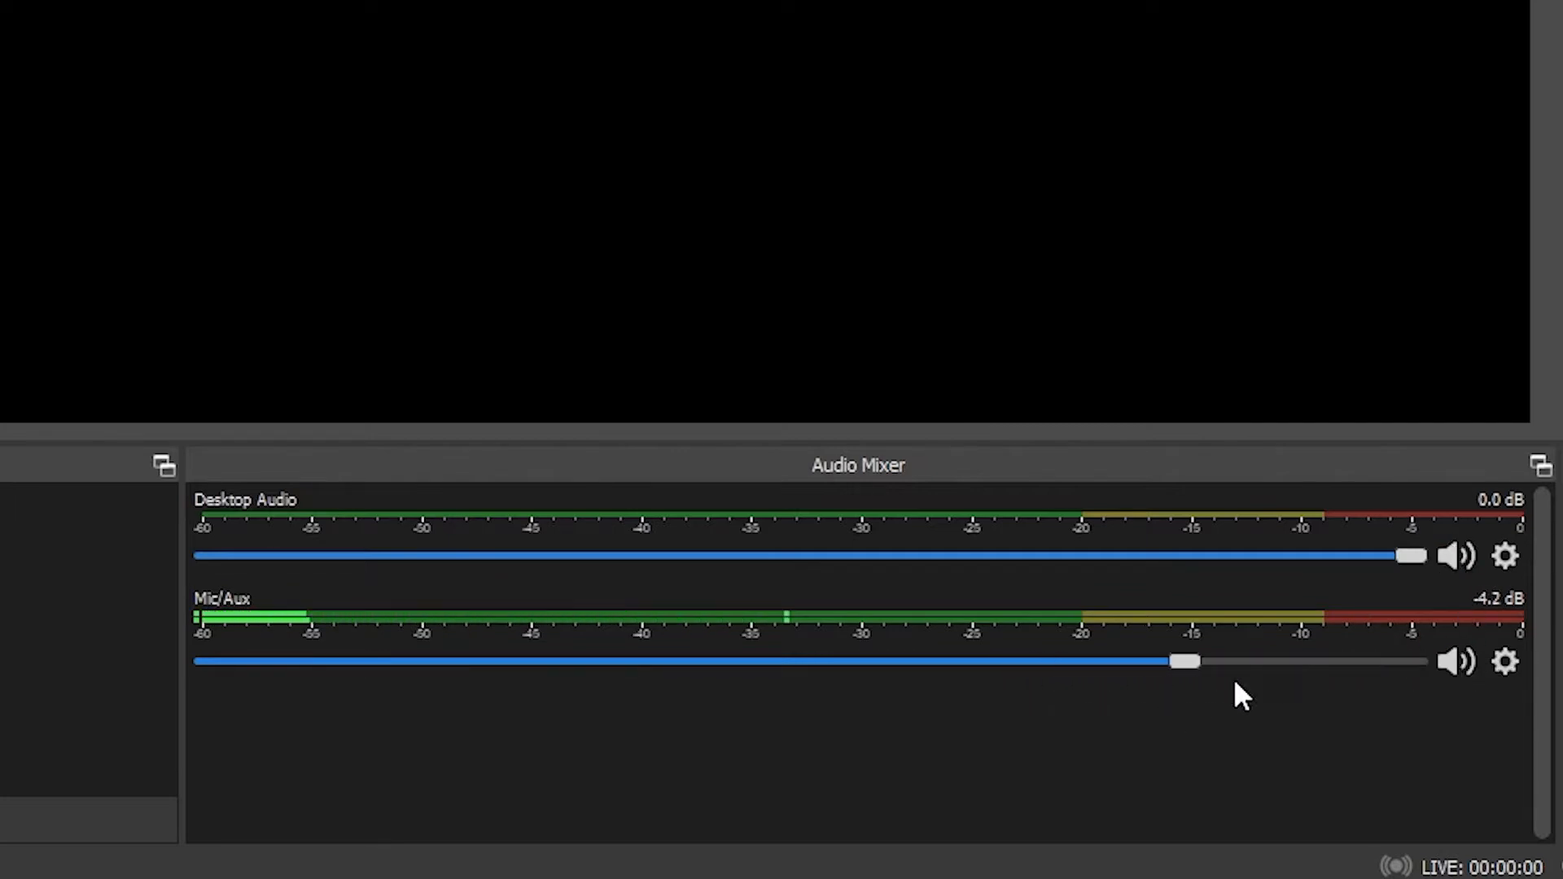
key(End)
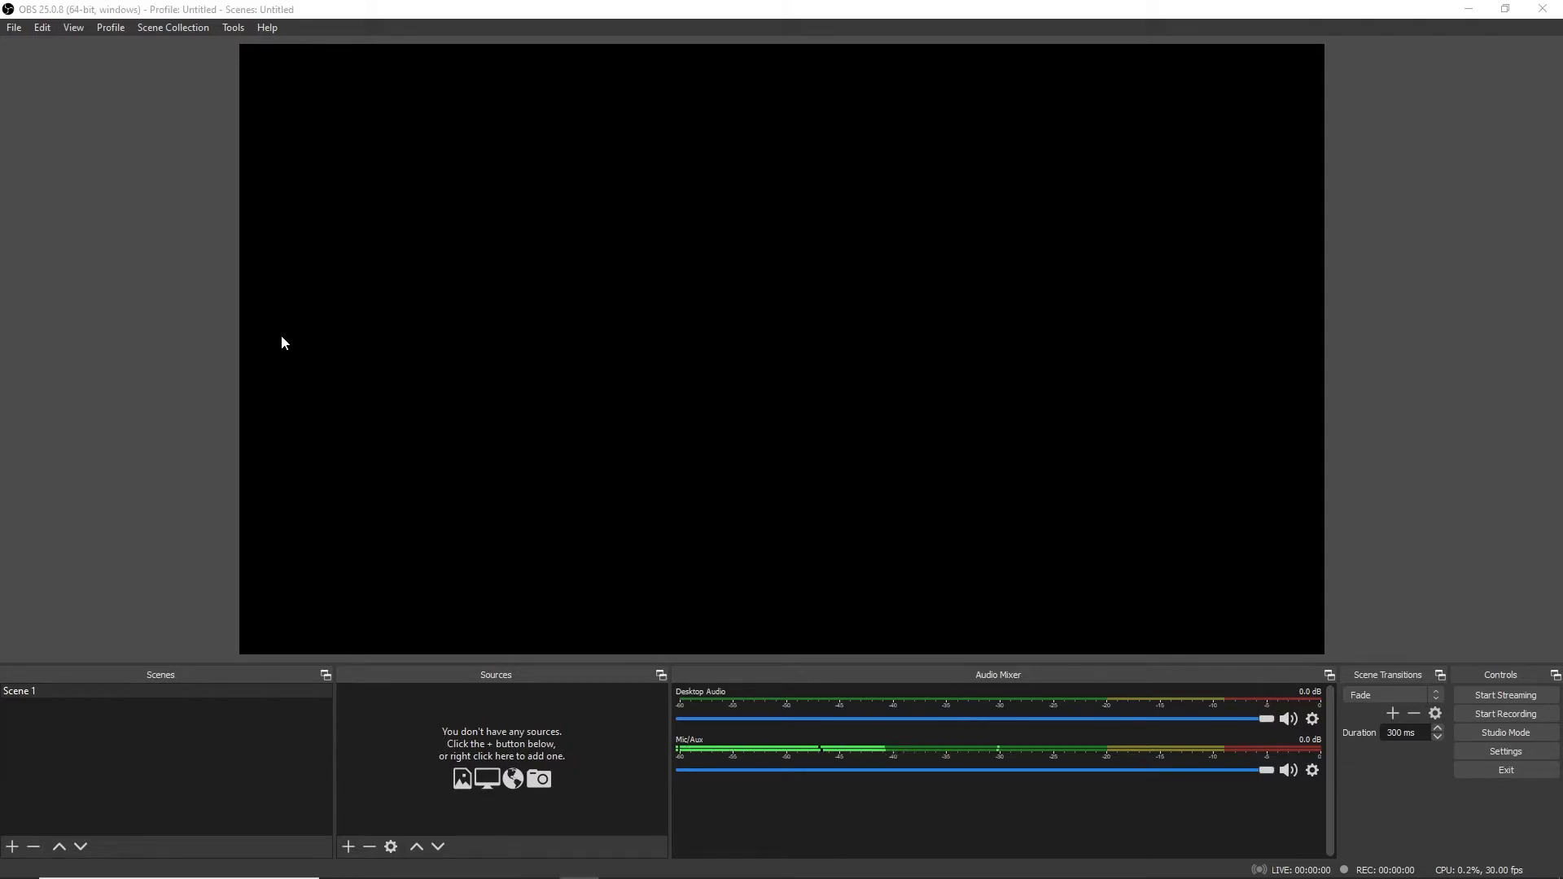
Add a new scene named "Browser Video Layout".
click(12, 847)
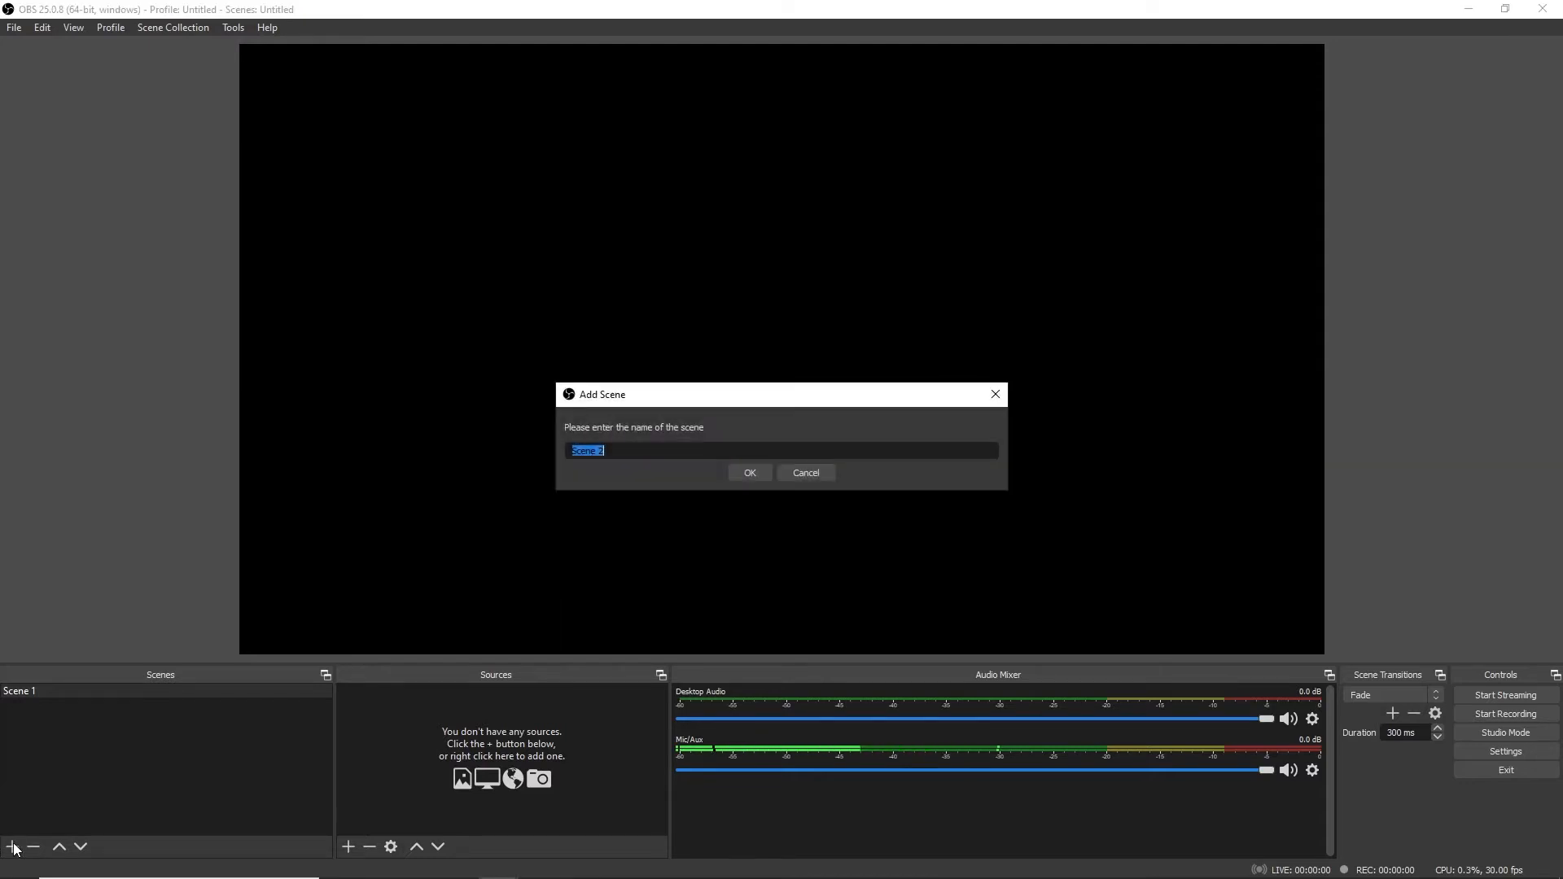
text(Browser Video Layout)
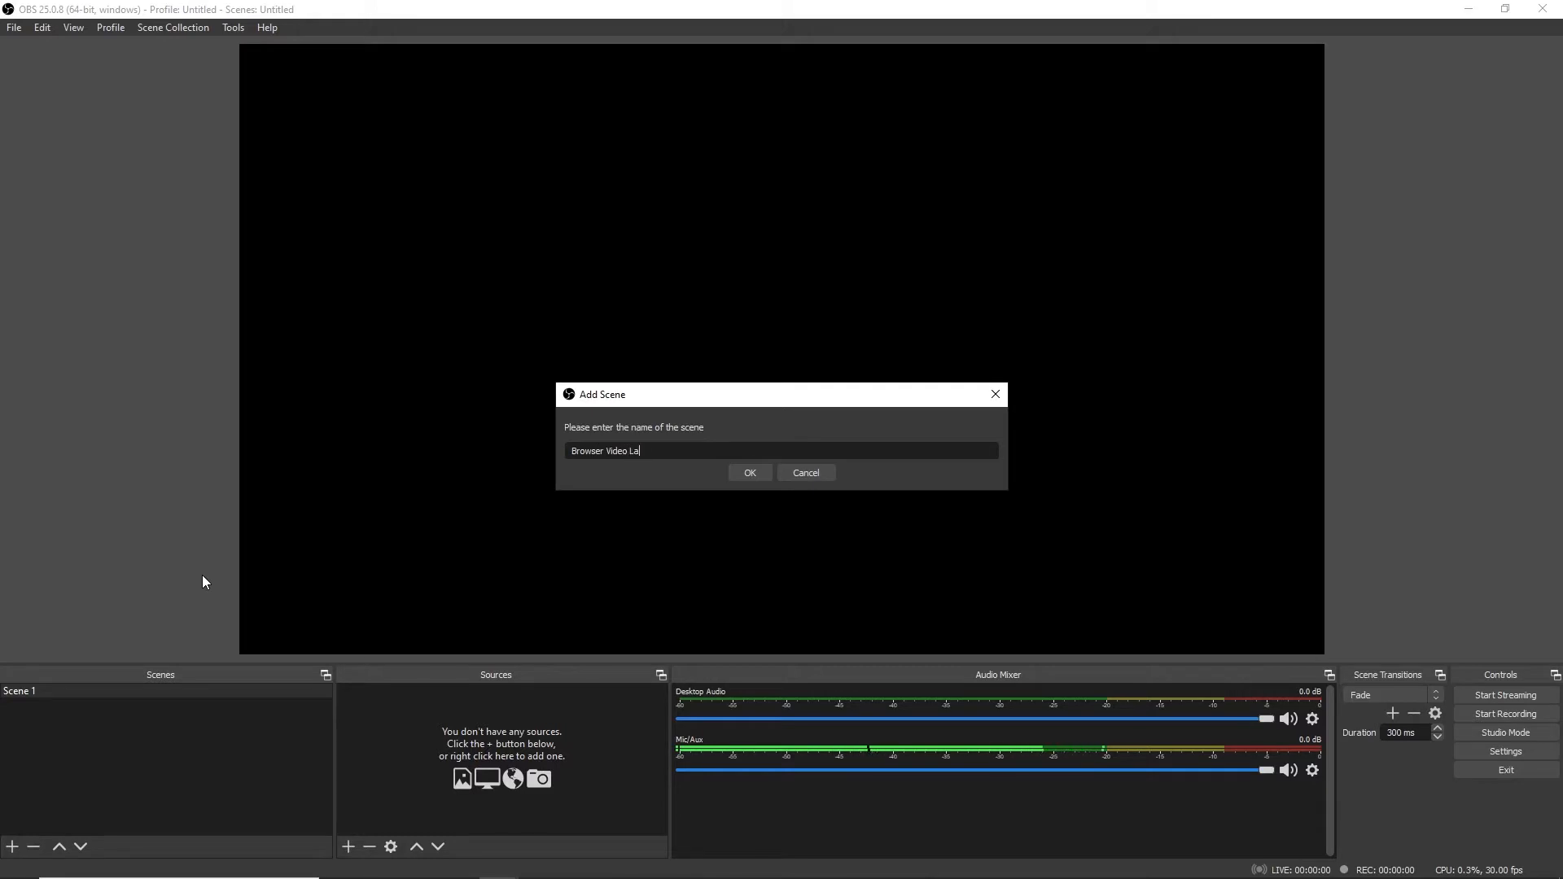
click(732, 476)
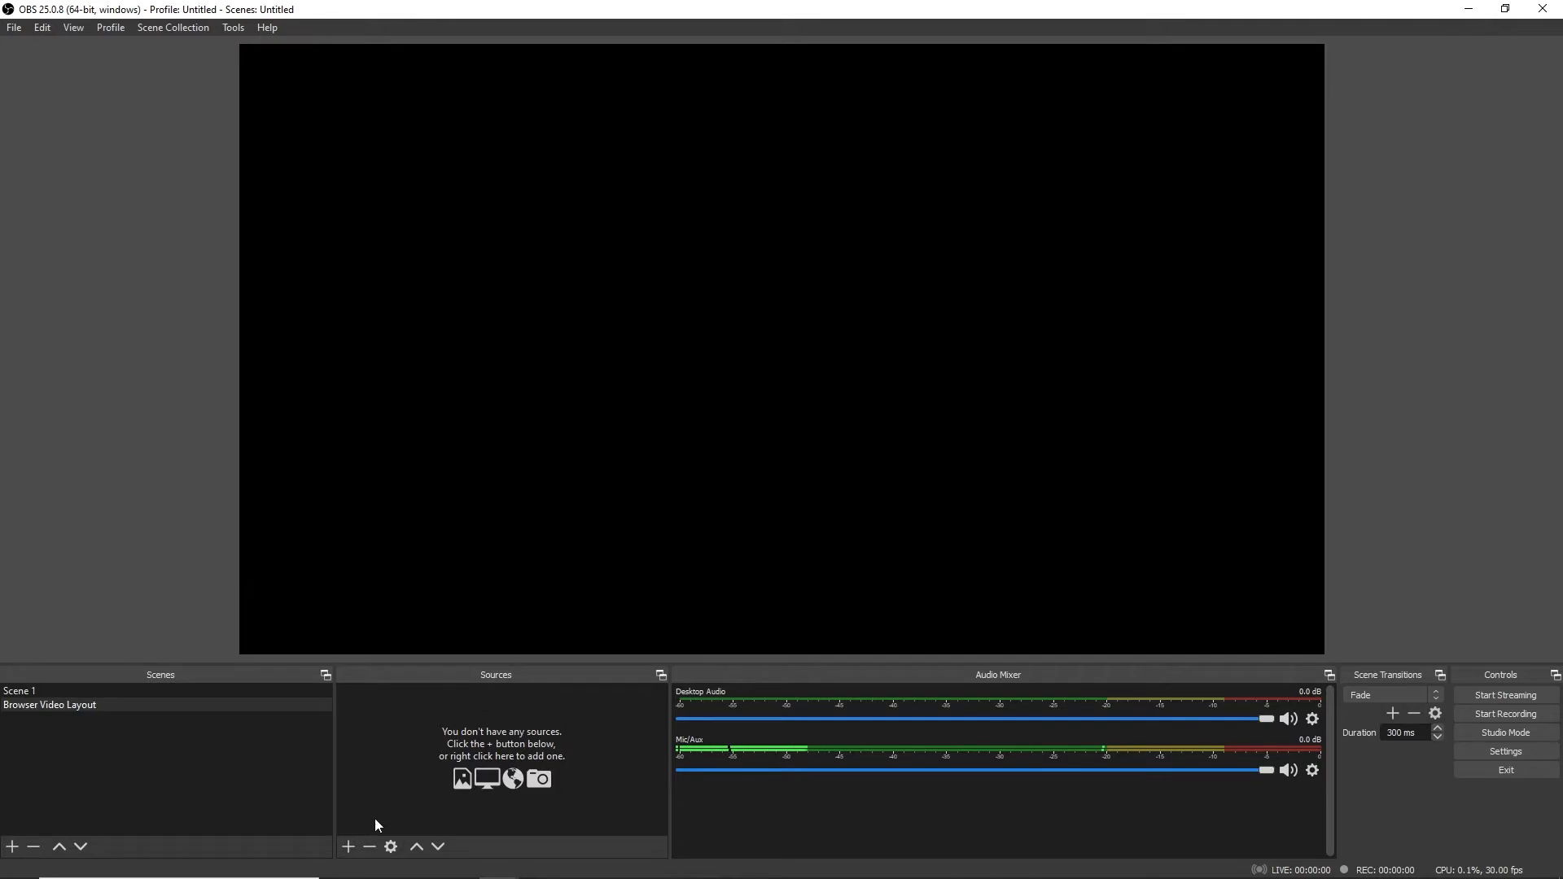
Add a new Browser source named "Youtube Video" to the Browser Video Layout scene.
click(349, 846)
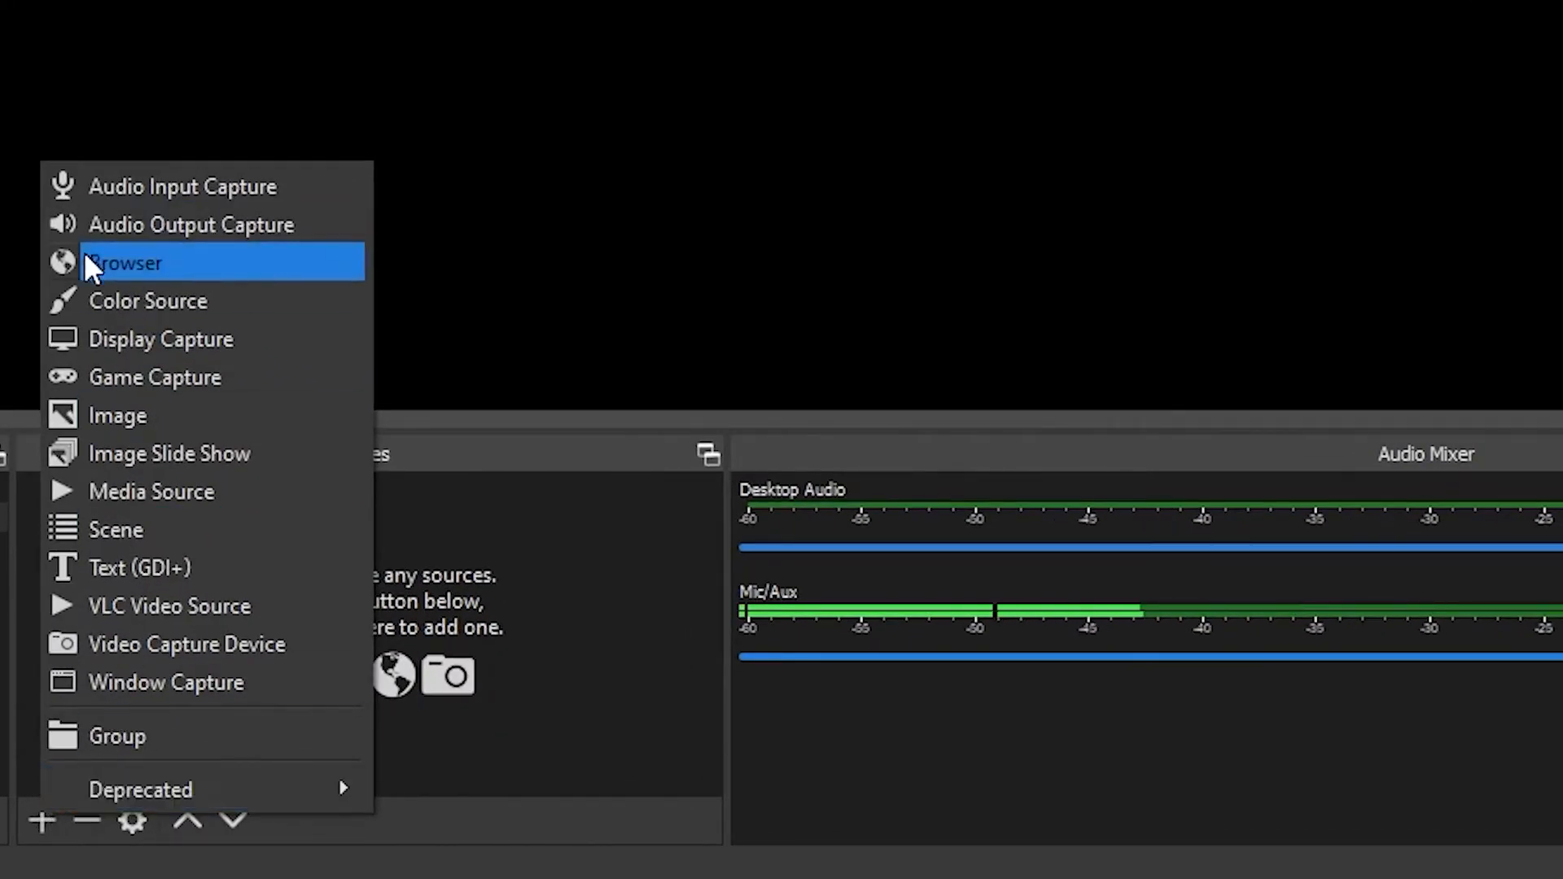
click(172, 265)
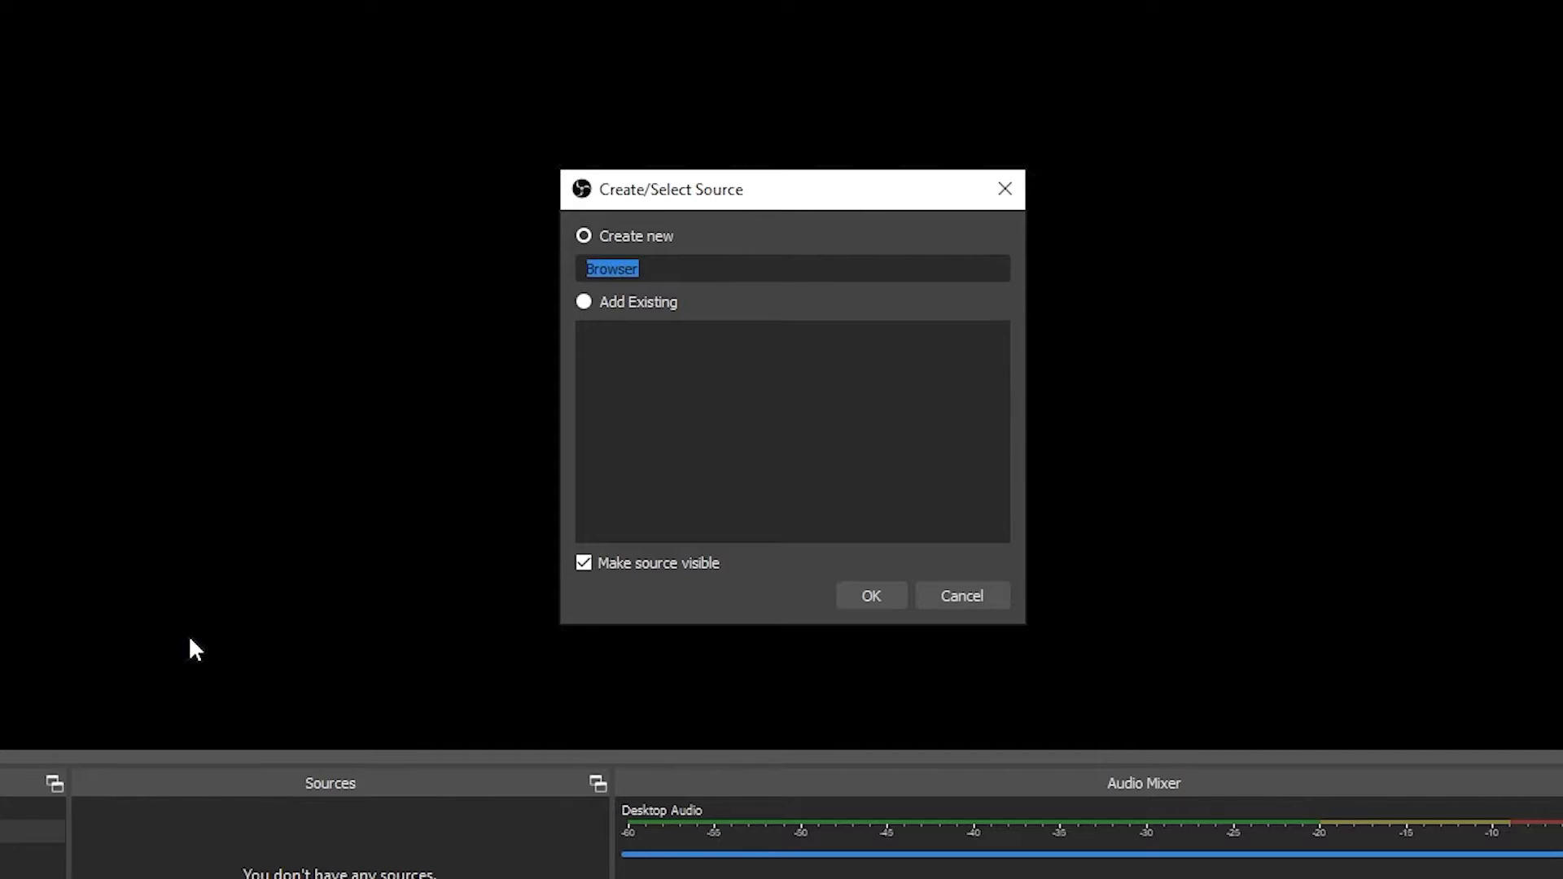
text(Youtube Video)
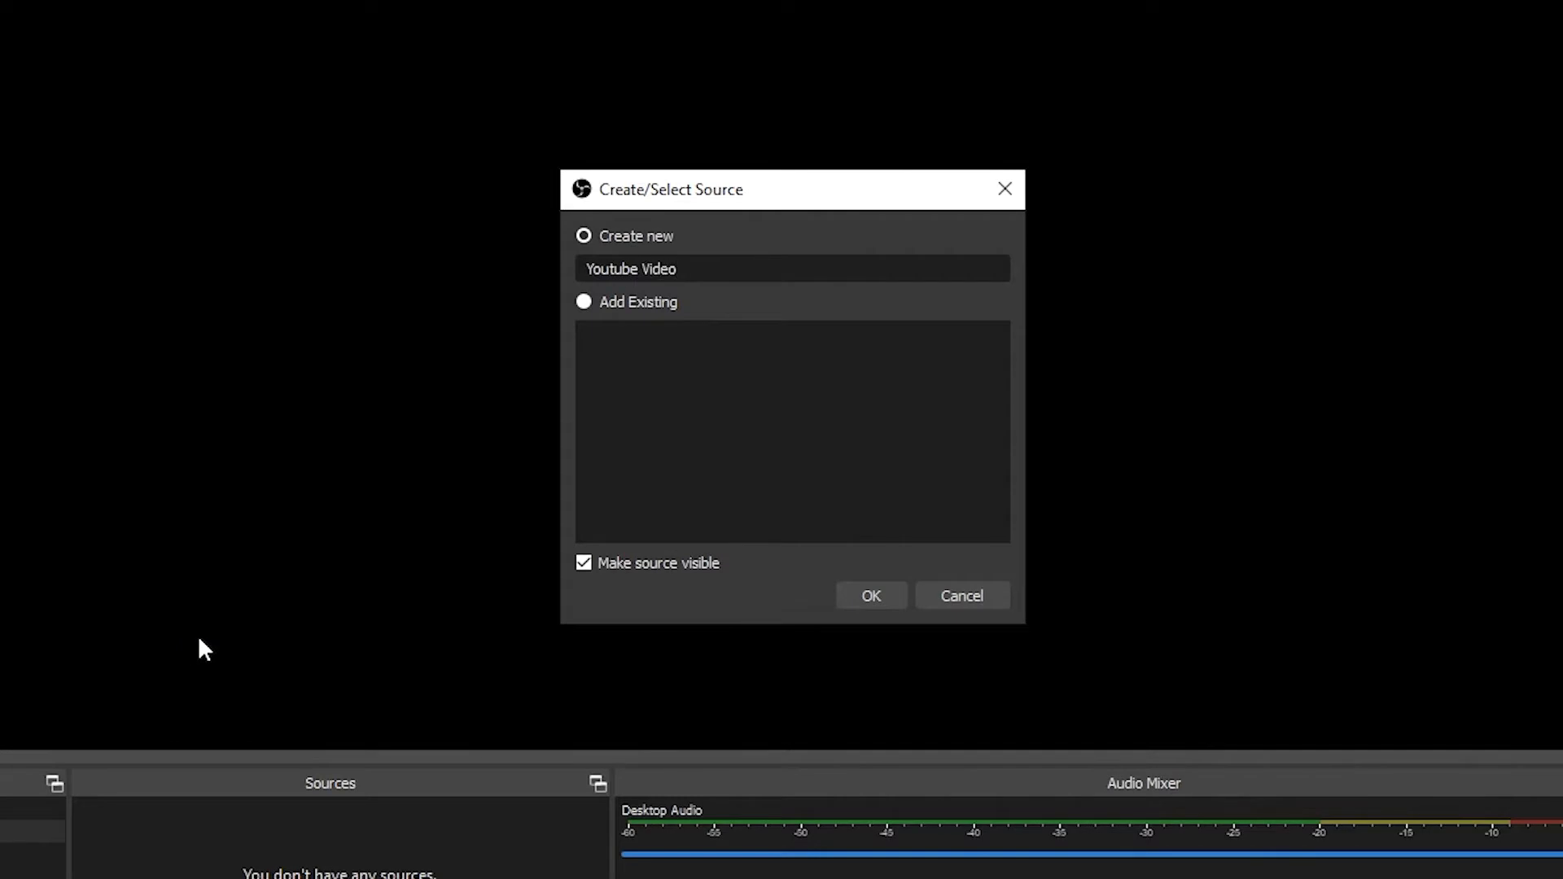
click(850, 597)
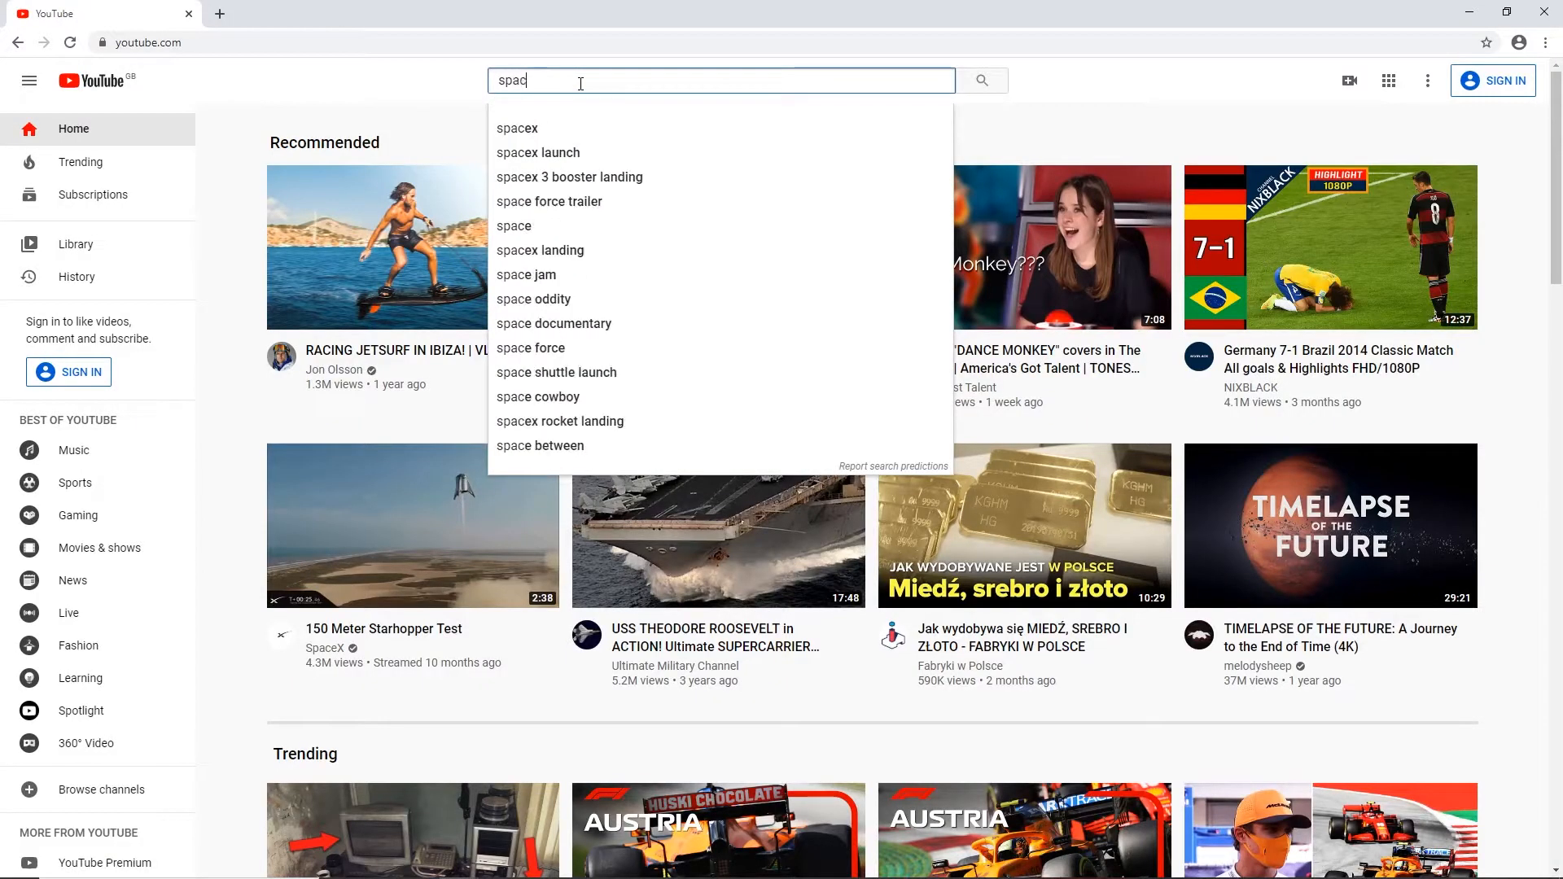
Search YouTube for "space x launch", open the CBC News video of the NASA, SpaceX Falcon 9 flight, and copy its URL.
text(launch)
key(Return)
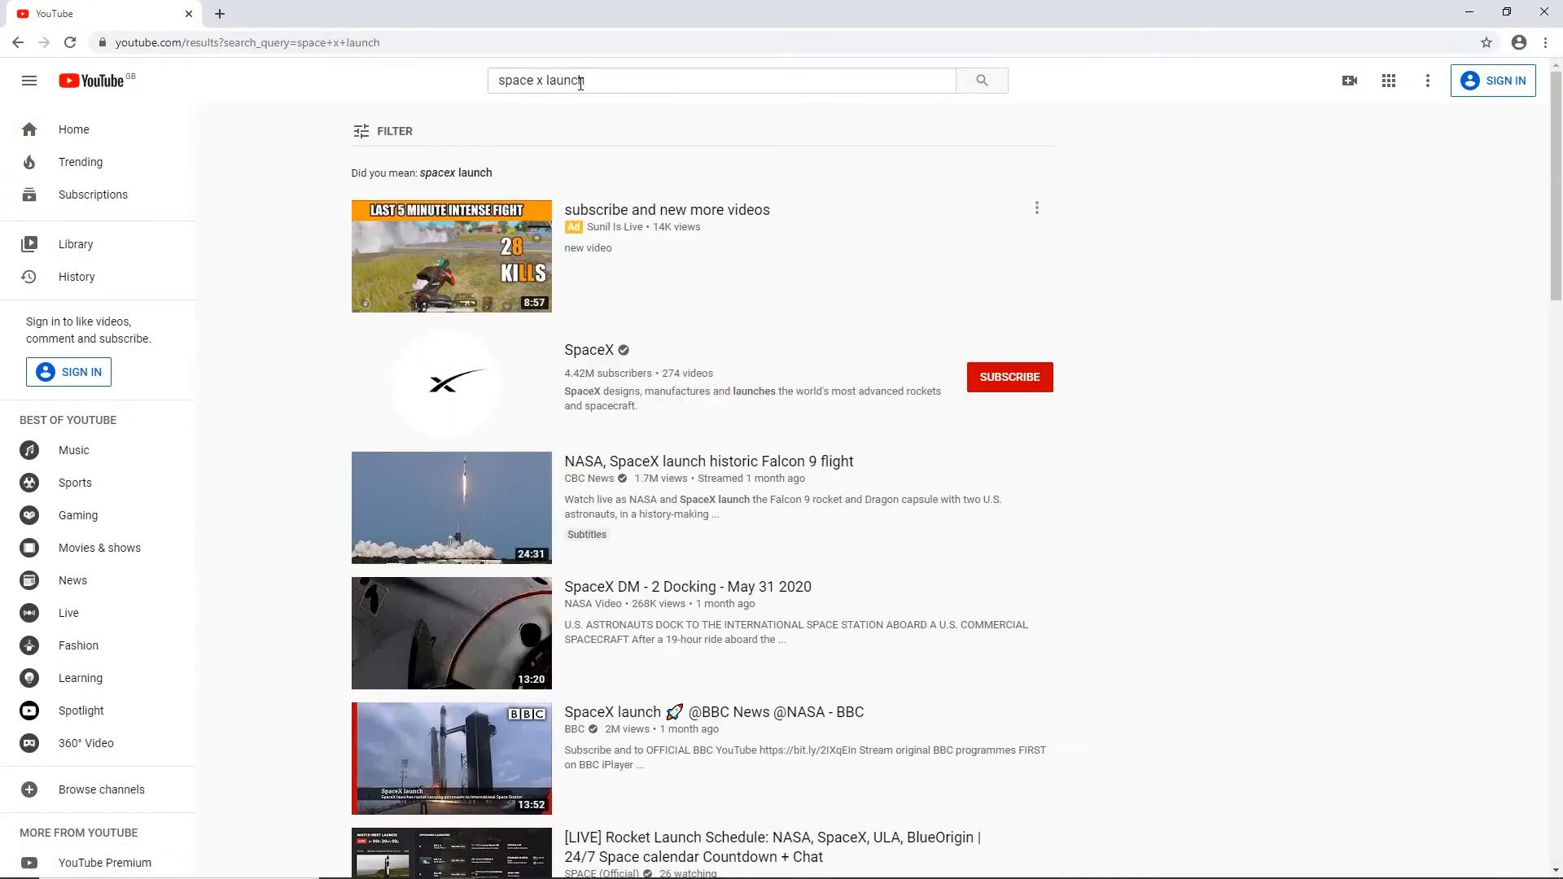
click(473, 474)
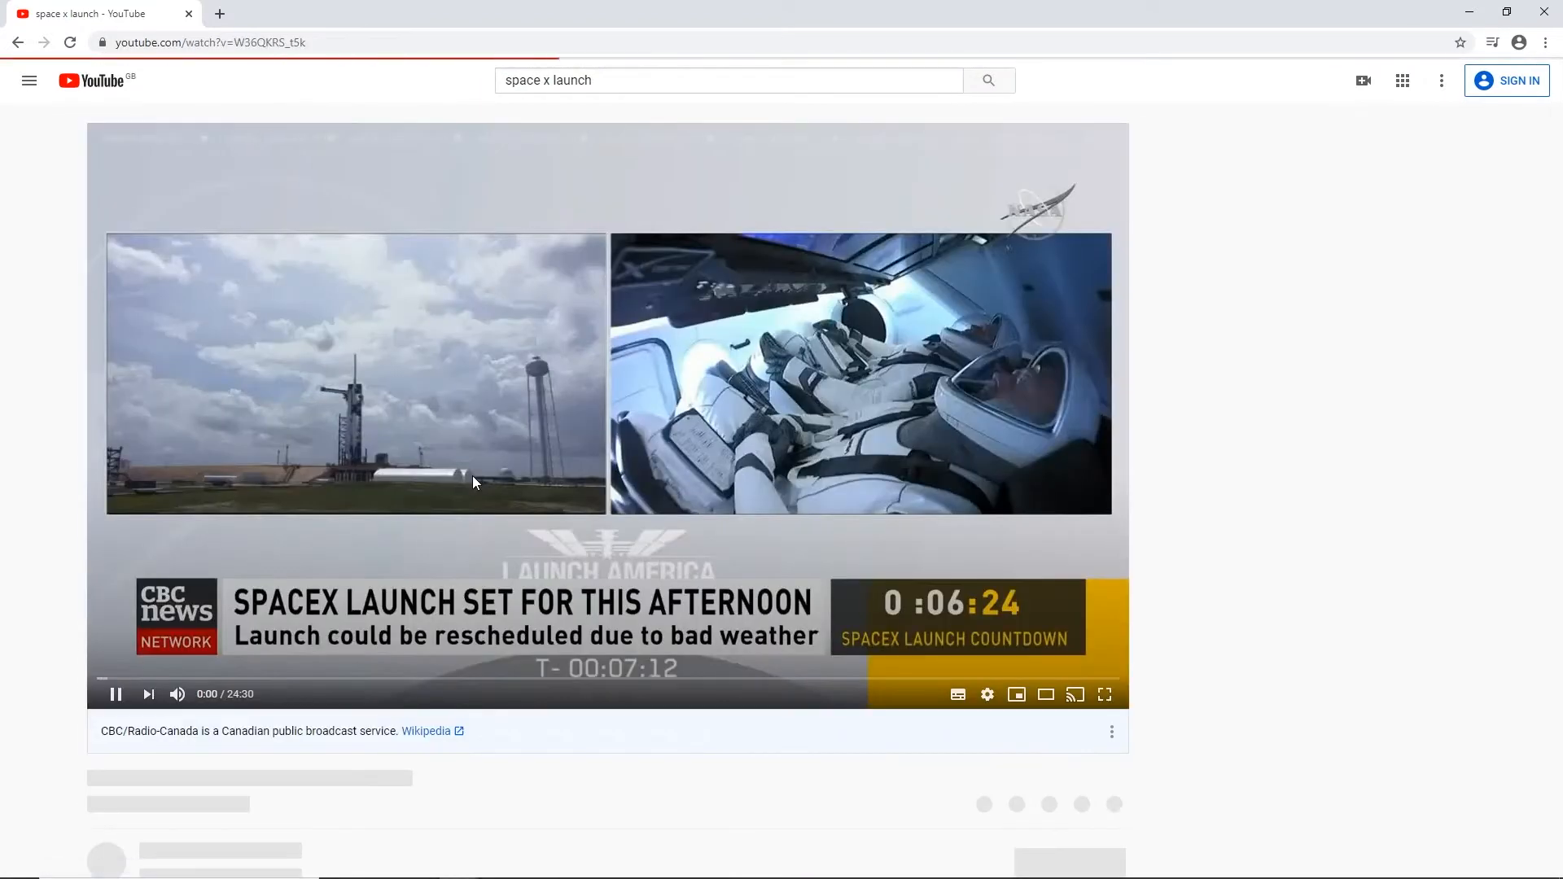
click(298, 42)
right_click(298, 42)
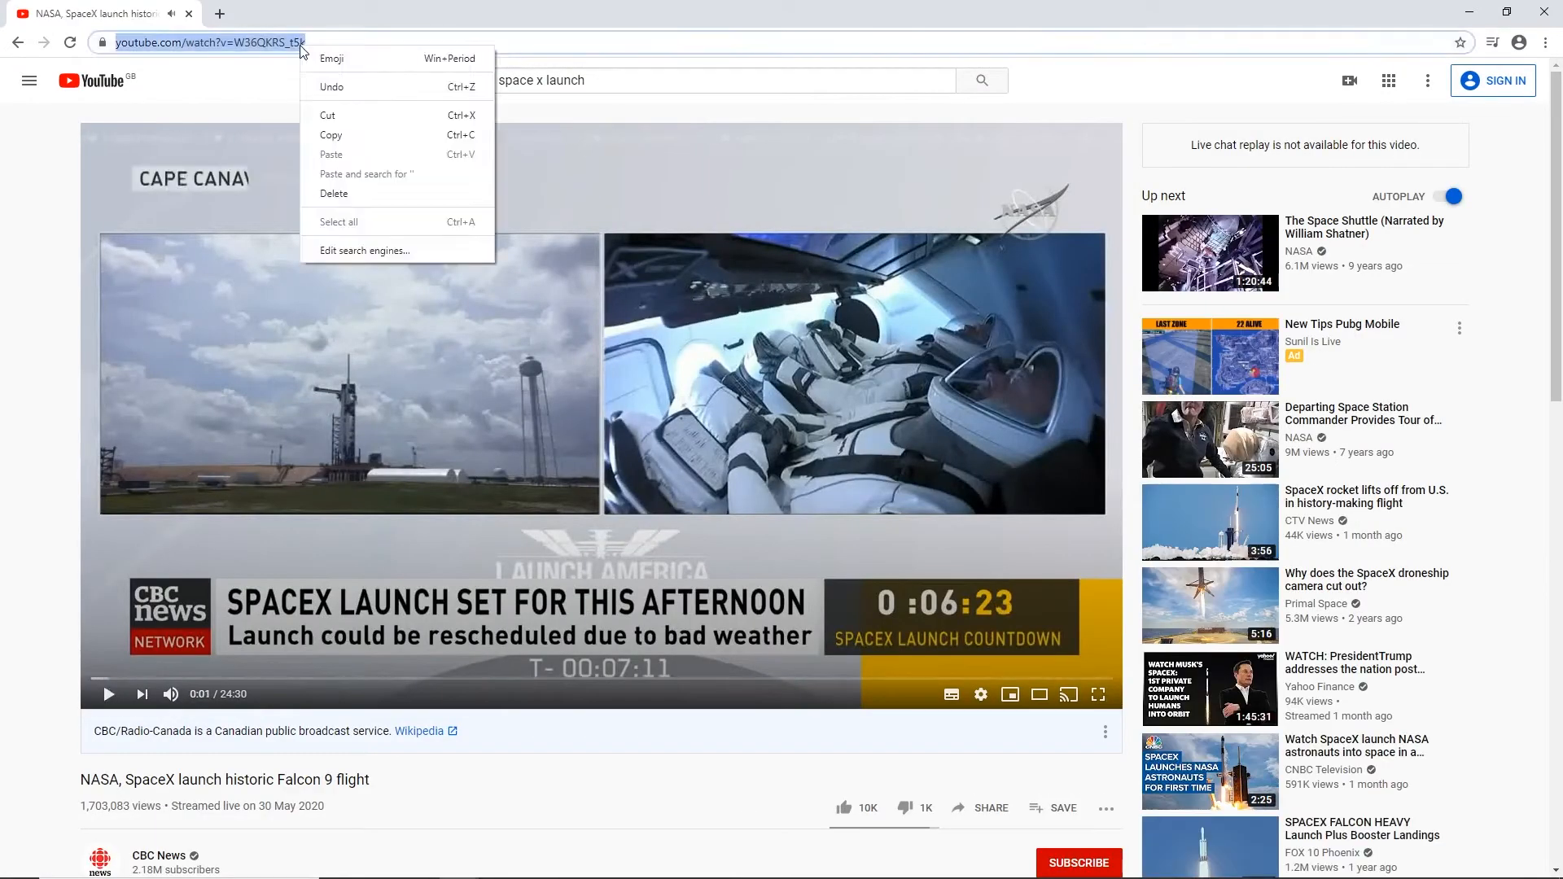
click(325, 135)
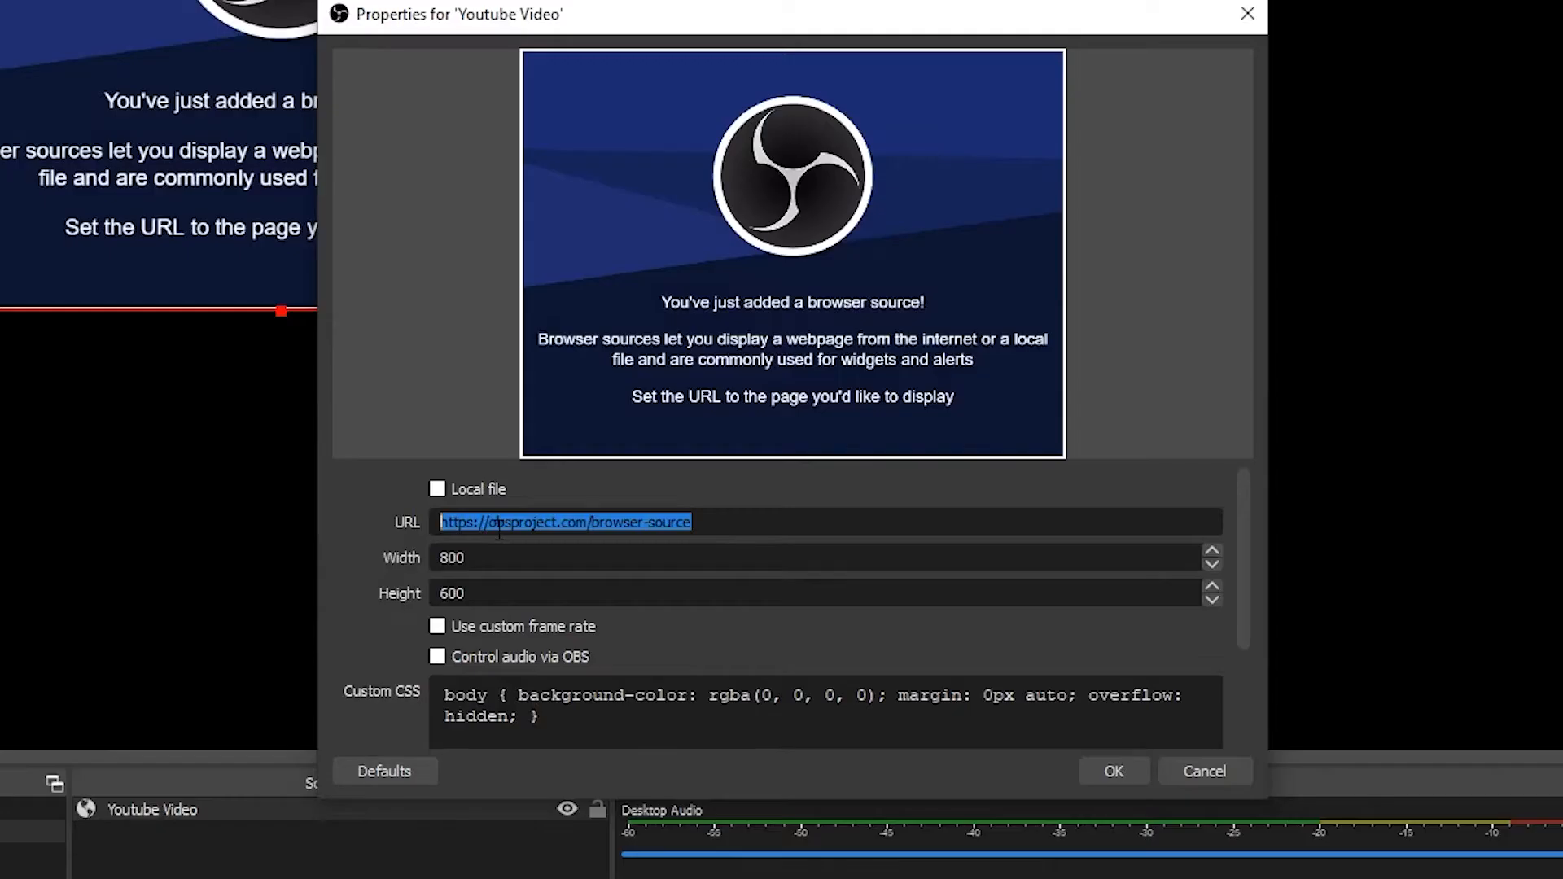
Set the Youtube Video source's URL to the copied YouTube link, enable Control audio via OBS, and accept the properties.
key(ctrl+v)
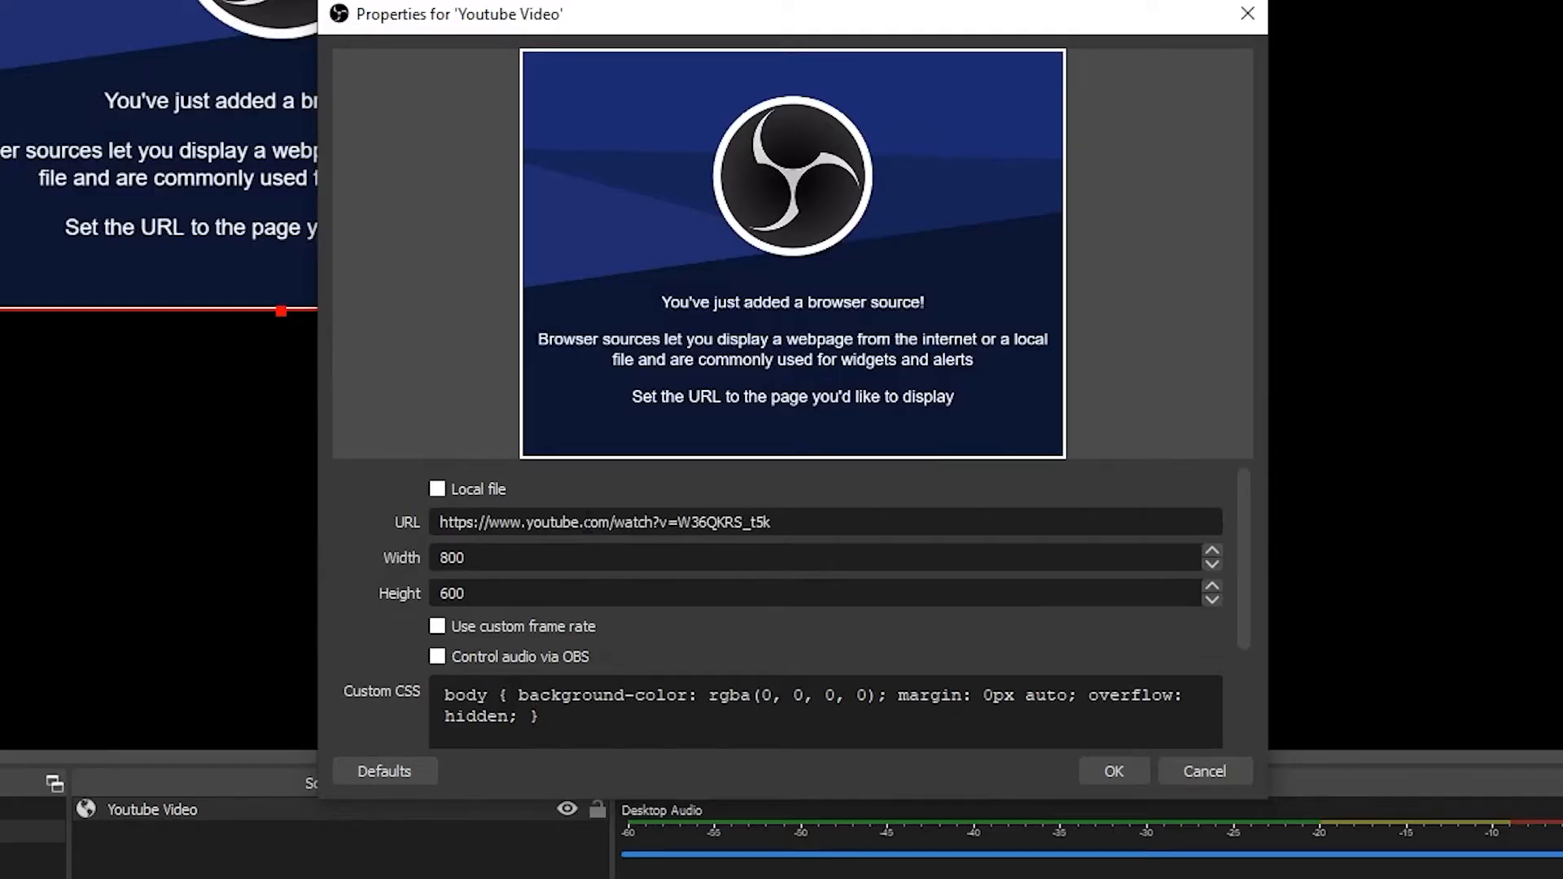
click(442, 658)
click(1109, 771)
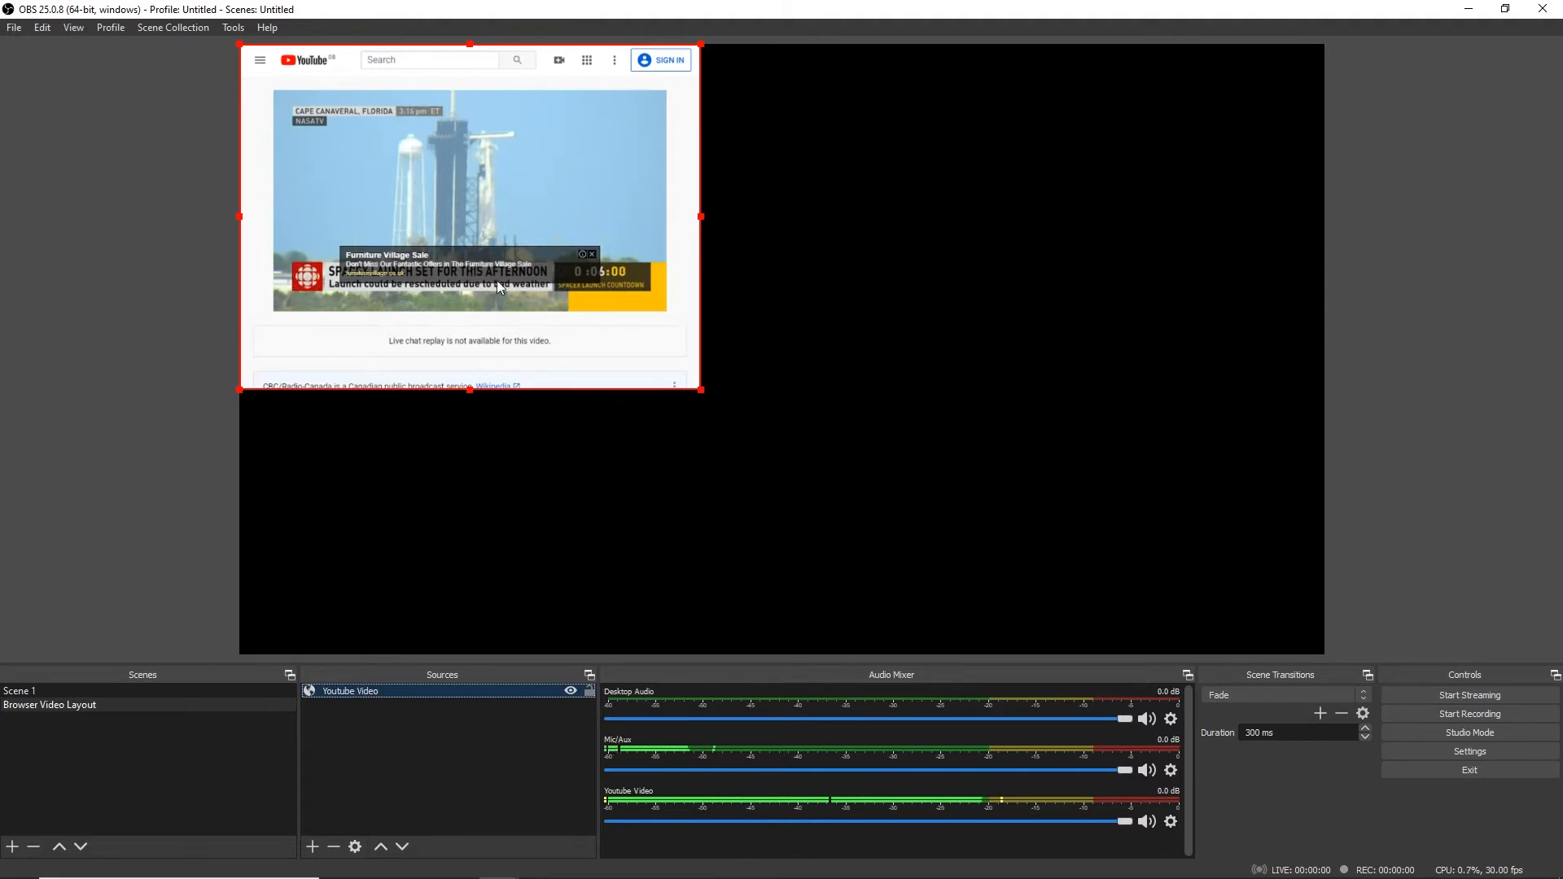
Disable Browser Source Hardware Acceleration in the advanced settings and restart OBS to apply it.
click(1415, 749)
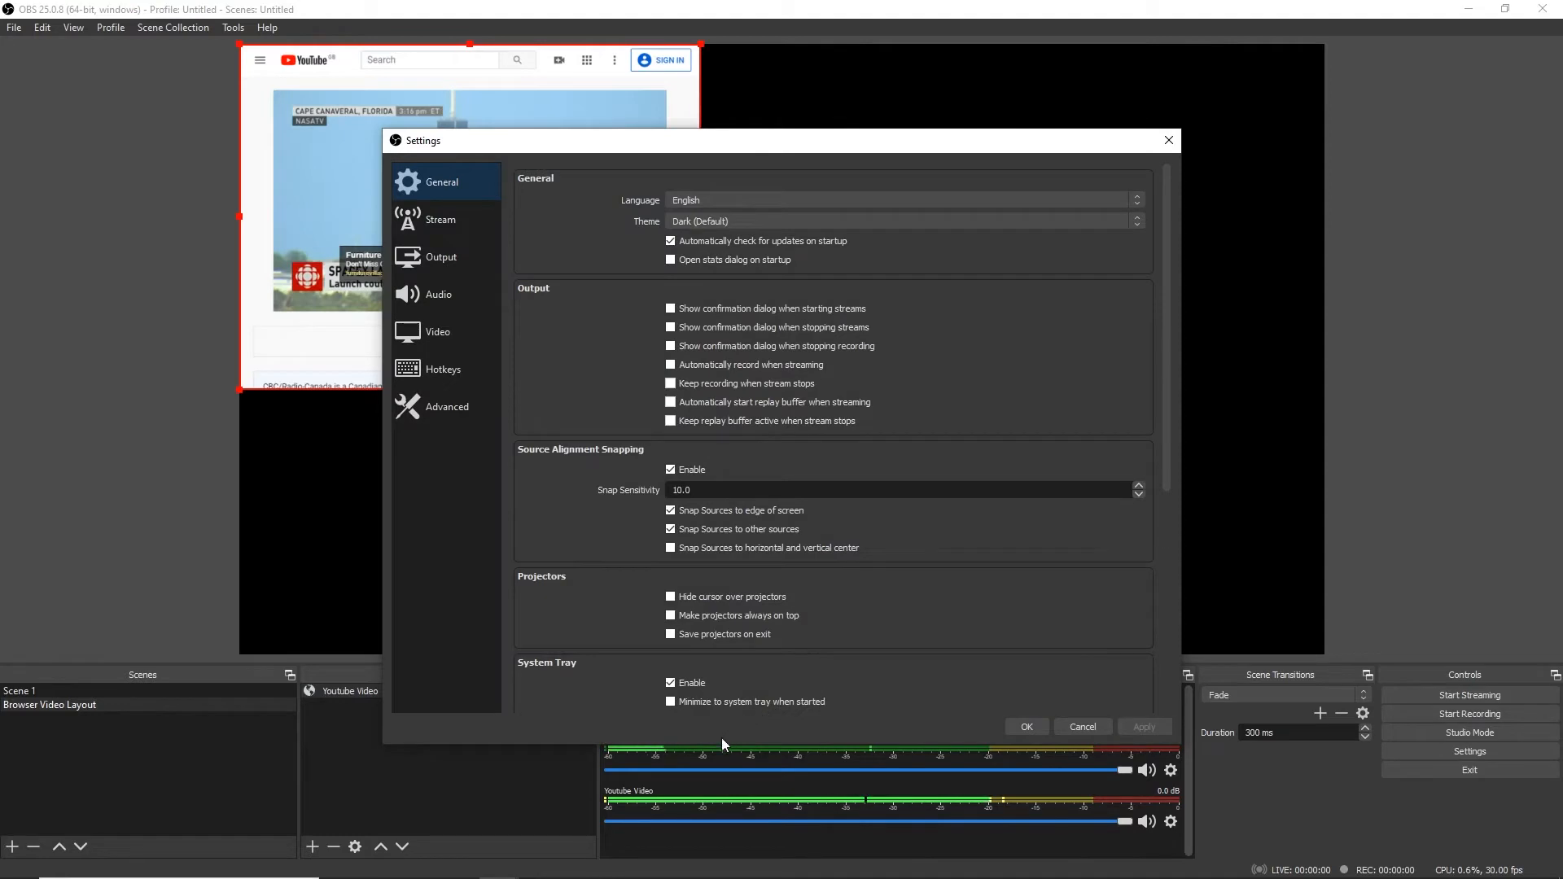
drag(722, 743, 764, 803)
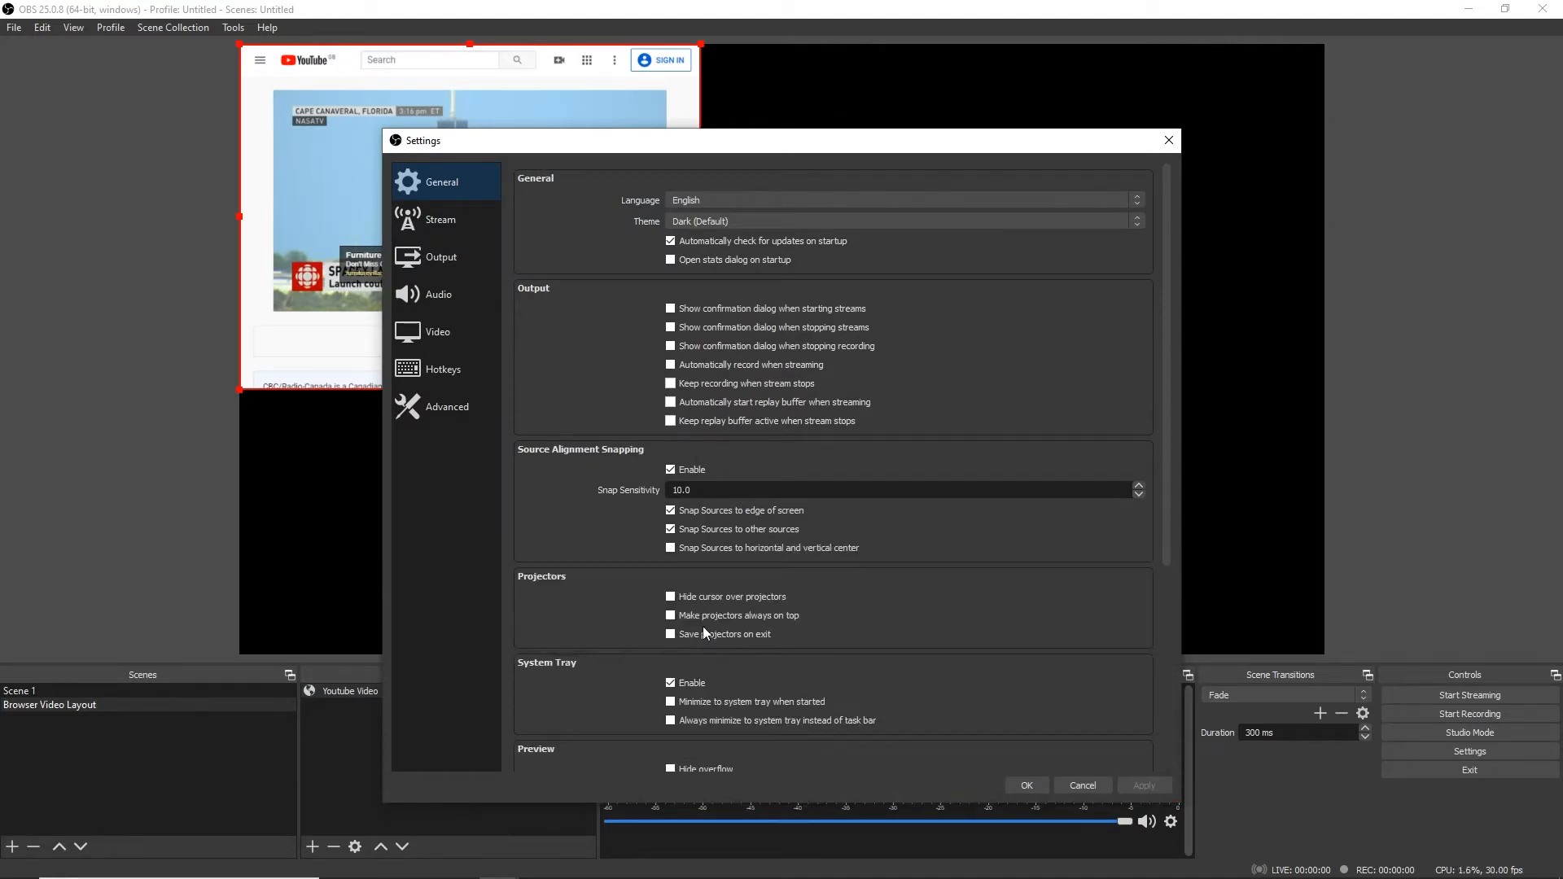
click(436, 419)
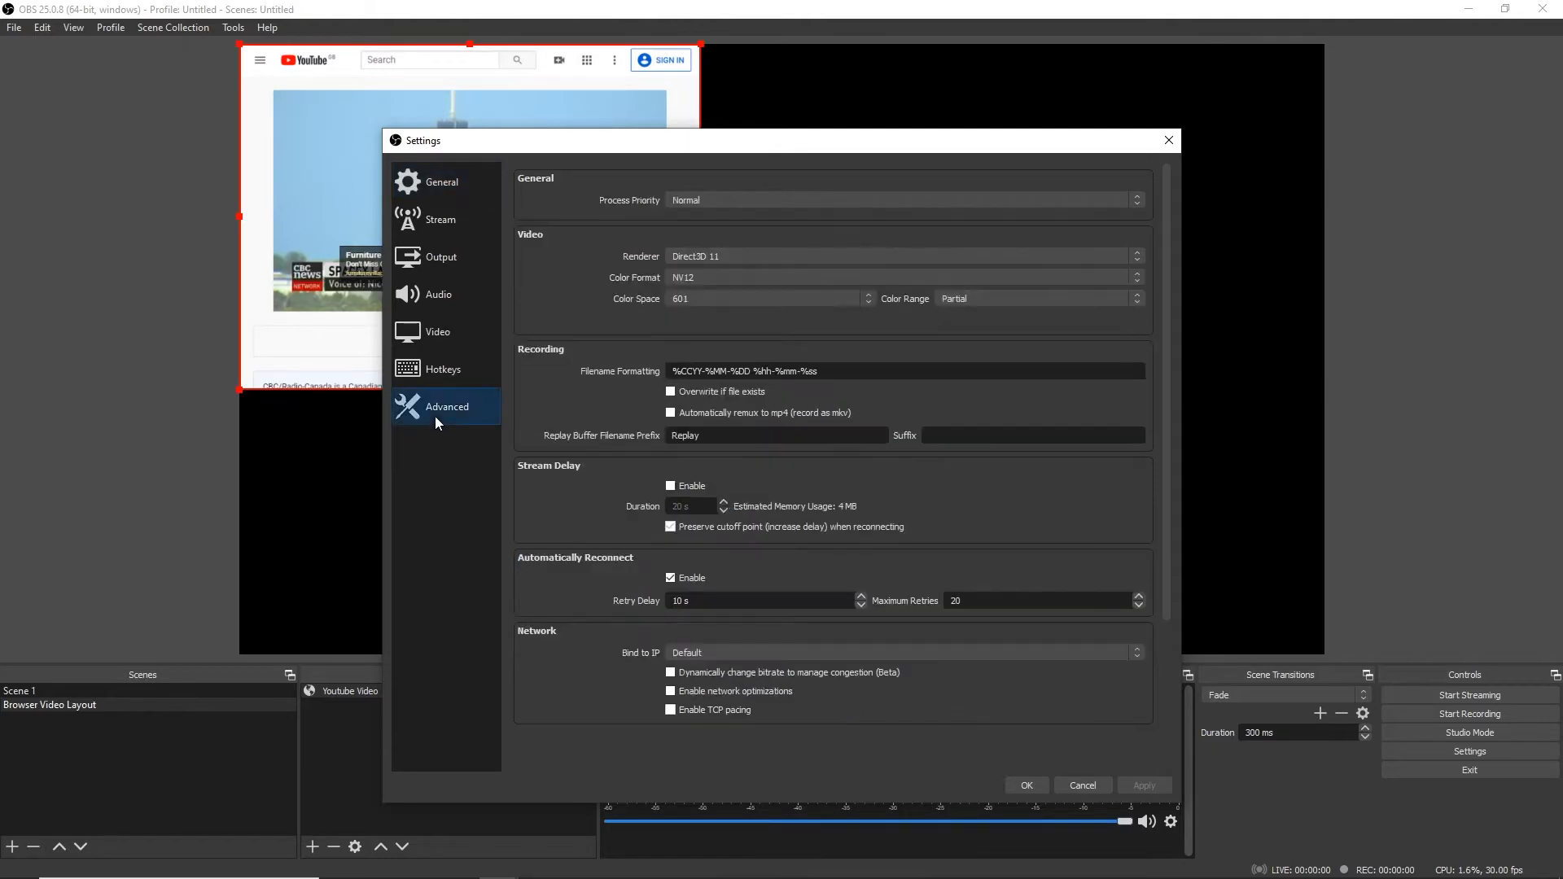
drag(1165, 350, 1167, 451)
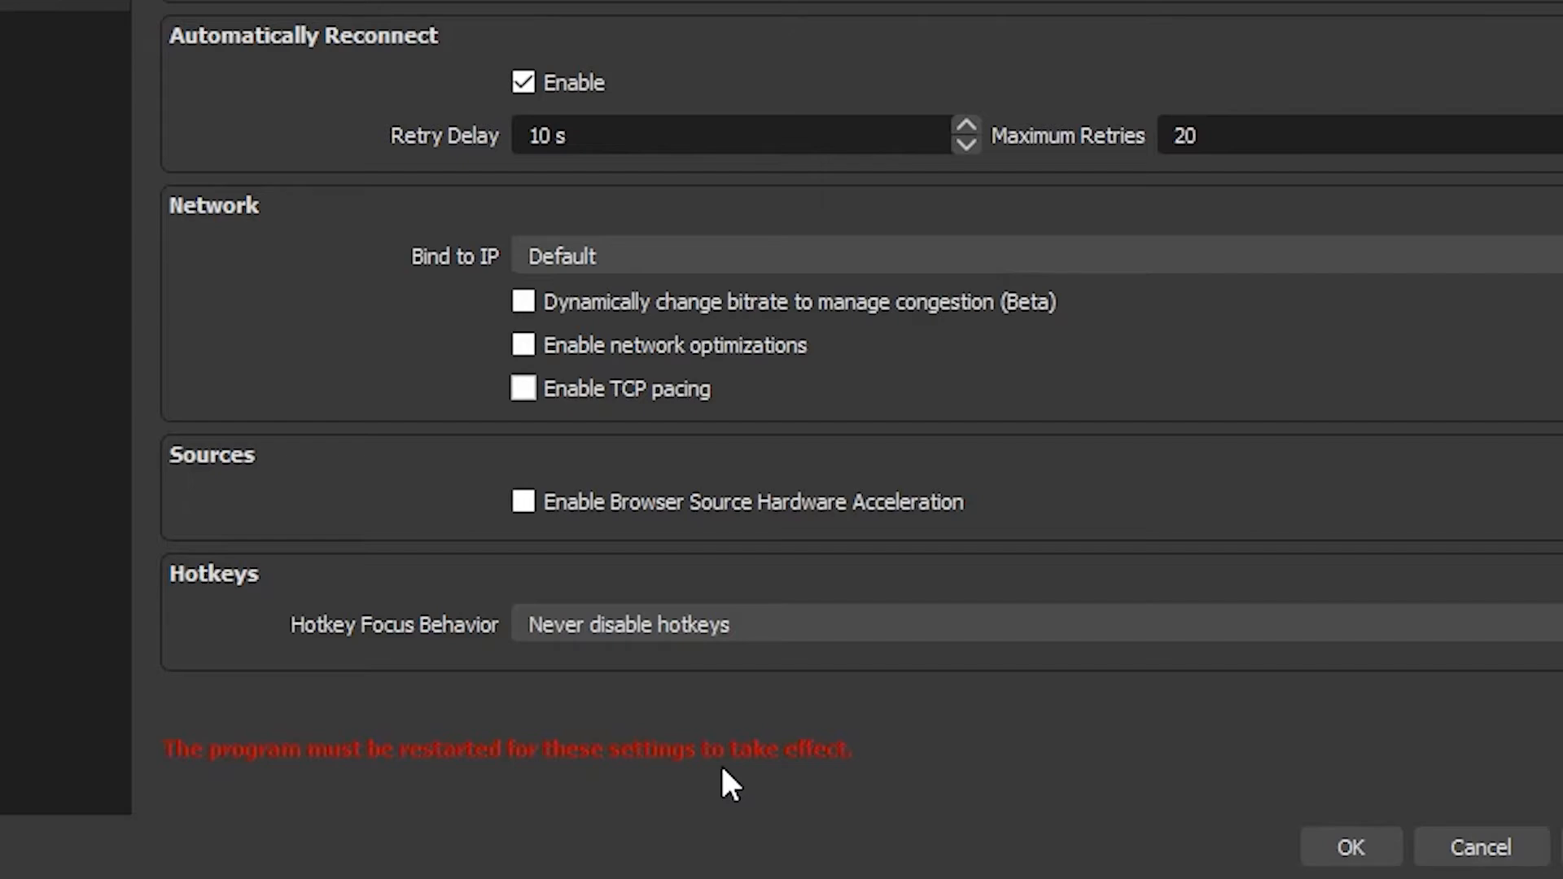
click(1318, 833)
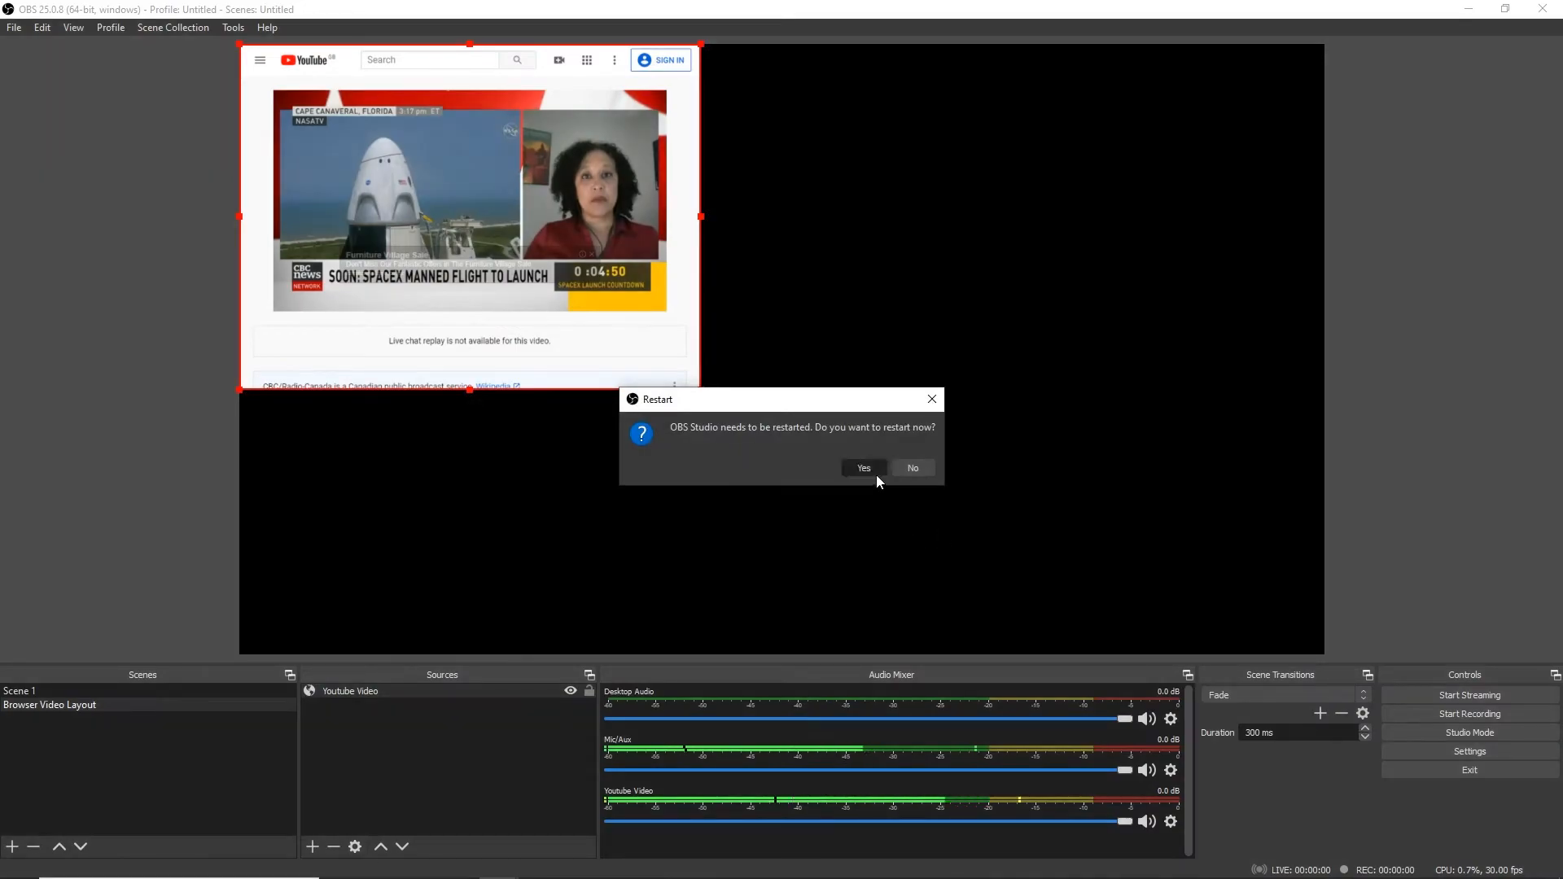
click(873, 471)
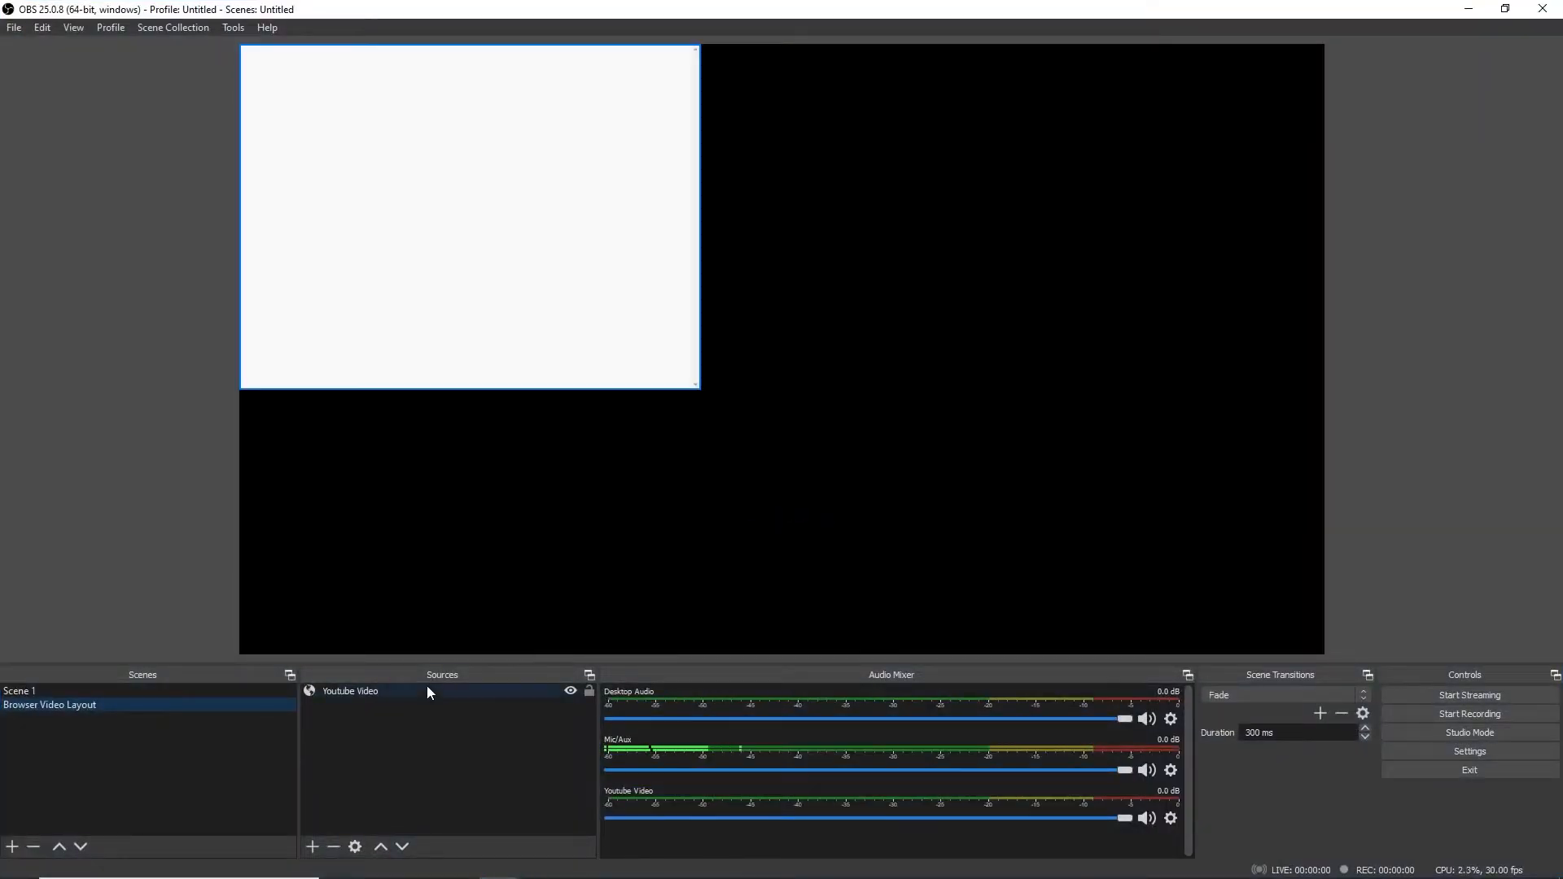
Check the properties of the Youtube Video source and accept them.
click(425, 688)
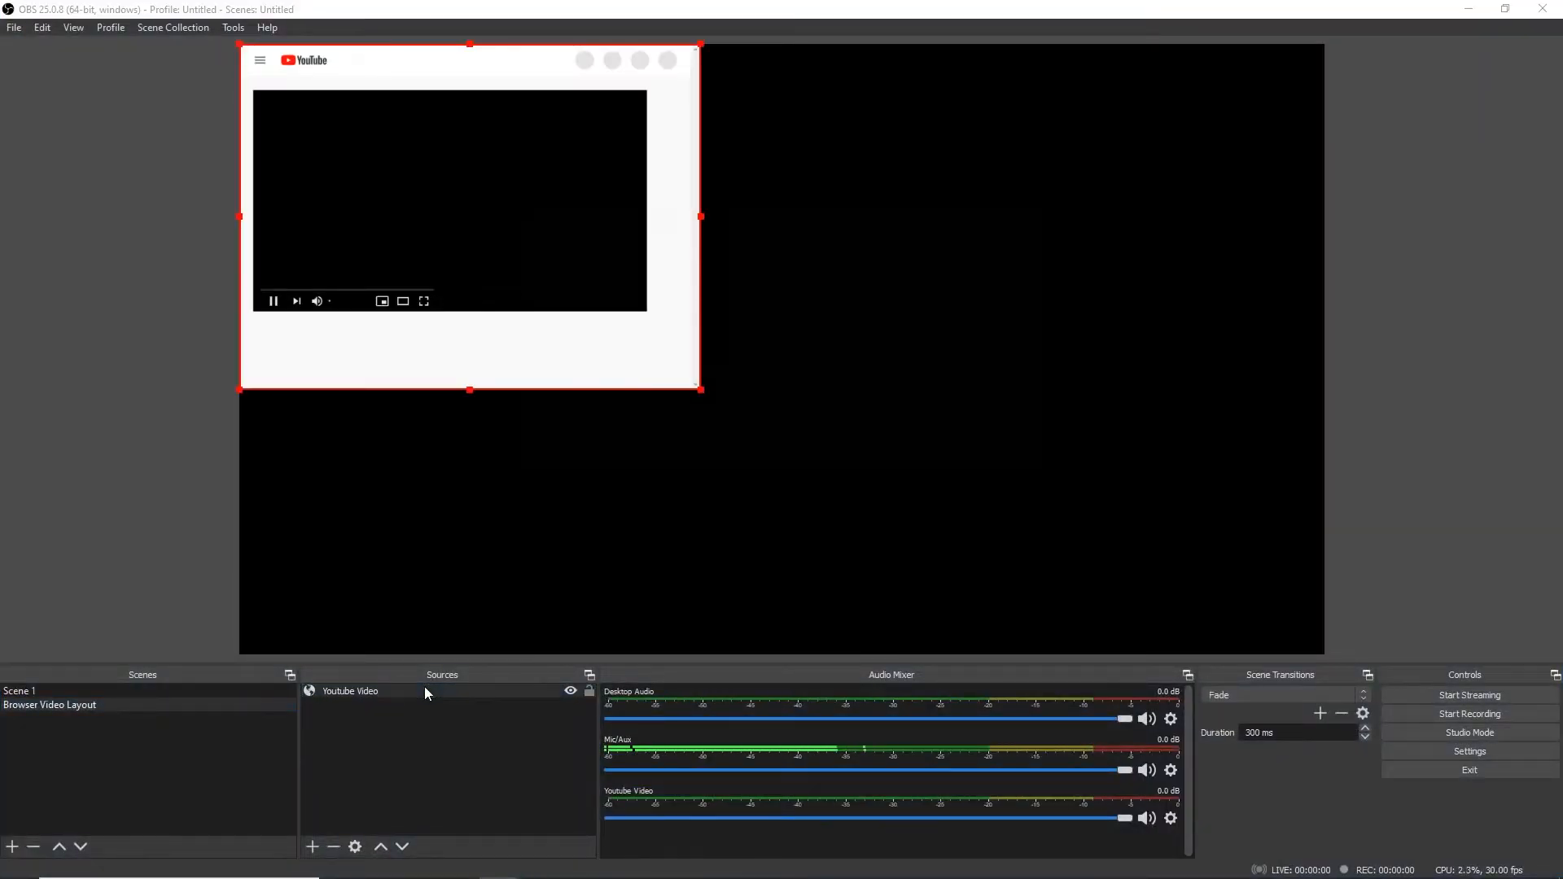
double_click(424, 689)
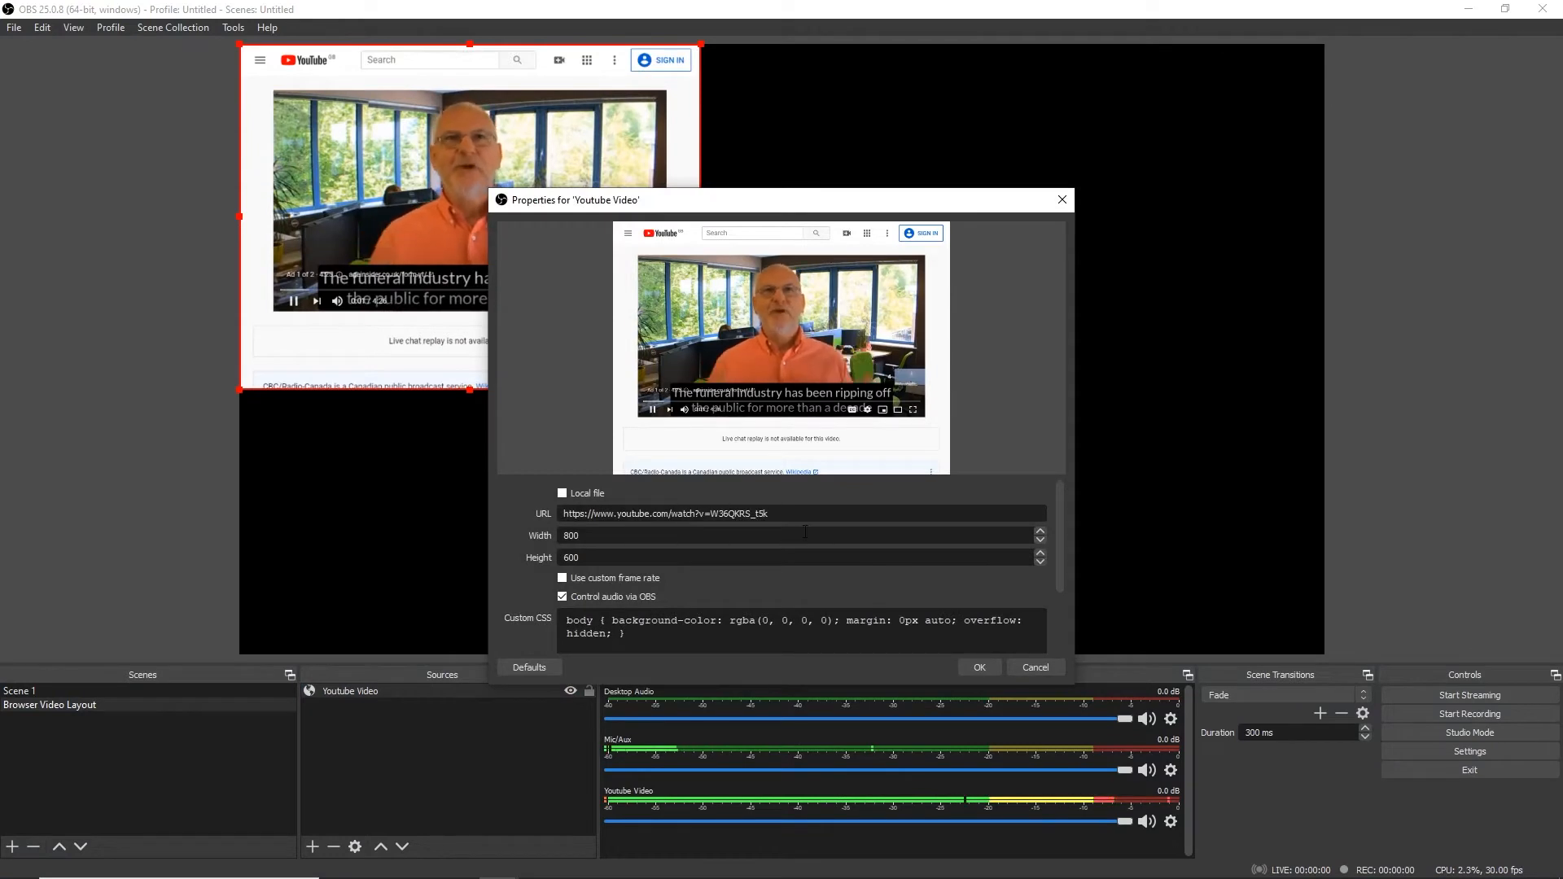
click(986, 671)
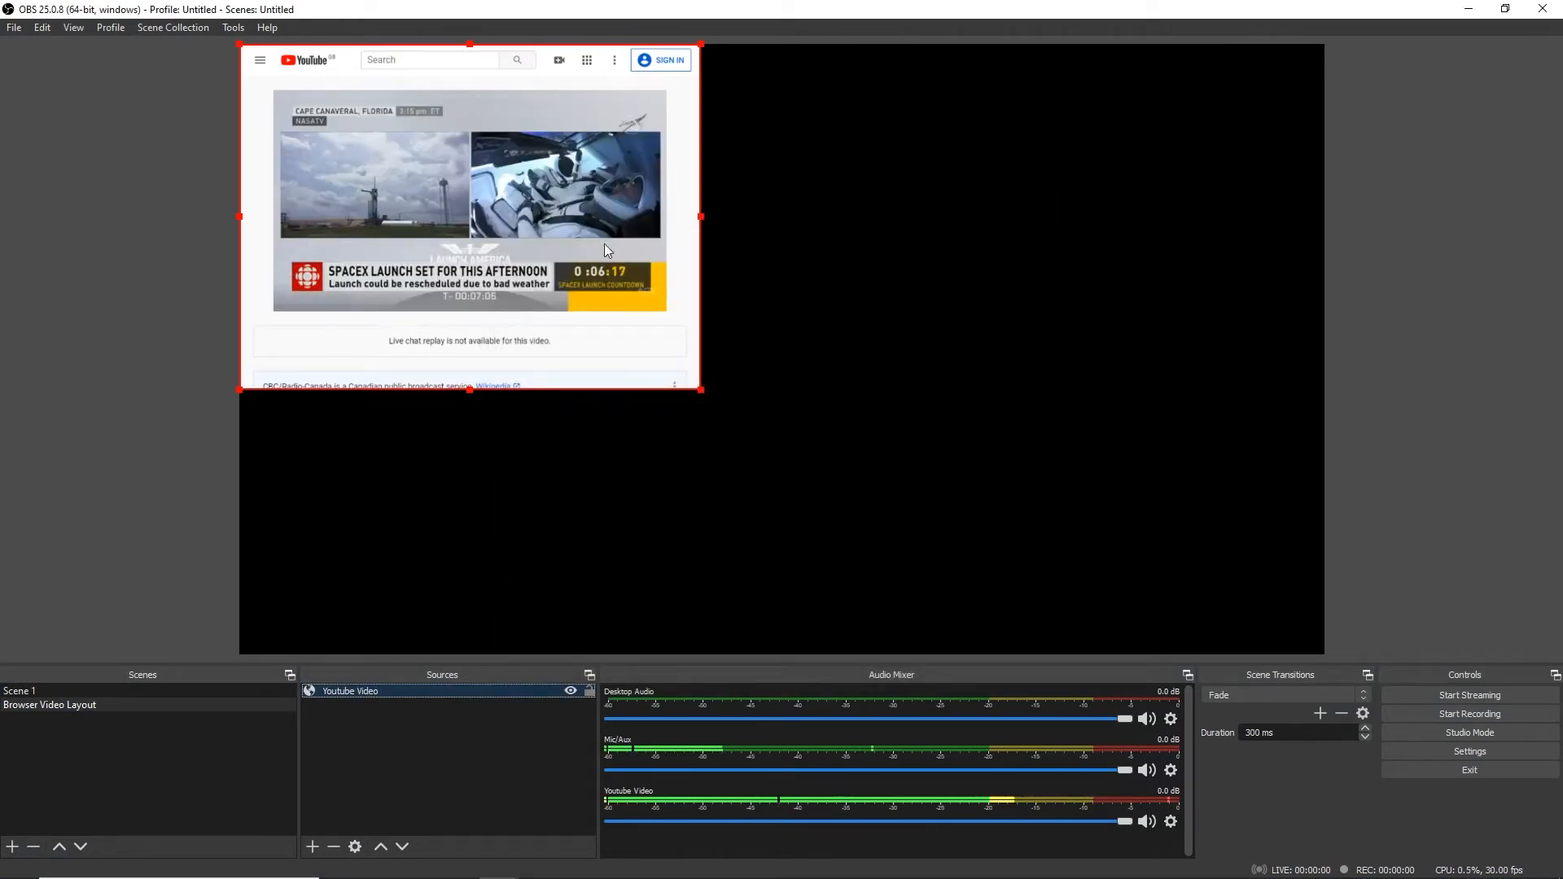
Enlarge the Youtube Video source near the canvas centre and crop away the web page around the video picture.
drag(436, 203, 721, 276)
drag(983, 462, 1177, 350)
drag(1016, 383, 916, 367)
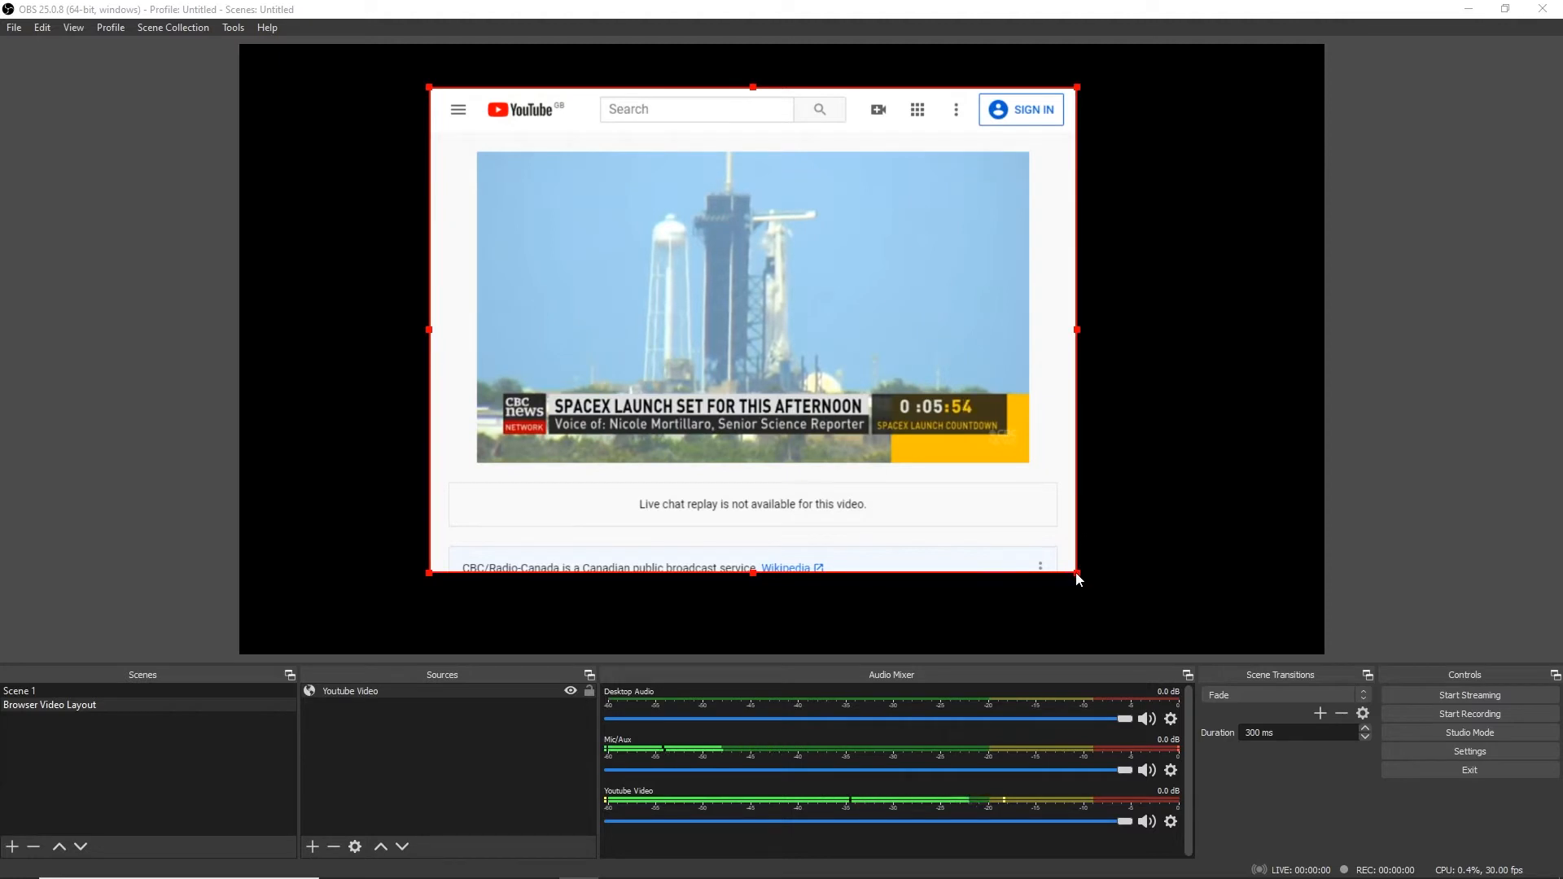
drag(1079, 579, 1030, 468)
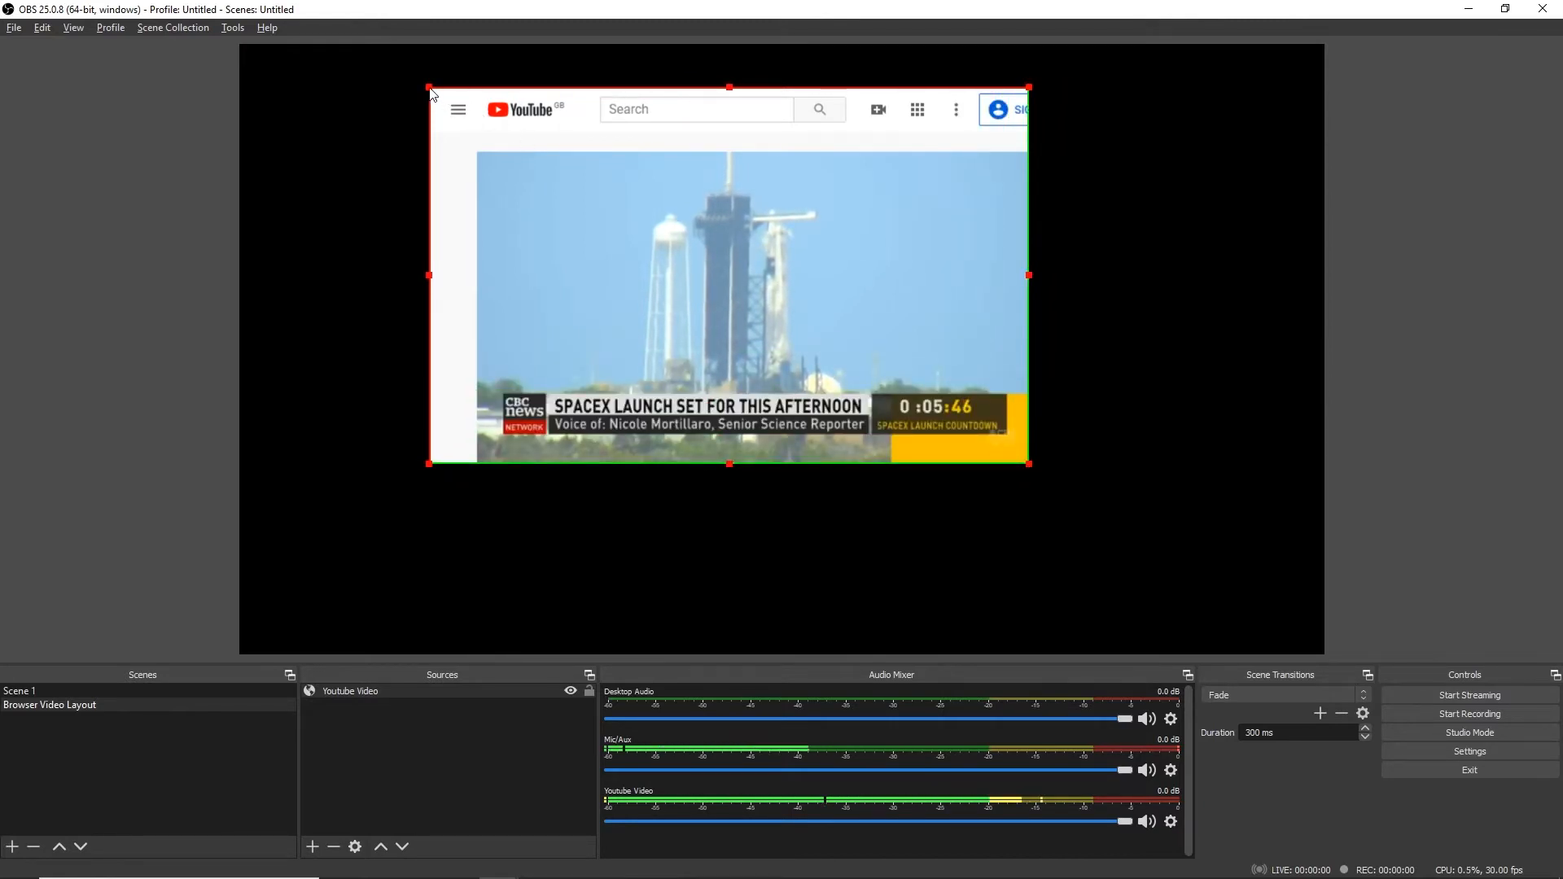
drag(429, 88, 480, 153)
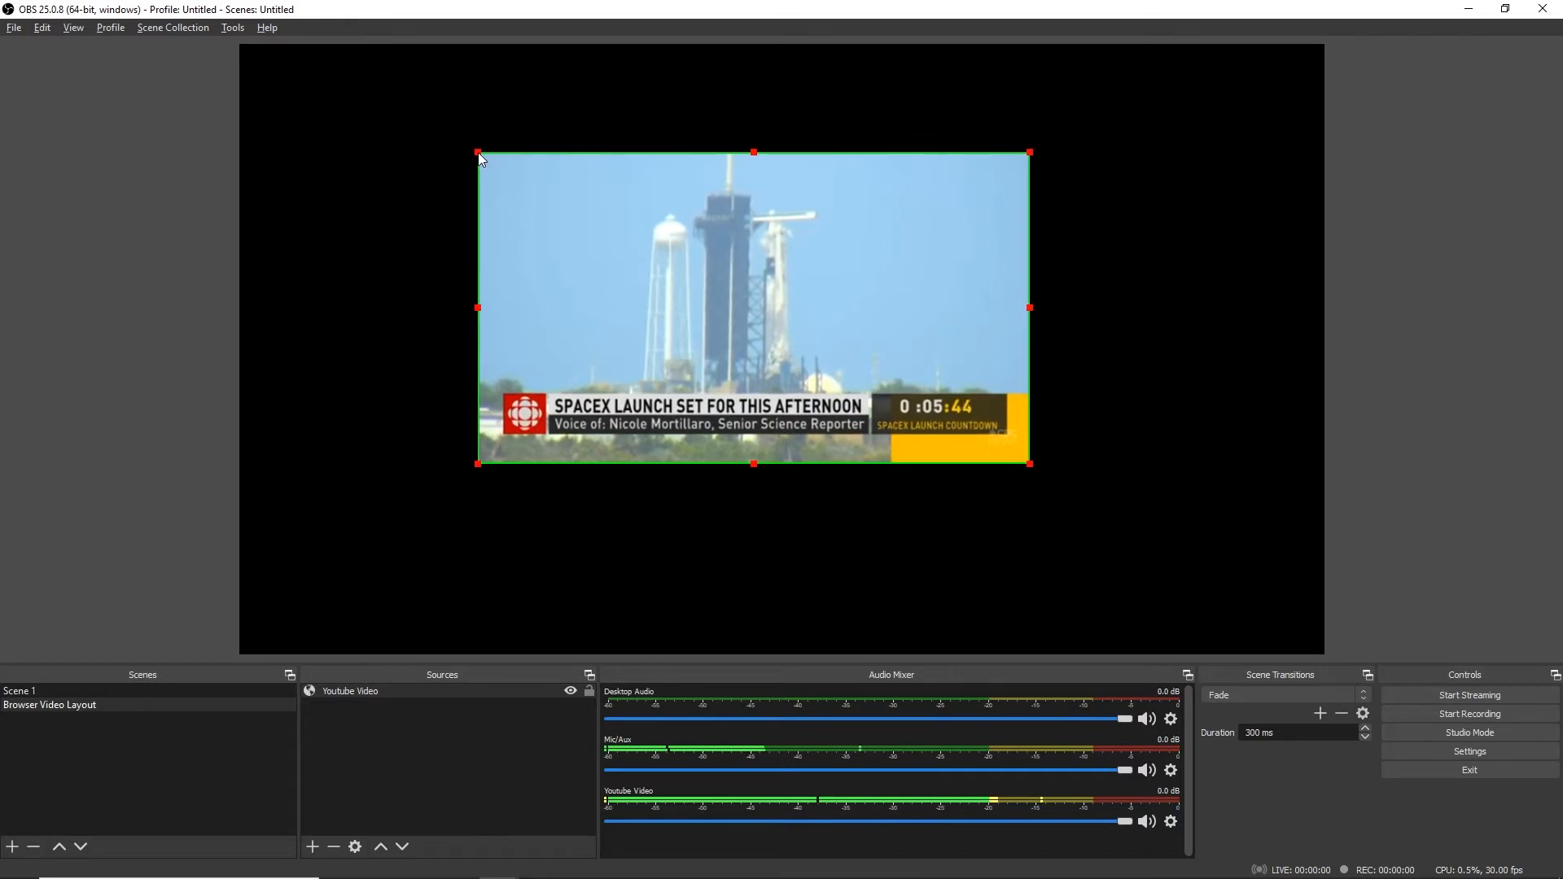
Snap the cropped Youtube Video source to the canvas's lower-right corner and enlarge it from its upper-left corner.
drag(576, 237, 859, 422)
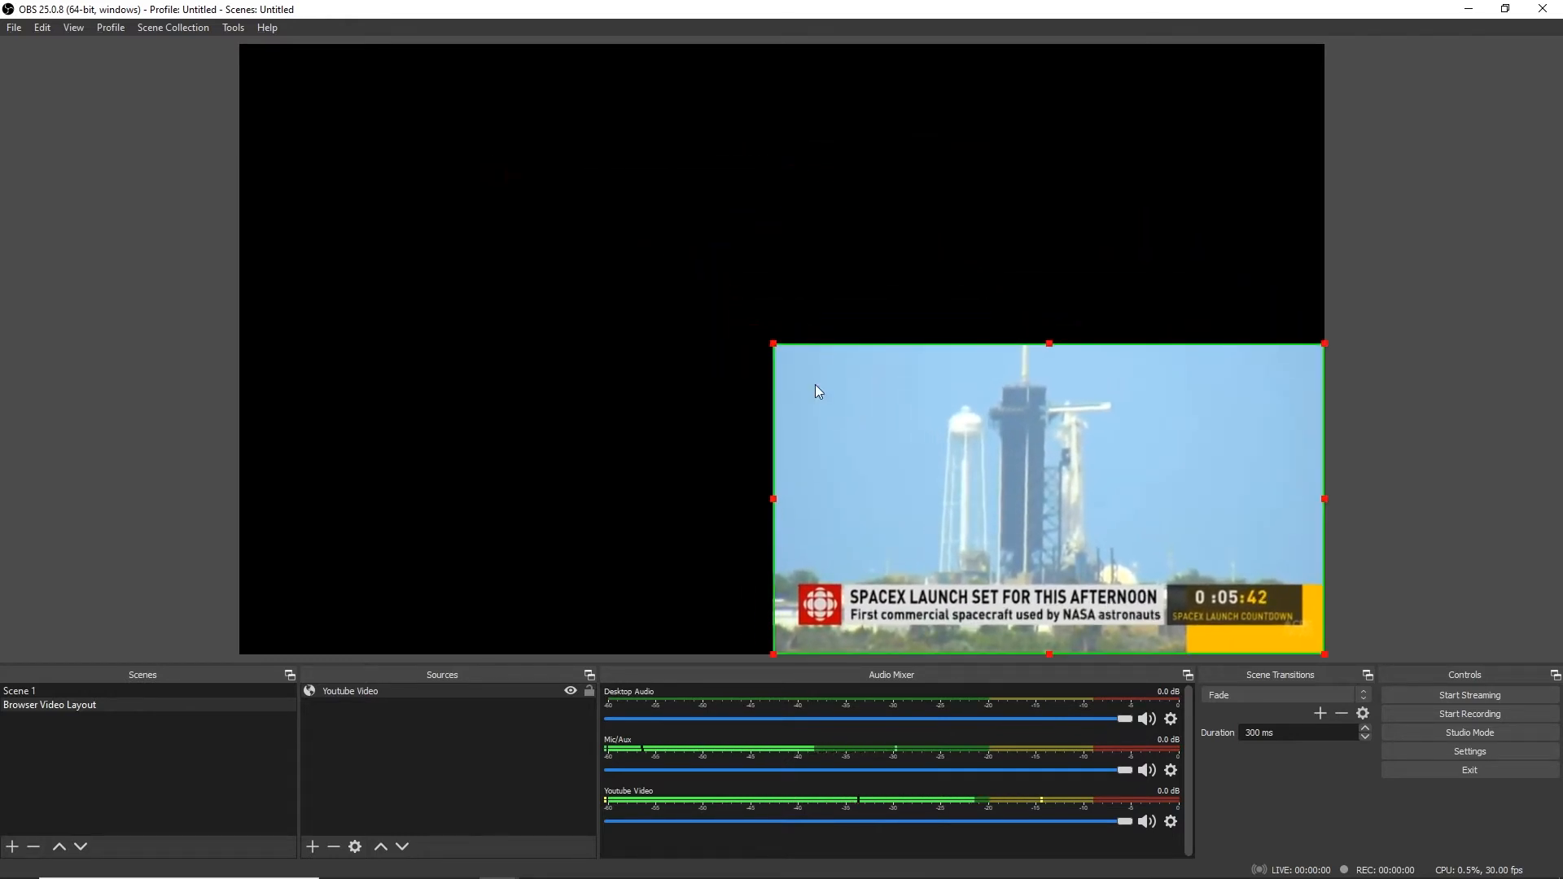
drag(764, 335, 607, 188)
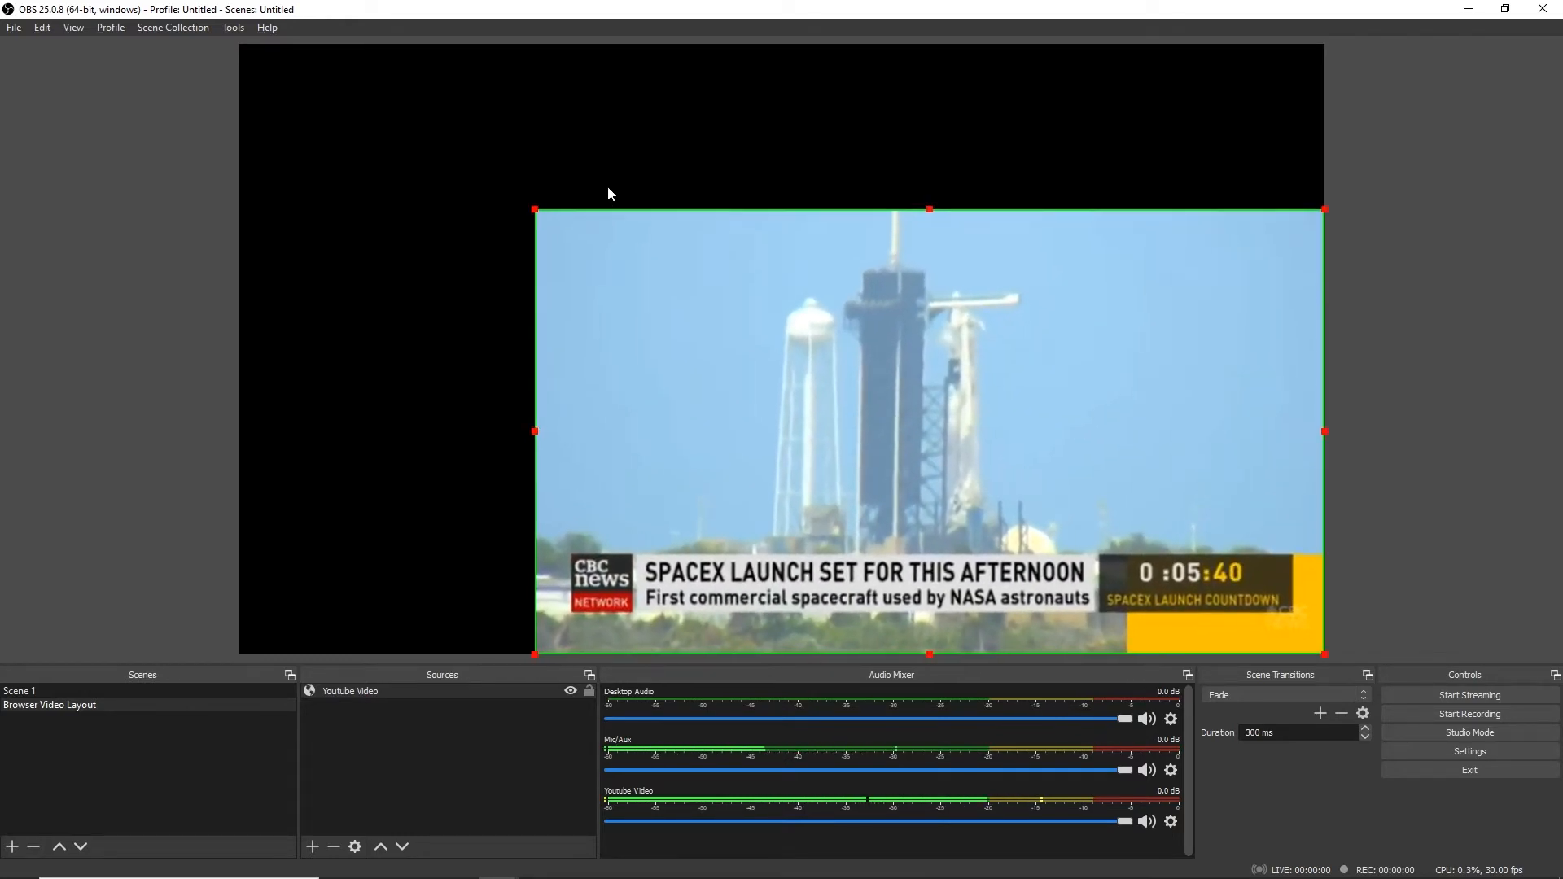
click(525, 359)
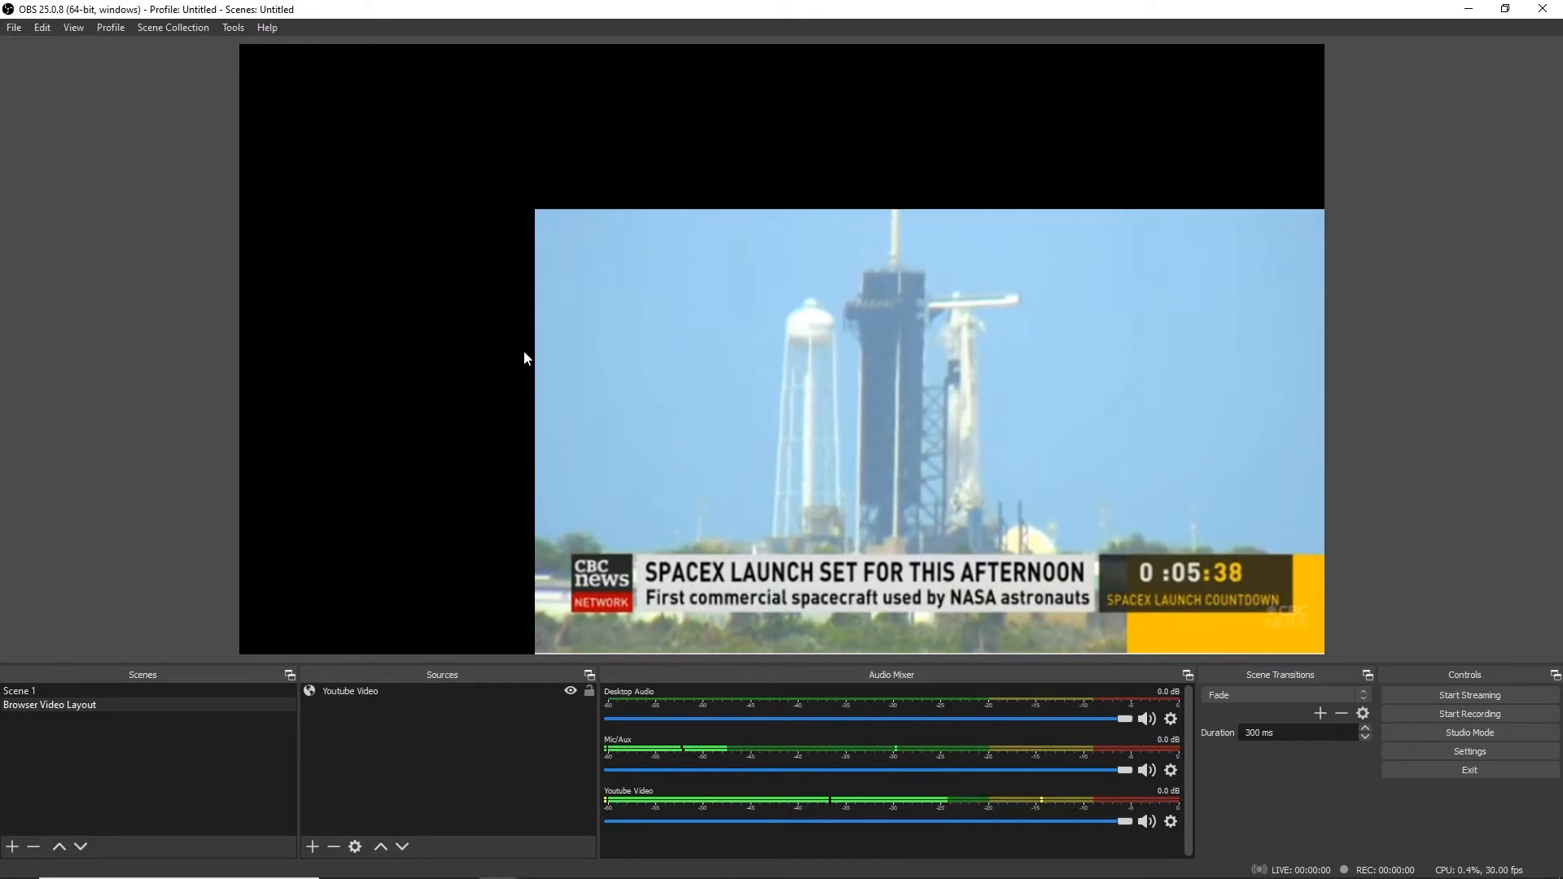
Add a new Video Capture Device source named "Webcam" to the Browser Video Layout scene.
click(313, 847)
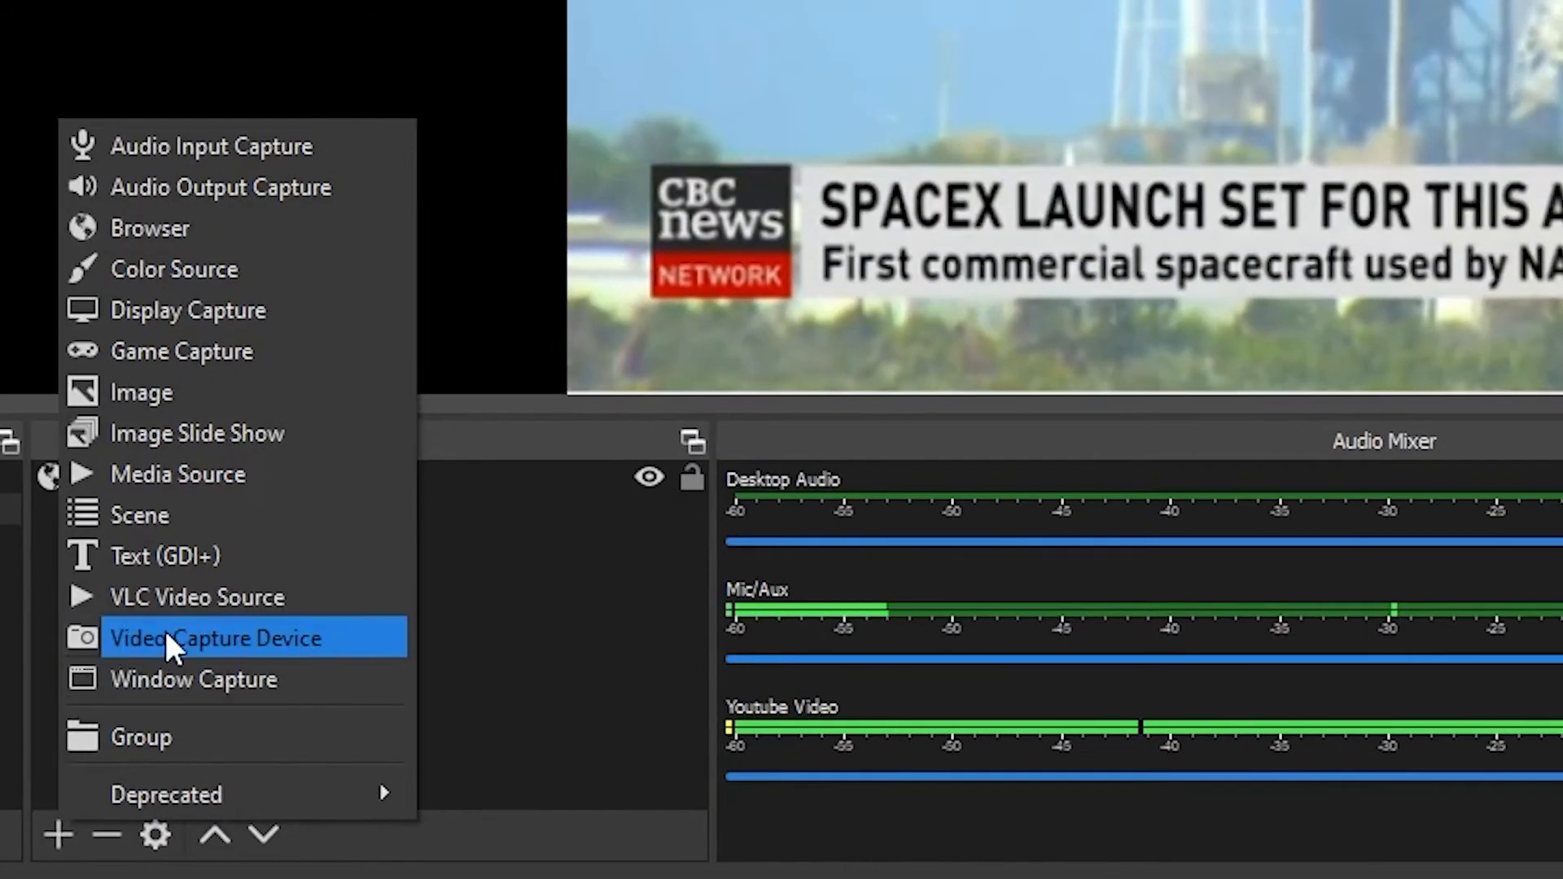
click(220, 640)
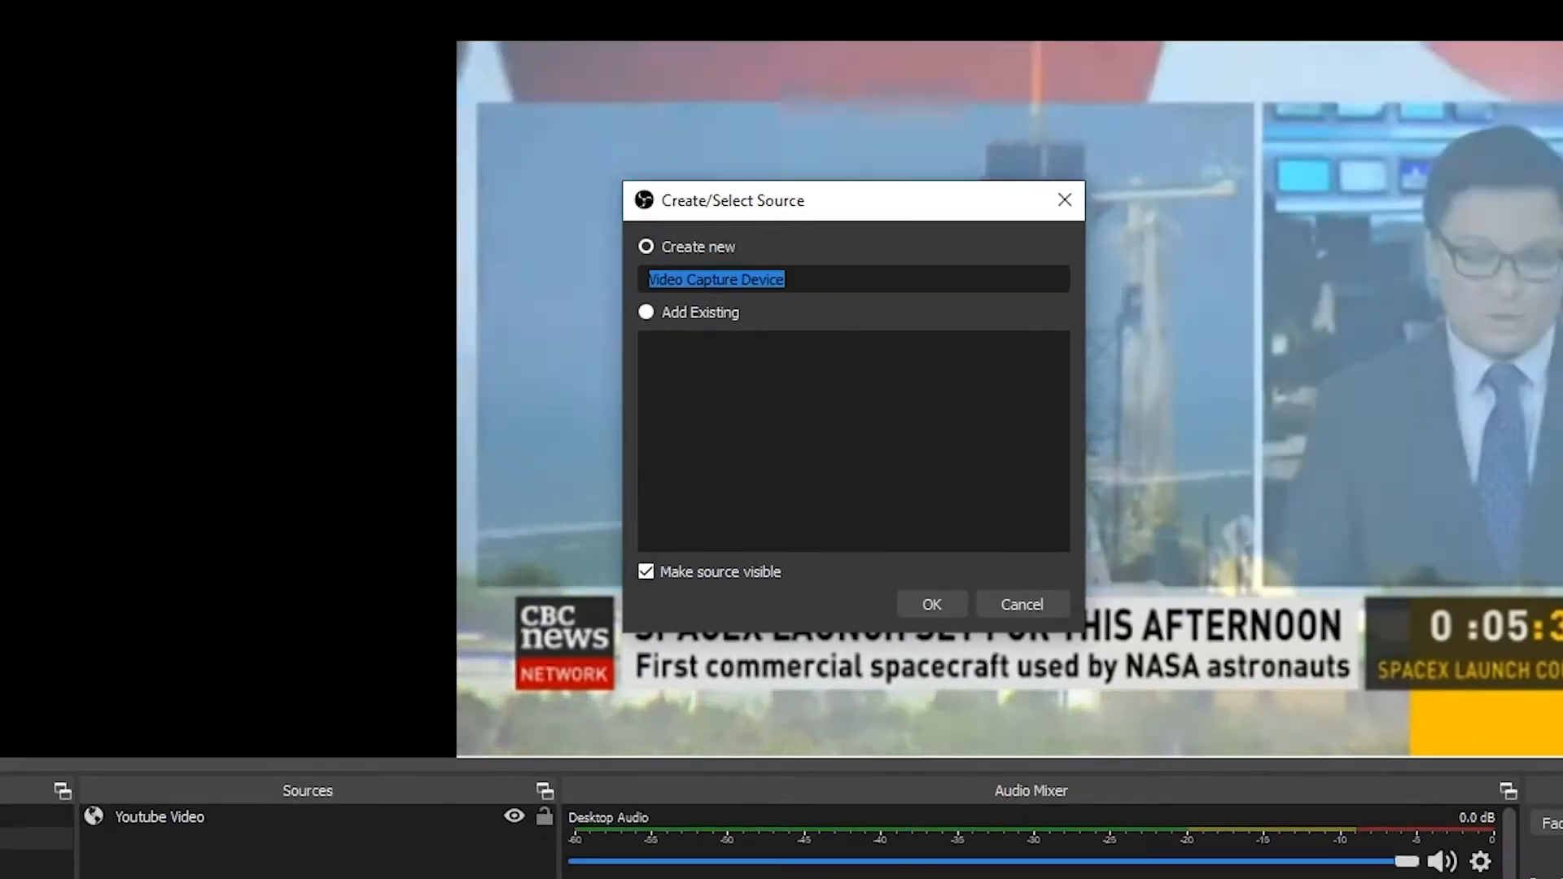
text(Webcam)
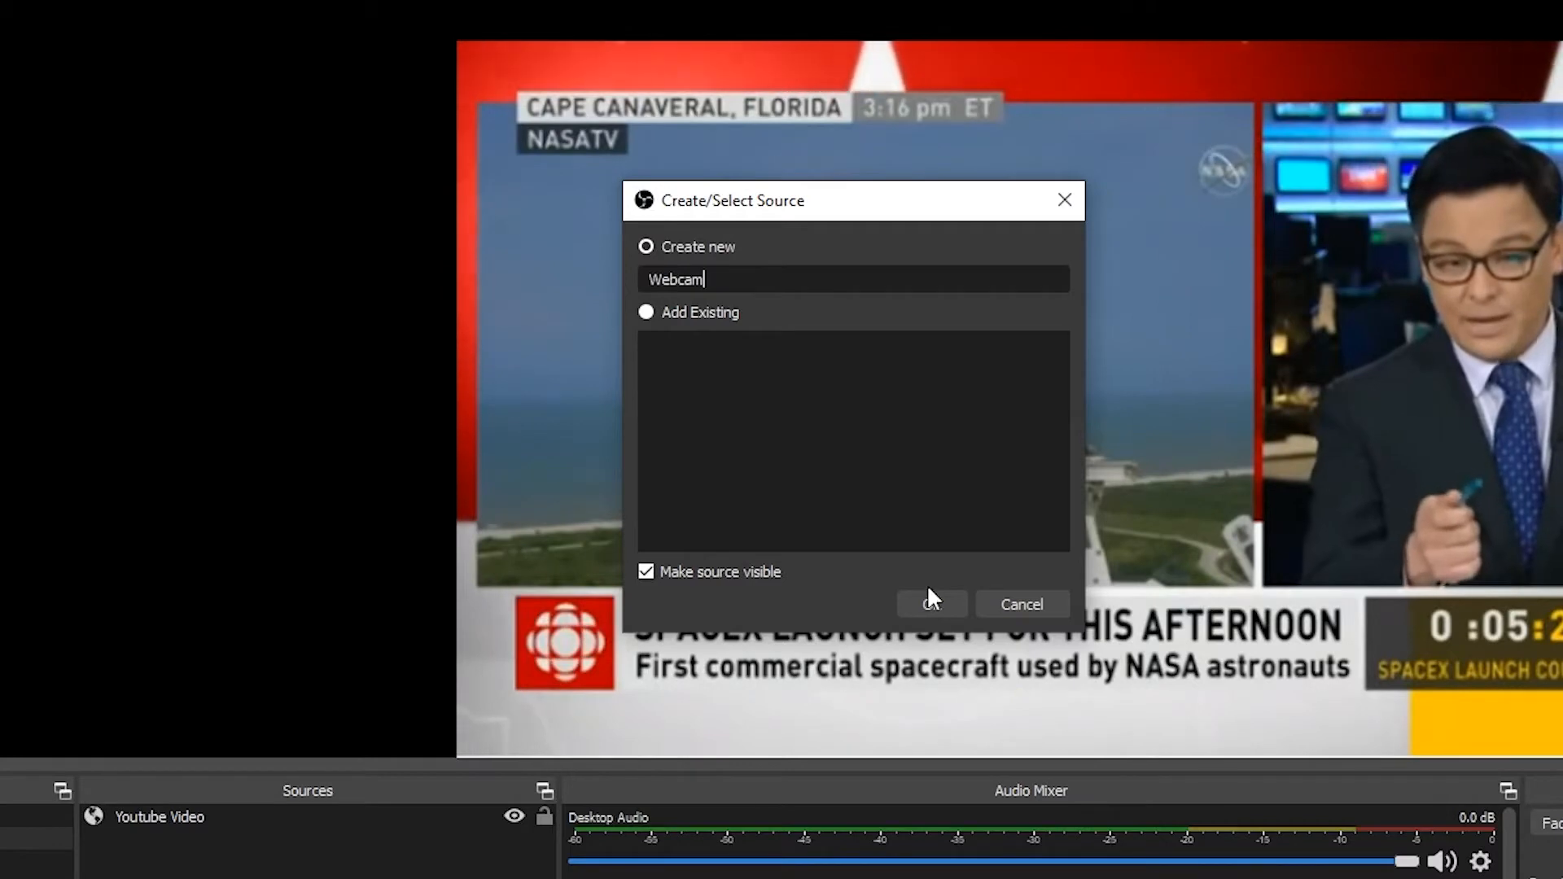
click(932, 609)
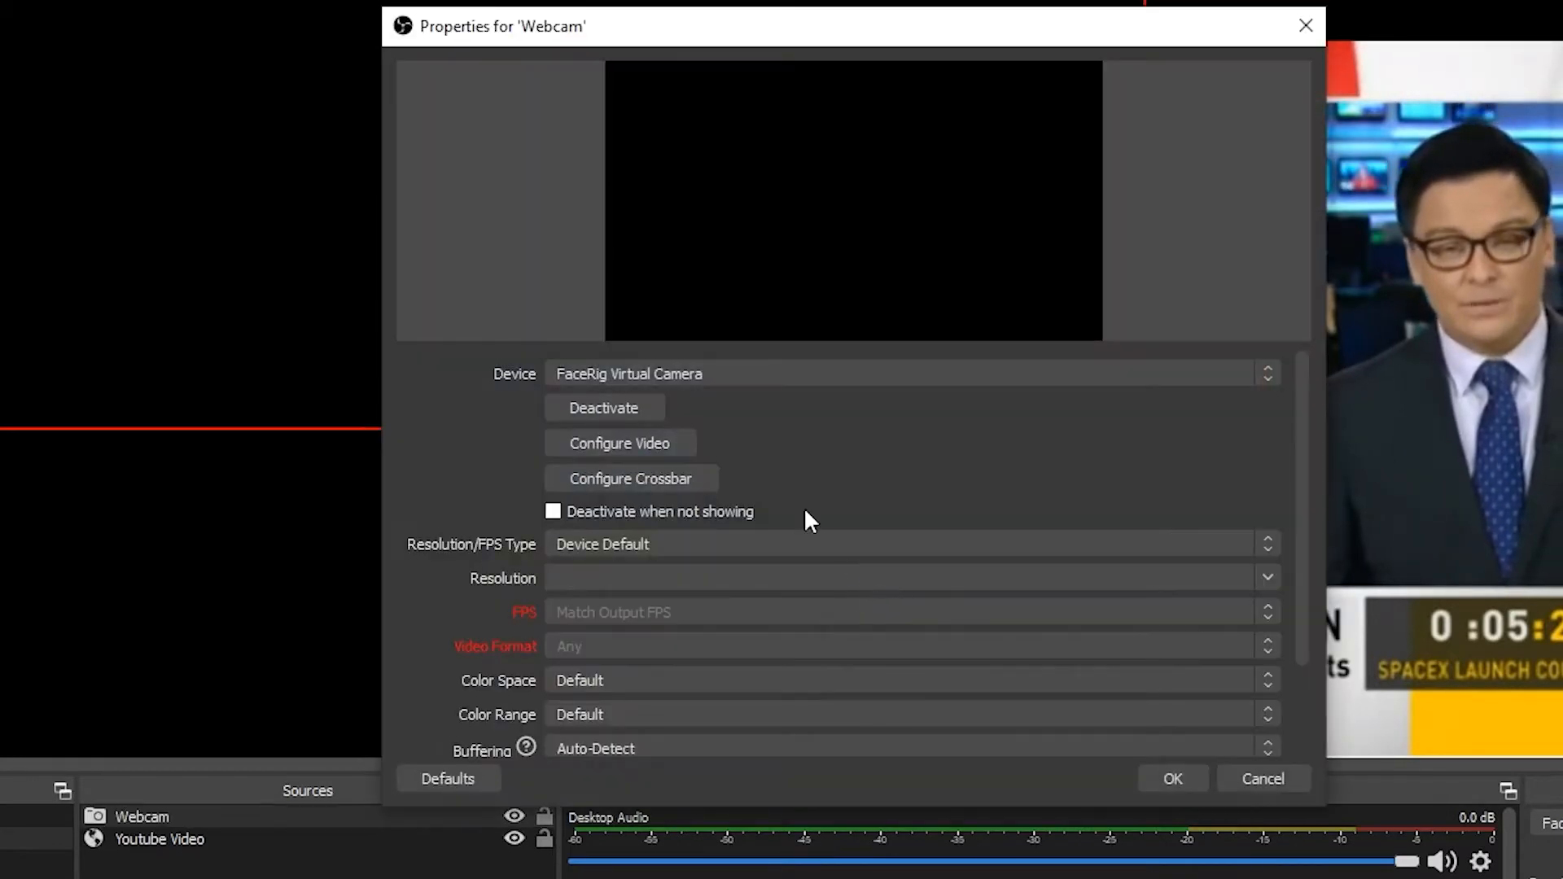
Set the Webcam source's device to HD Pro Webcam C920 and shrink its picture to fit beside the video.
click(666, 363)
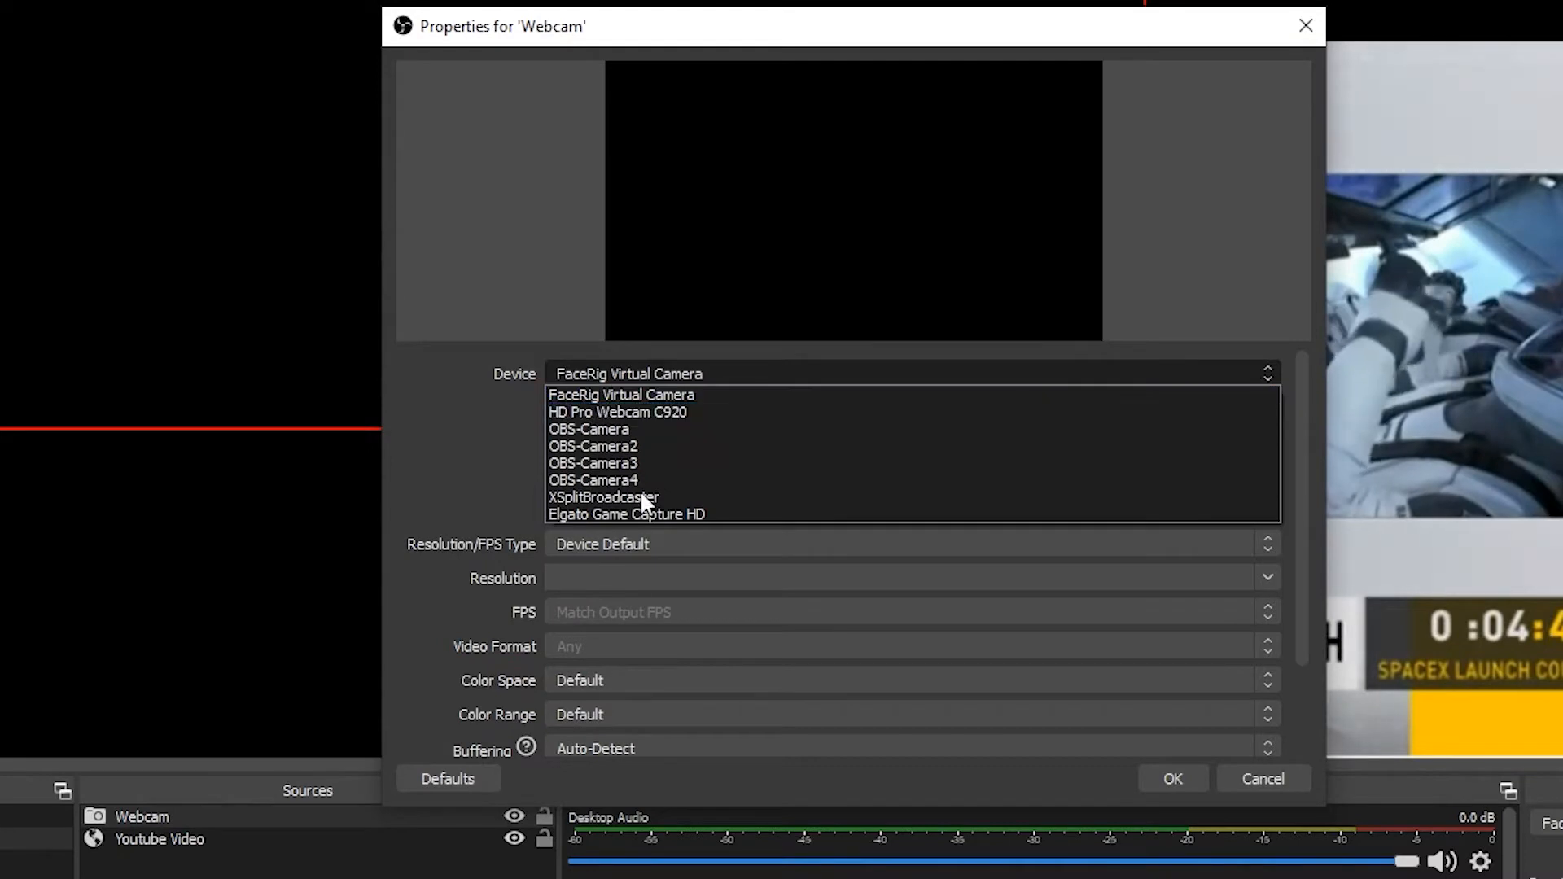
click(657, 412)
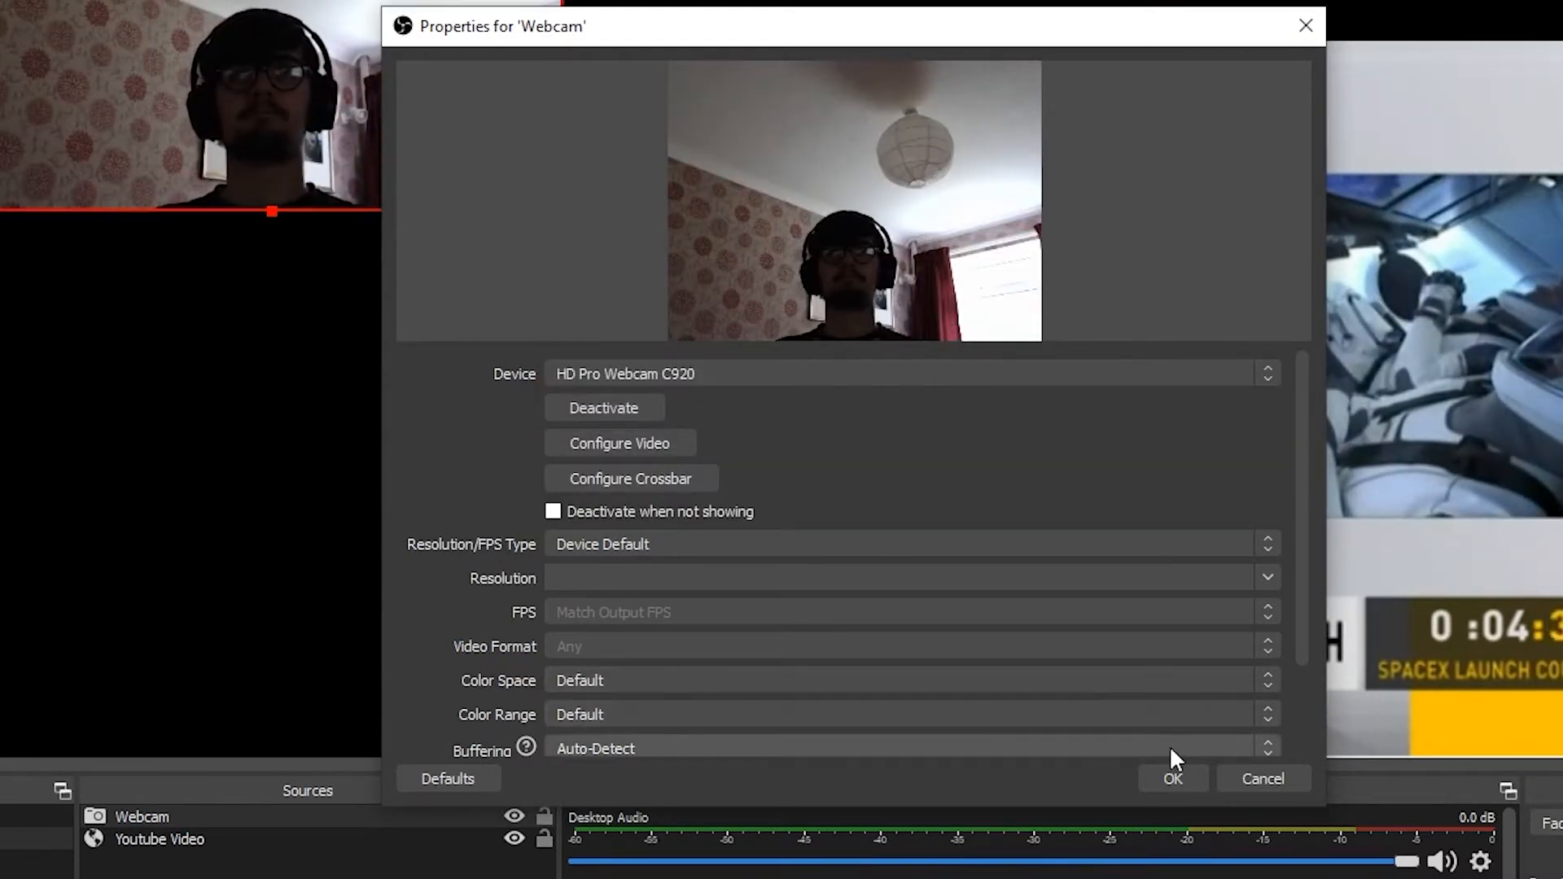
click(1174, 776)
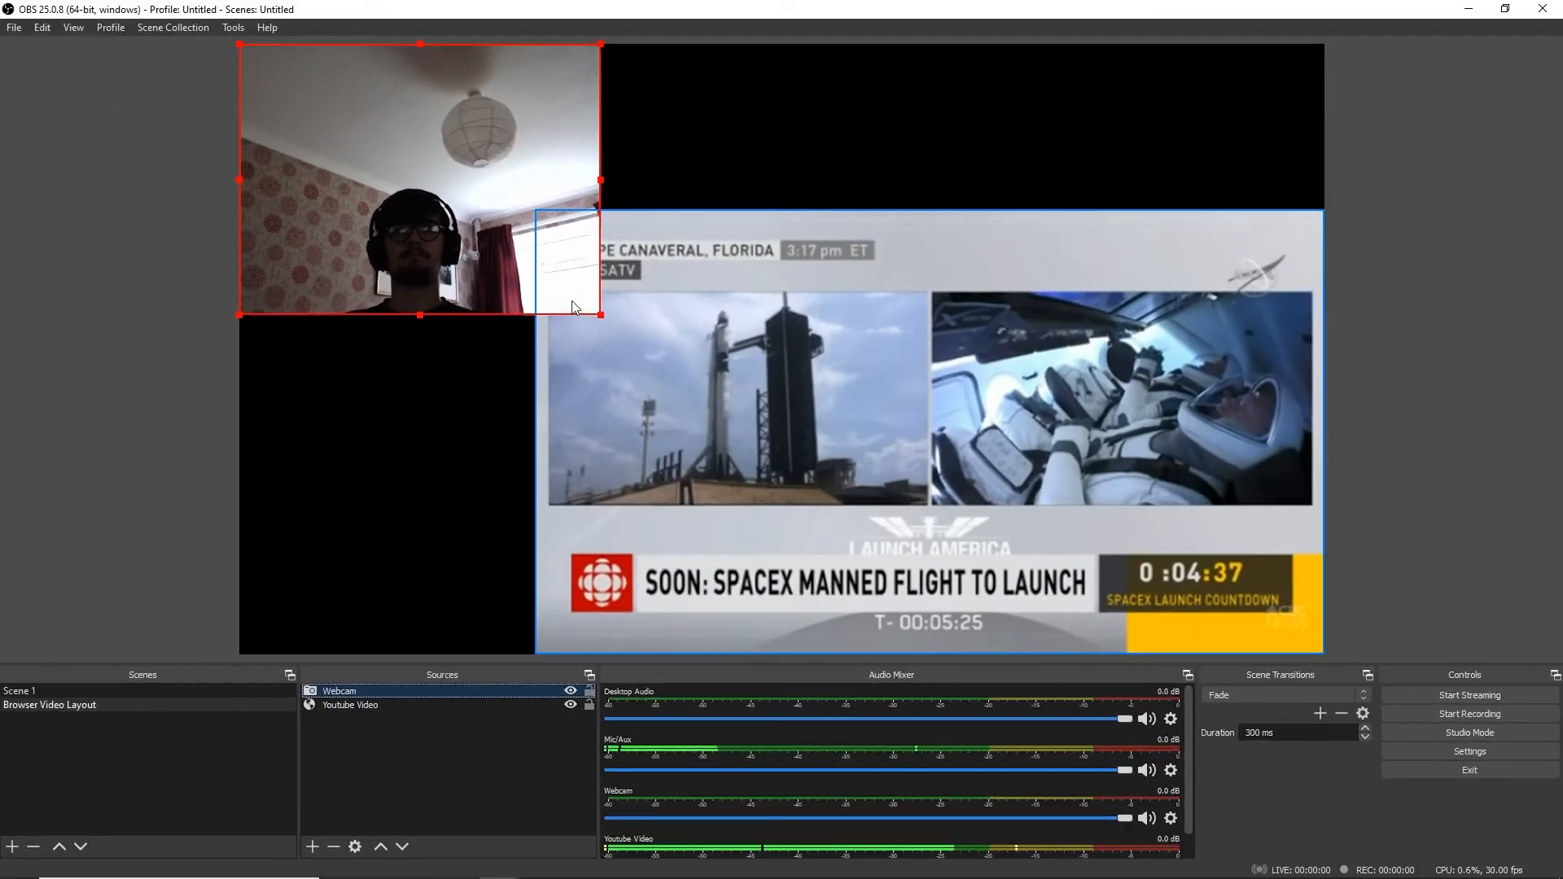
drag(561, 210, 414, 121)
drag(509, 258, 631, 334)
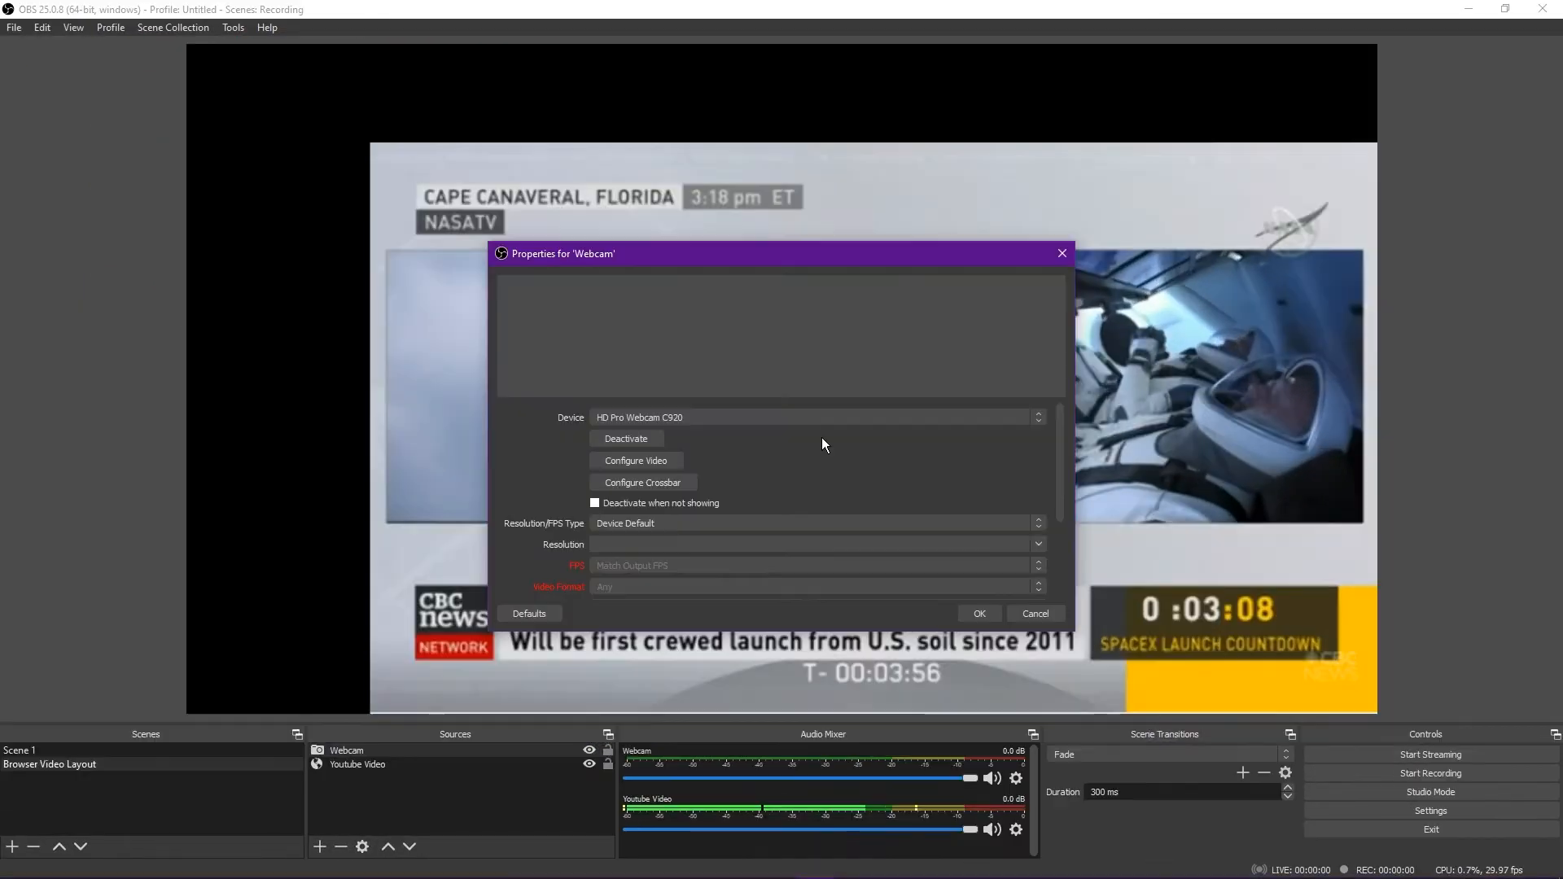
Close the Camera app occupying the webcam, and deactivate and reactivate the HD Pro Webcam C920 in the Webcam source's properties.
click(977, 613)
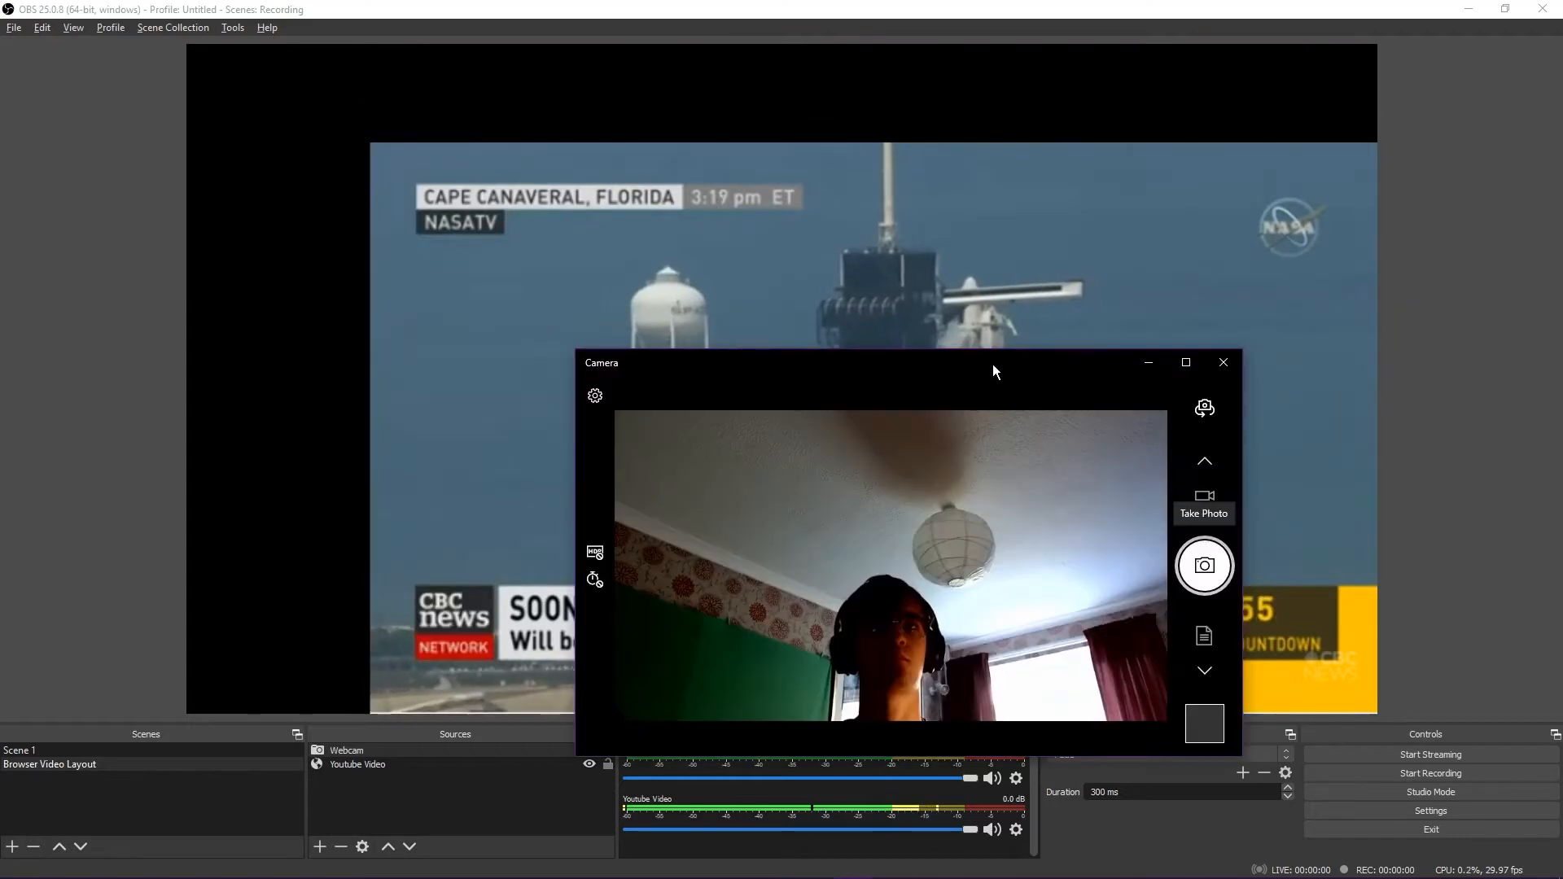
drag(993, 364, 861, 274)
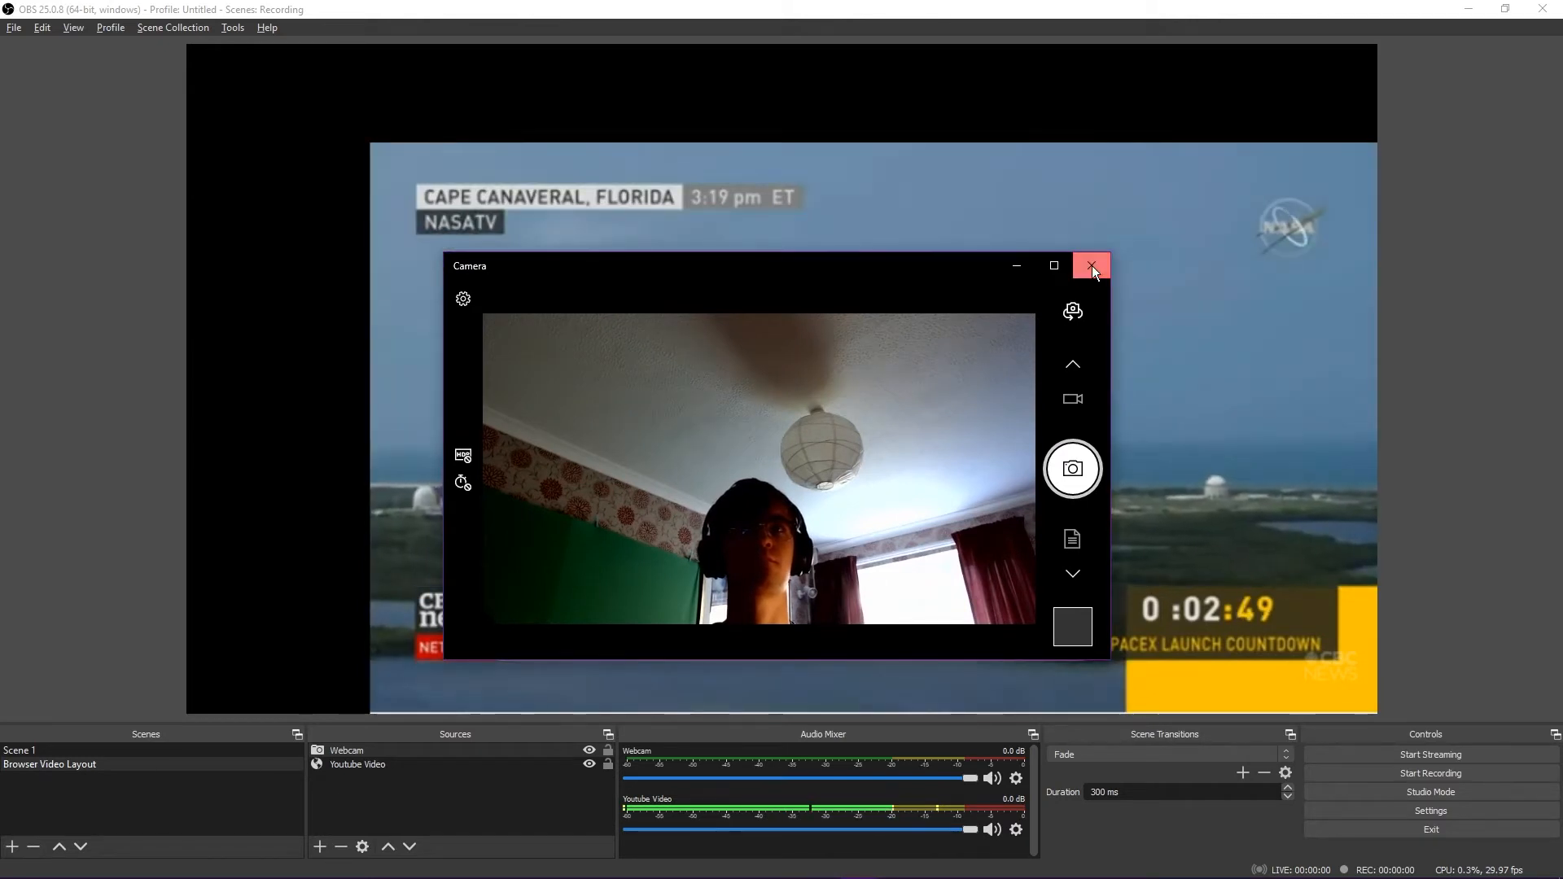
click(1092, 266)
double_click(407, 751)
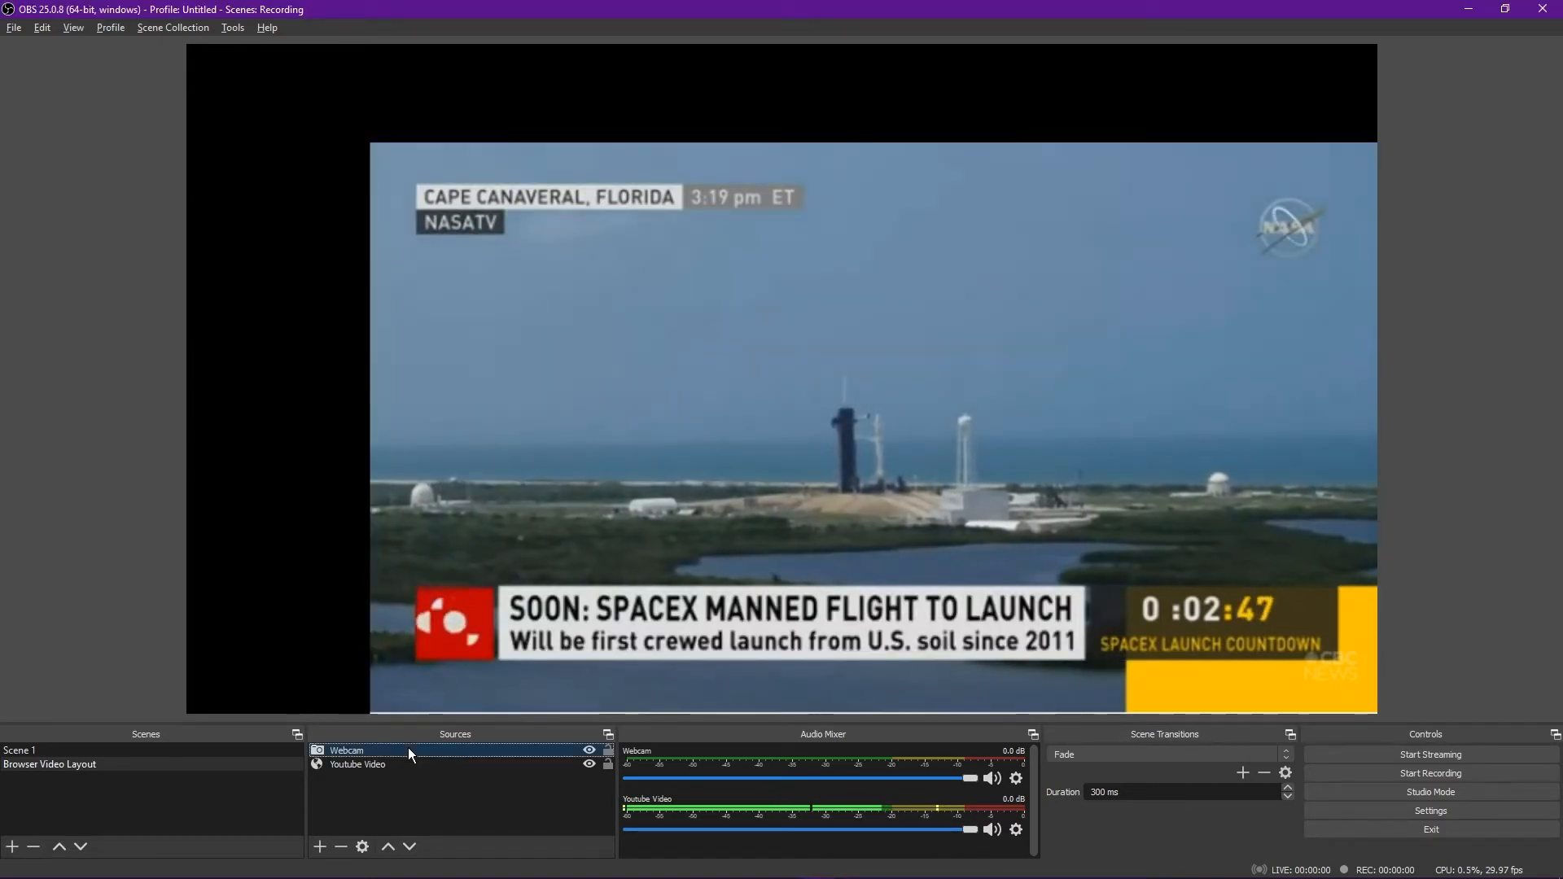
click(626, 507)
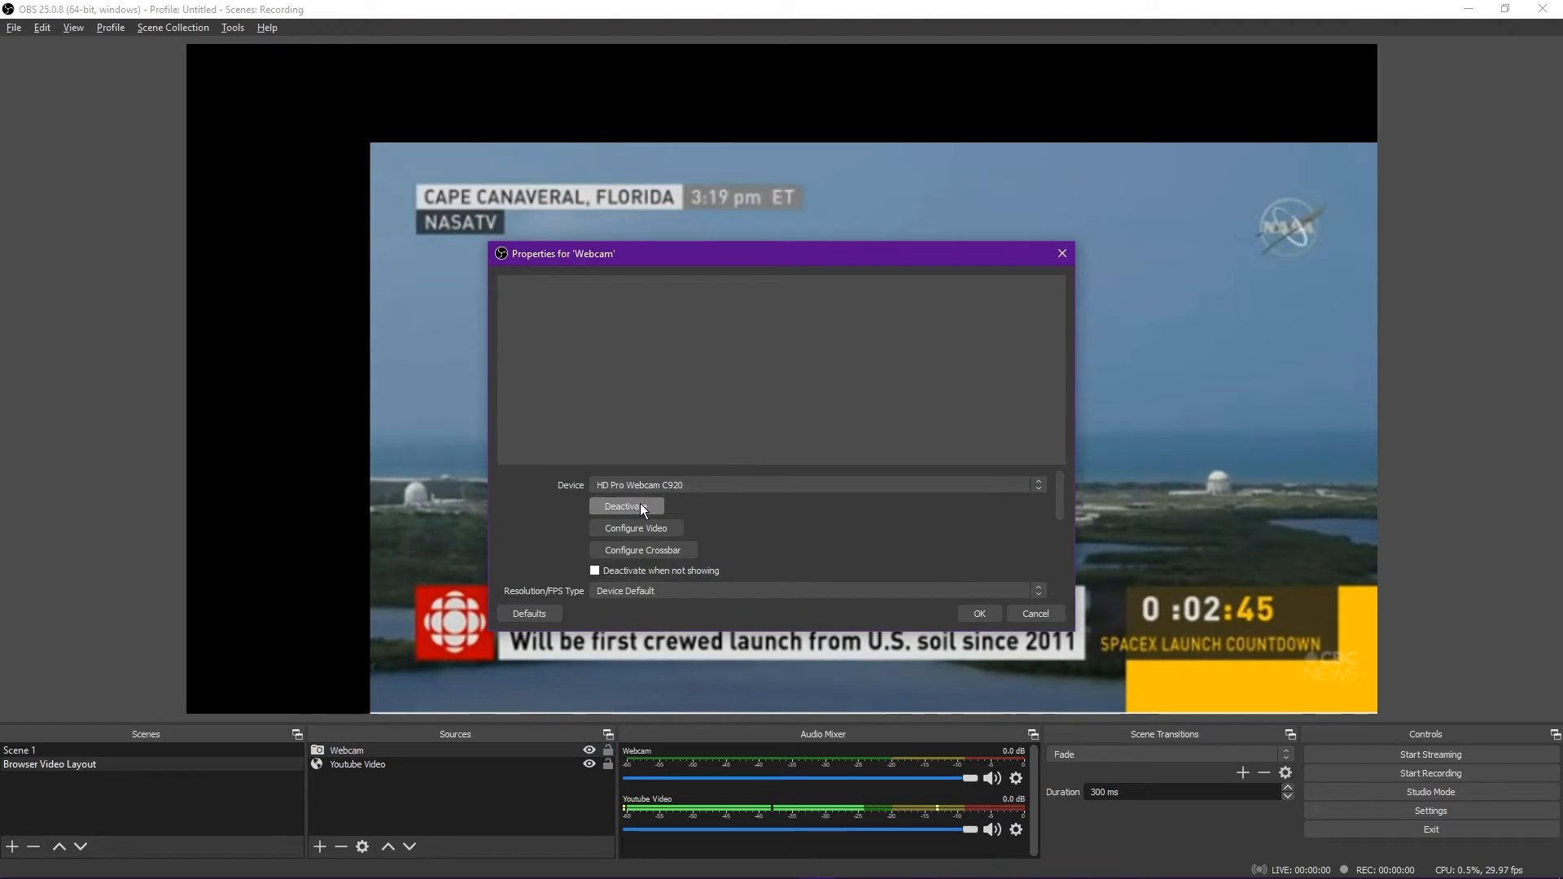
click(636, 439)
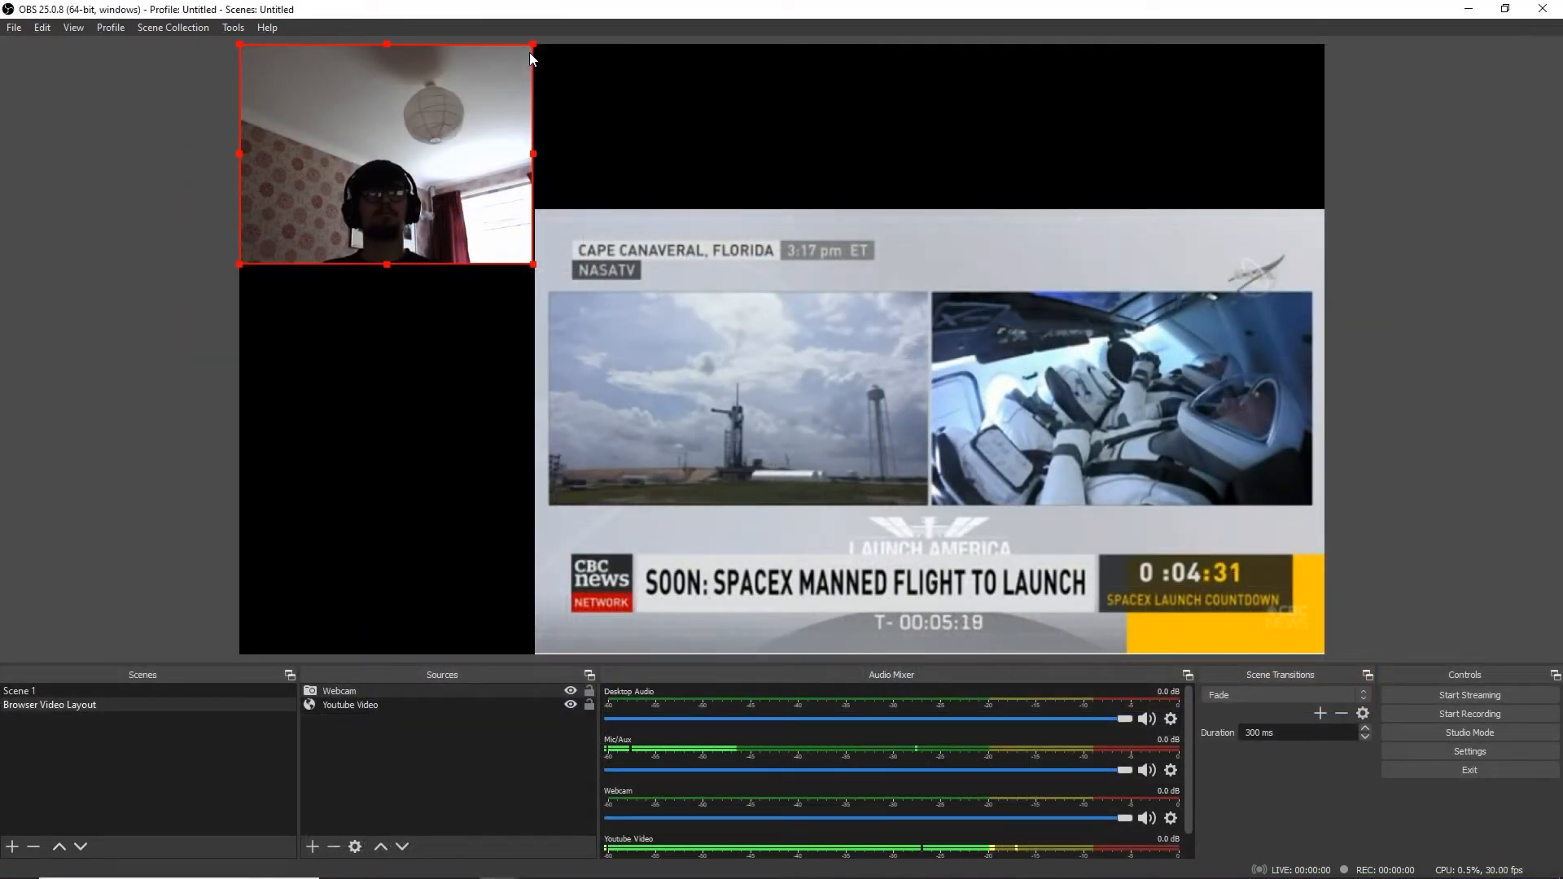
Crop the Webcam source closely around the person, move it into the canvas's upper-left corner and enlarge it.
drag(531, 46, 436, 109)
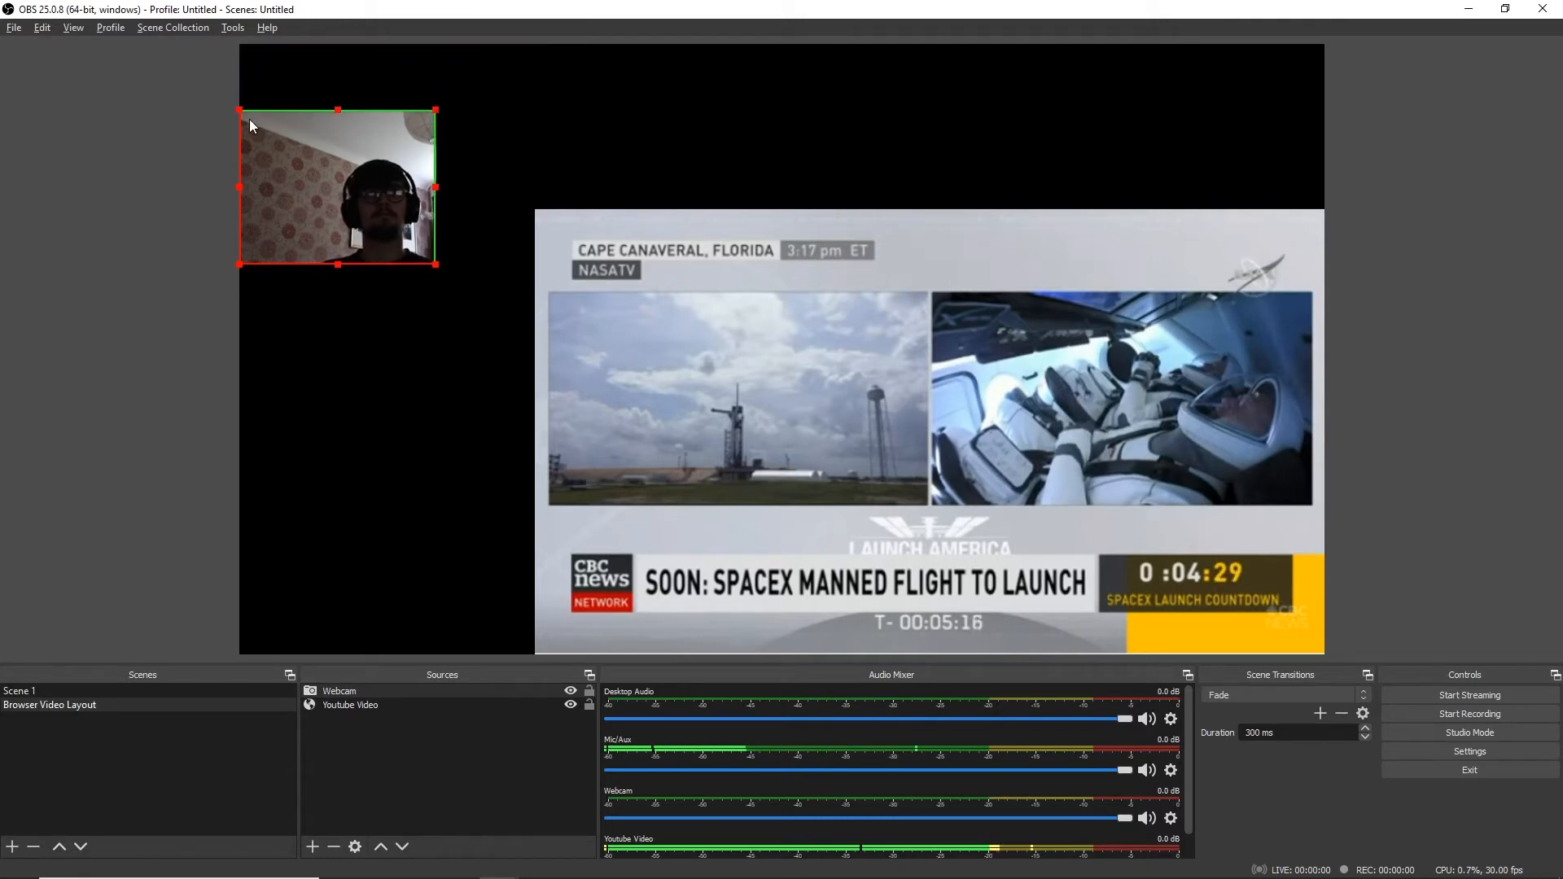
drag(239, 114, 321, 124)
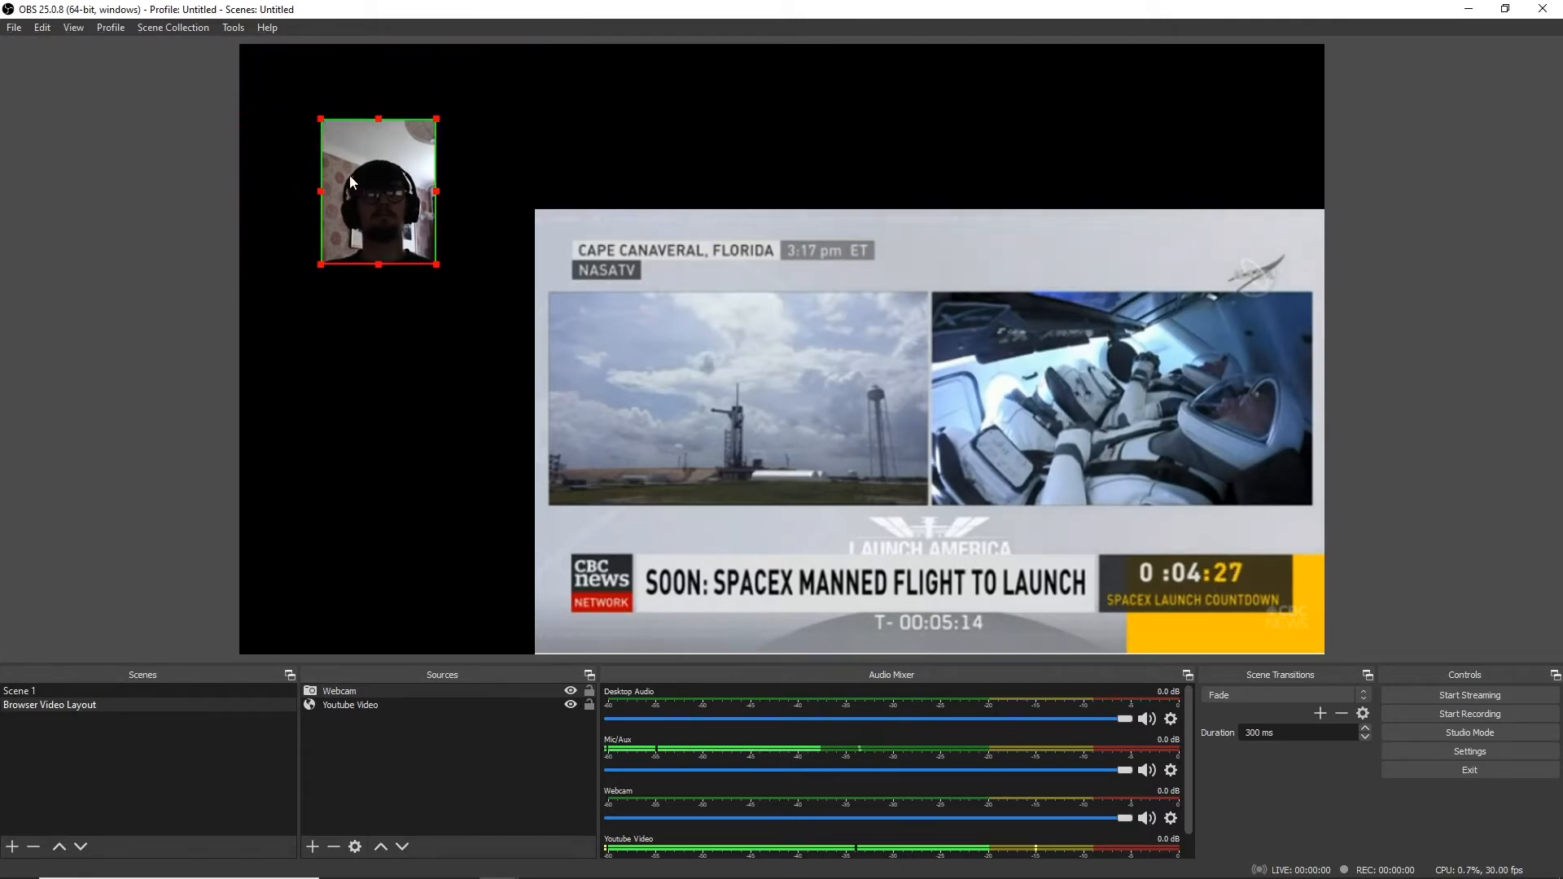
drag(356, 186, 301, 137)
drag(350, 190, 412, 263)
Enlarge the Youtube Video source until it overlaps the webcam picture, and move it above Webcam in the source order.
drag(535, 209, 355, 112)
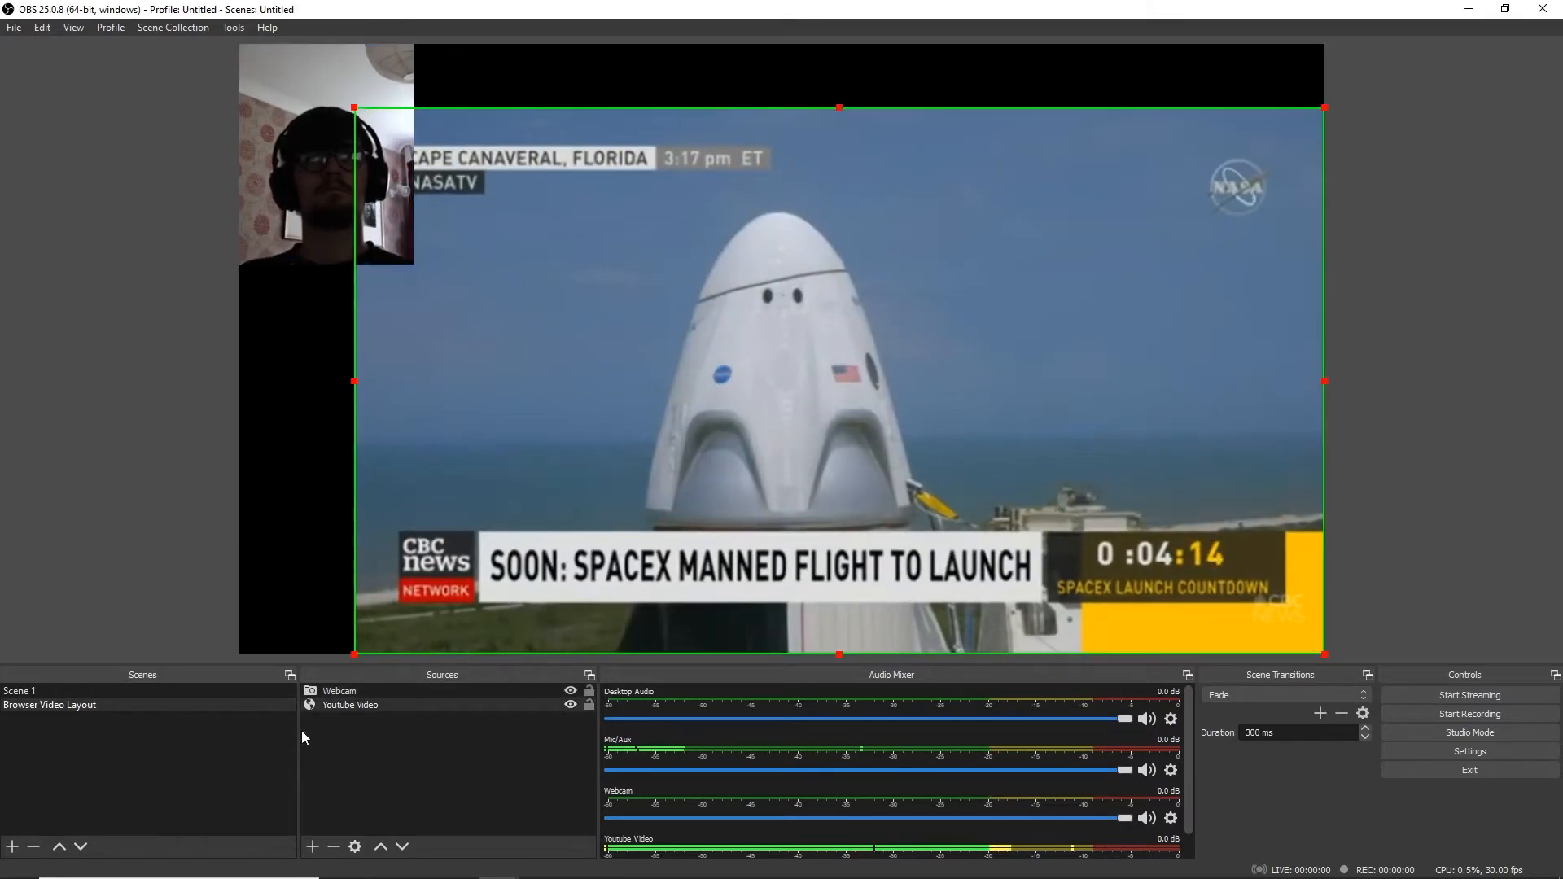
drag(355, 708, 350, 692)
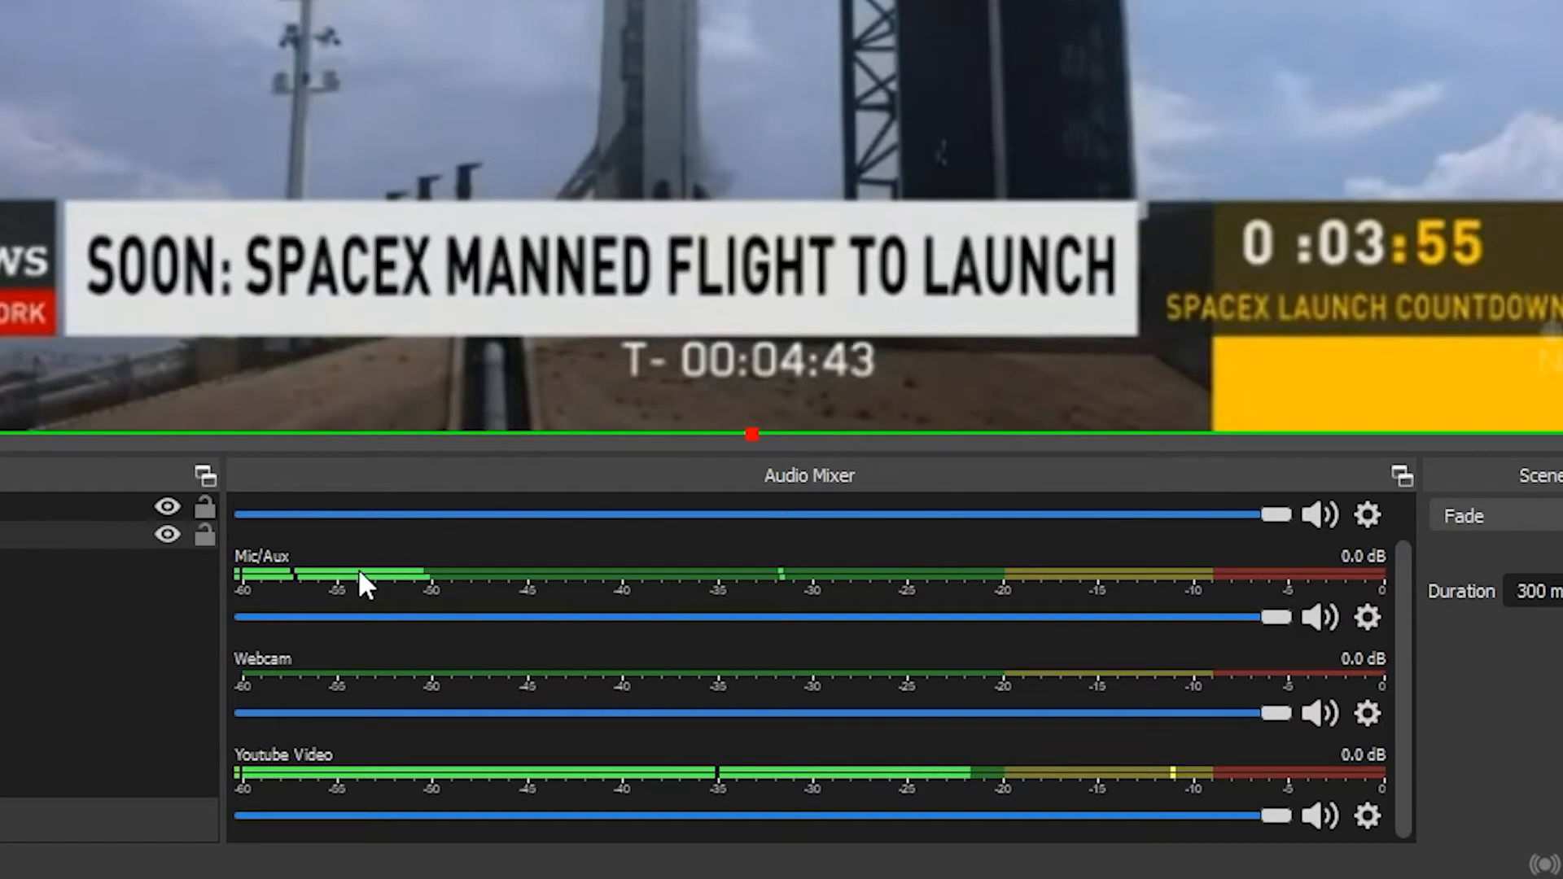
Hide the Desktop Audio channel in the audio mixer.
scroll(359, 574, up, 1)
scroll(306, 502, down, 1)
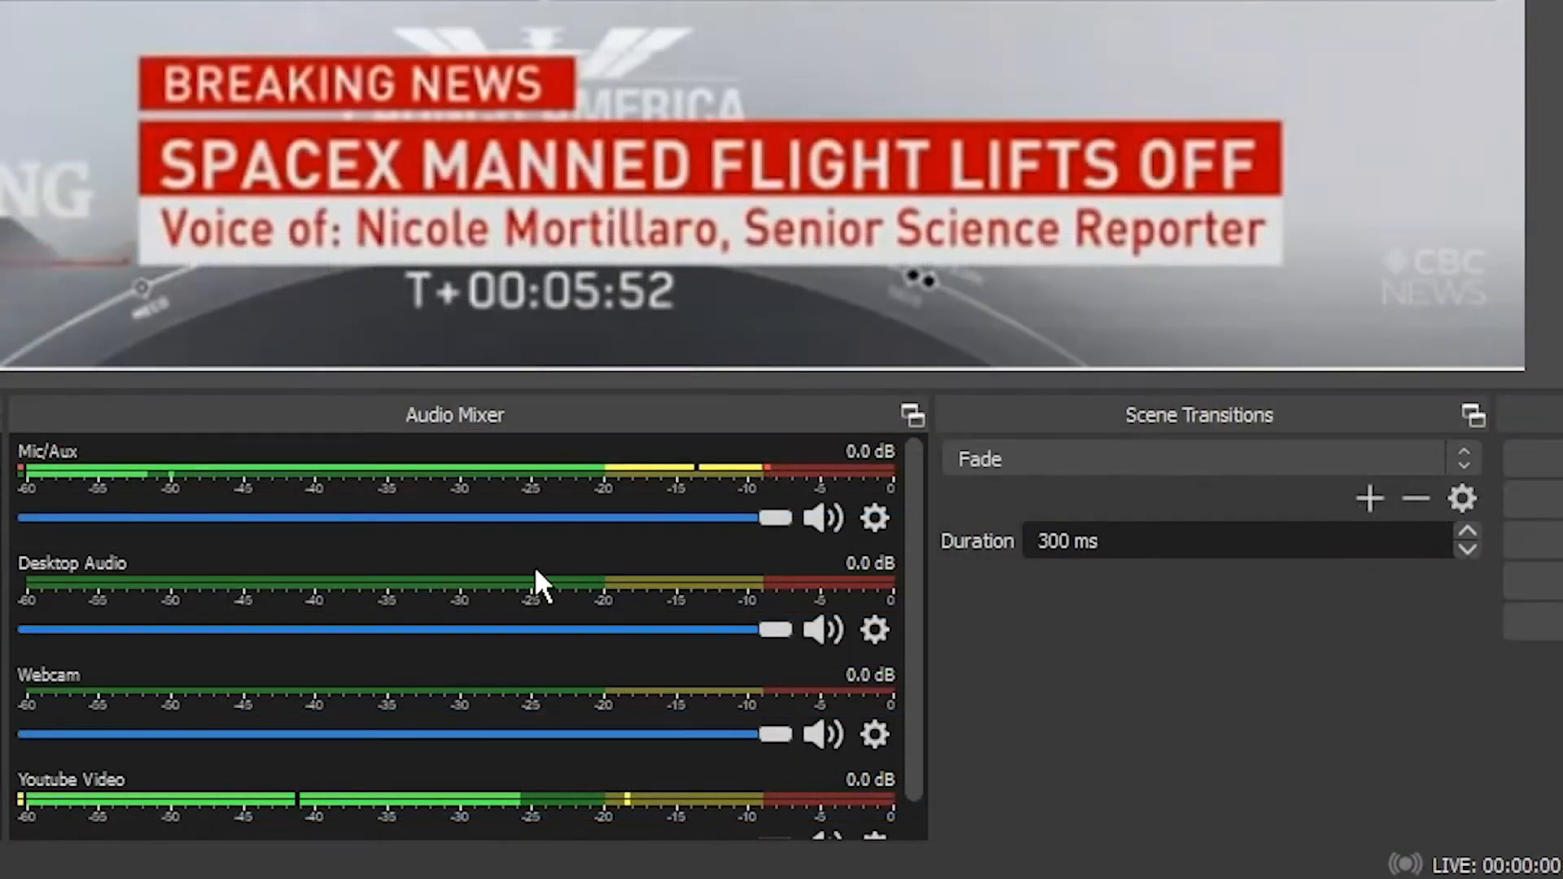
click(870, 629)
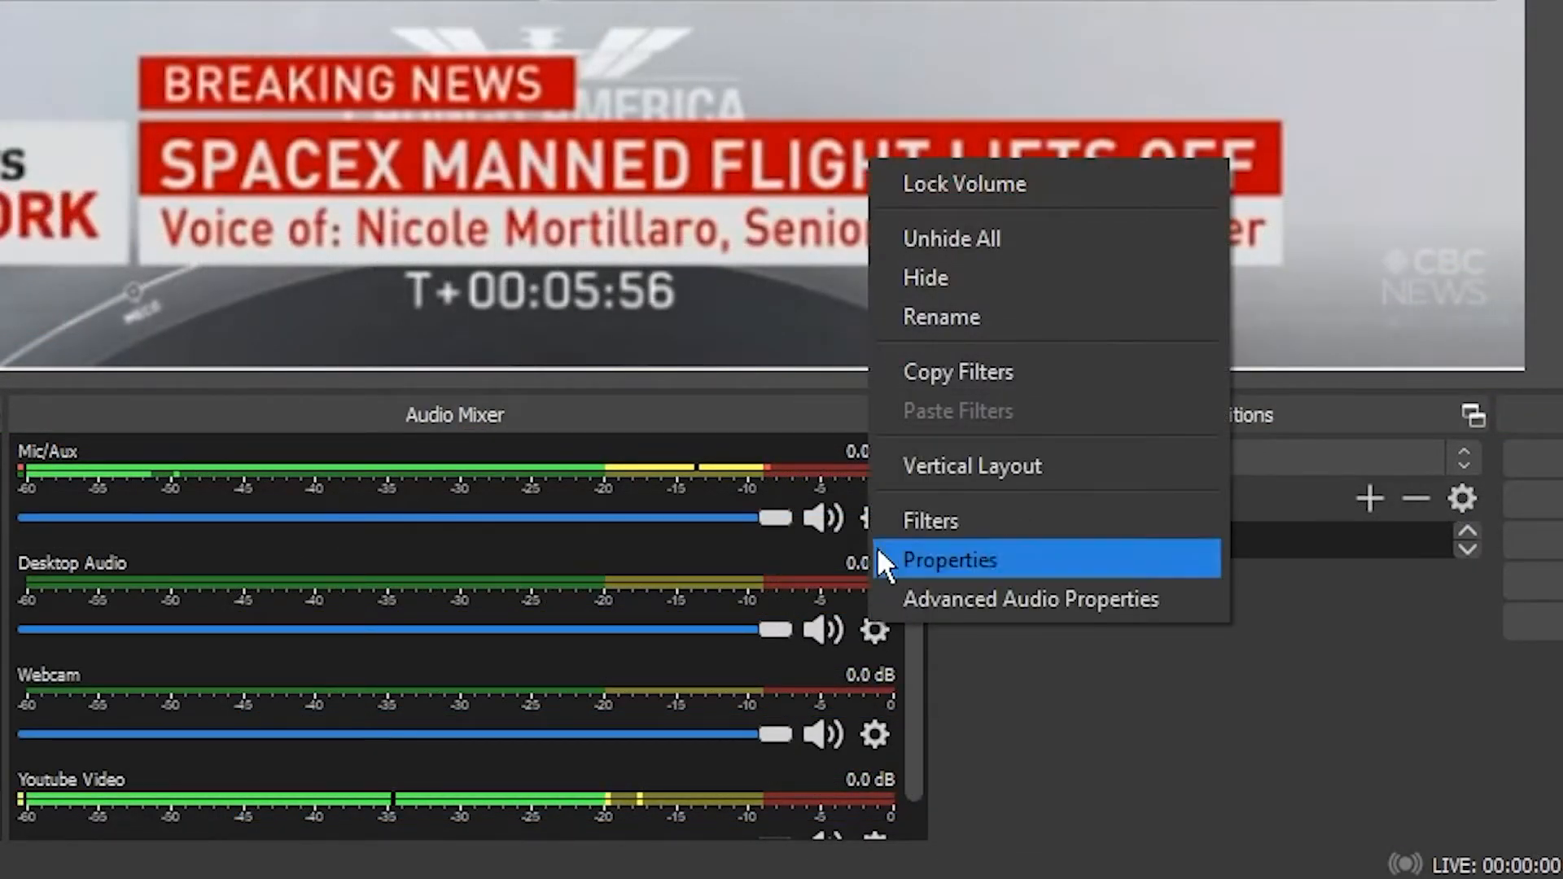
click(995, 283)
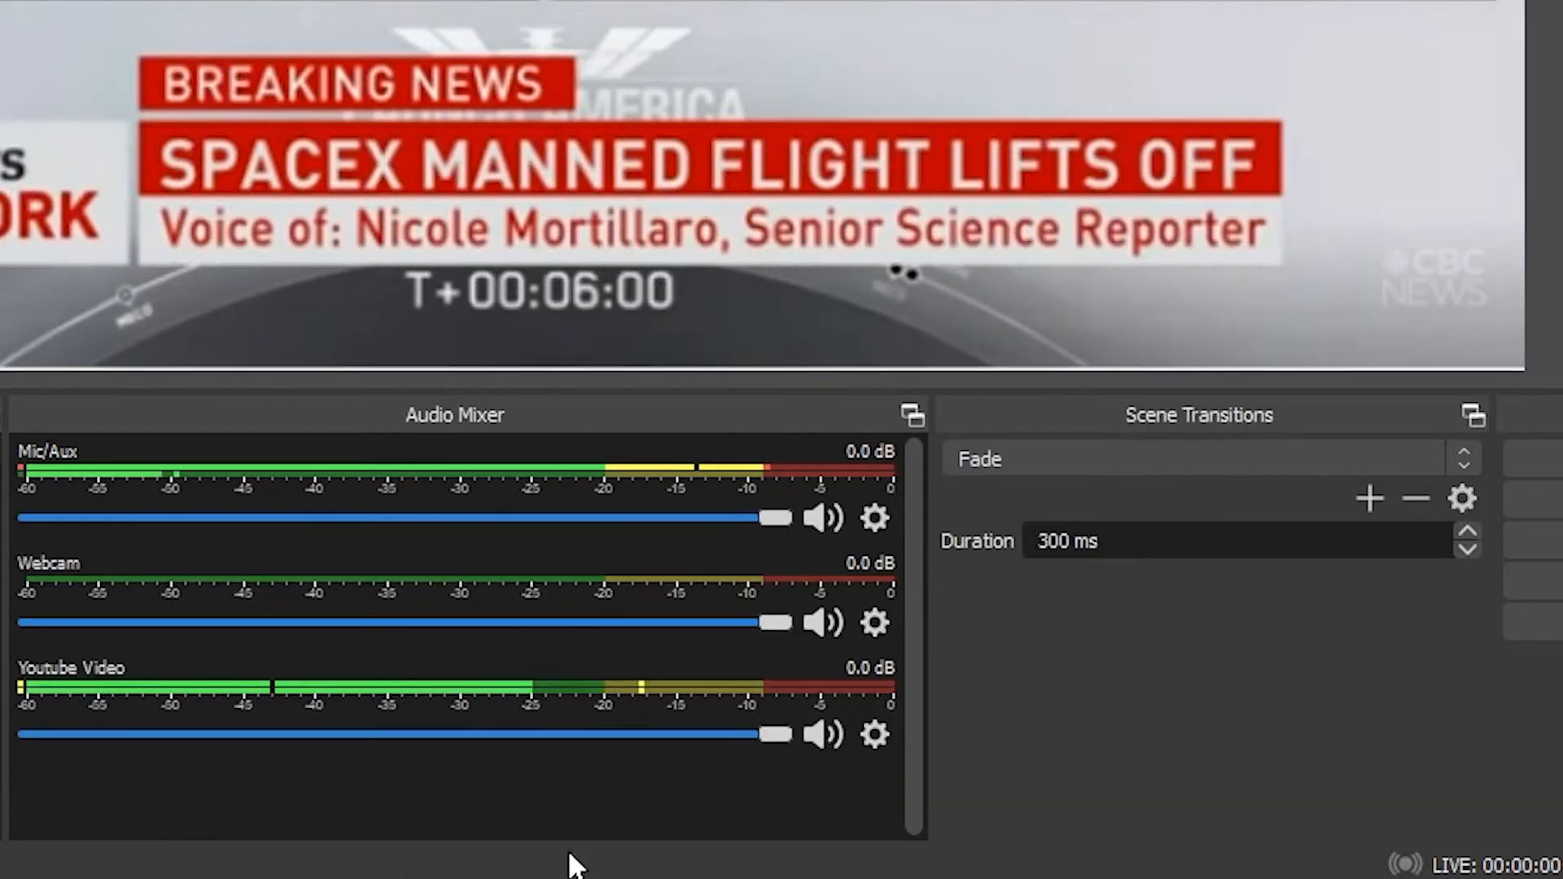
Unhide all audio mixer channels, and set audio monitoring for Mic/Aux and Youtube Video to Monitor and Output.
right_click(675, 770)
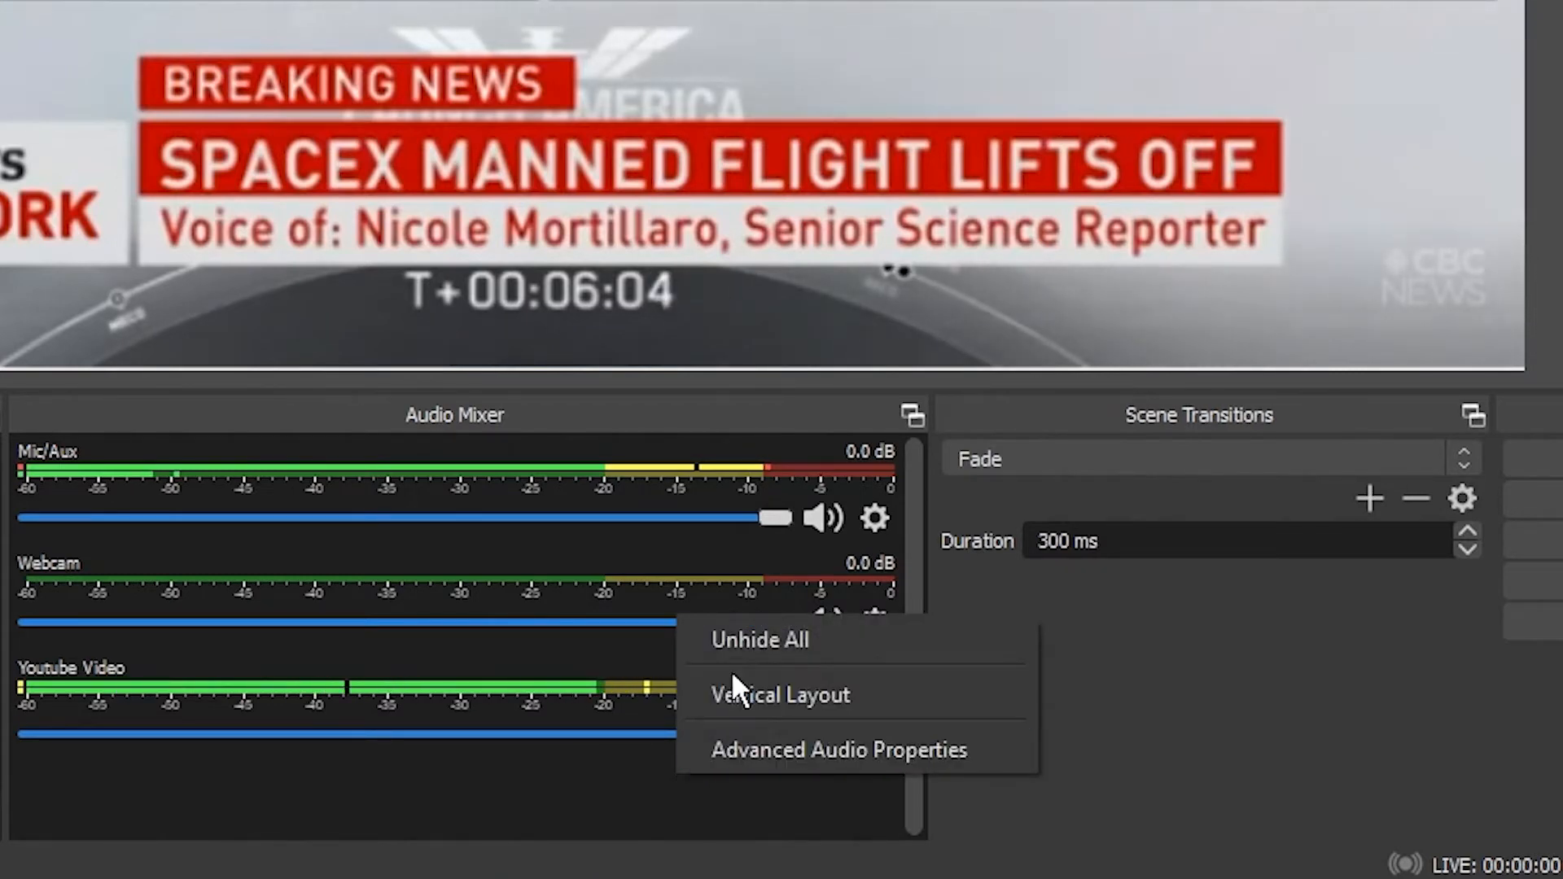
click(861, 637)
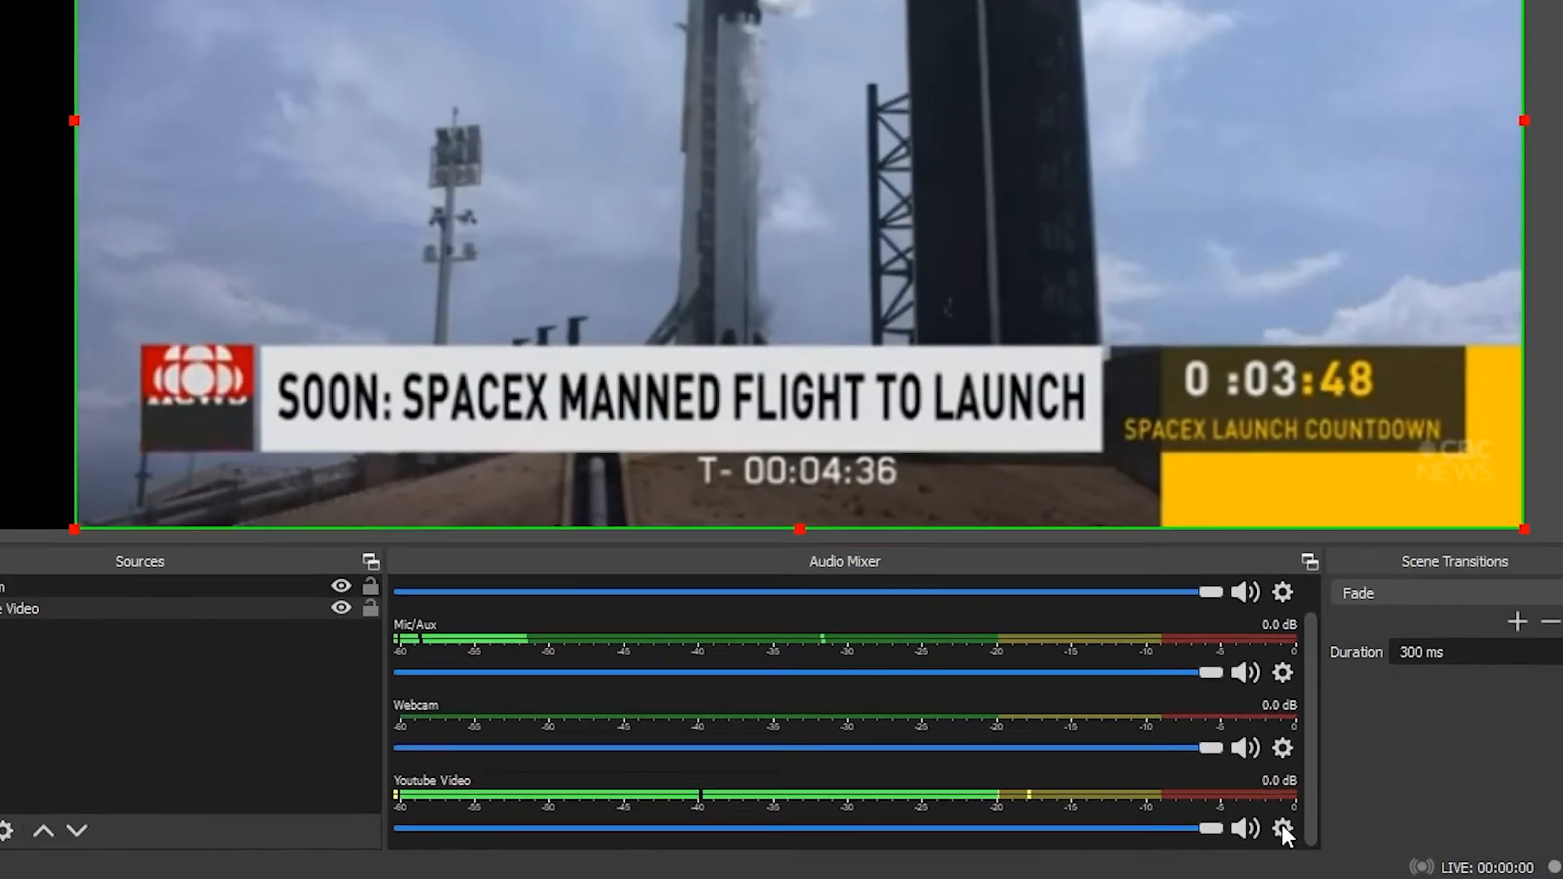
click(1368, 816)
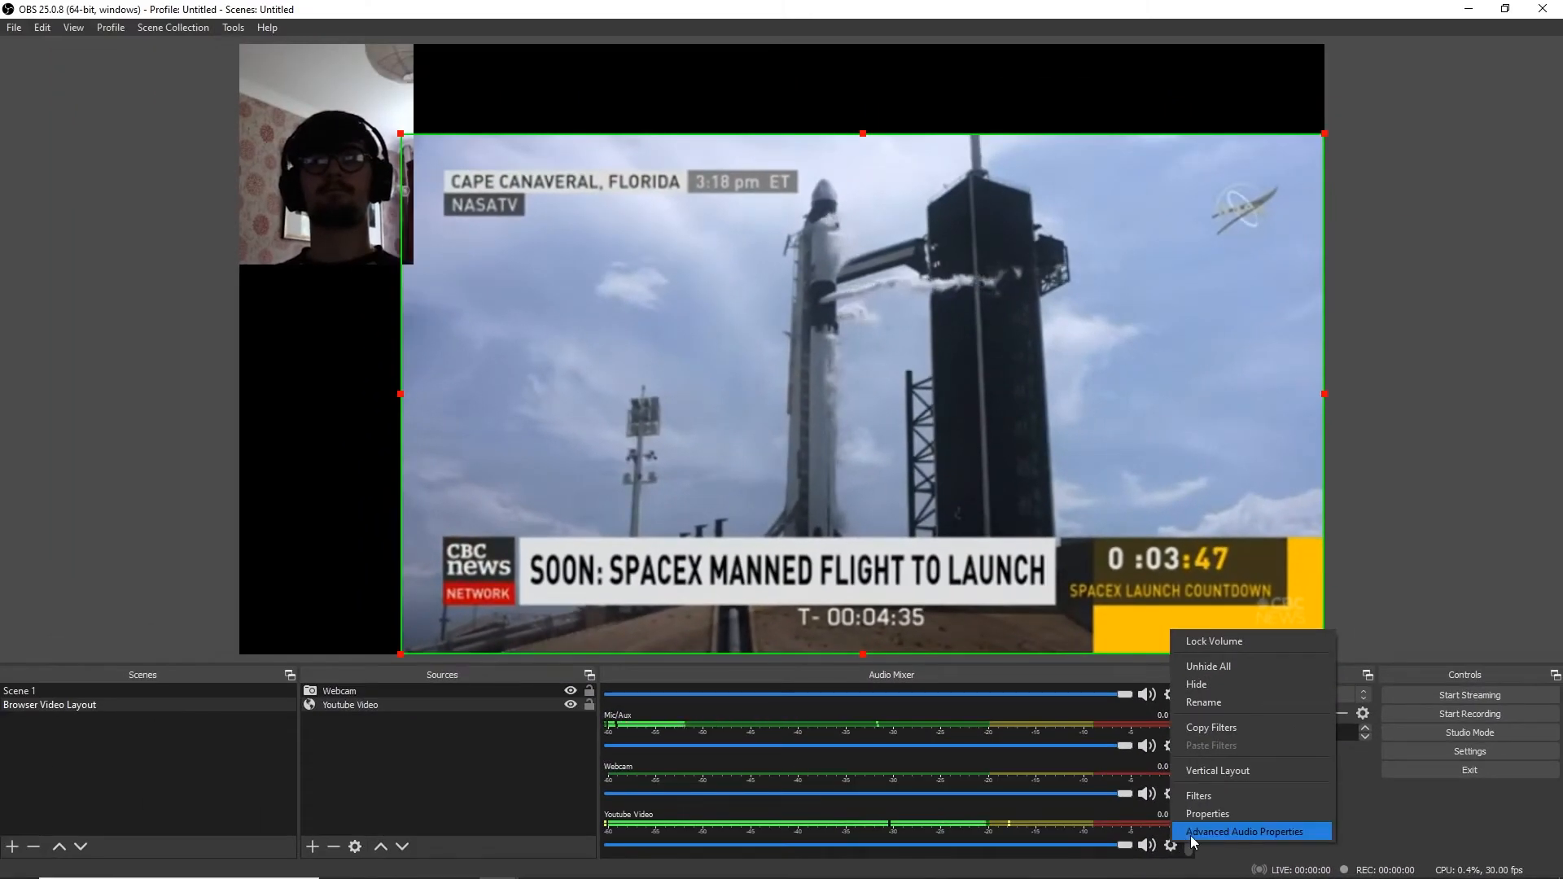
click(1213, 831)
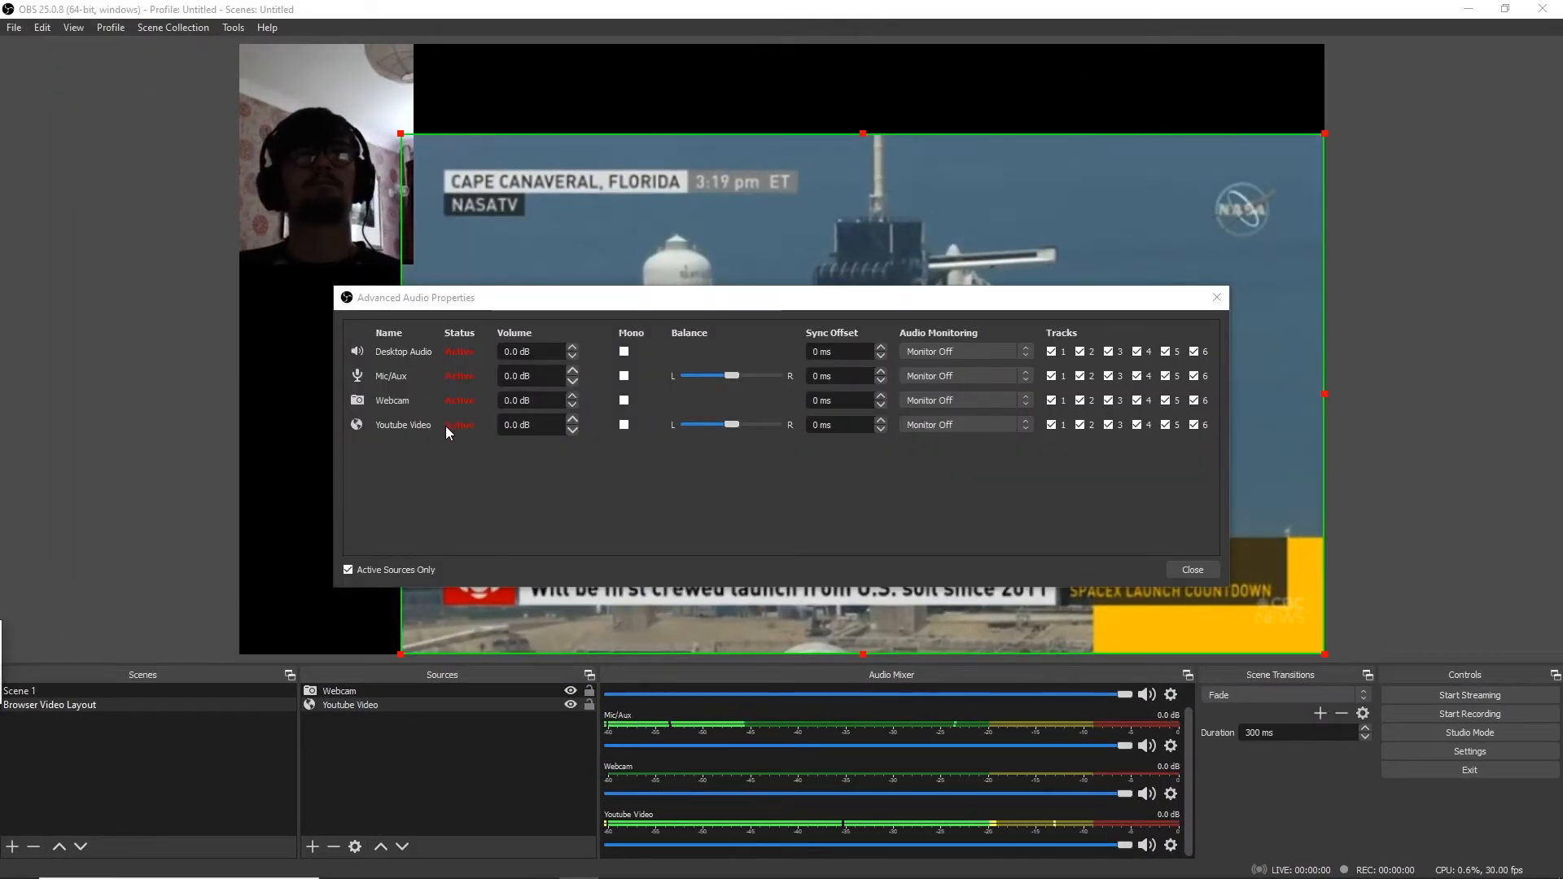
click(978, 374)
click(955, 408)
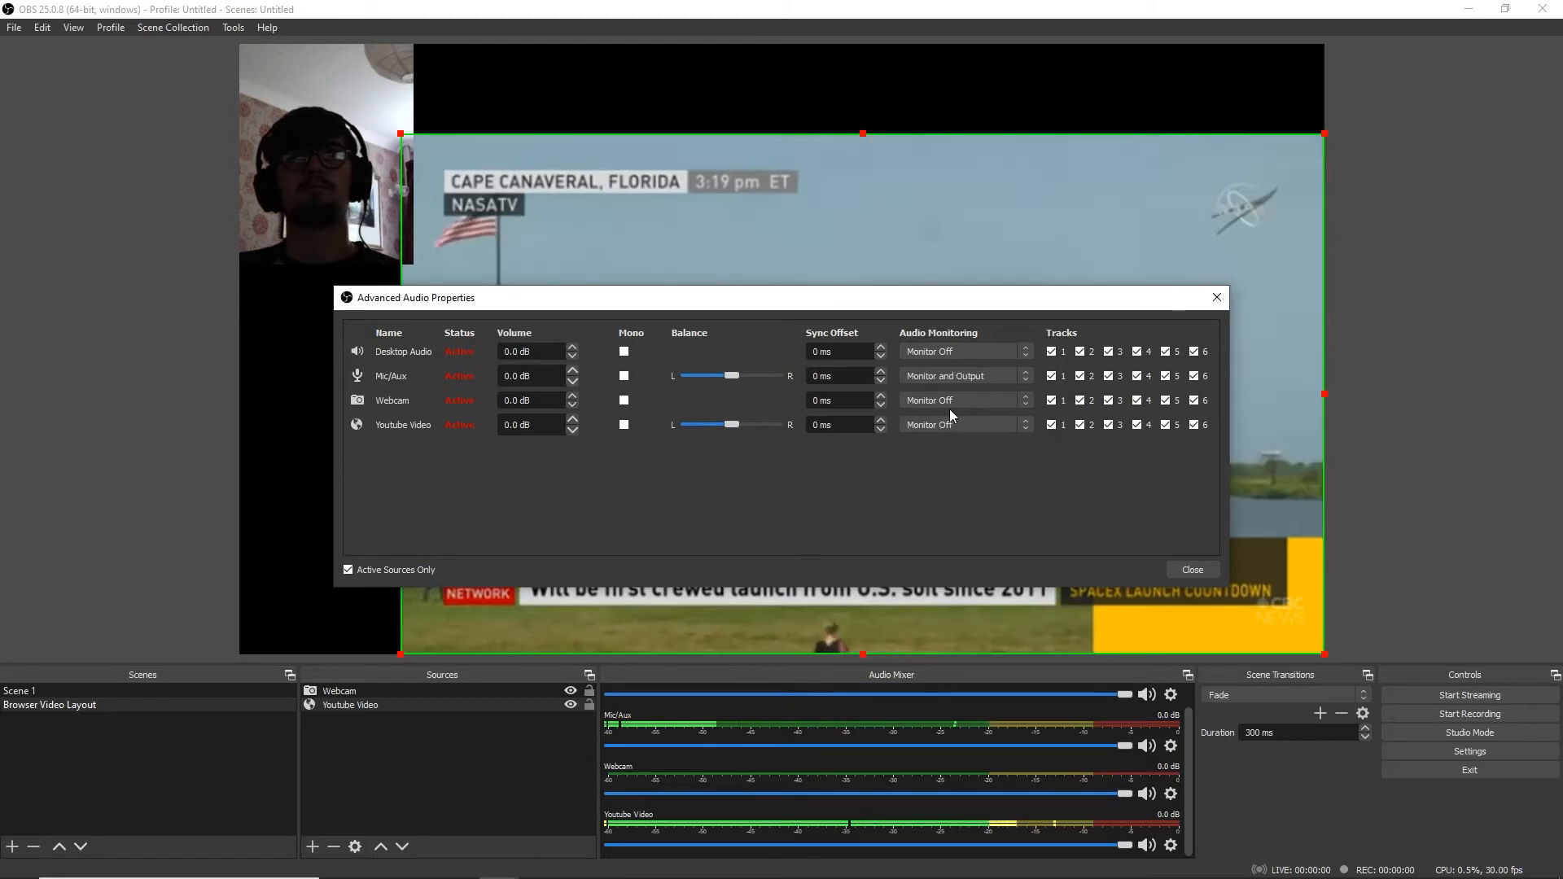
click(931, 420)
click(925, 457)
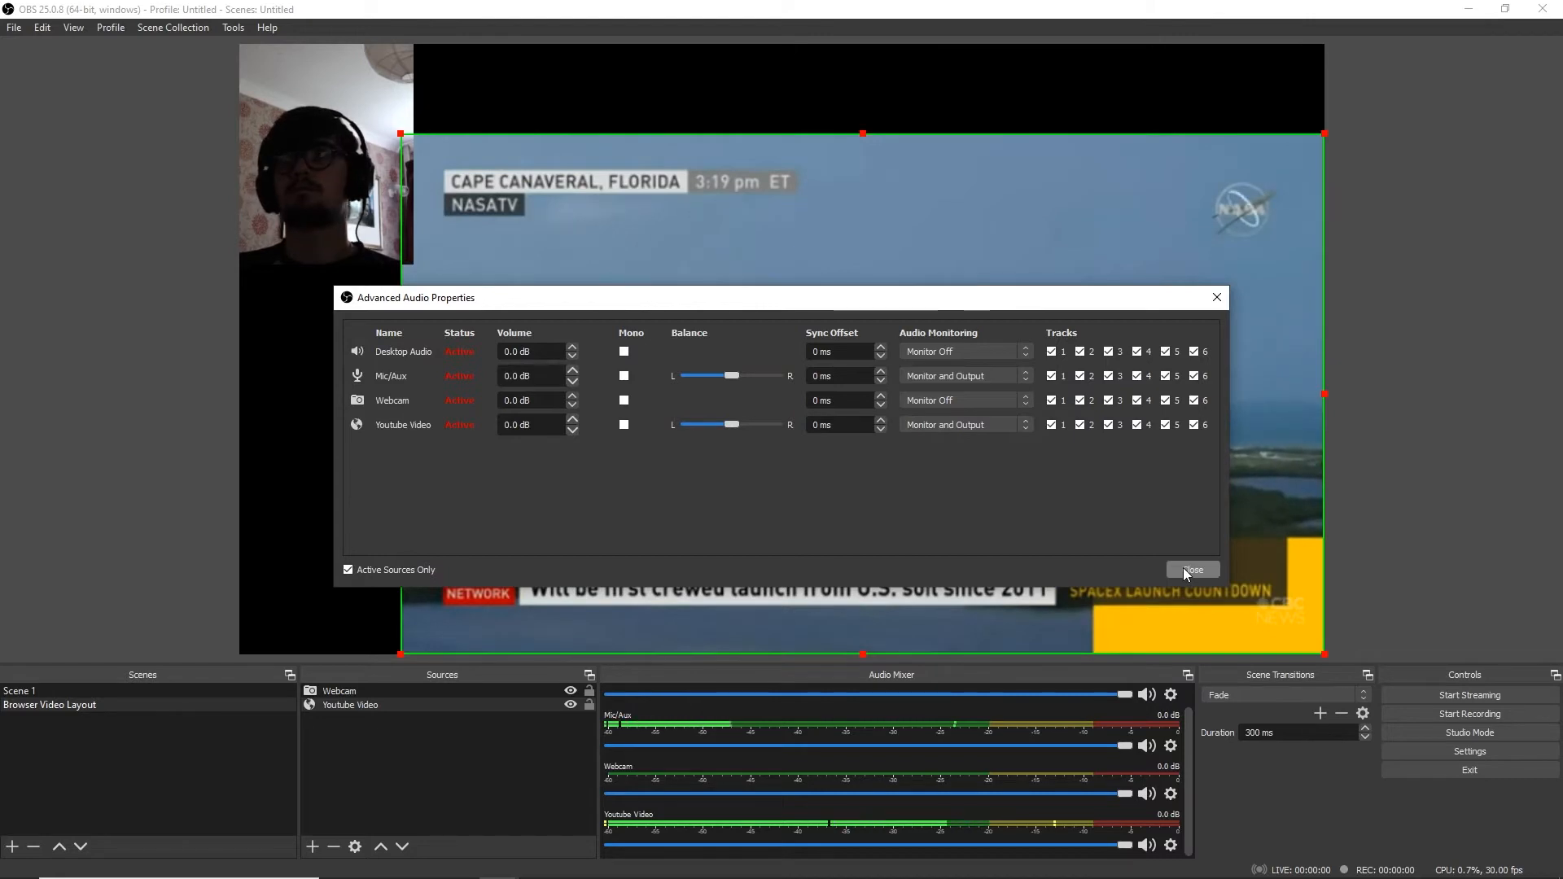
click(1183, 568)
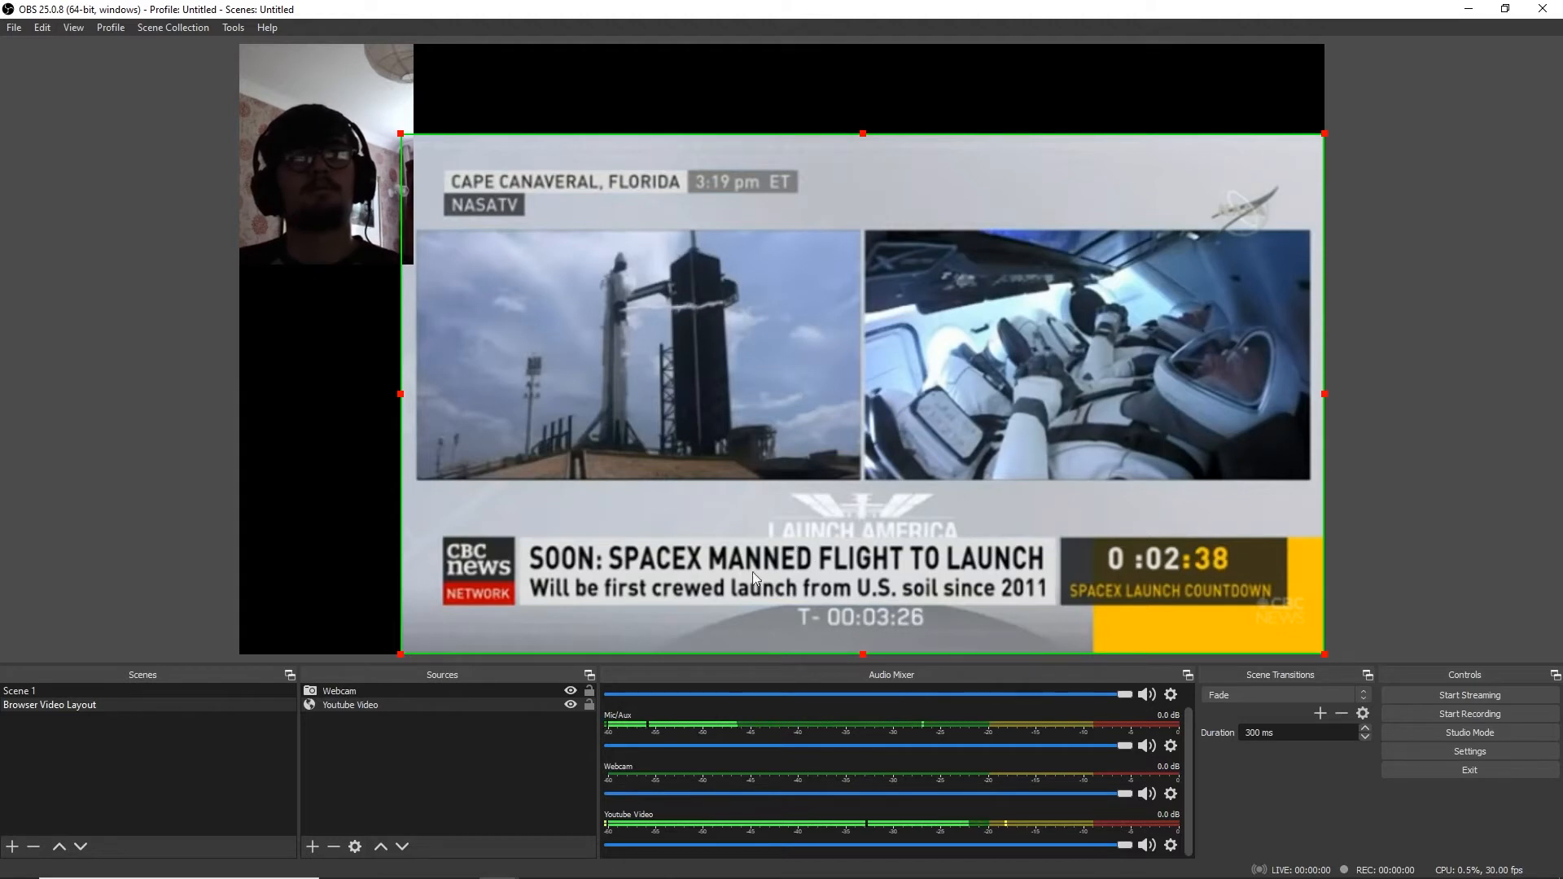
Lower the Mic/Aux volume to -0.8 dB, and mute the Mic/Aux and Youtube Video channels.
mouse_move(1124, 746)
mouse_down()
mouse_move(856, 743)
mouse_move(1101, 745)
mouse_up()
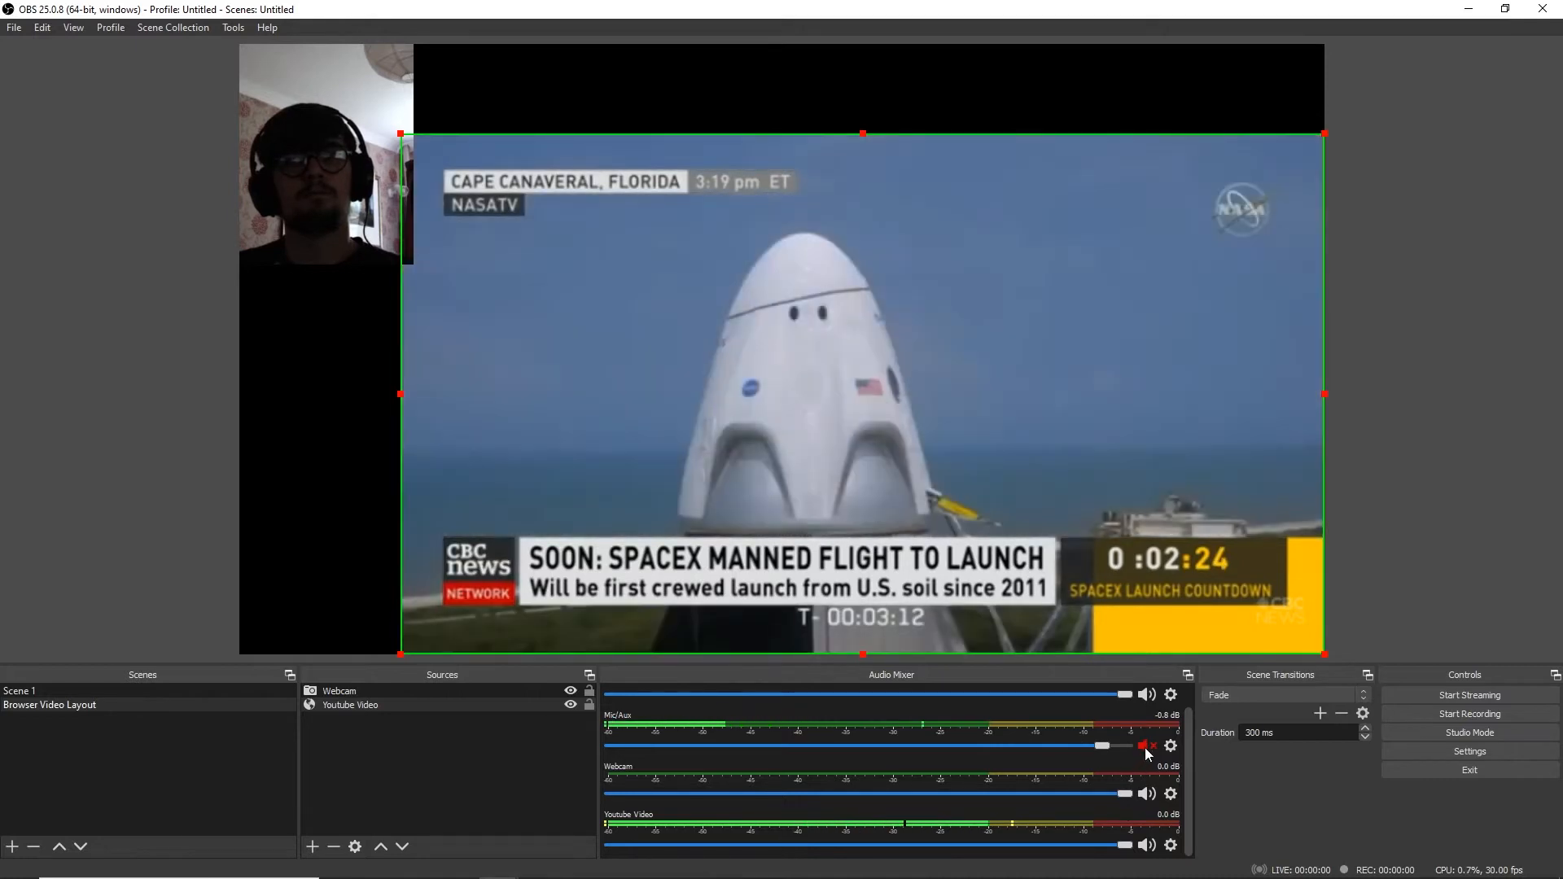
click(1146, 845)
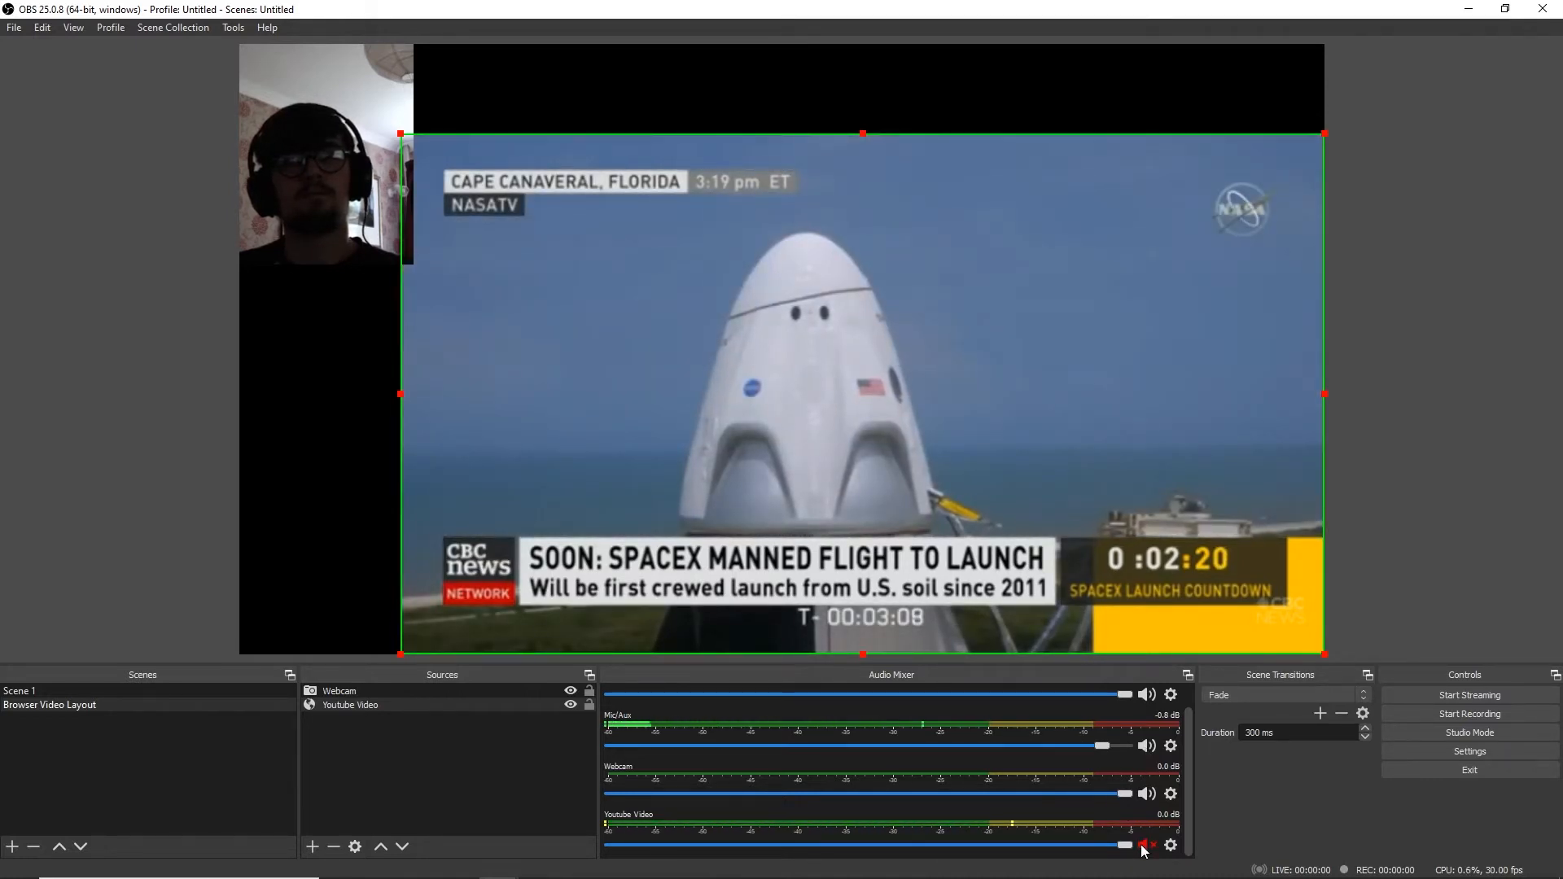
click(1146, 746)
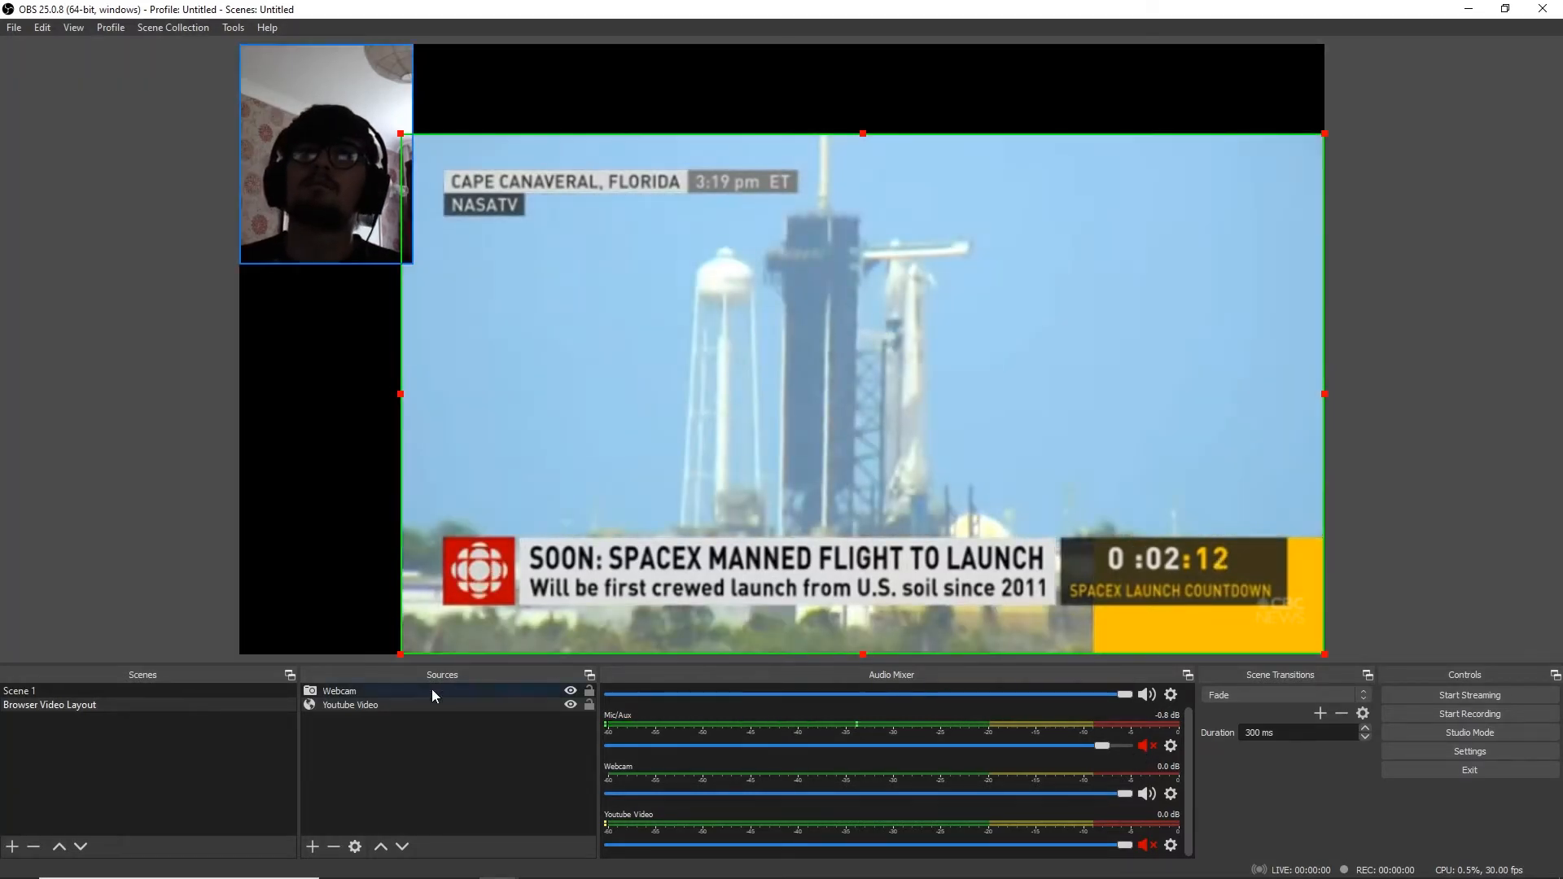
Interact with the Youtube Video source to pause the video, rewind it to 3:24 and resume playback.
right_click(378, 705)
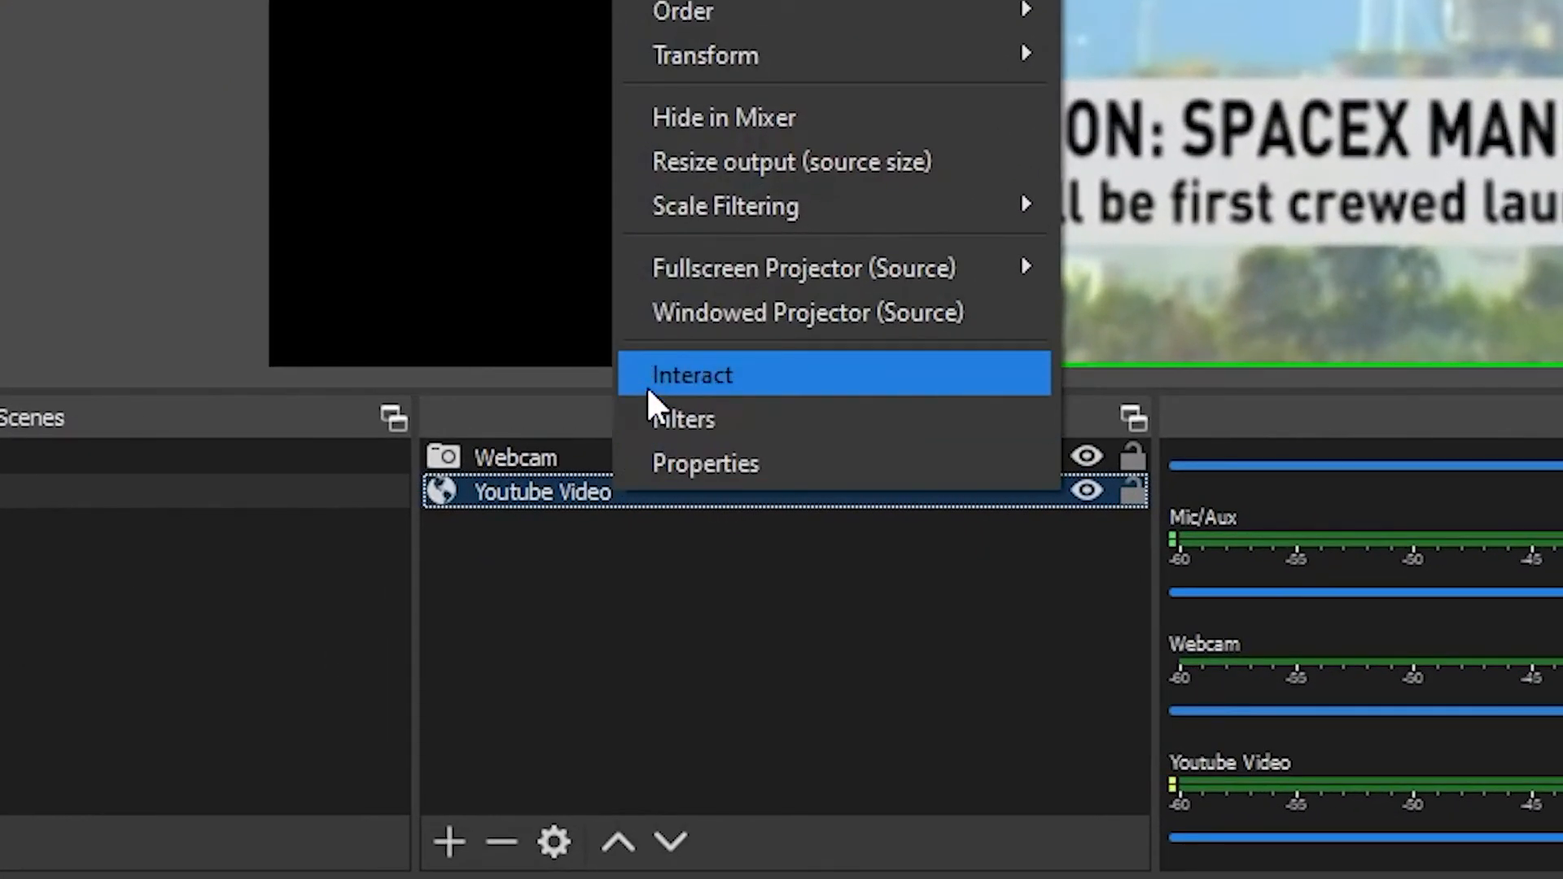
click(393, 660)
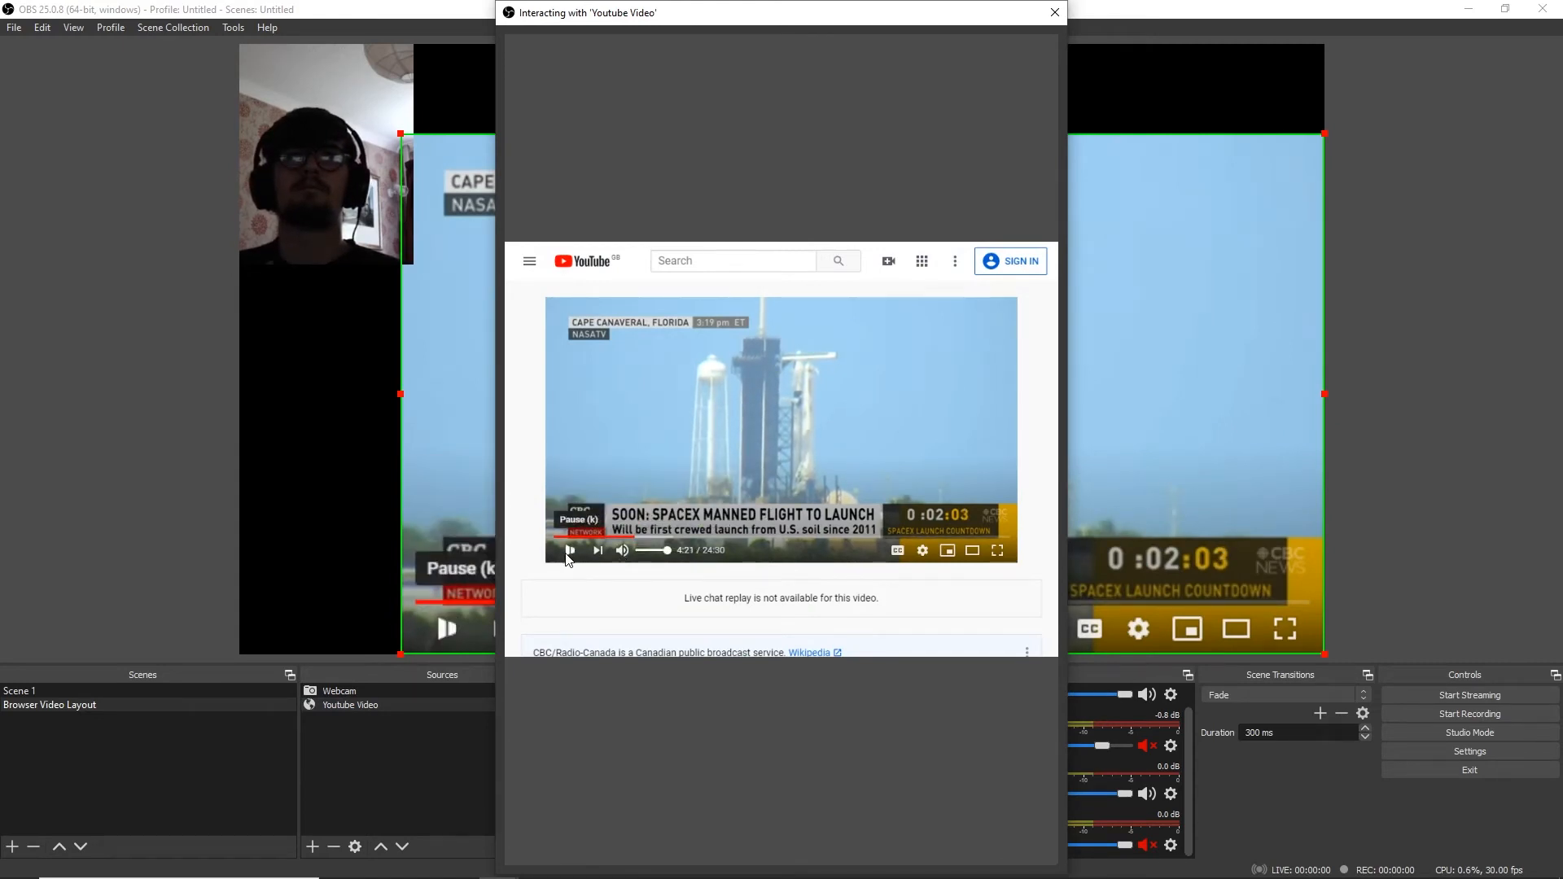
click(567, 552)
drag(652, 539, 616, 538)
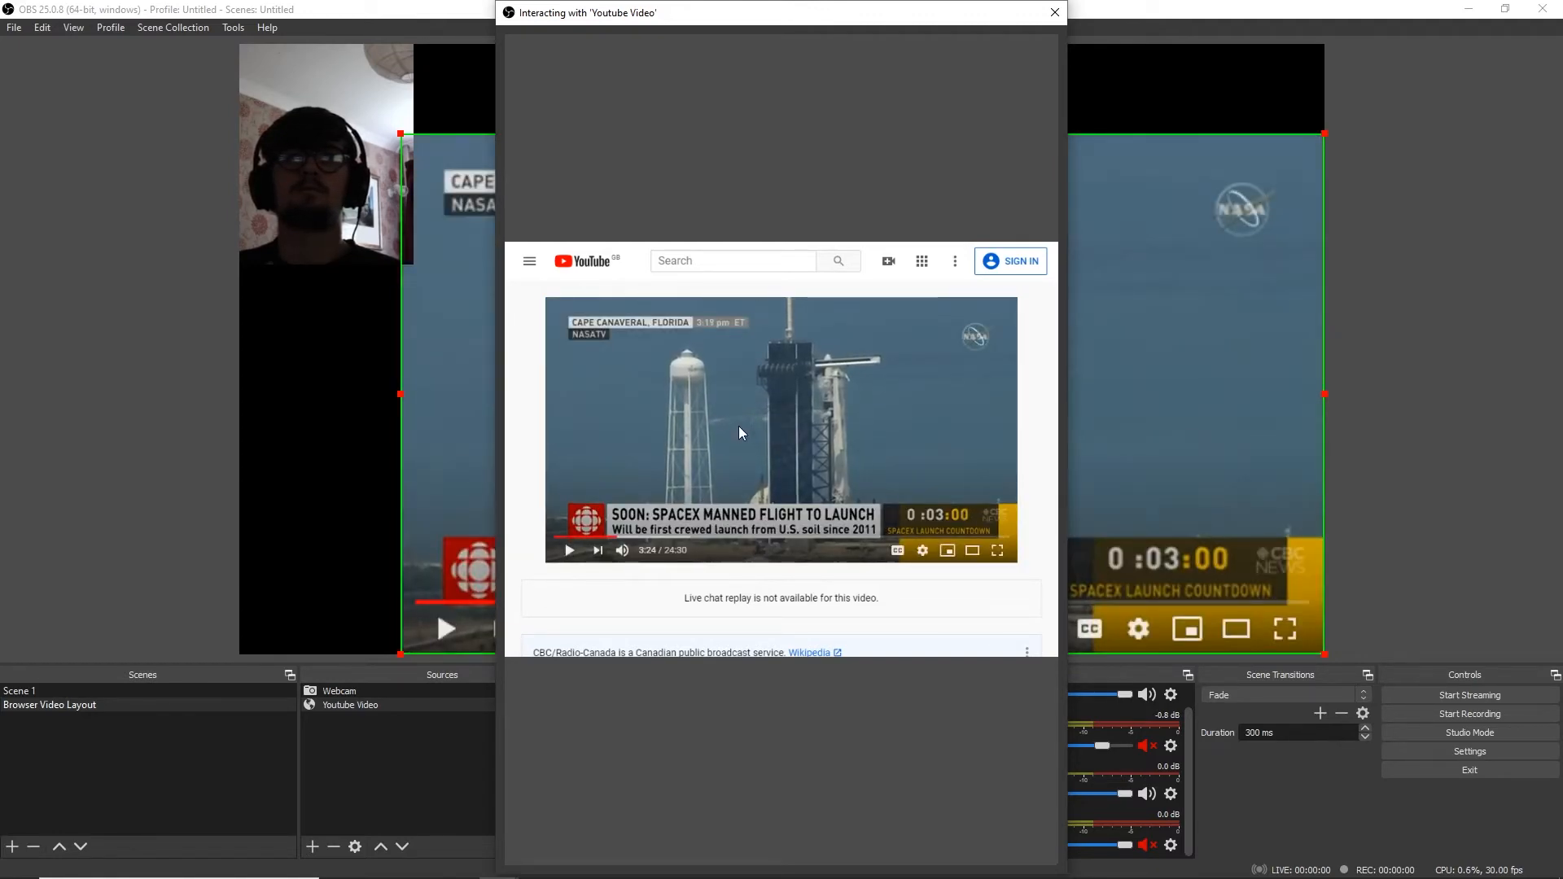
click(569, 550)
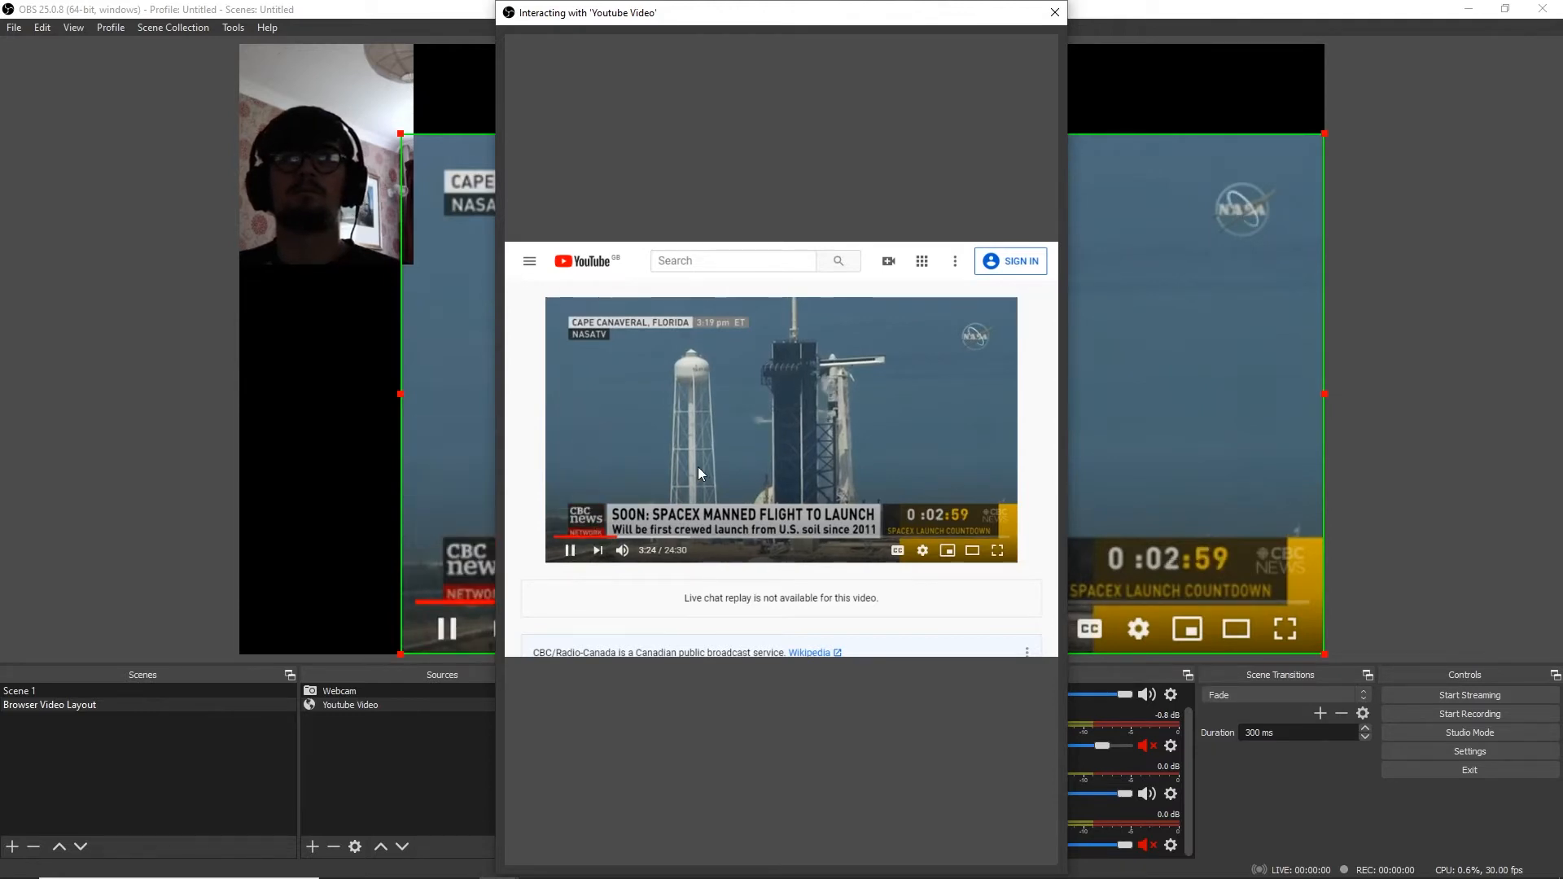
click(1055, 12)
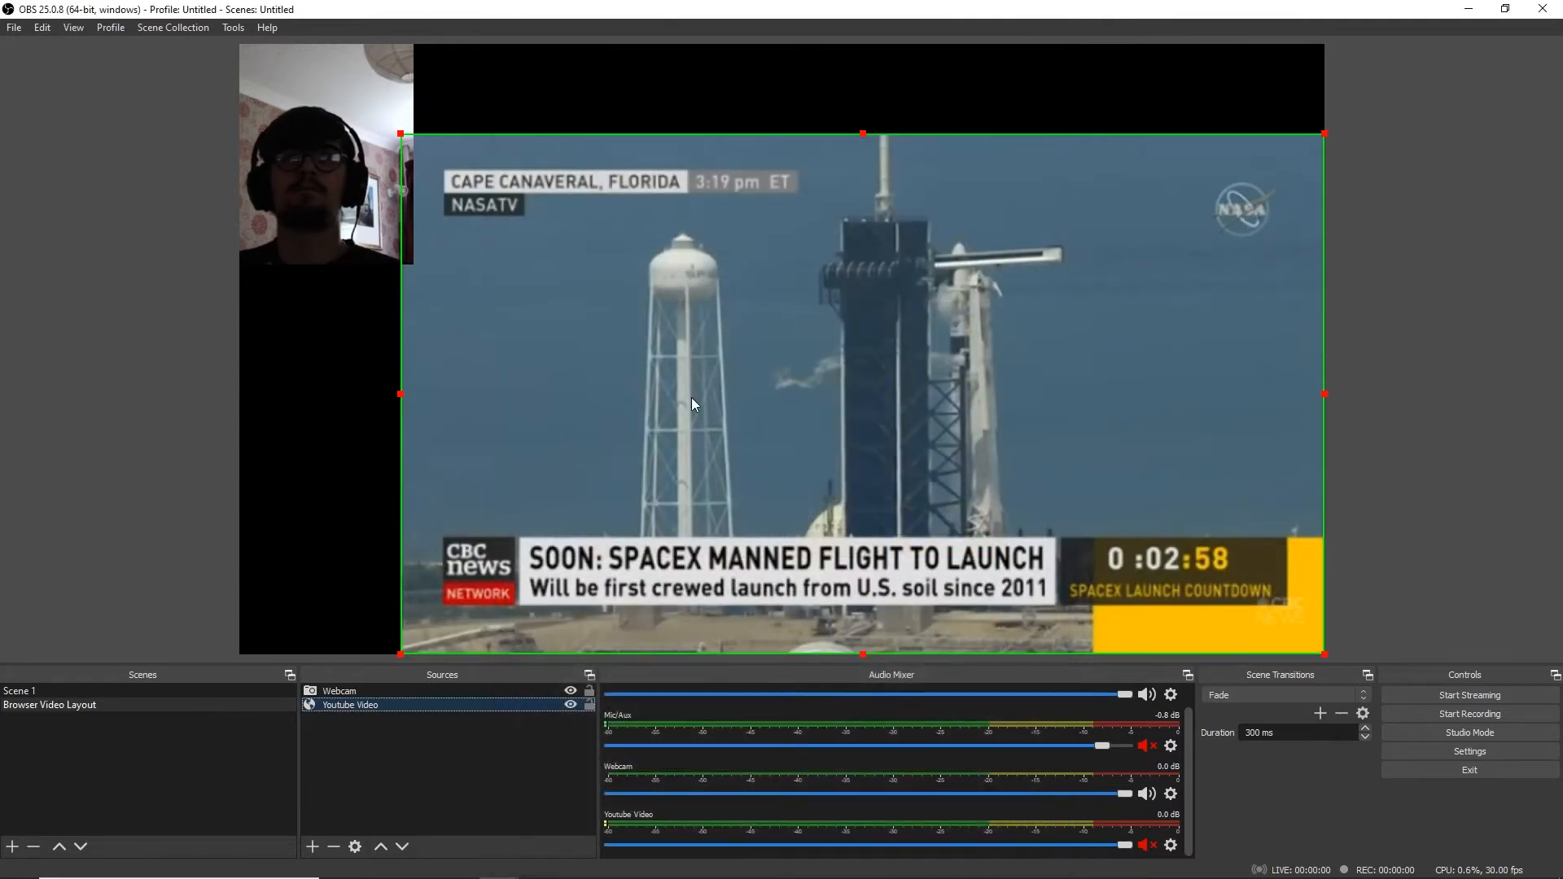
Interact with the Youtube Video source again and rewind the playing video close to its beginning.
right_click(402, 711)
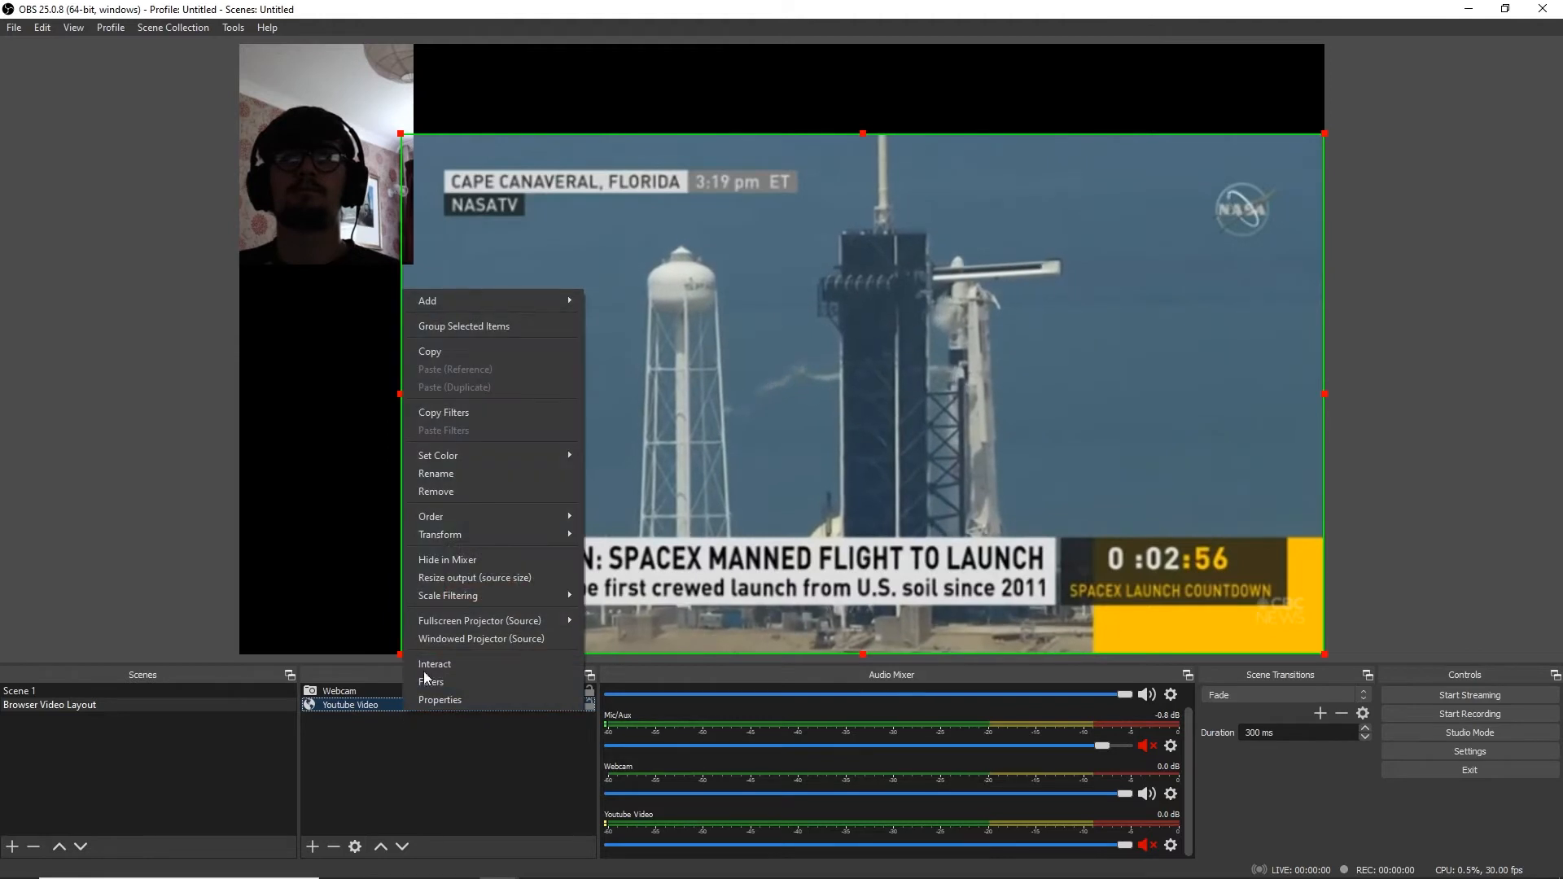
click(426, 664)
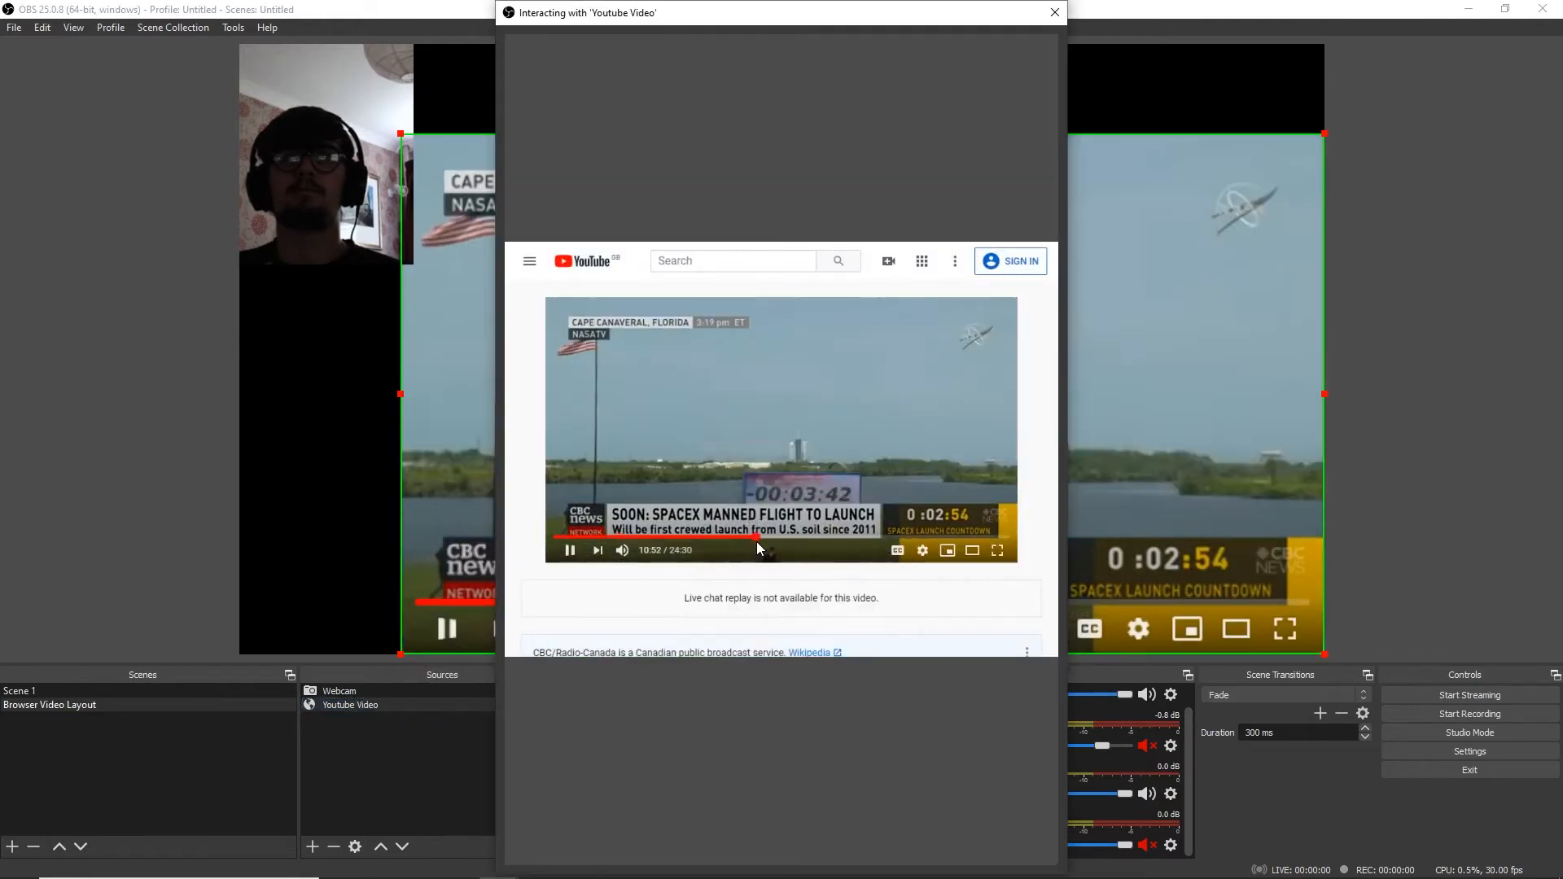
drag(756, 541, 579, 535)
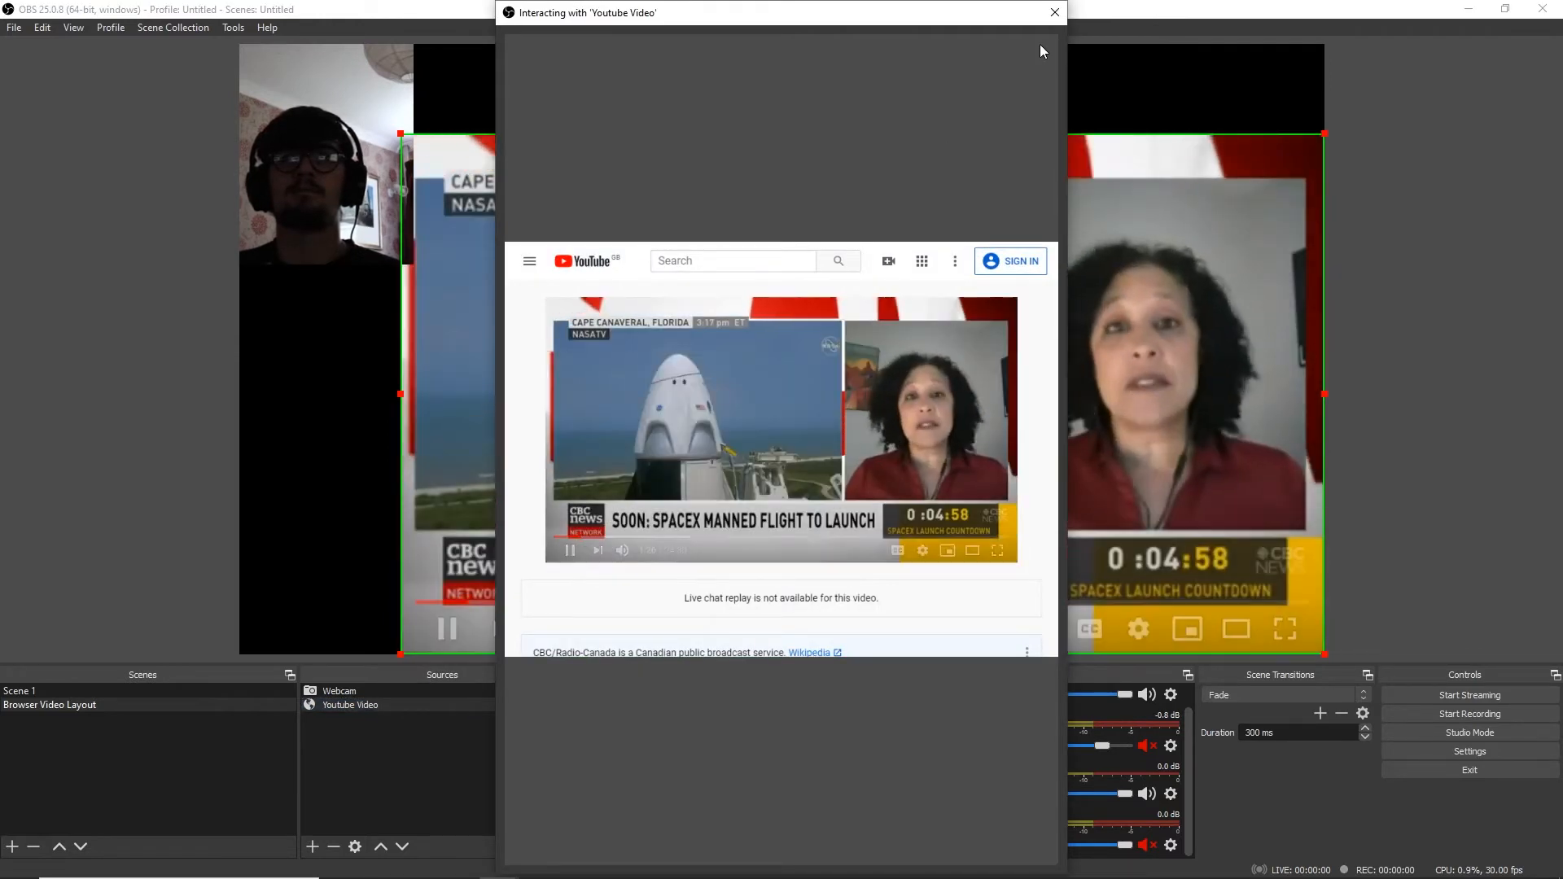
click(1054, 12)
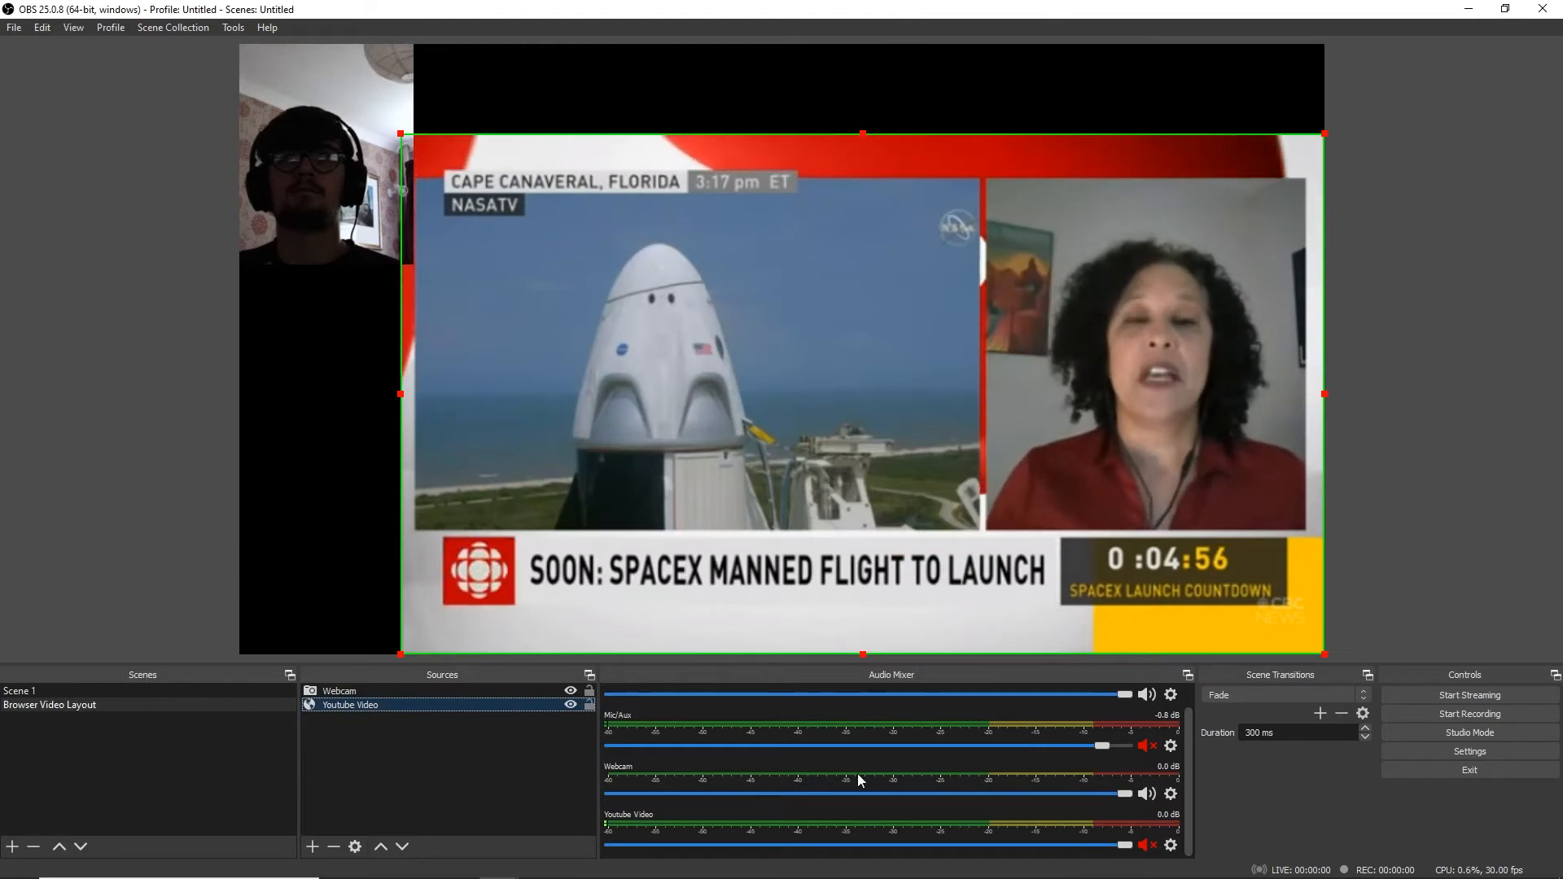
Unmute the Youtube Video and Mic/Aux channels, set Mic/Aux to about -7.4 dB and lower the Youtube Video volume.
click(1148, 845)
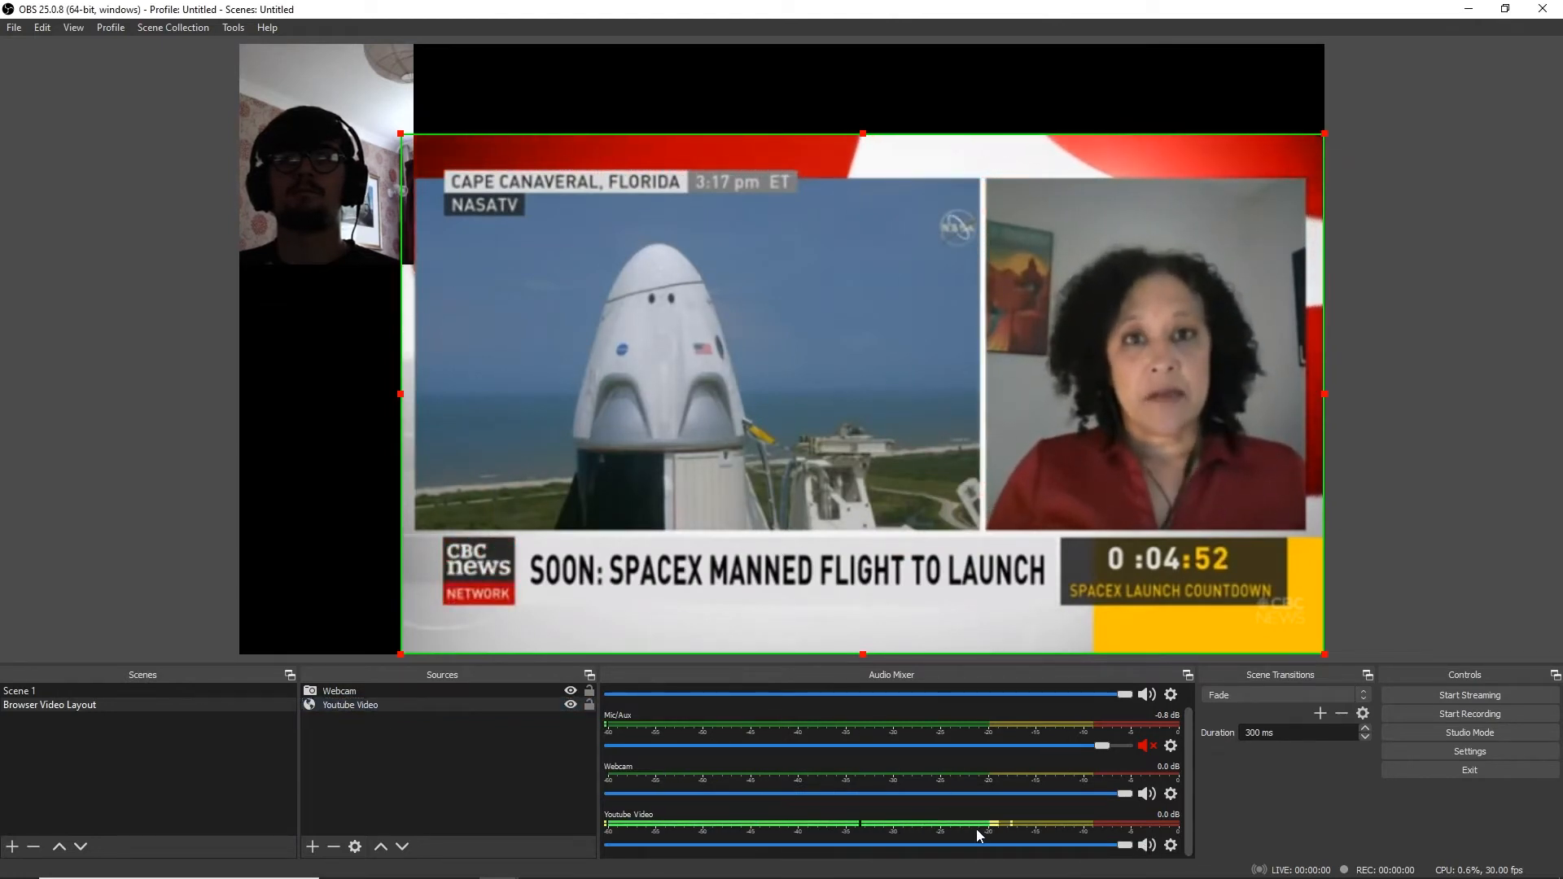
click(1138, 747)
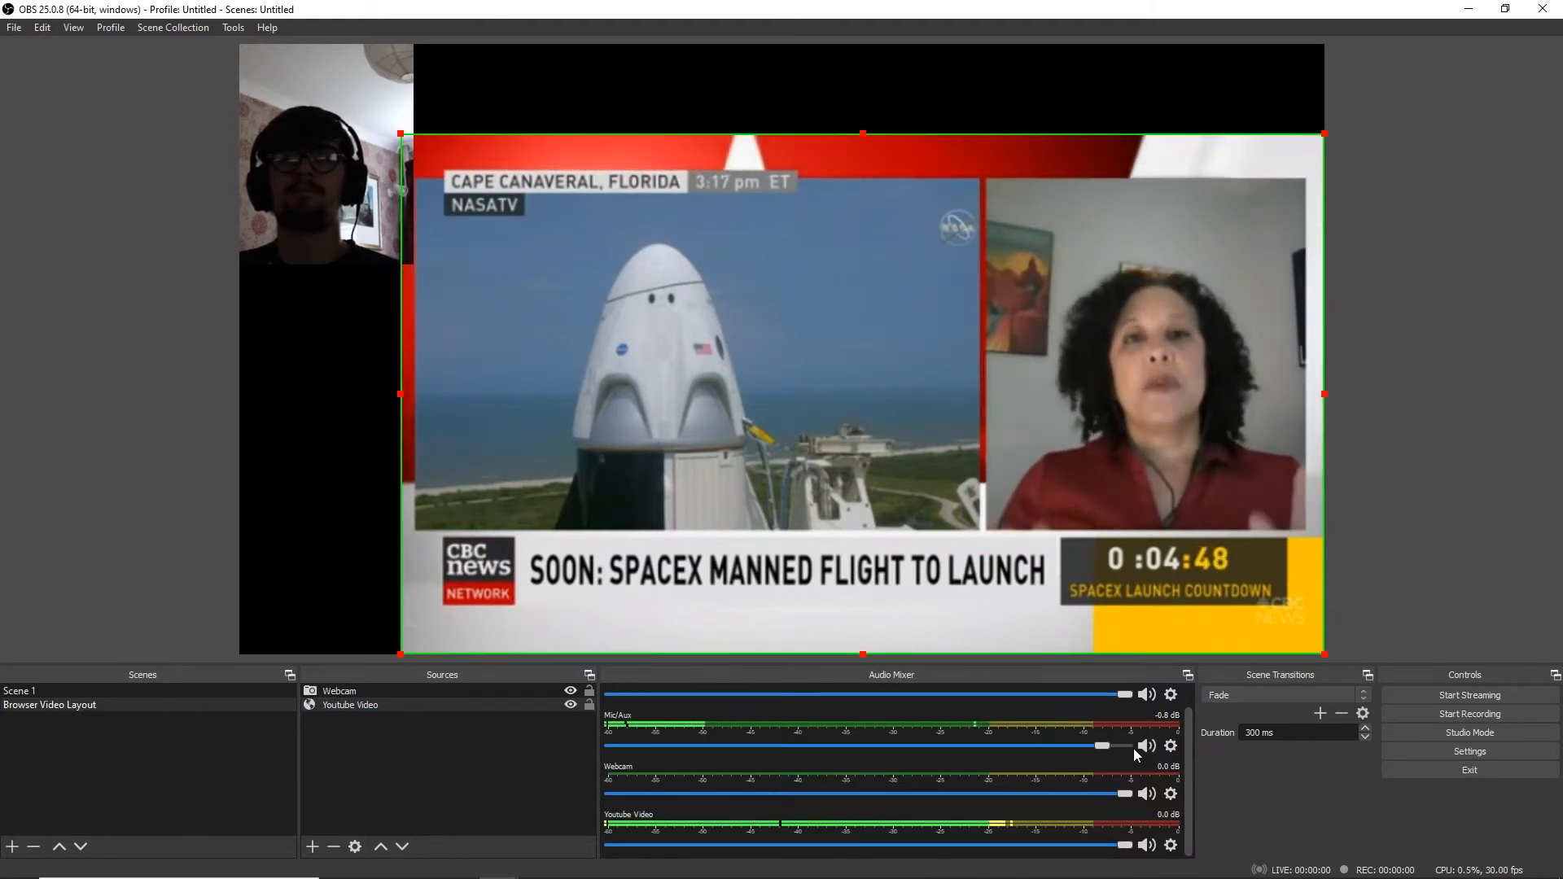
drag(1104, 747, 979, 761)
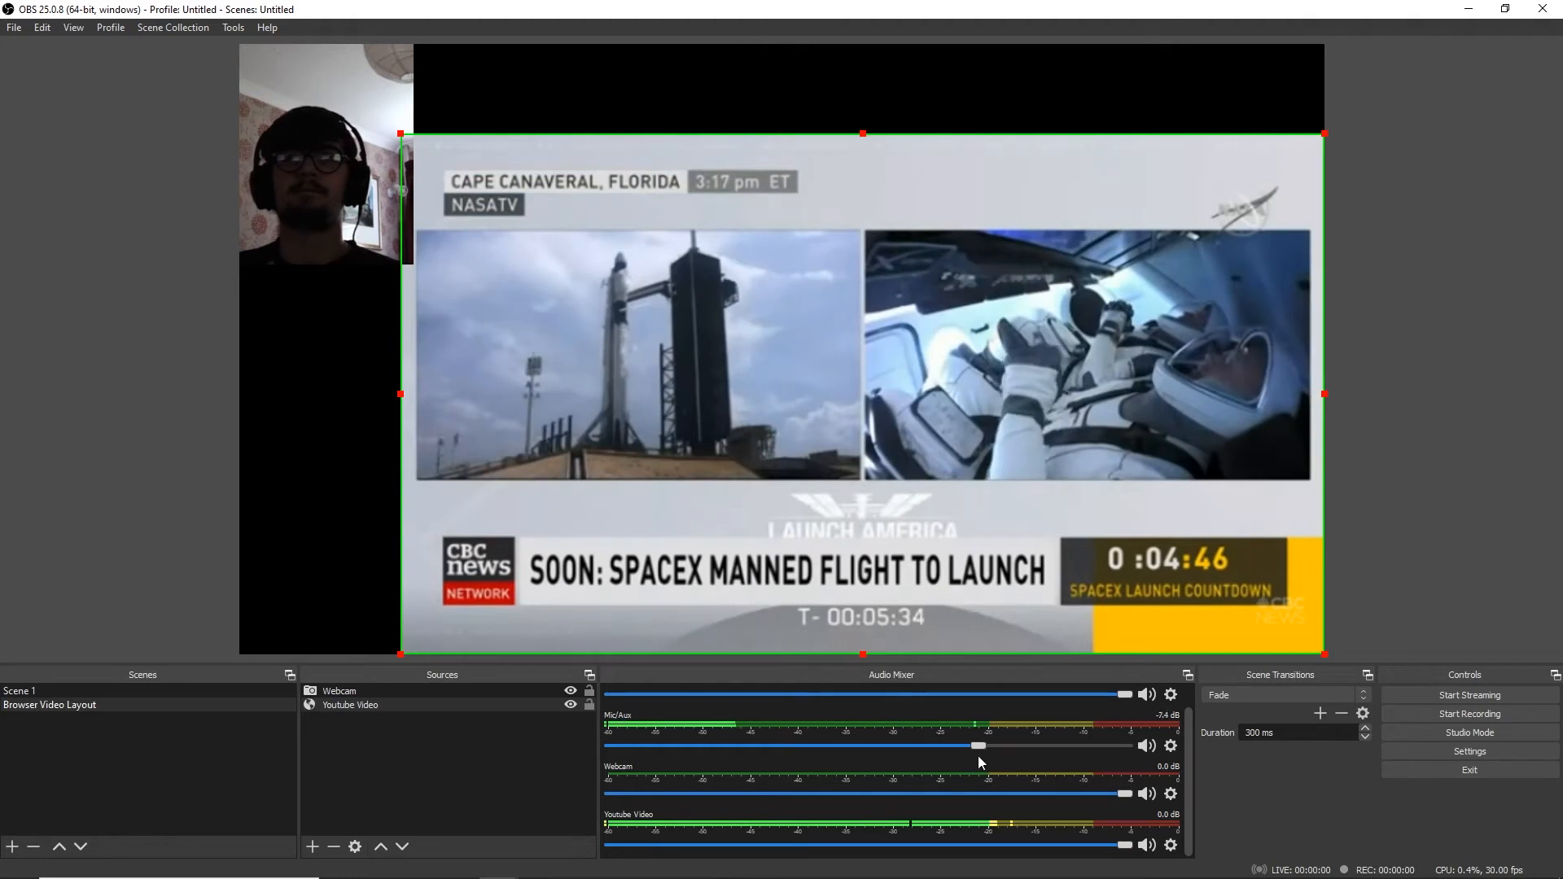
drag(1124, 845, 960, 846)
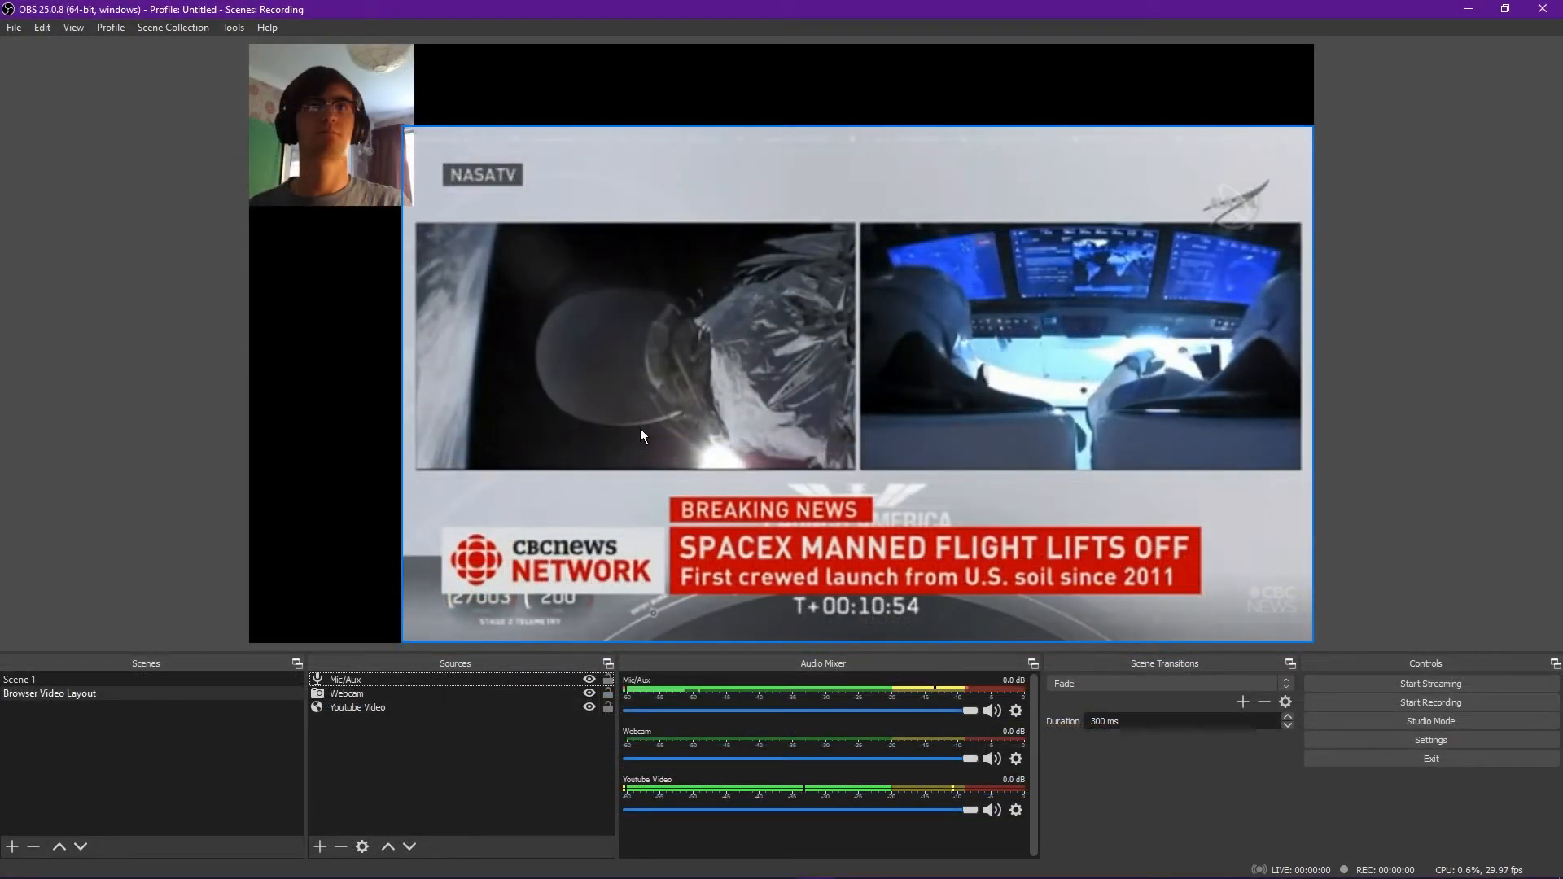
Enable Studio Mode, and try moving the Webcam source over the video in the preview and back to the upper-left corner.
click(1455, 721)
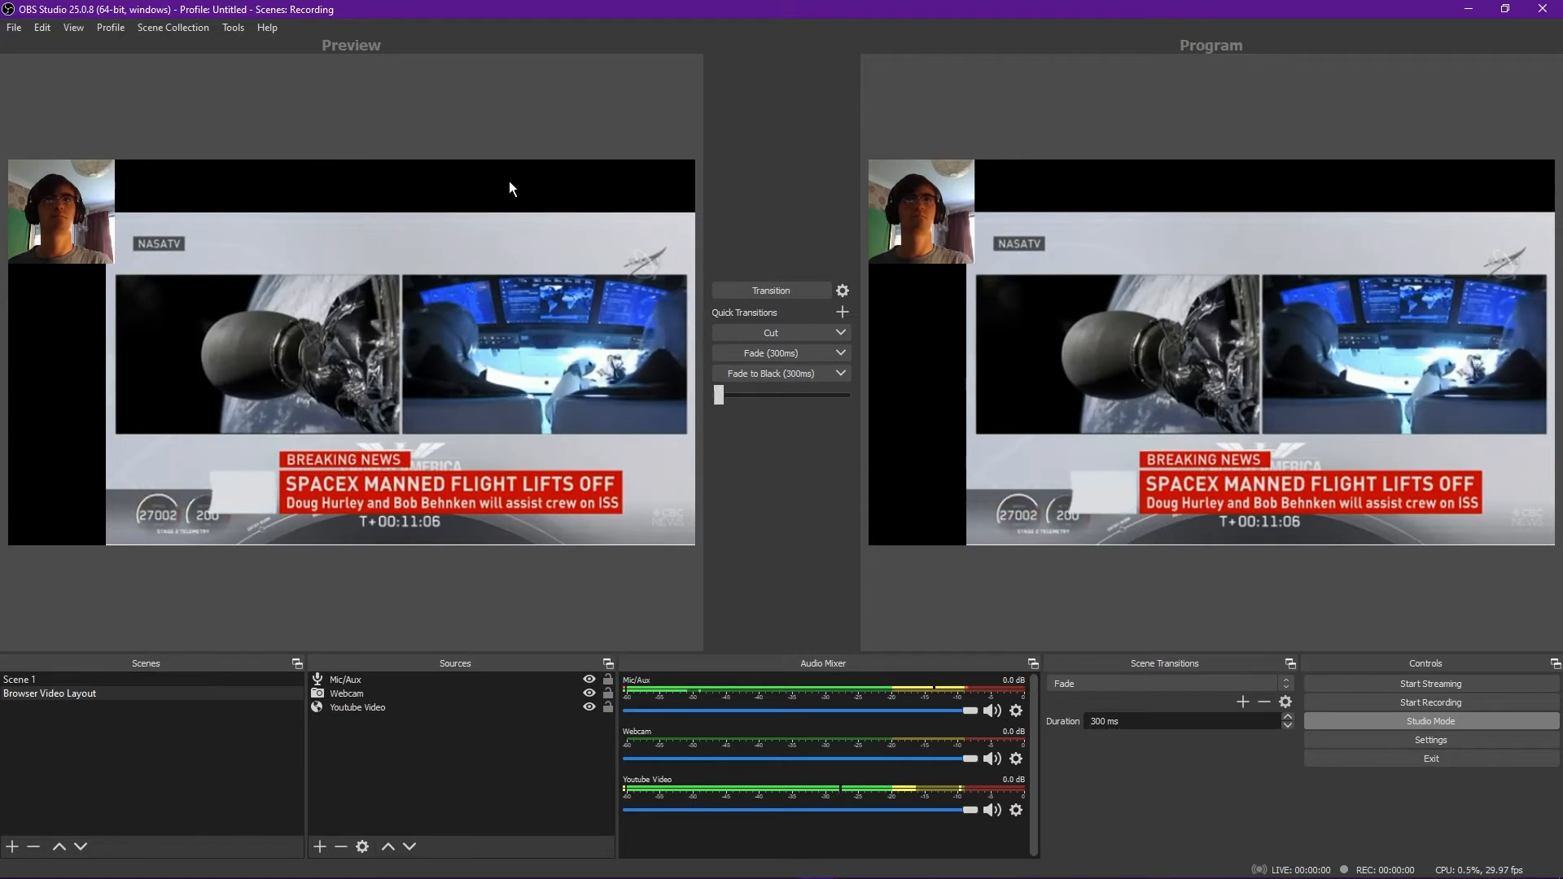
drag(203, 359, 239, 350)
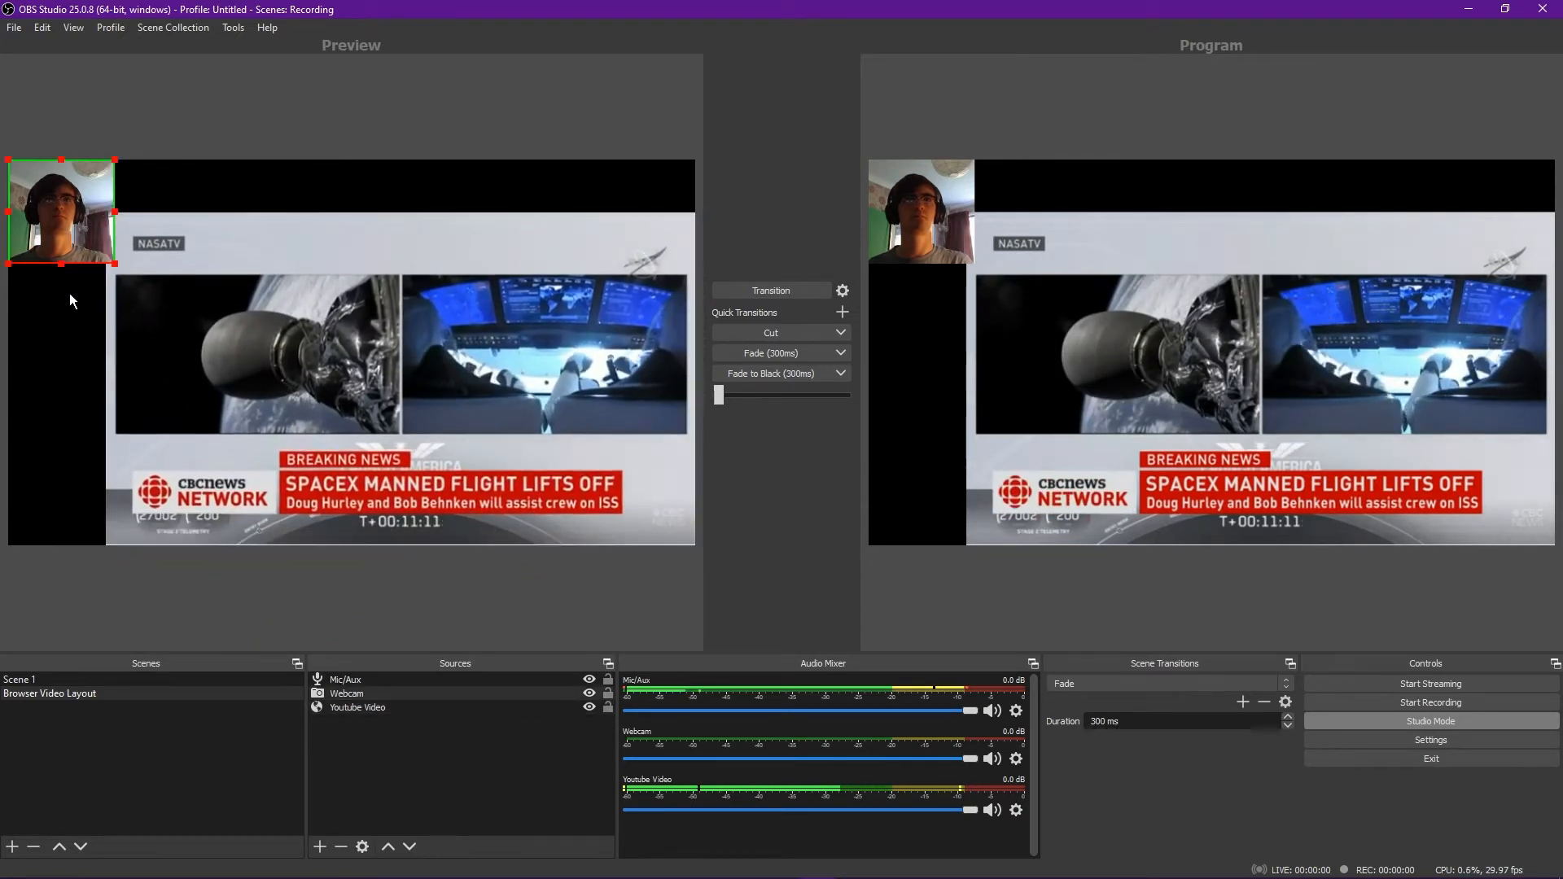
drag(57, 224, 413, 374)
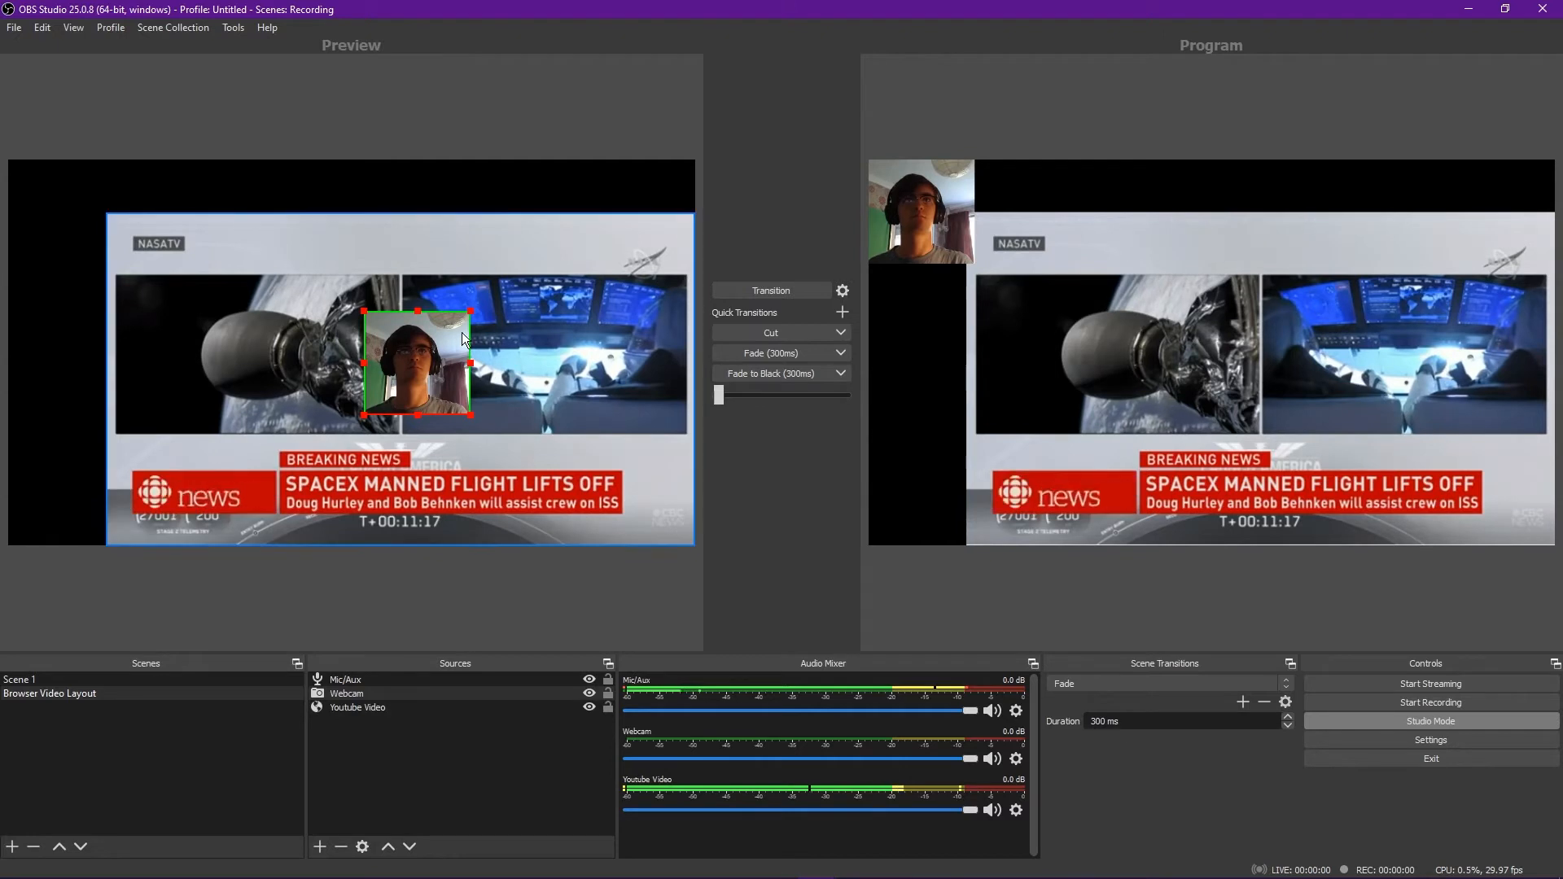
drag(428, 354, 73, 203)
click(139, 203)
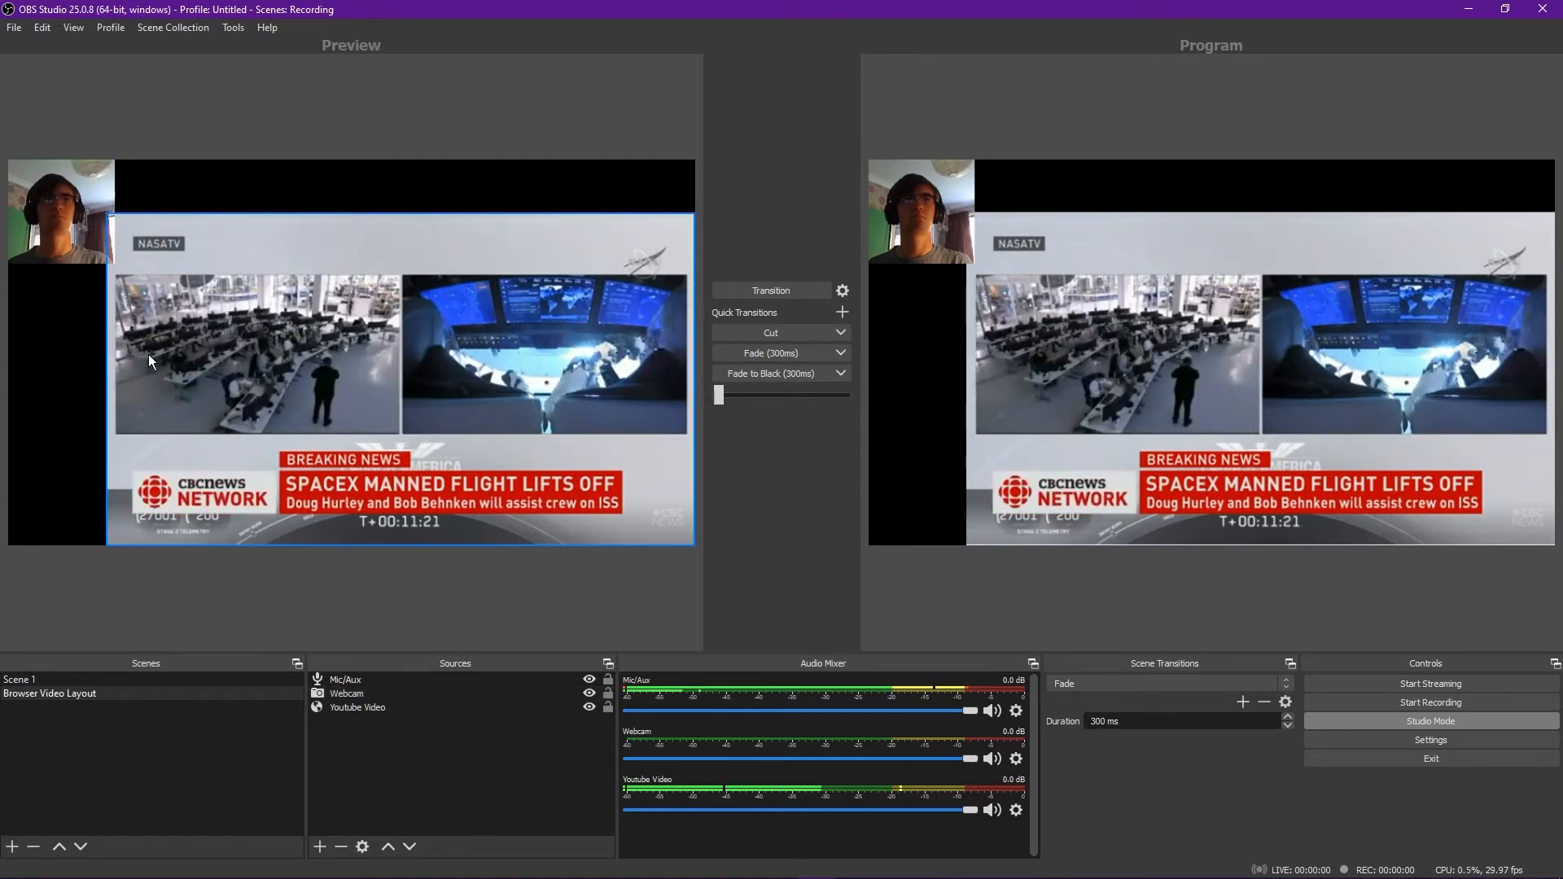
Move the Webcam source to the preview's upper-right corner and transition the change to the program output.
drag(110, 246, 691, 243)
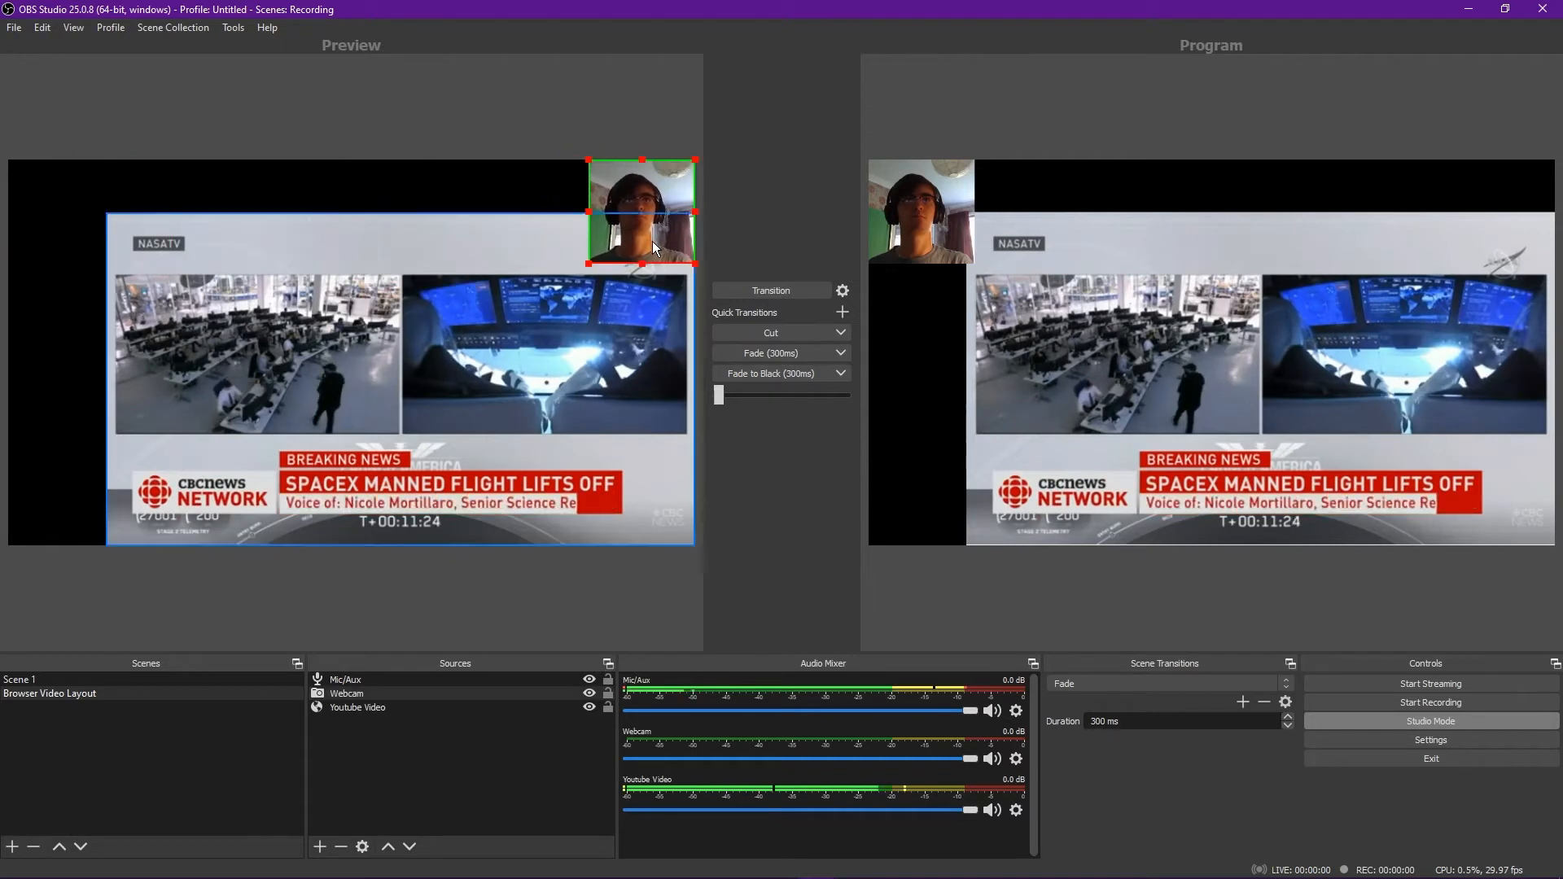
click(788, 292)
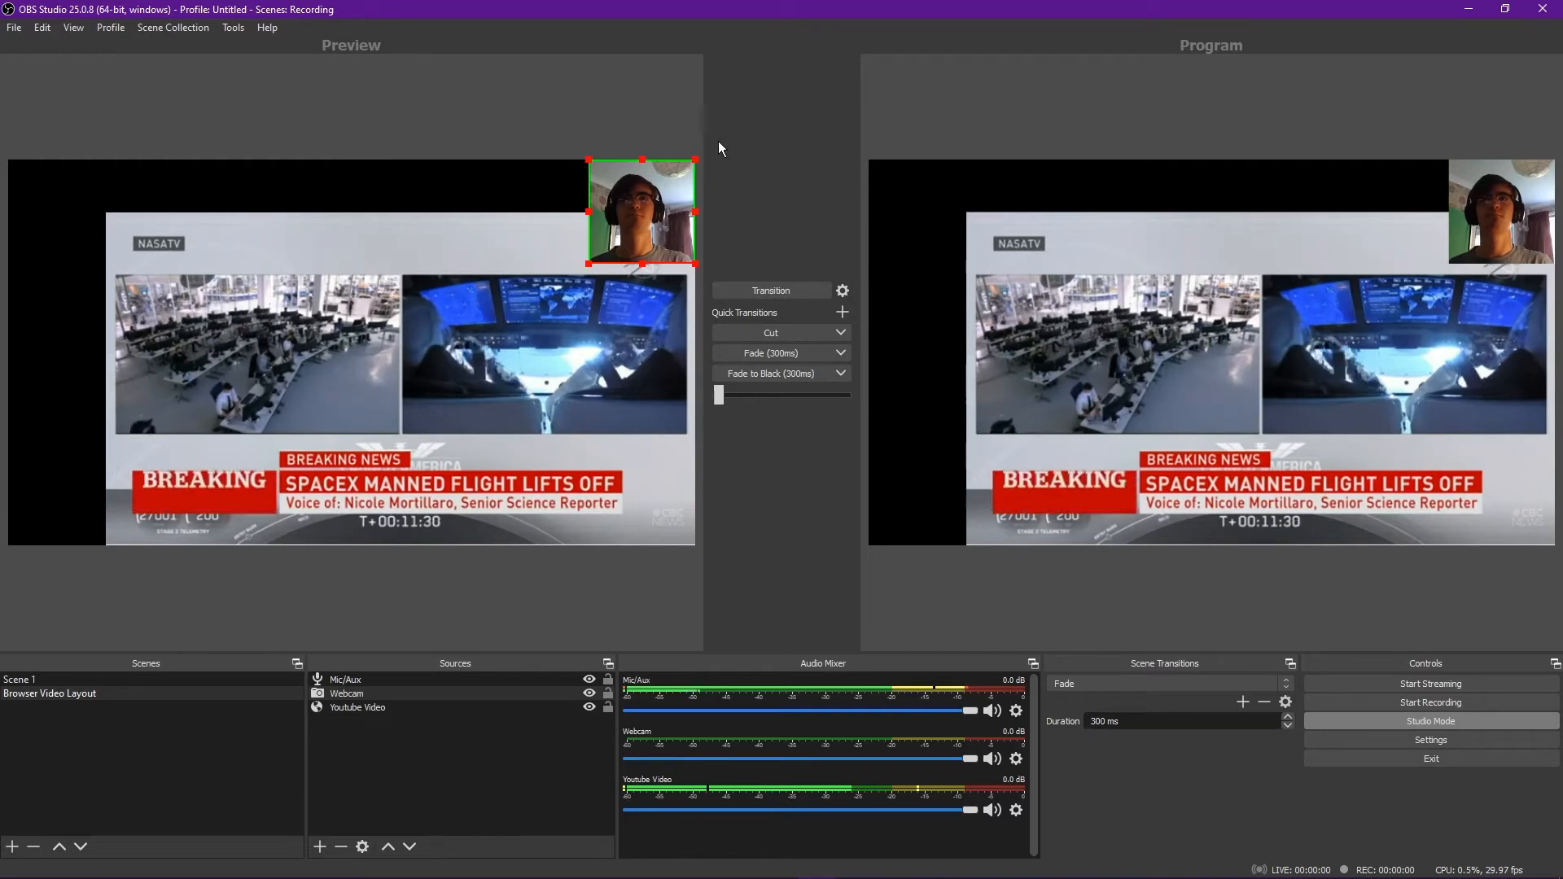
Return the Webcam source to the preview's upper-left corner, and hide and reshow it, transitioning each state to the program output.
drag(648, 207, 68, 215)
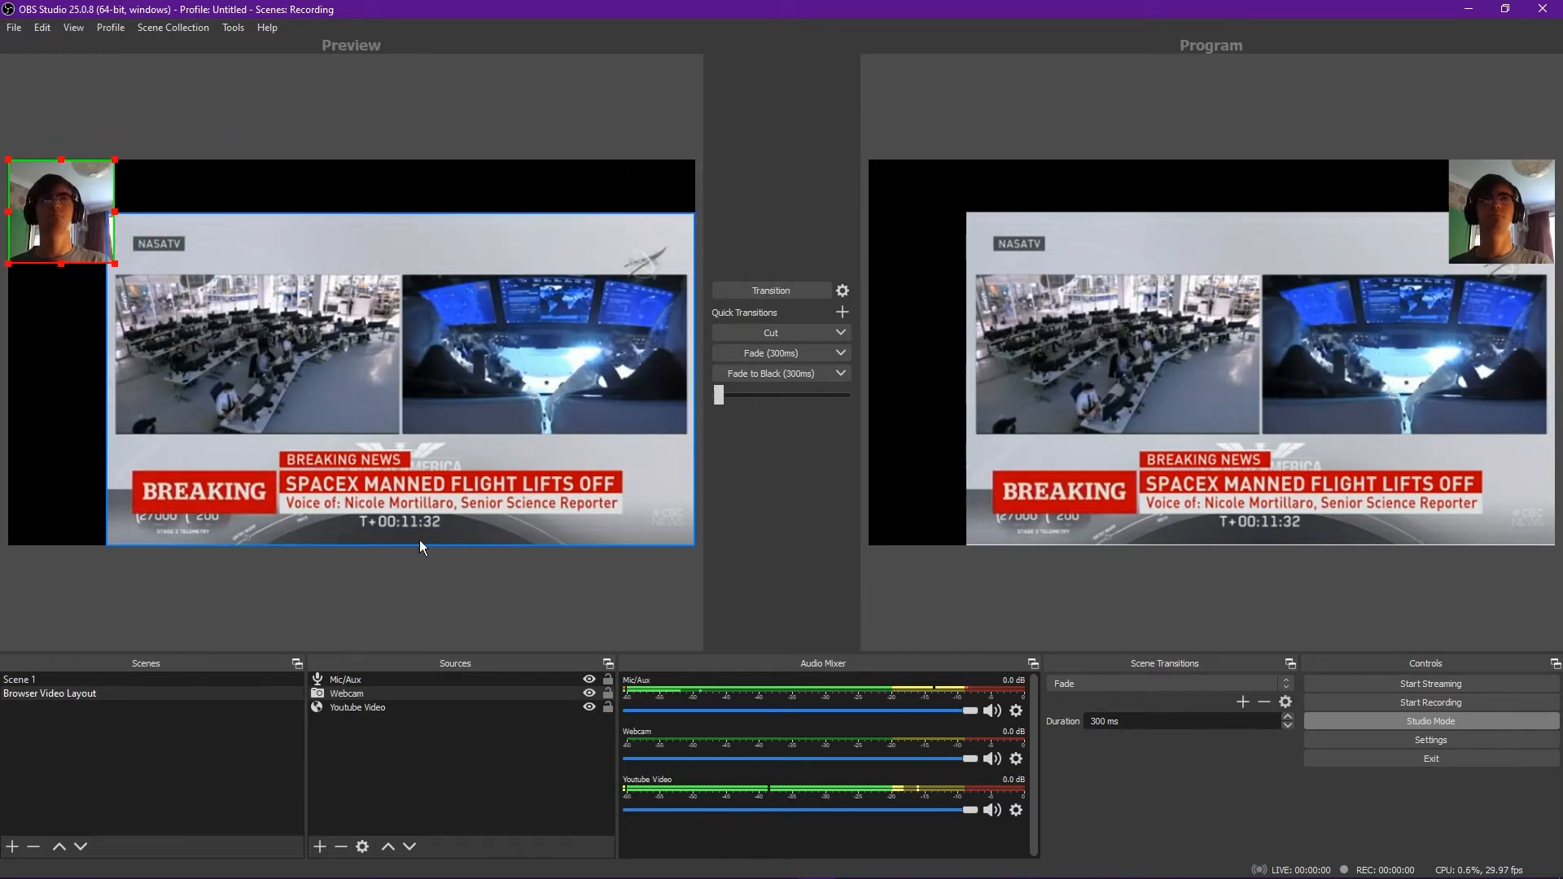
click(589, 692)
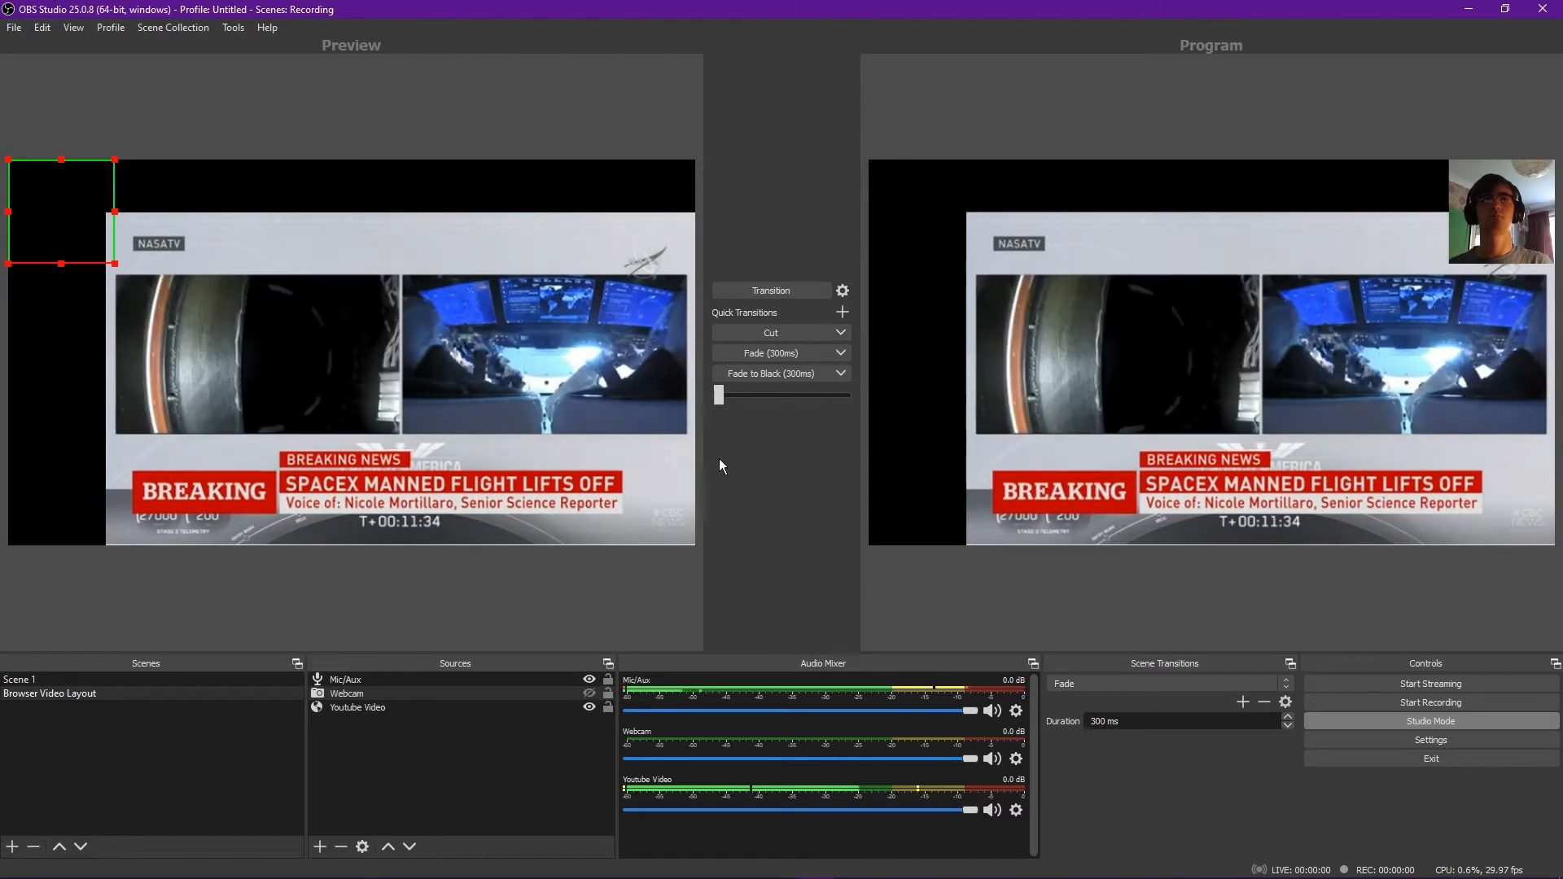
click(771, 291)
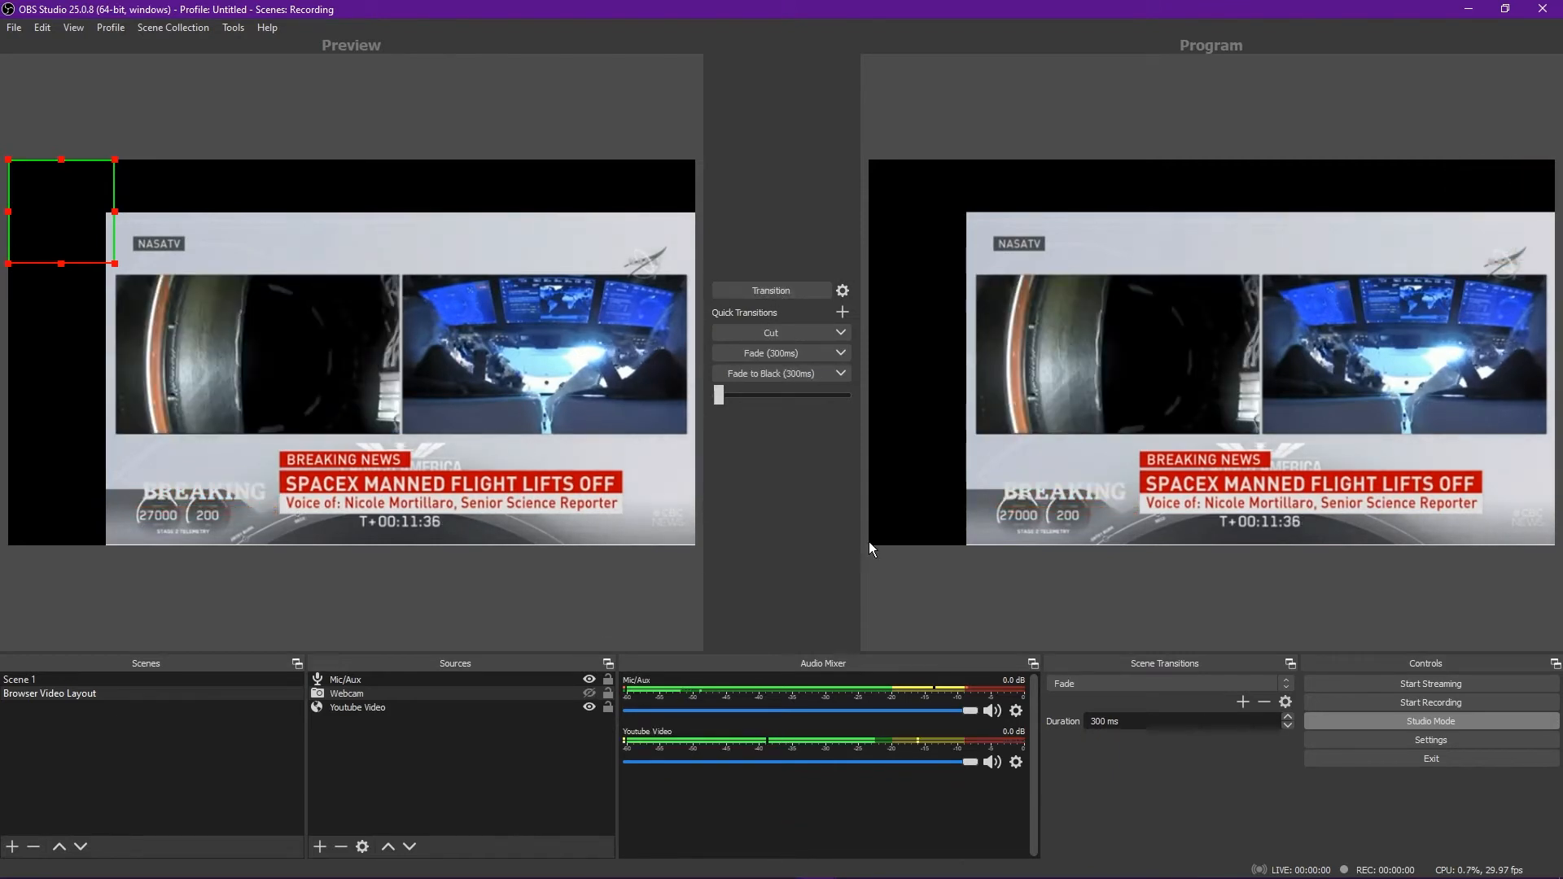
click(590, 692)
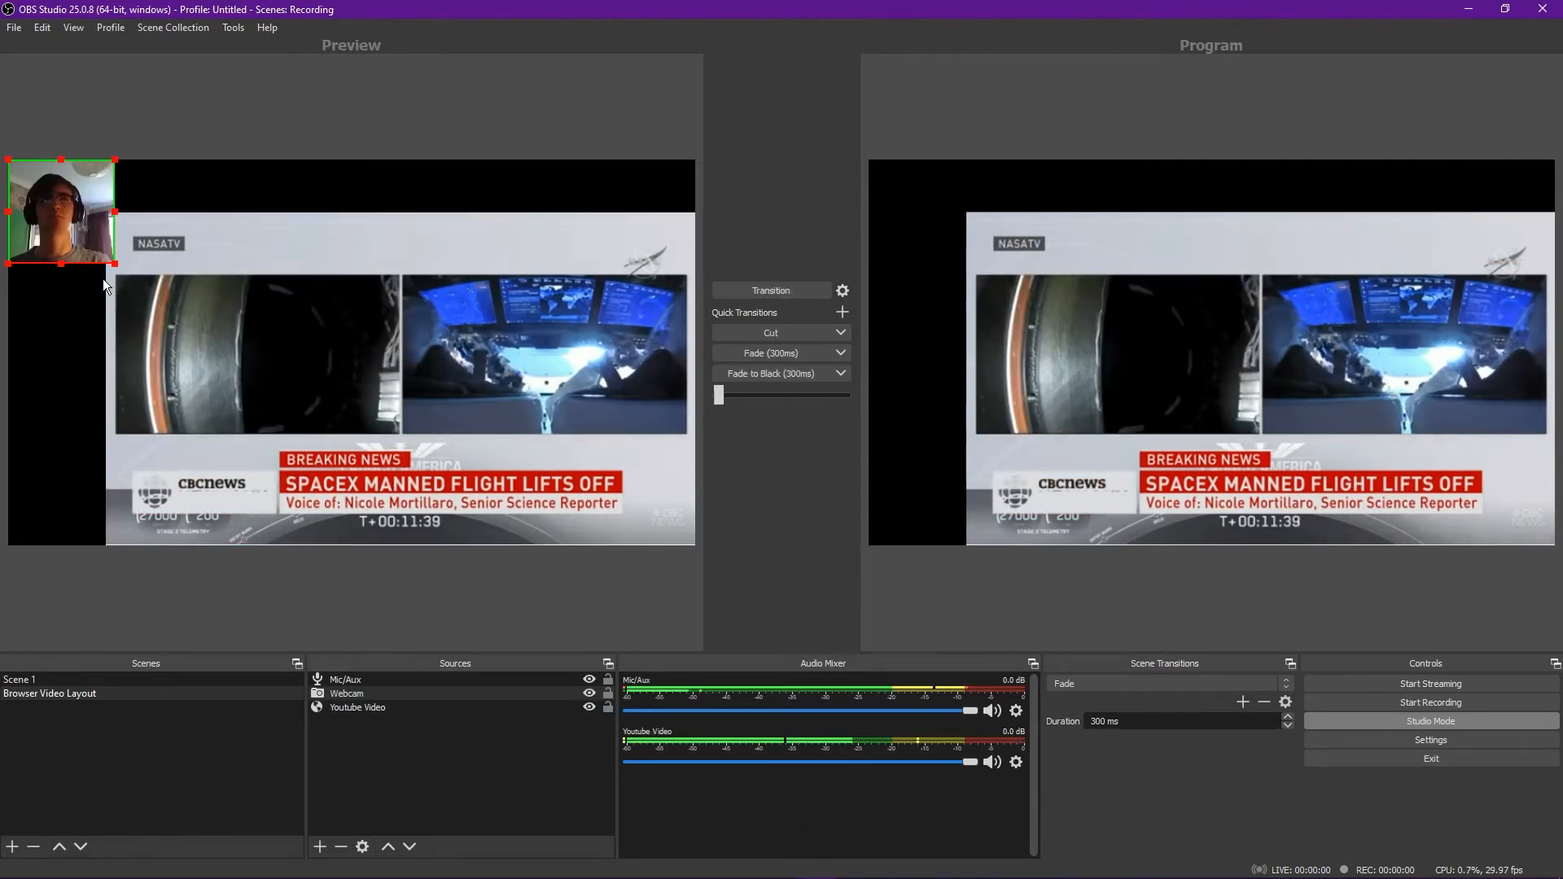
click(759, 291)
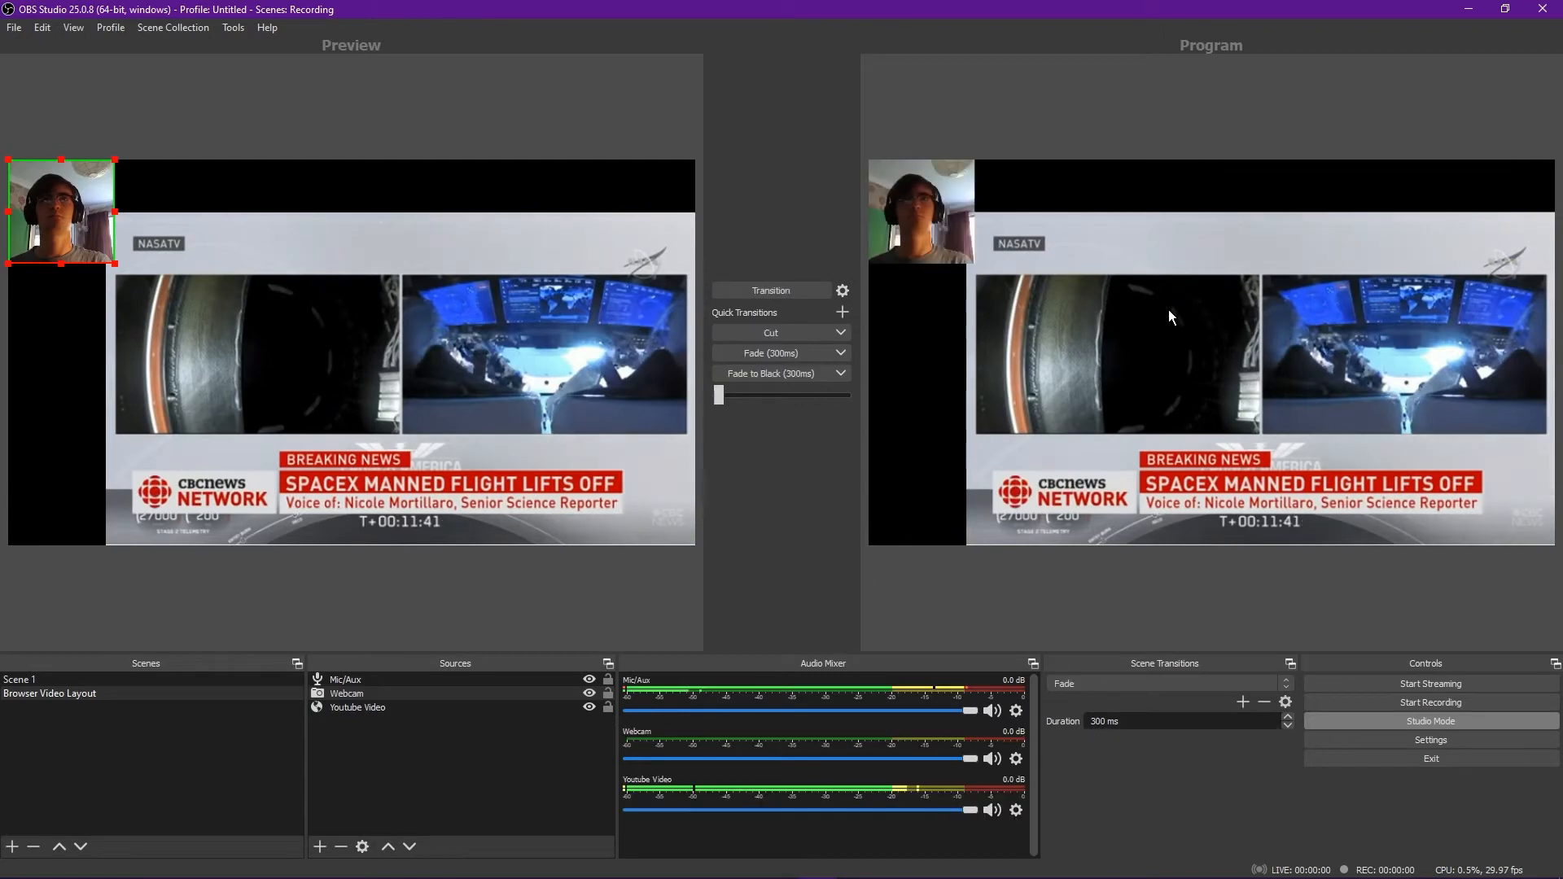
Open the interaction window for the Youtube Video source, move it over the preview, and close it.
right_click(358, 707)
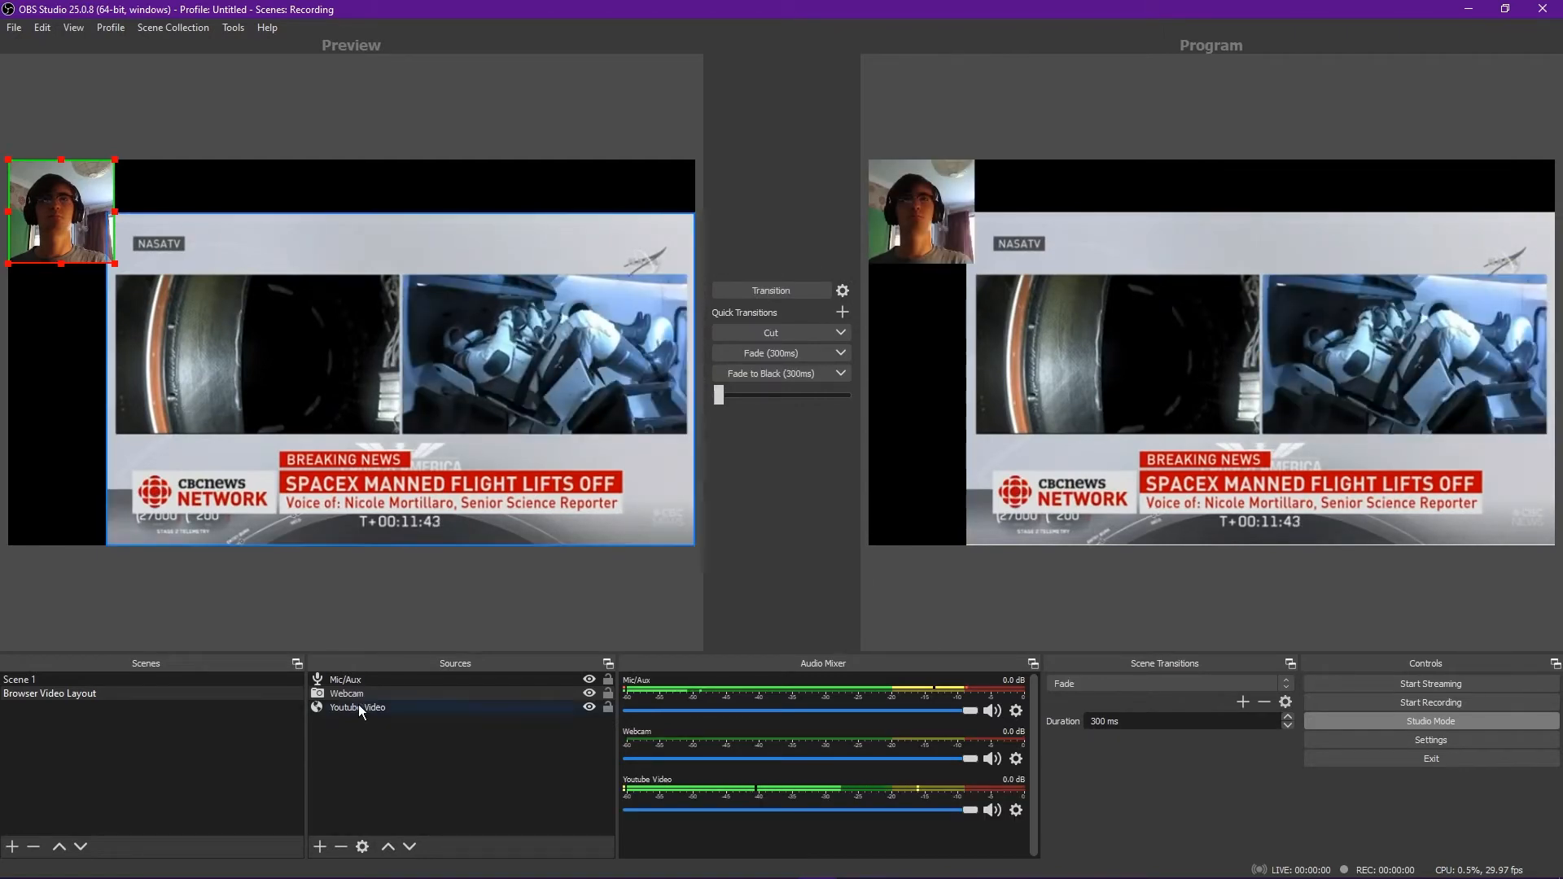
click(375, 661)
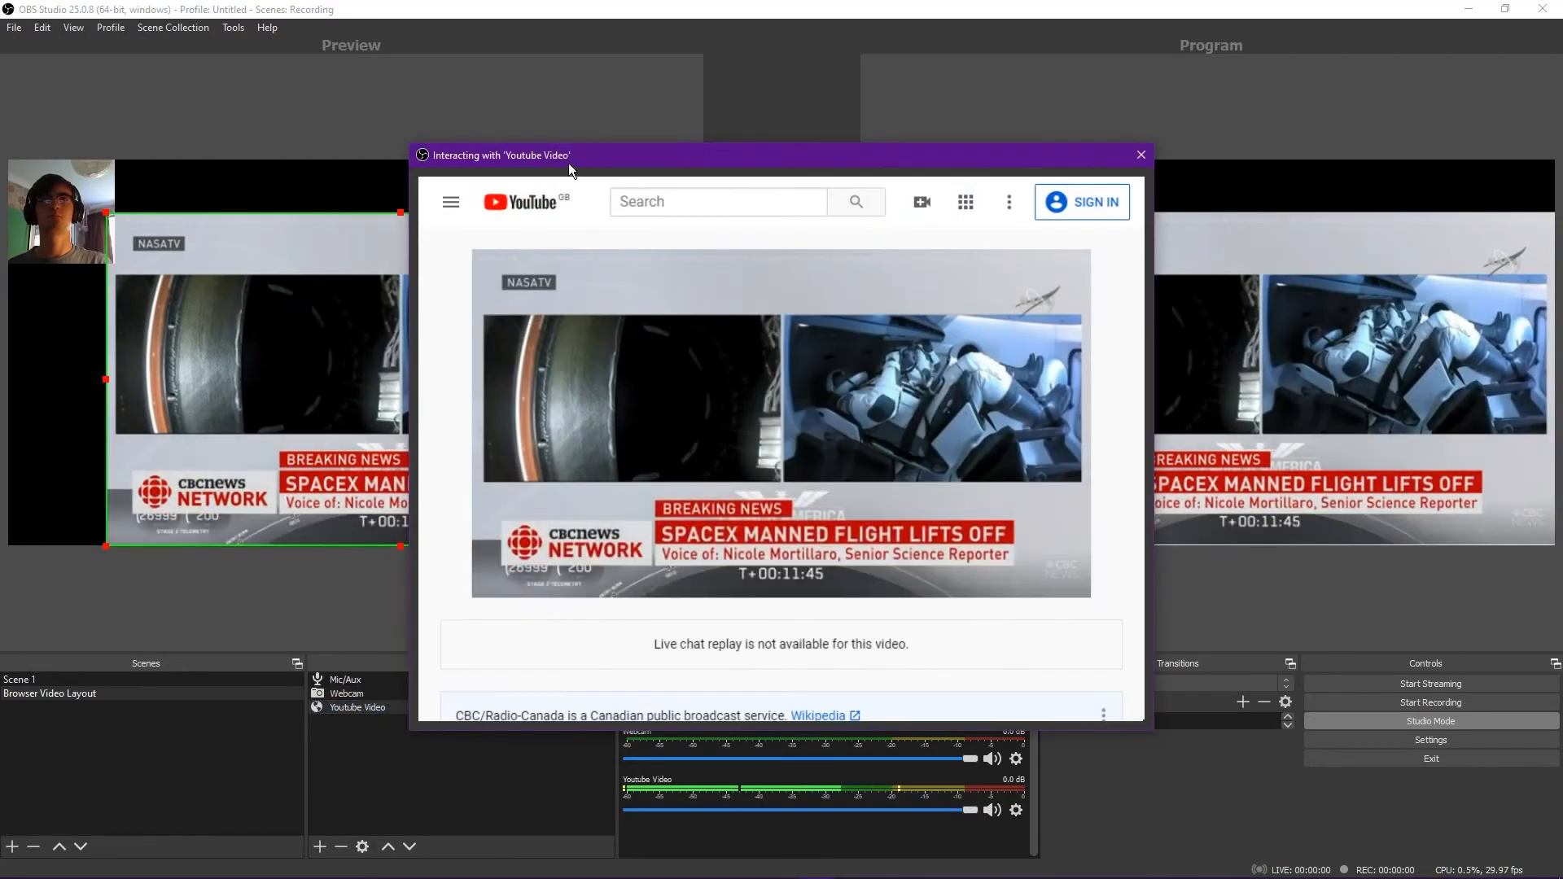
drag(568, 163, 262, 75)
mouse_move(301, 328)
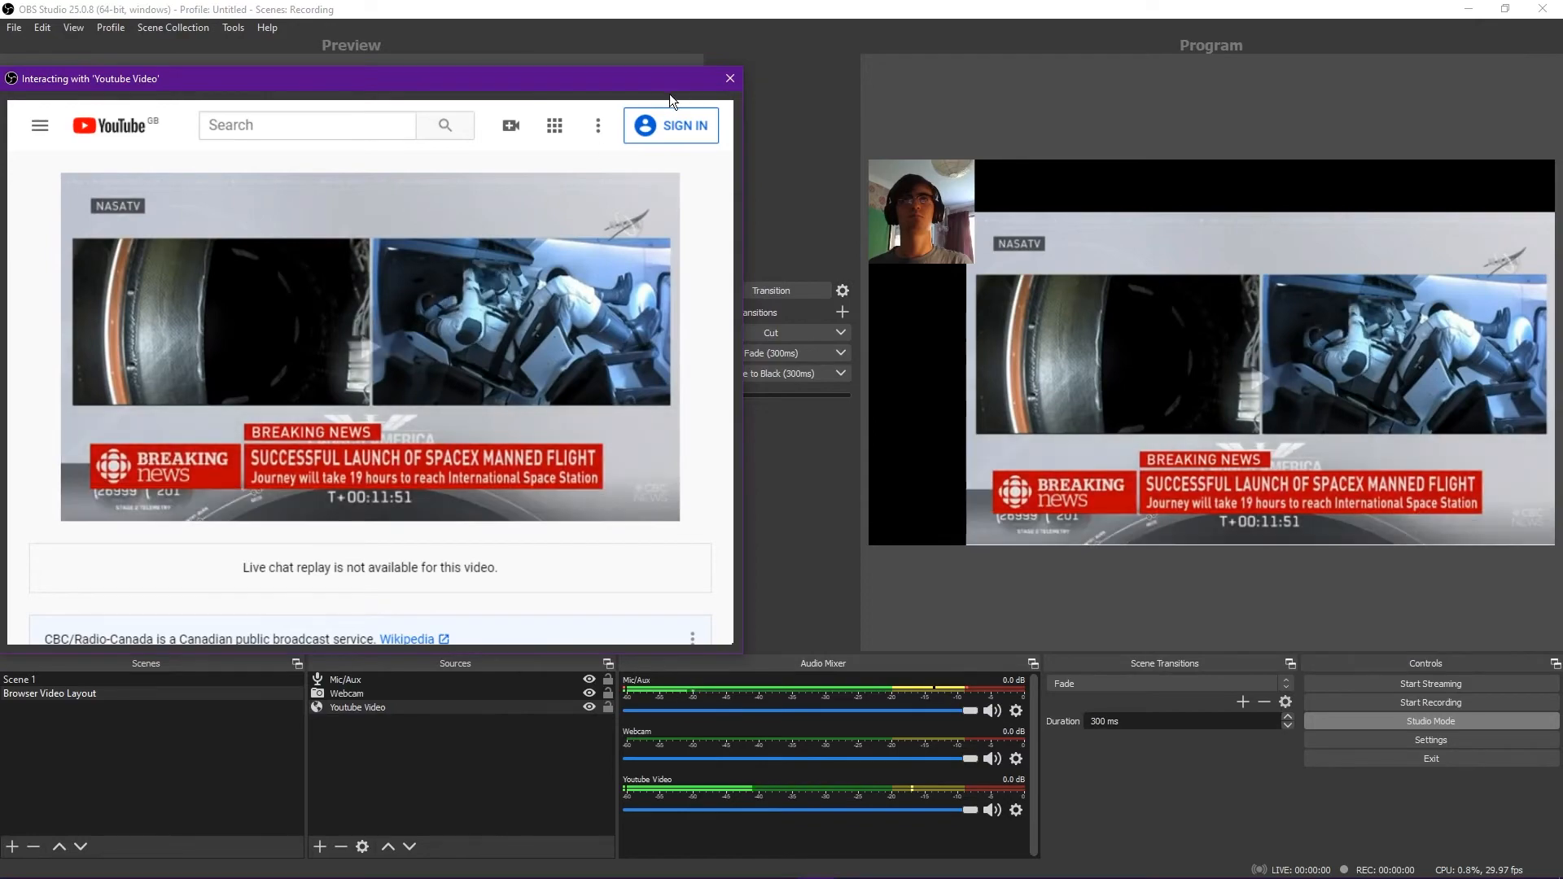
click(729, 78)
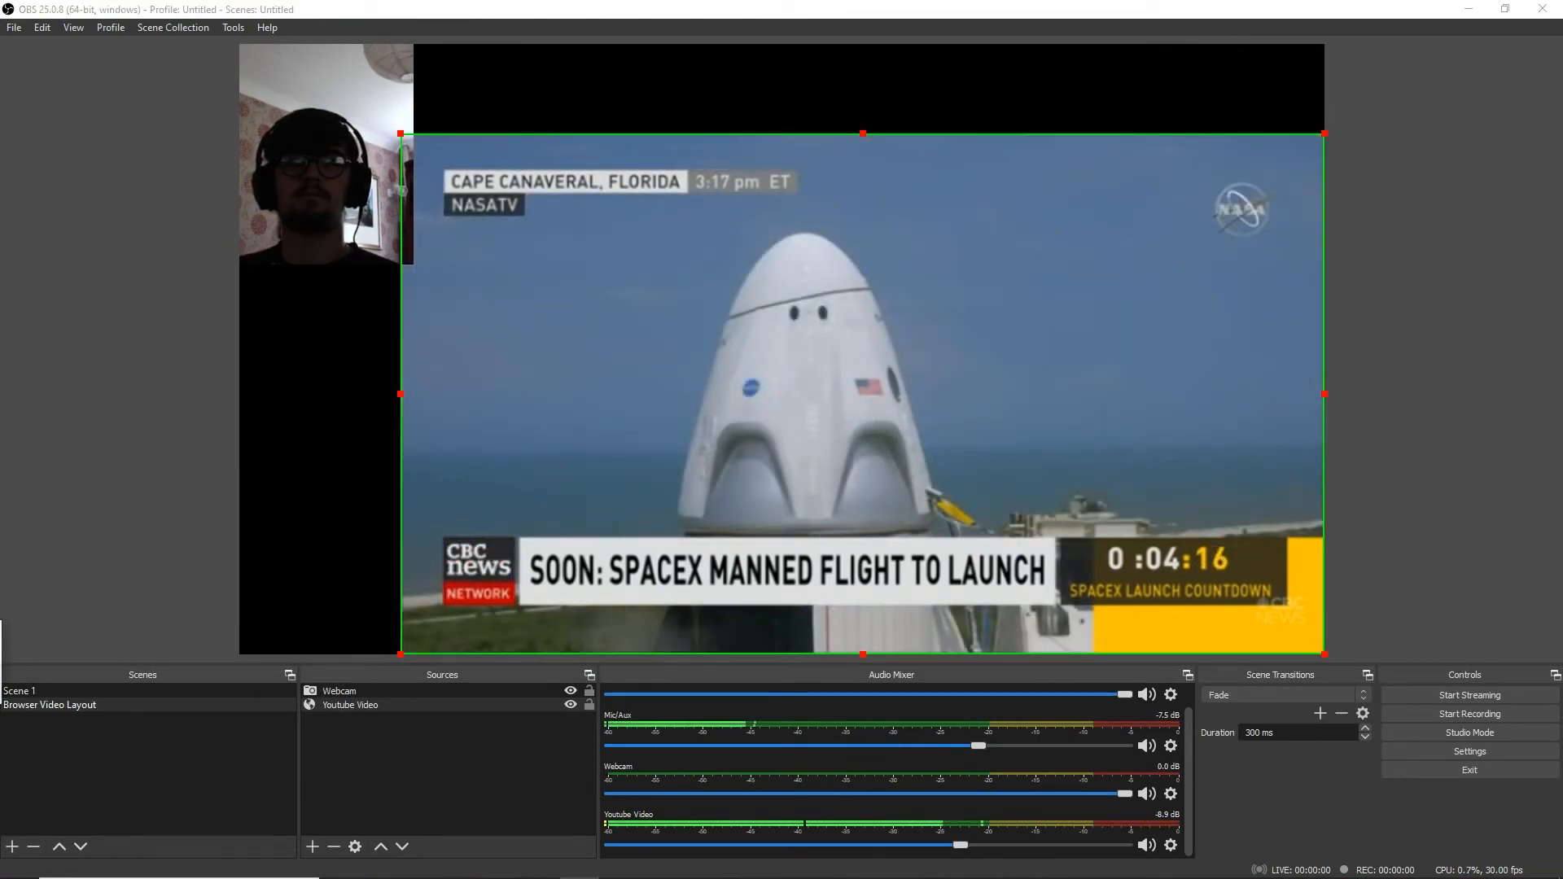
Switch to the Streemin website in Chrome and log in with the account e-mail and password.
key(alt+Tab)
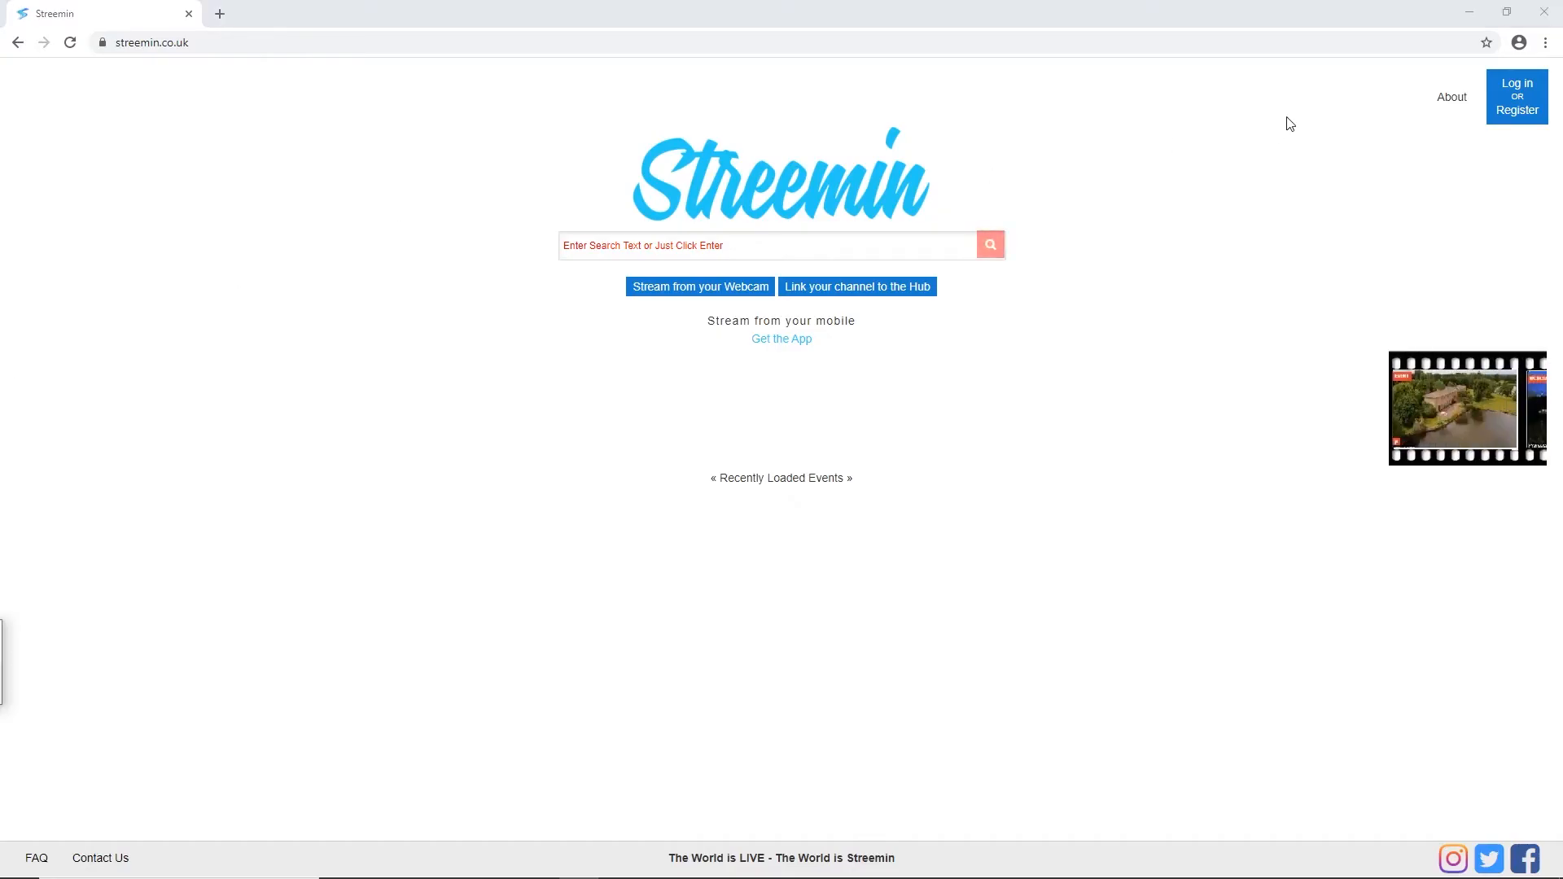
click(1517, 104)
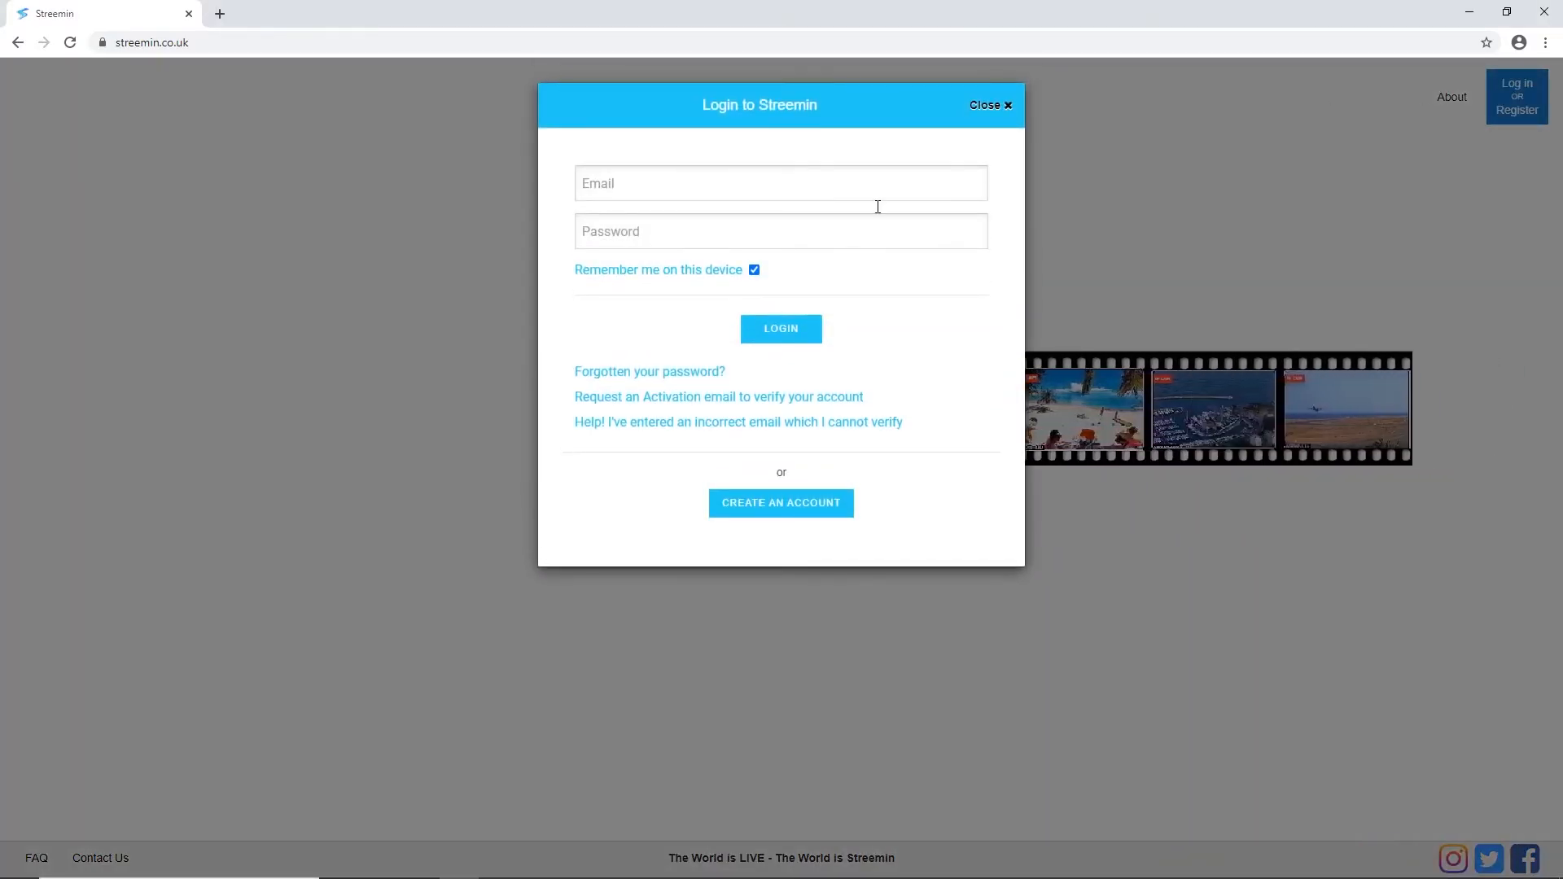
click(670, 240)
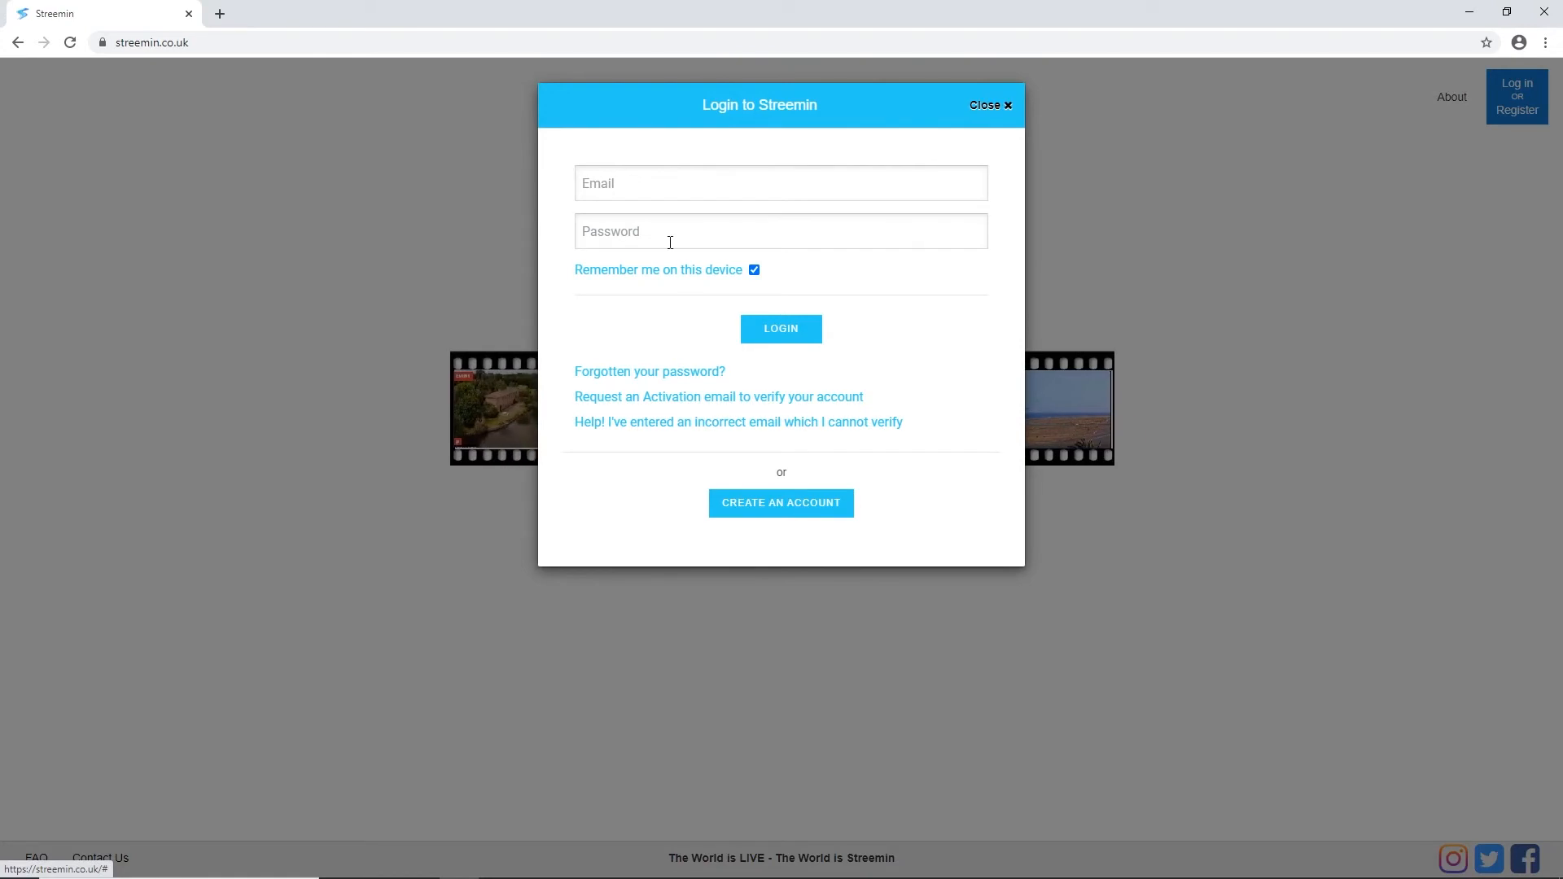
click(618, 255)
key(Return)
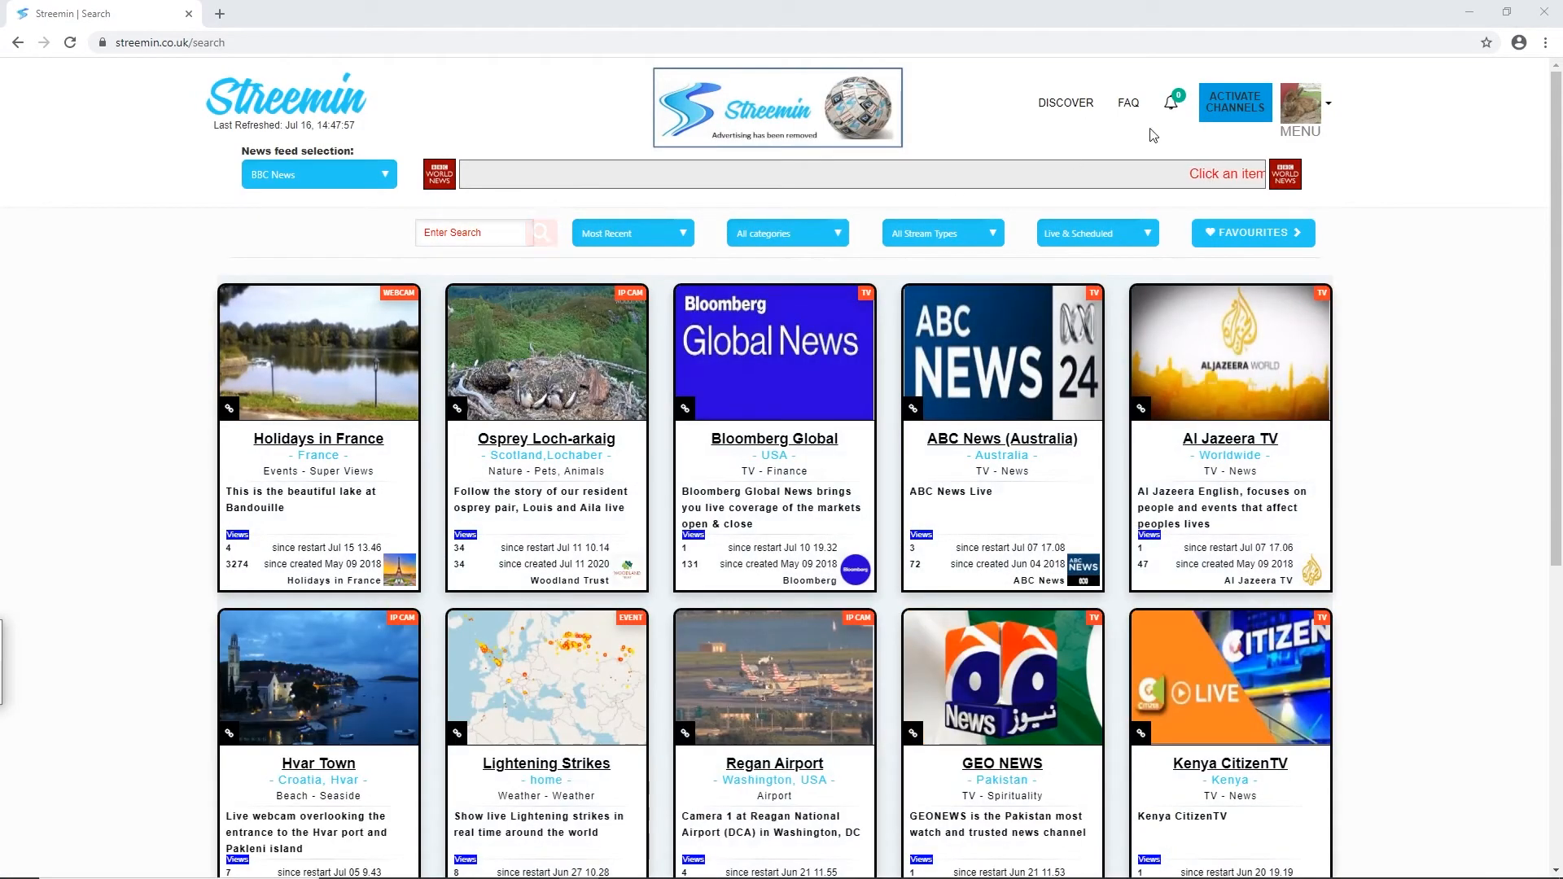
Open My Channels and create a new Event OBS channel named "Space x Launch".
click(1330, 108)
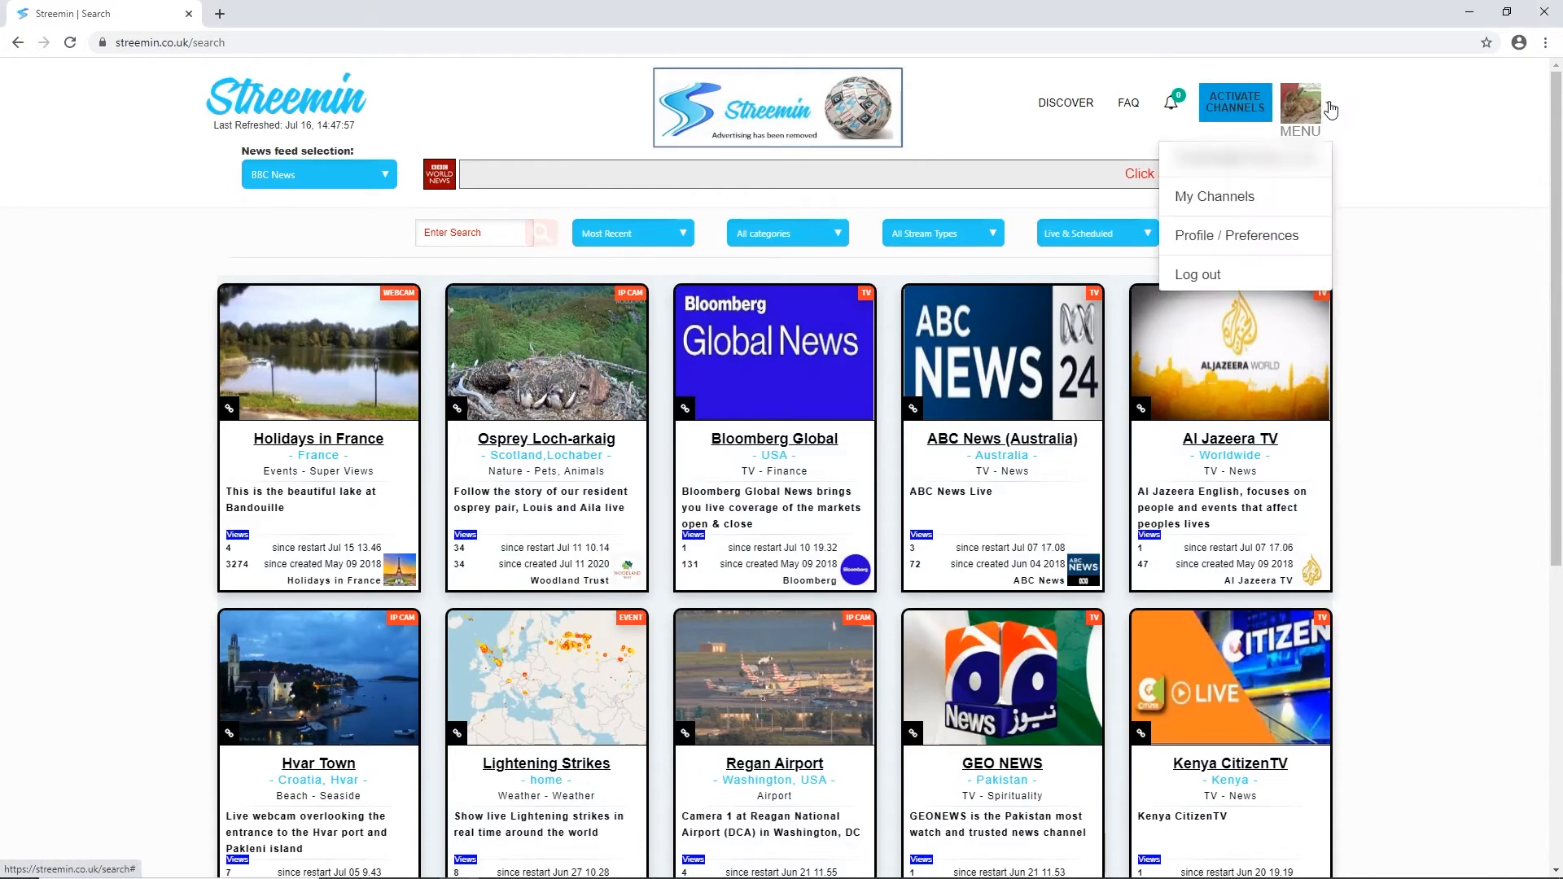
click(1229, 198)
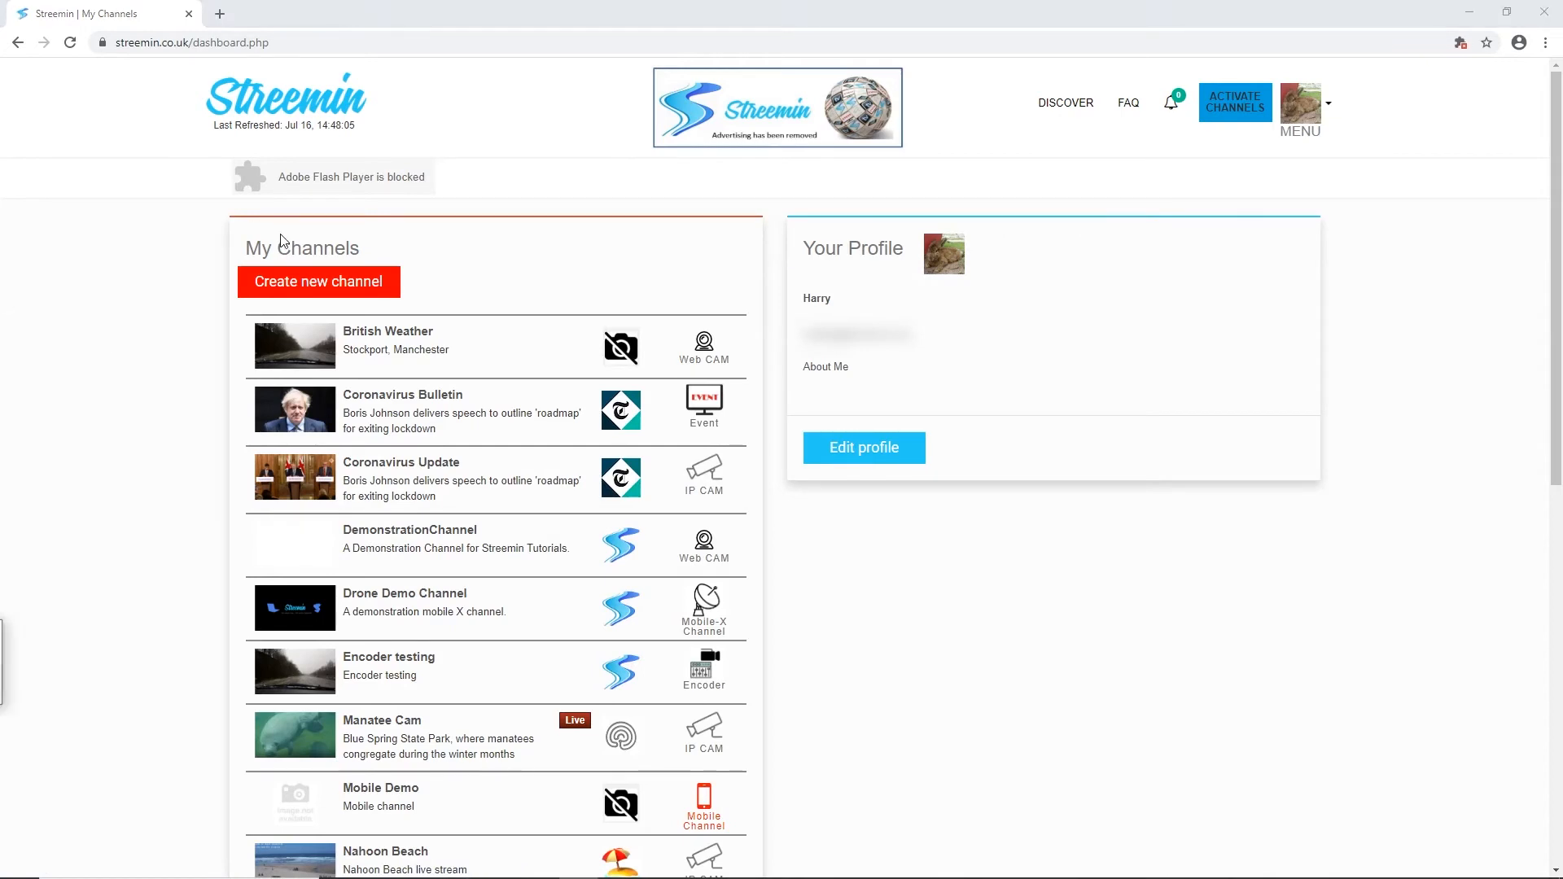
click(344, 285)
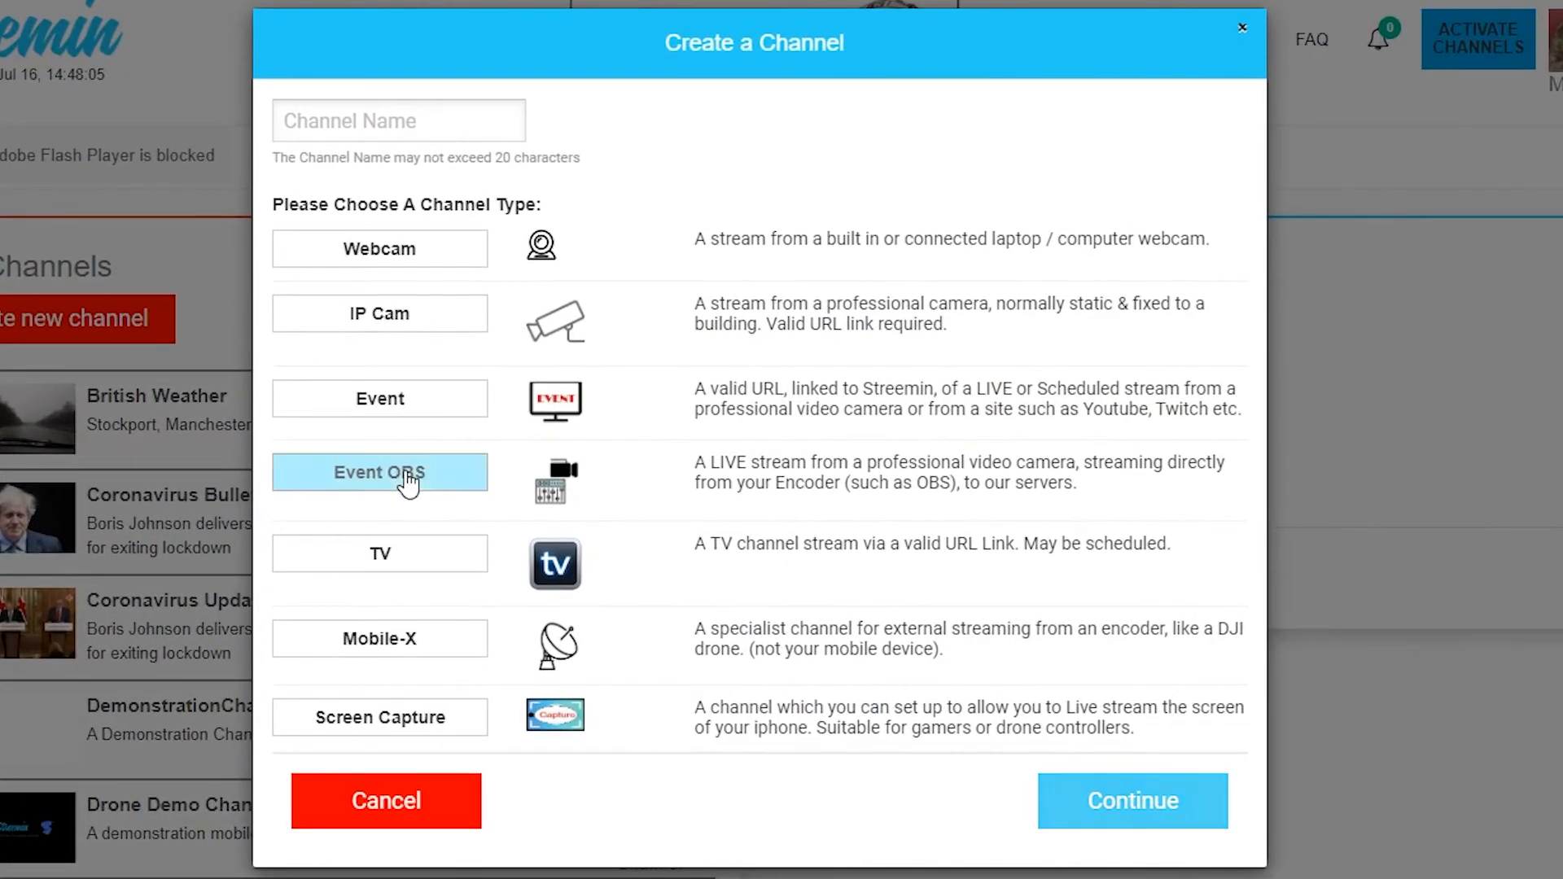
click(473, 417)
drag(680, 468, 1082, 492)
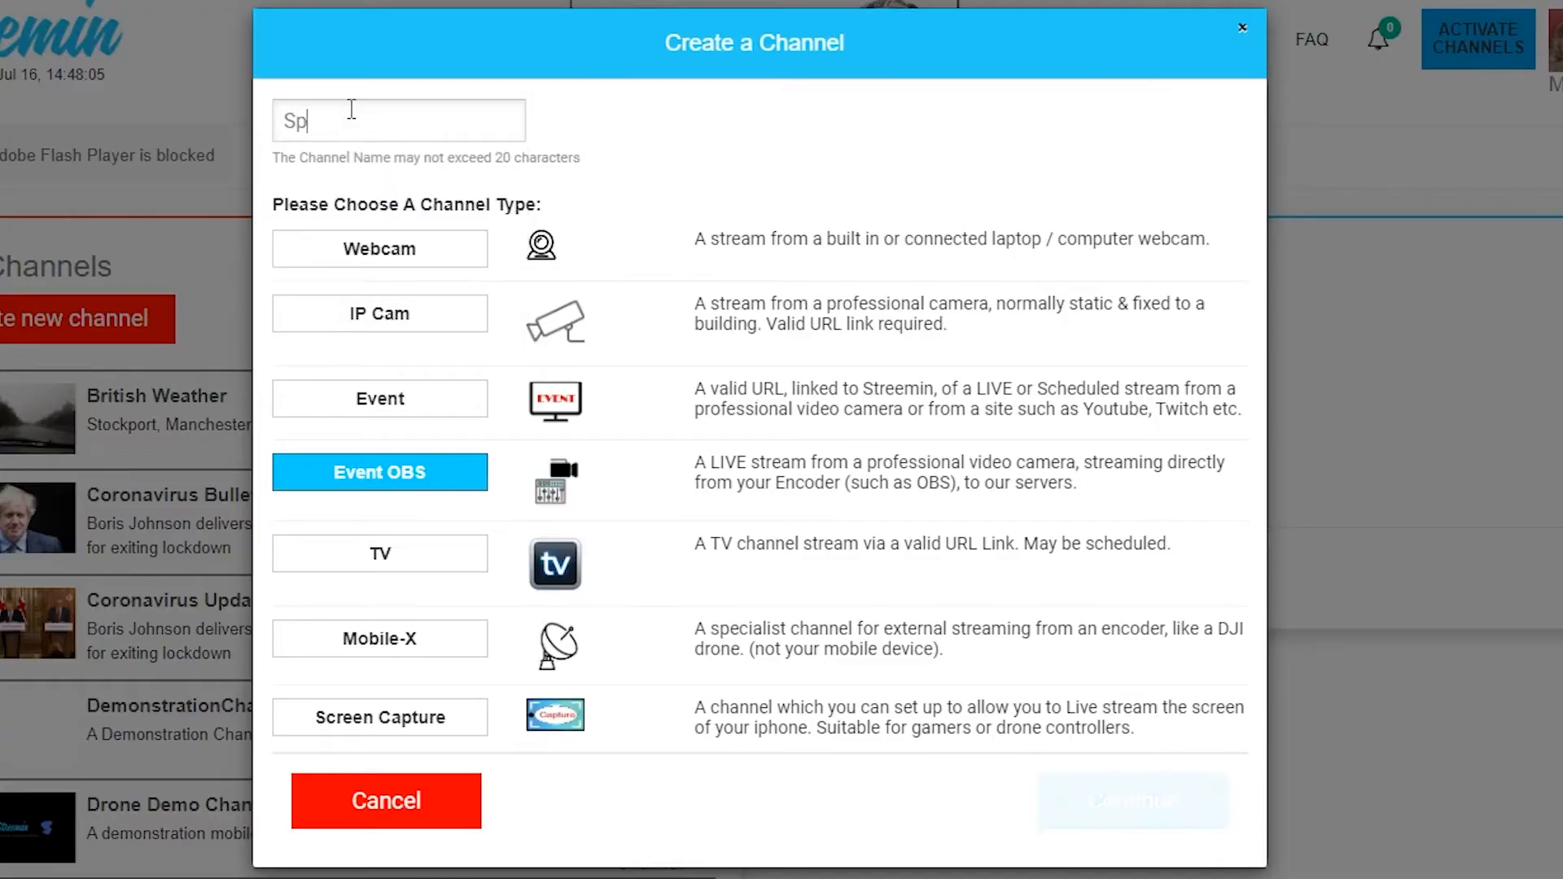
text(ace X La)
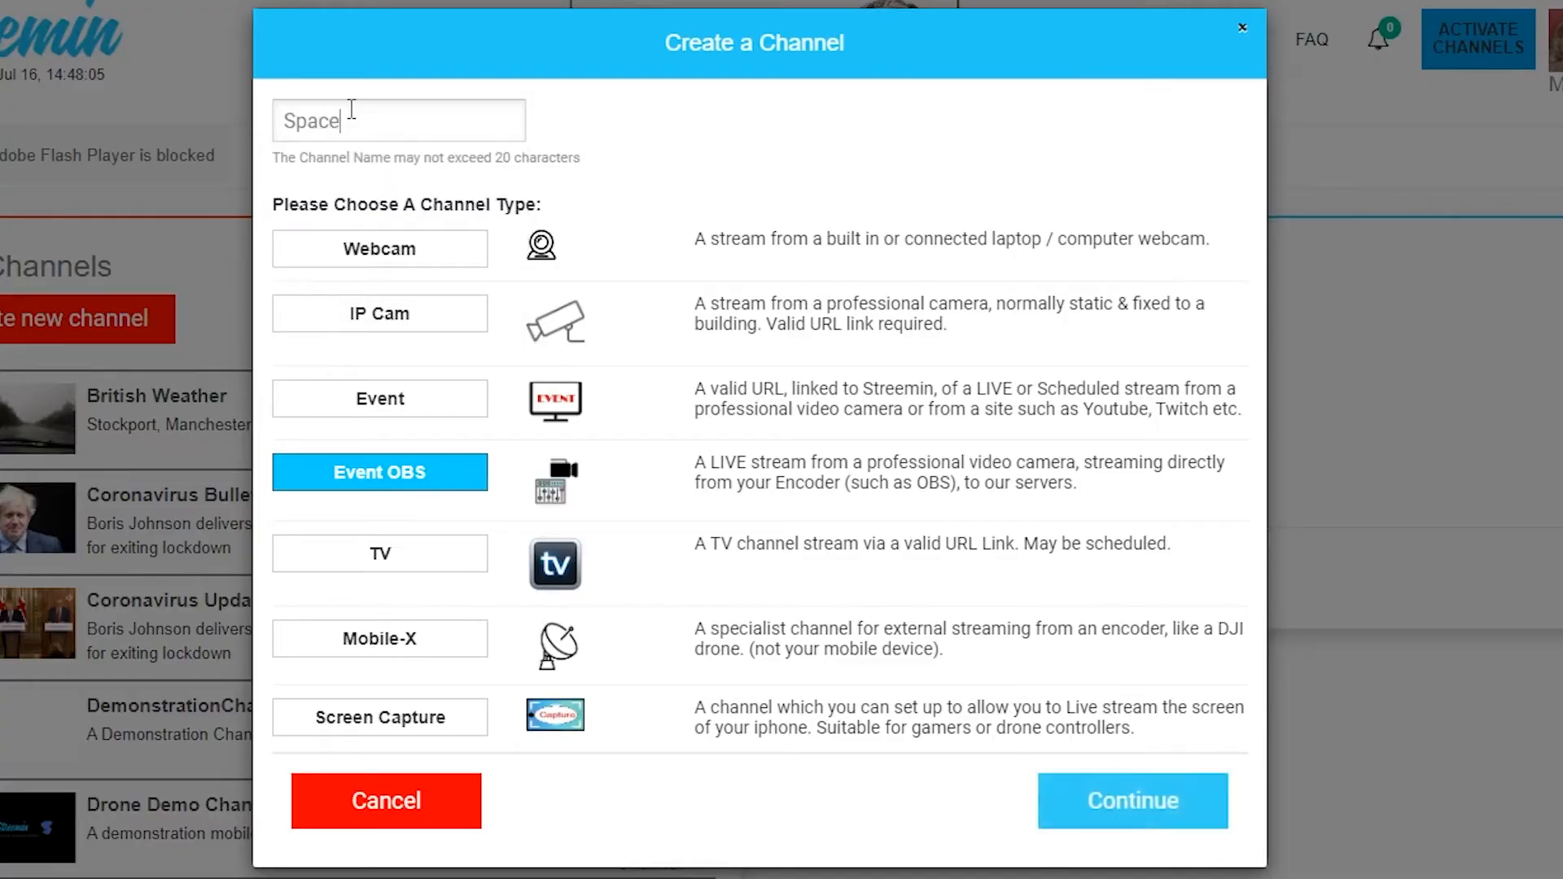
text(unch)
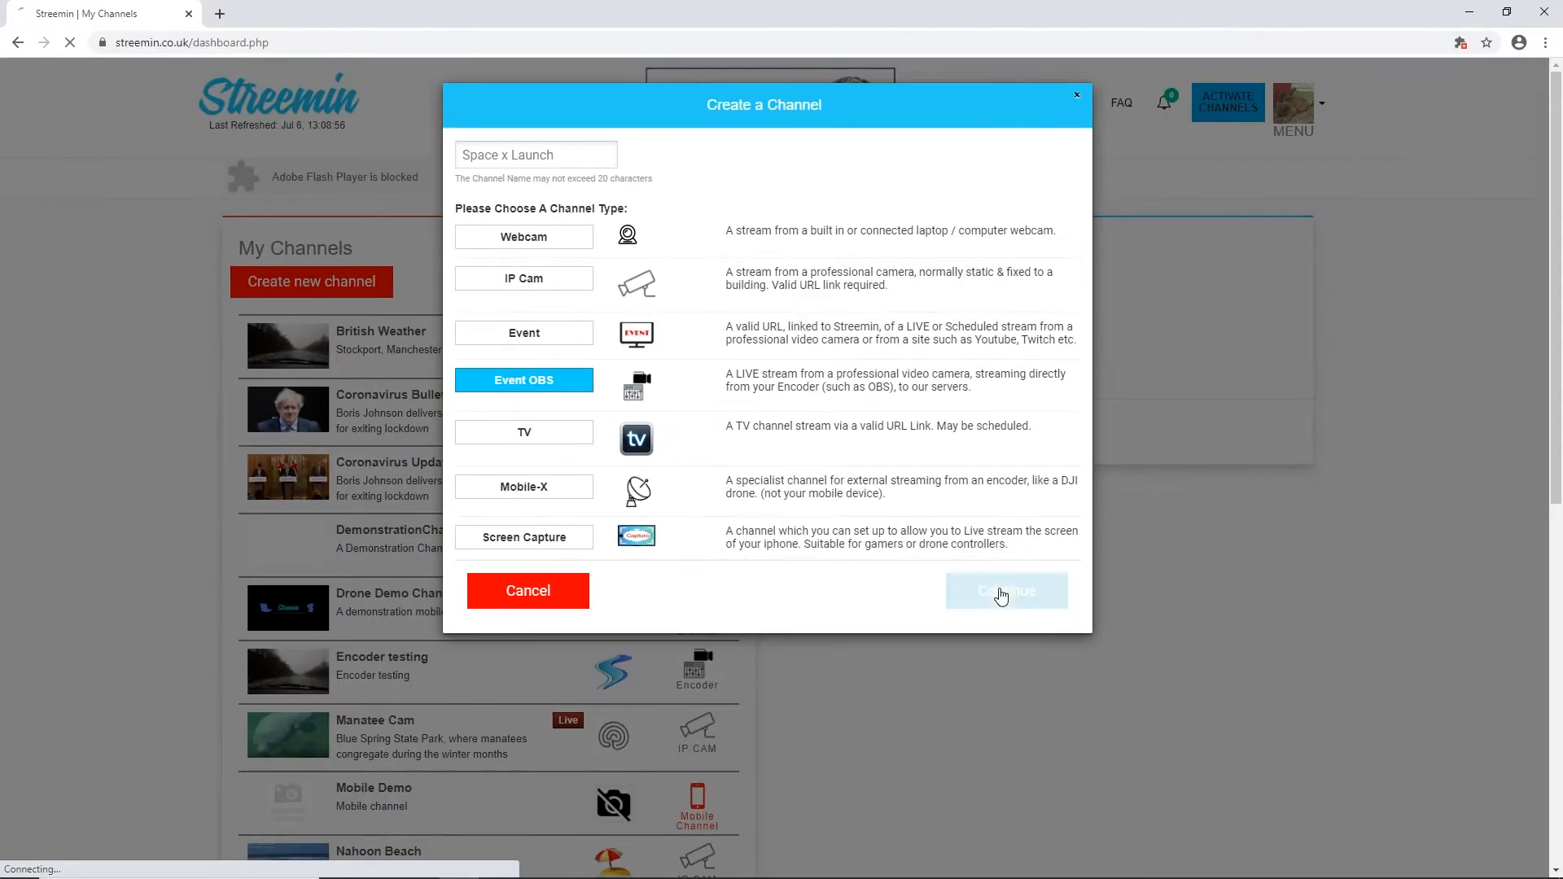
click(1132, 800)
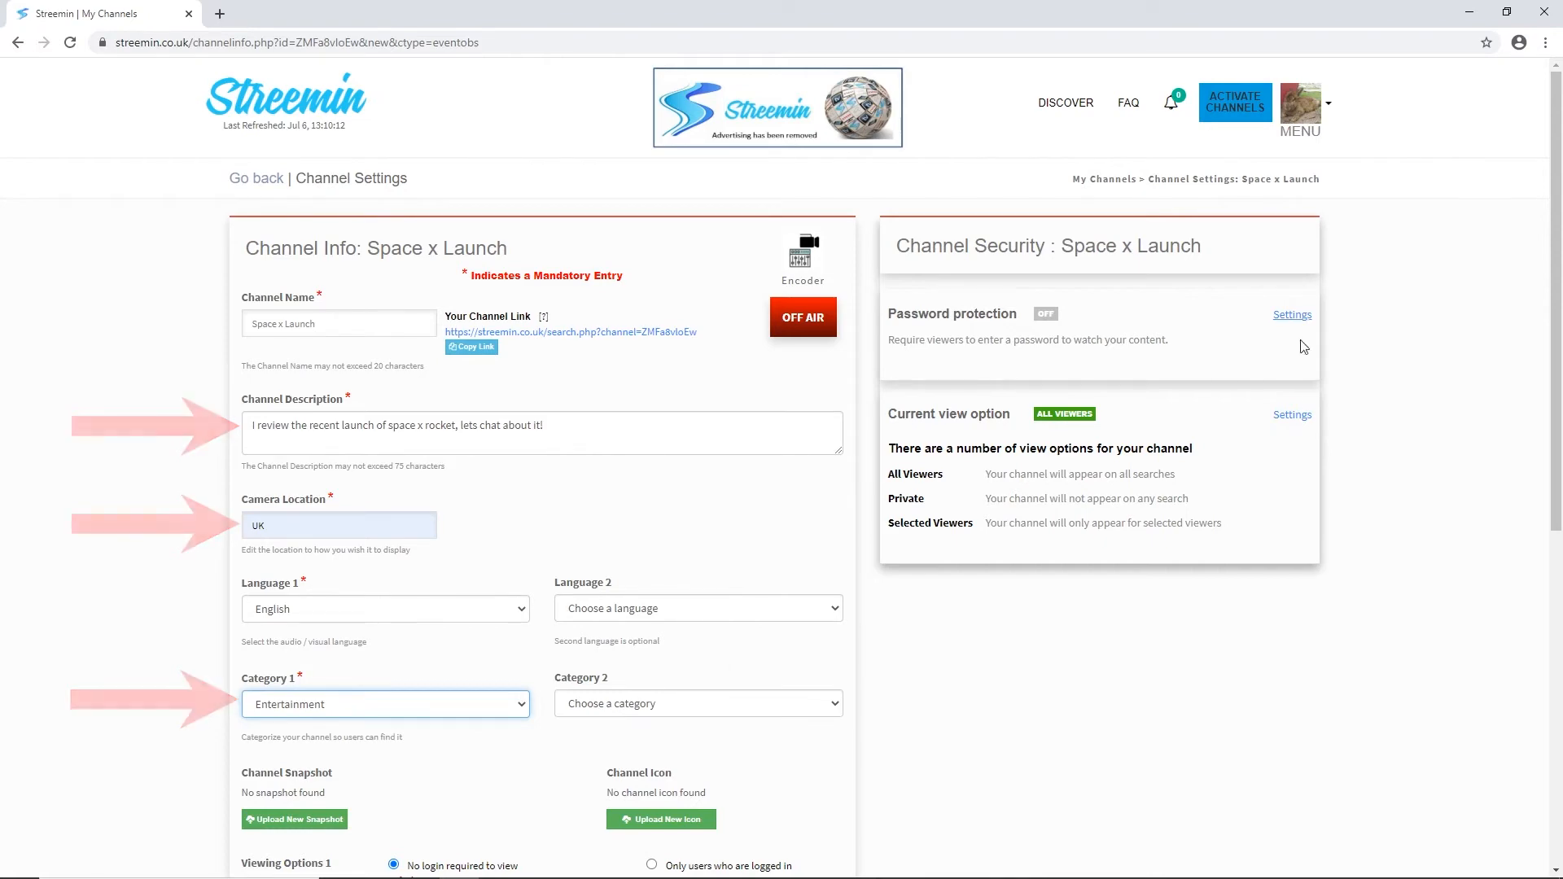
Review the channel's viewer options and password protection settings, leaving each one without saving.
click(1292, 415)
click(823, 378)
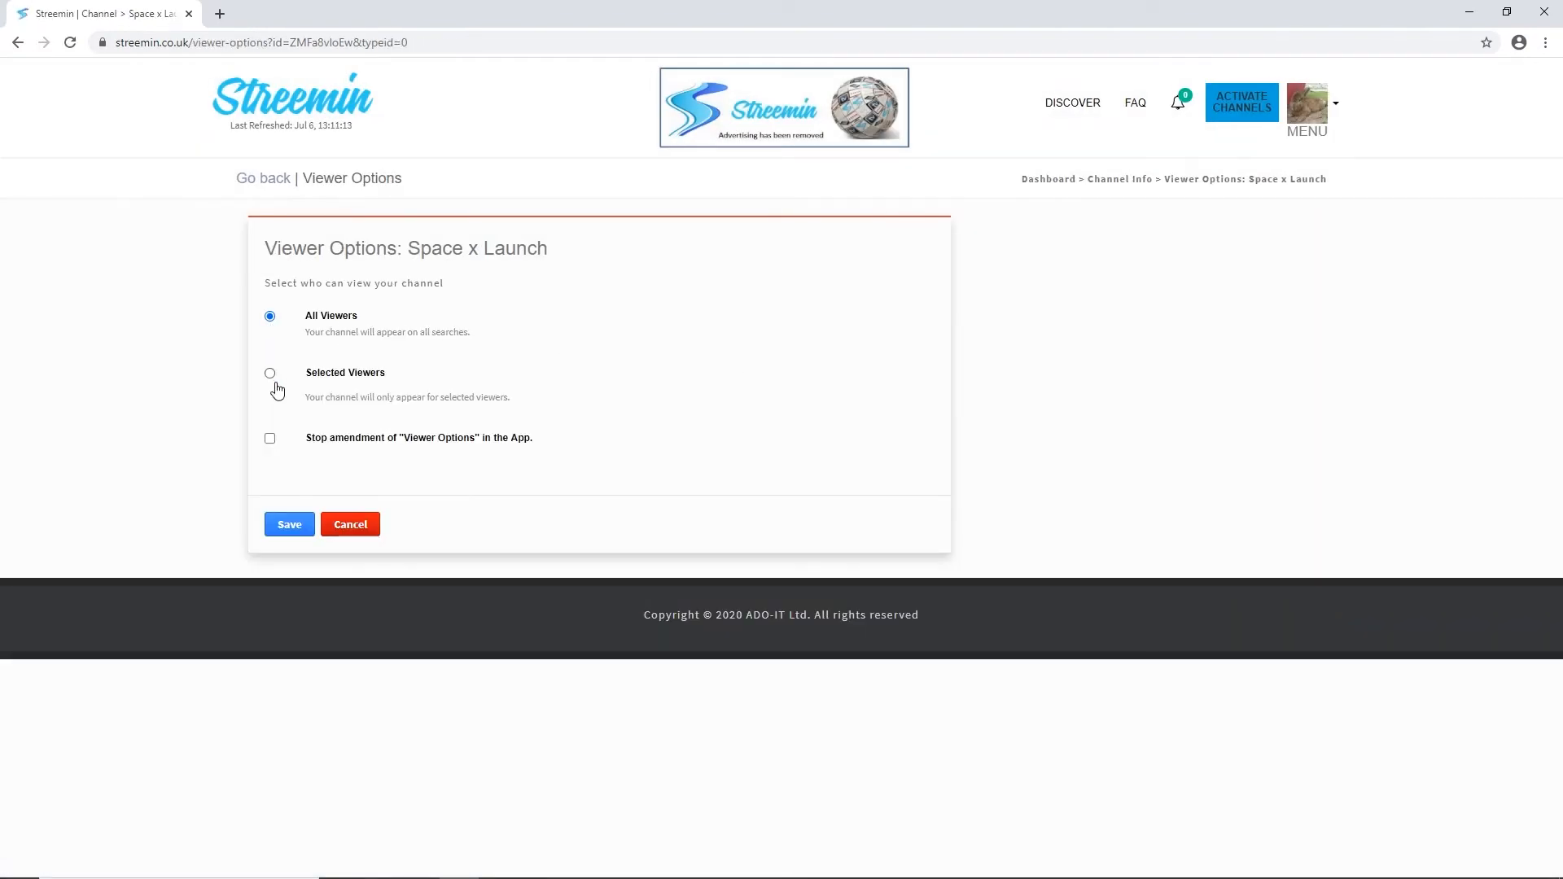
click(350, 524)
click(1292, 314)
click(810, 377)
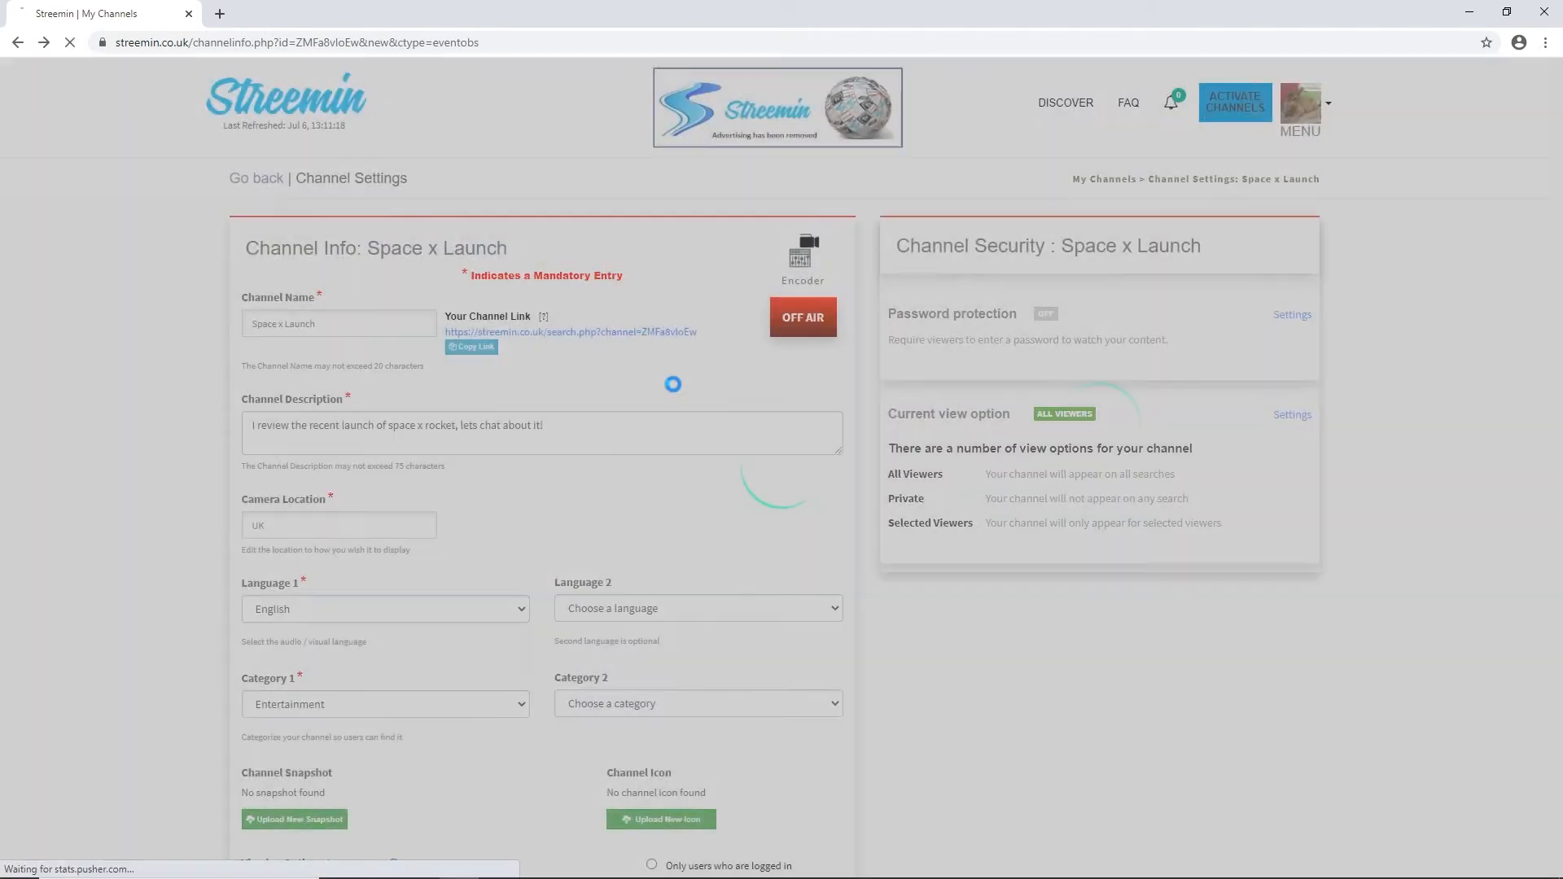
click(351, 449)
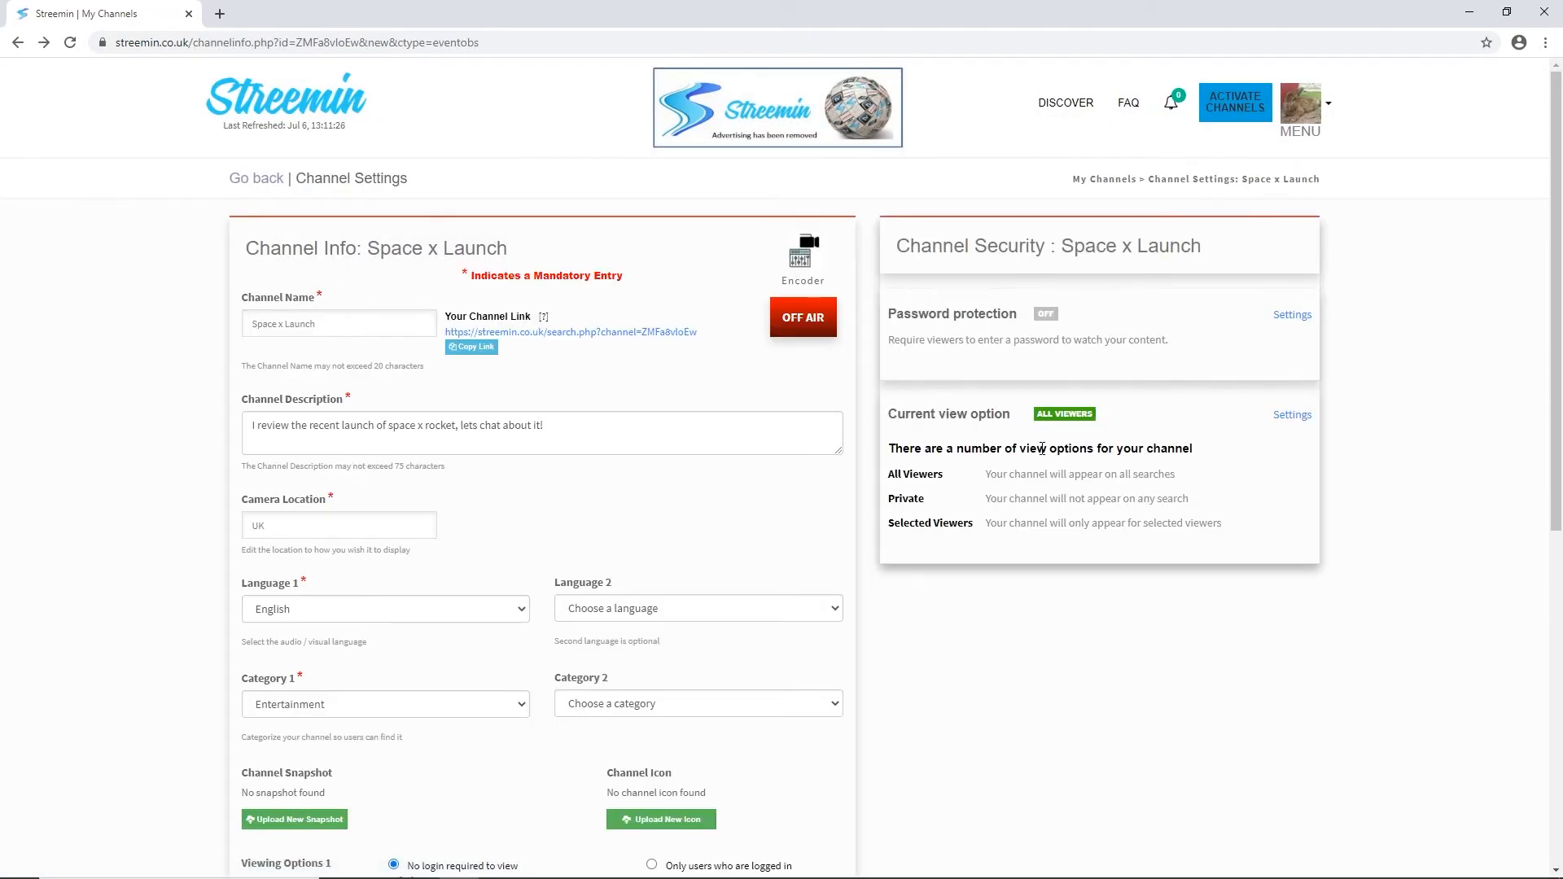
Upload the "End Slate" picture as the channel snapshot.
scroll(1042, 448, down, 7)
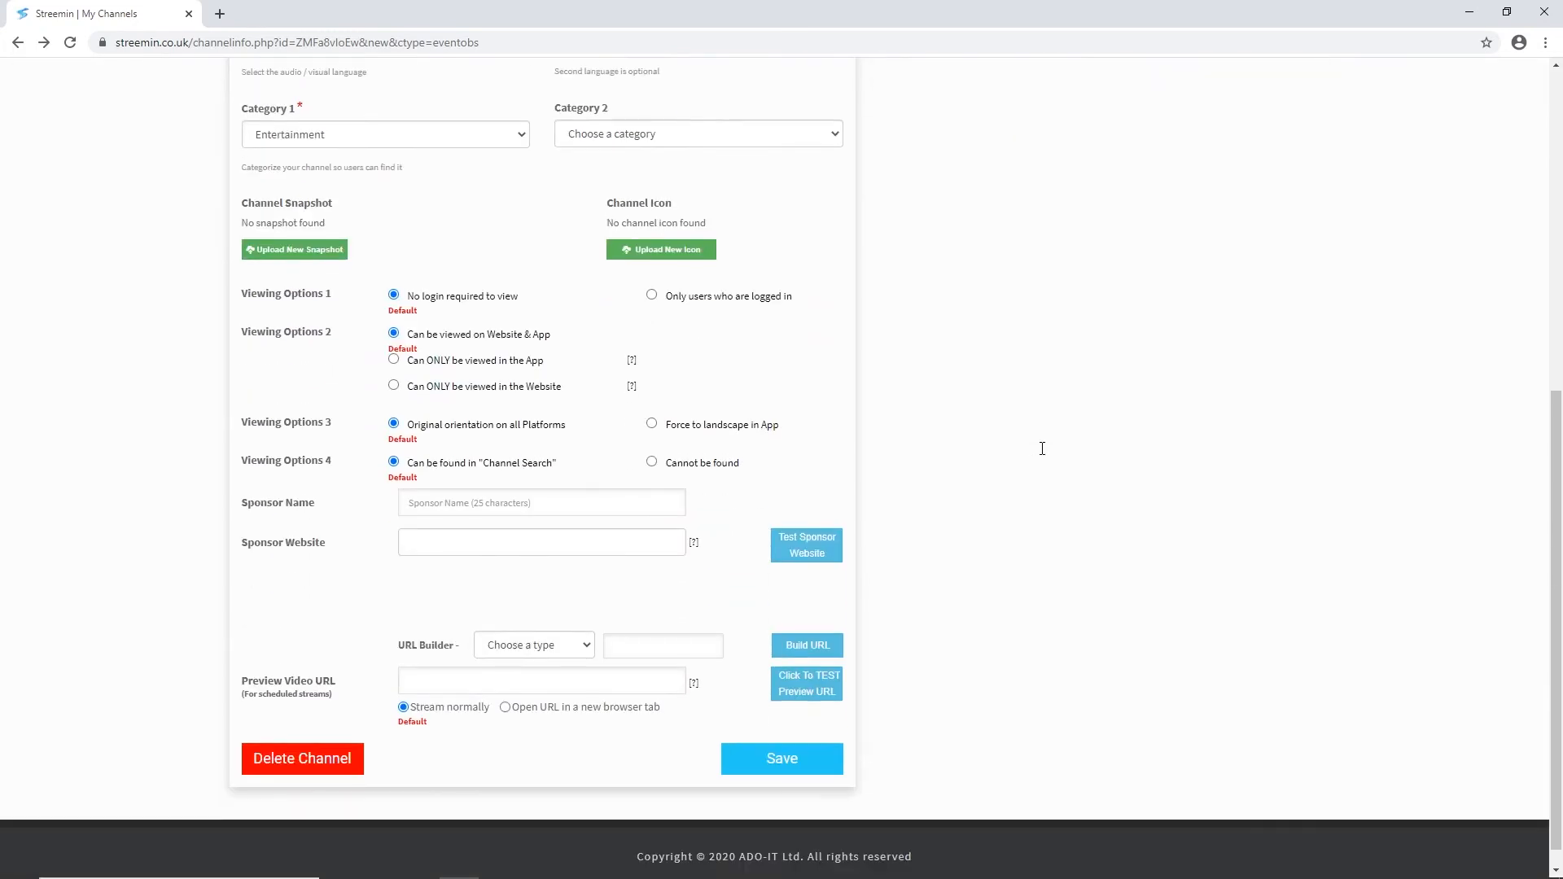
click(290, 249)
click(759, 424)
double_click(453, 134)
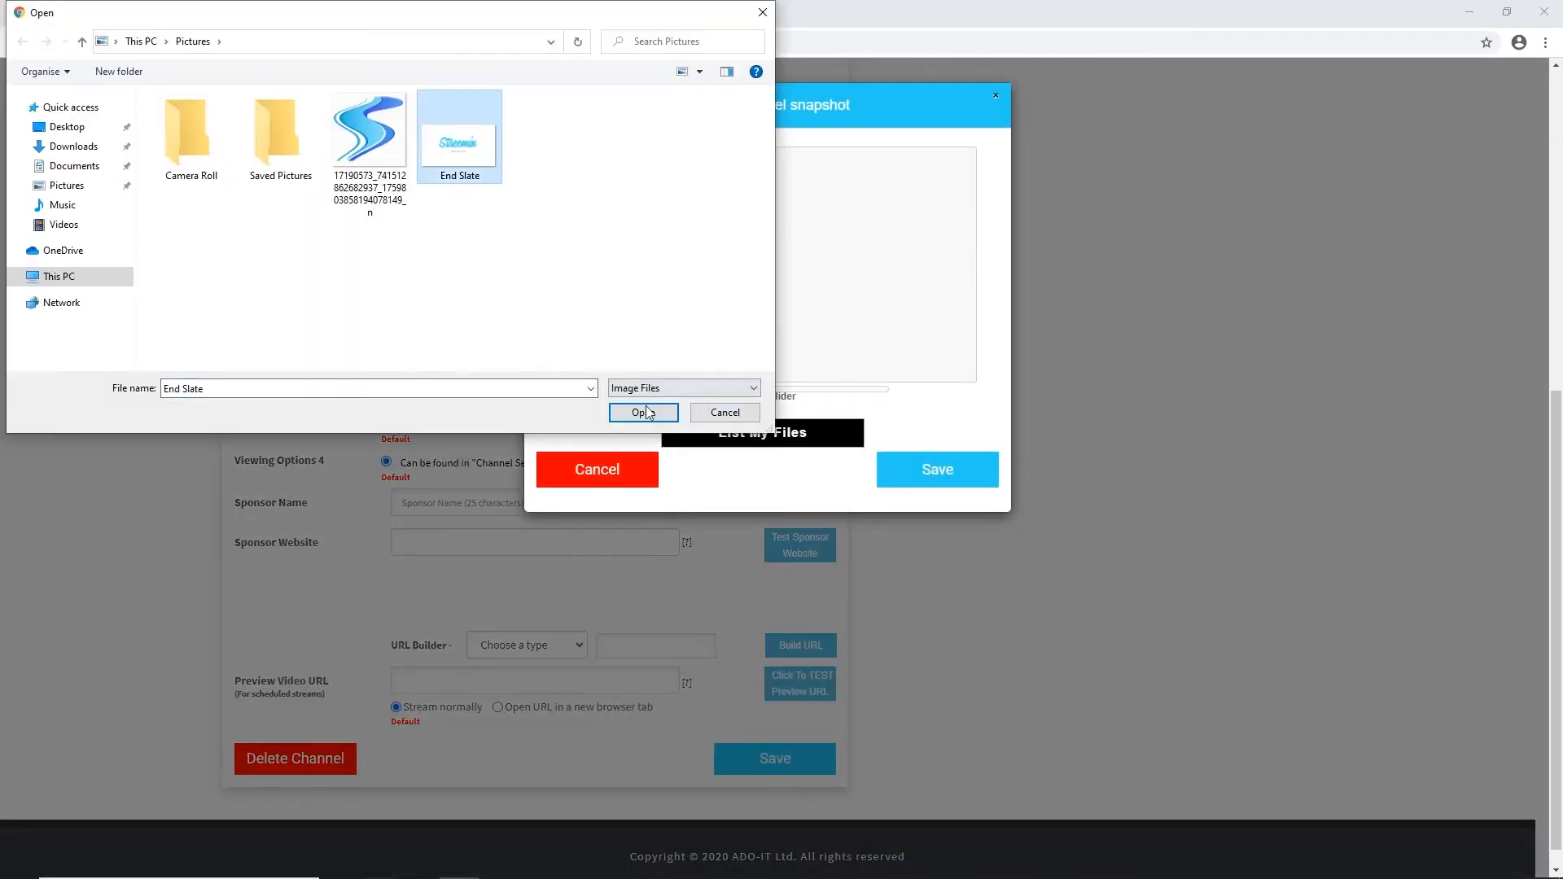
drag(652, 389, 656, 389)
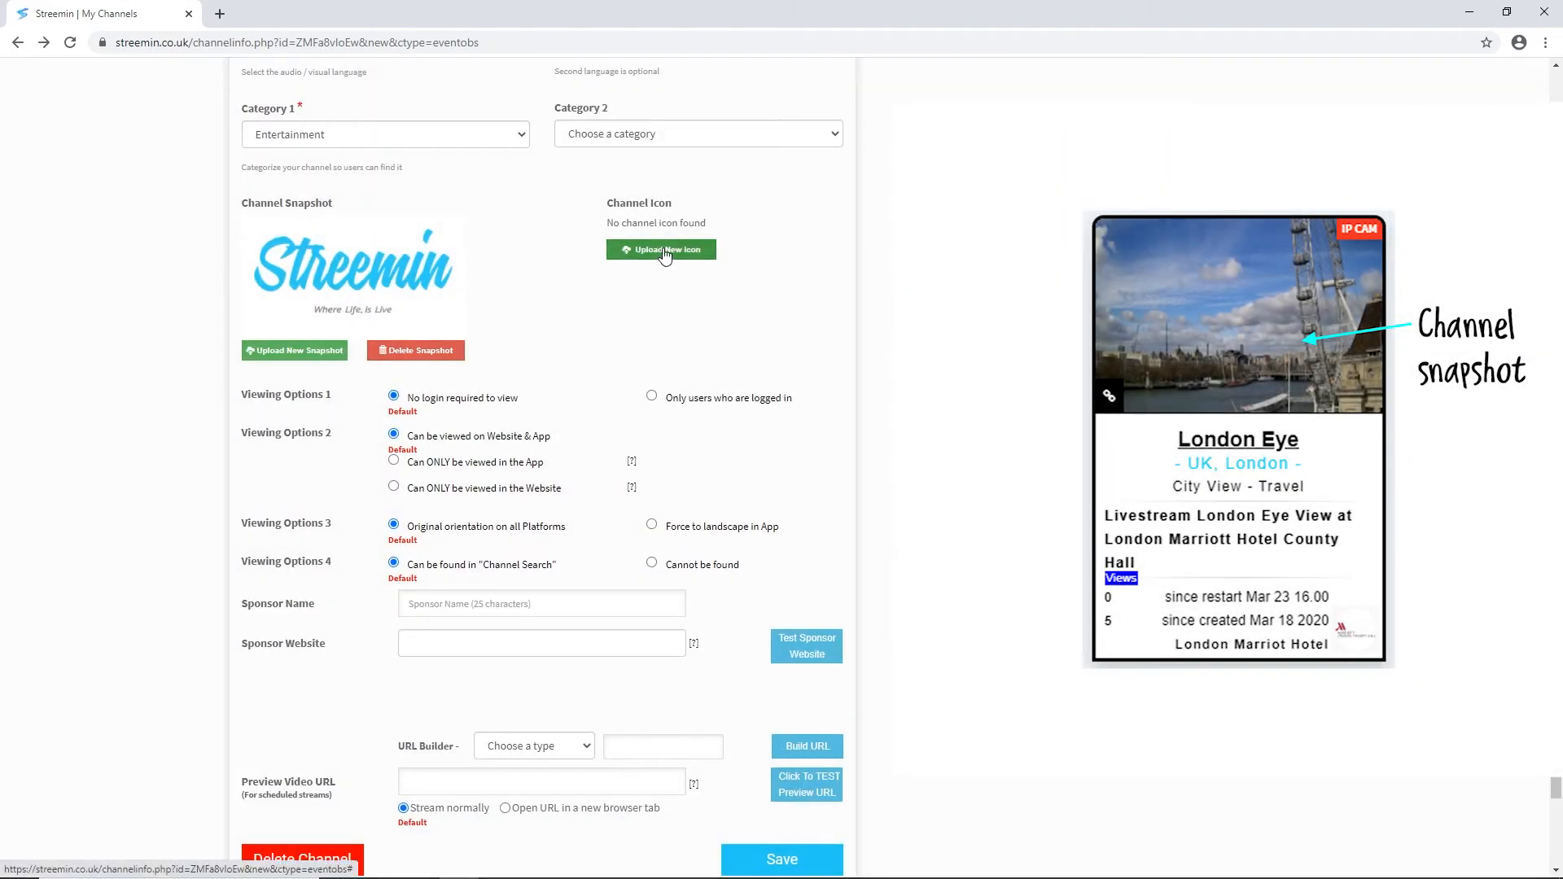
Upload the blue S-shaped logo picture from the Pictures folder as the channel icon.
click(663, 255)
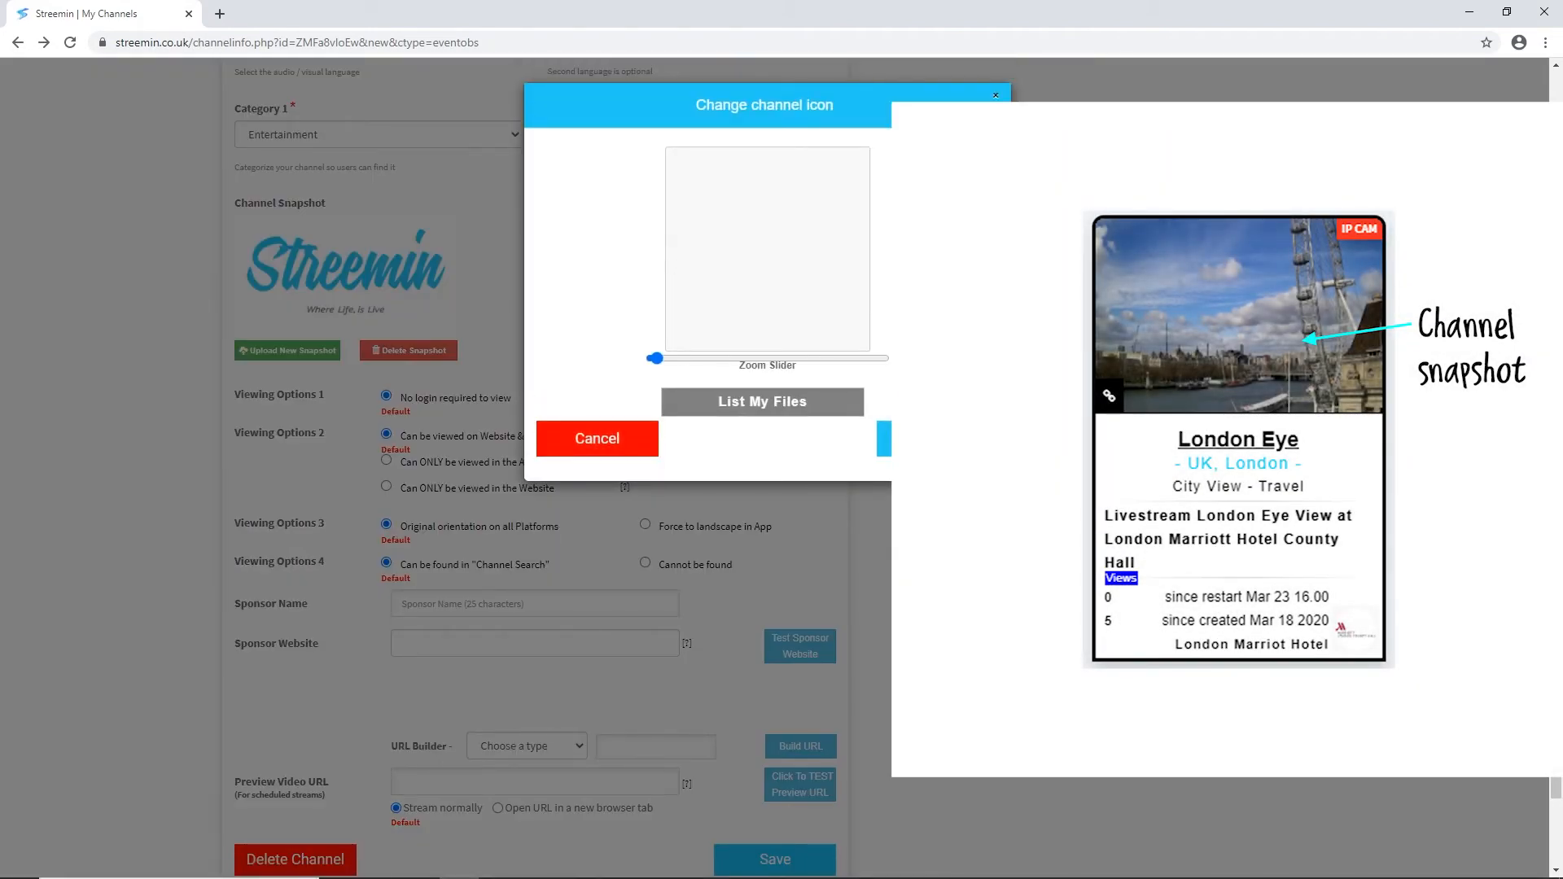
click(720, 392)
click(366, 157)
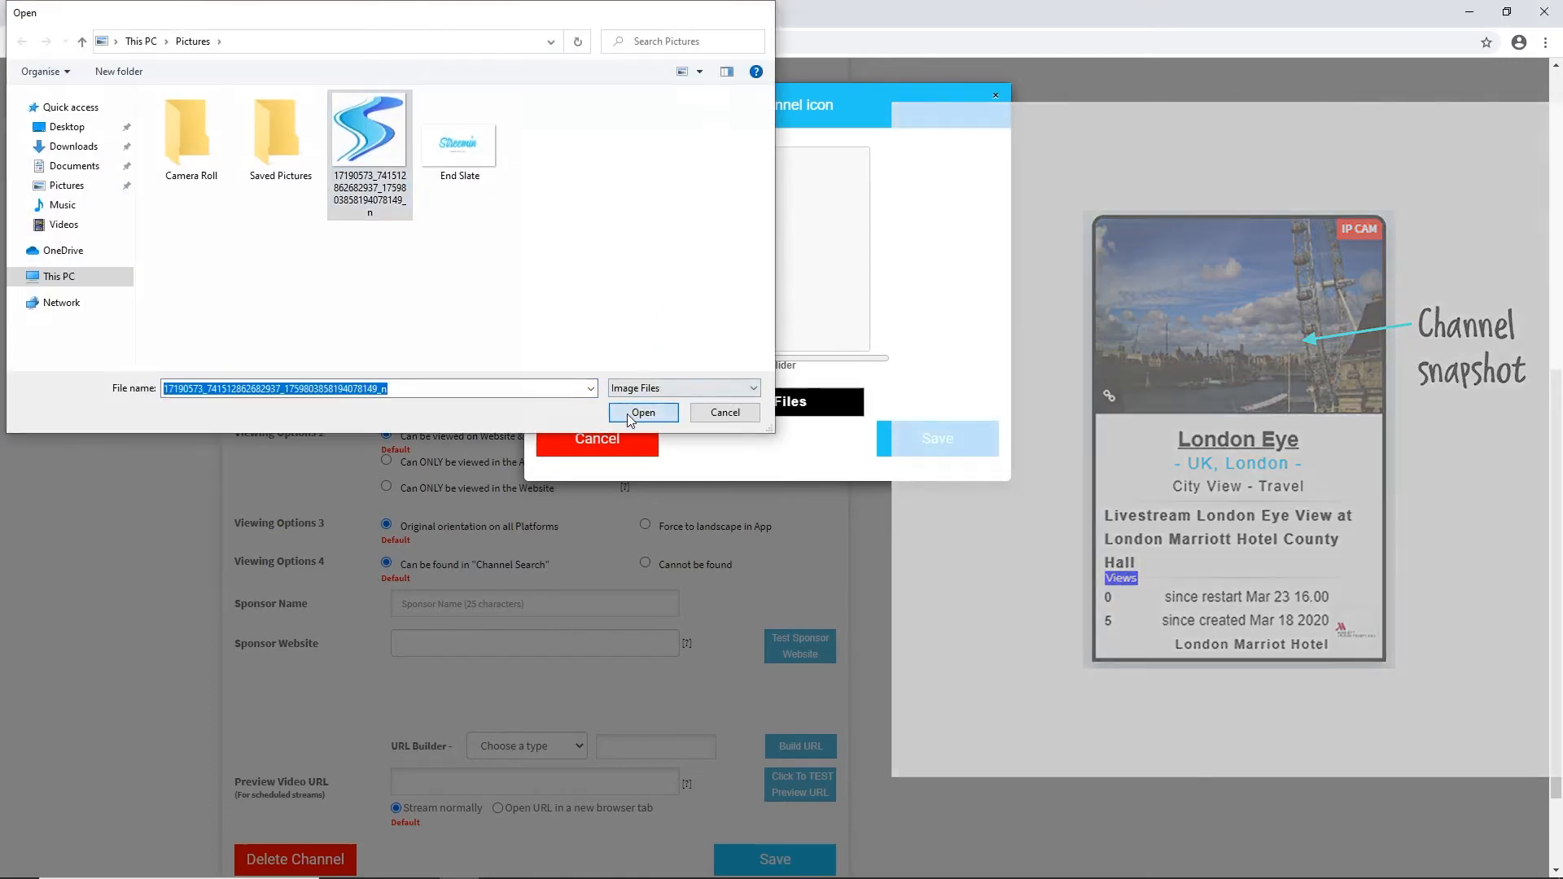
click(632, 508)
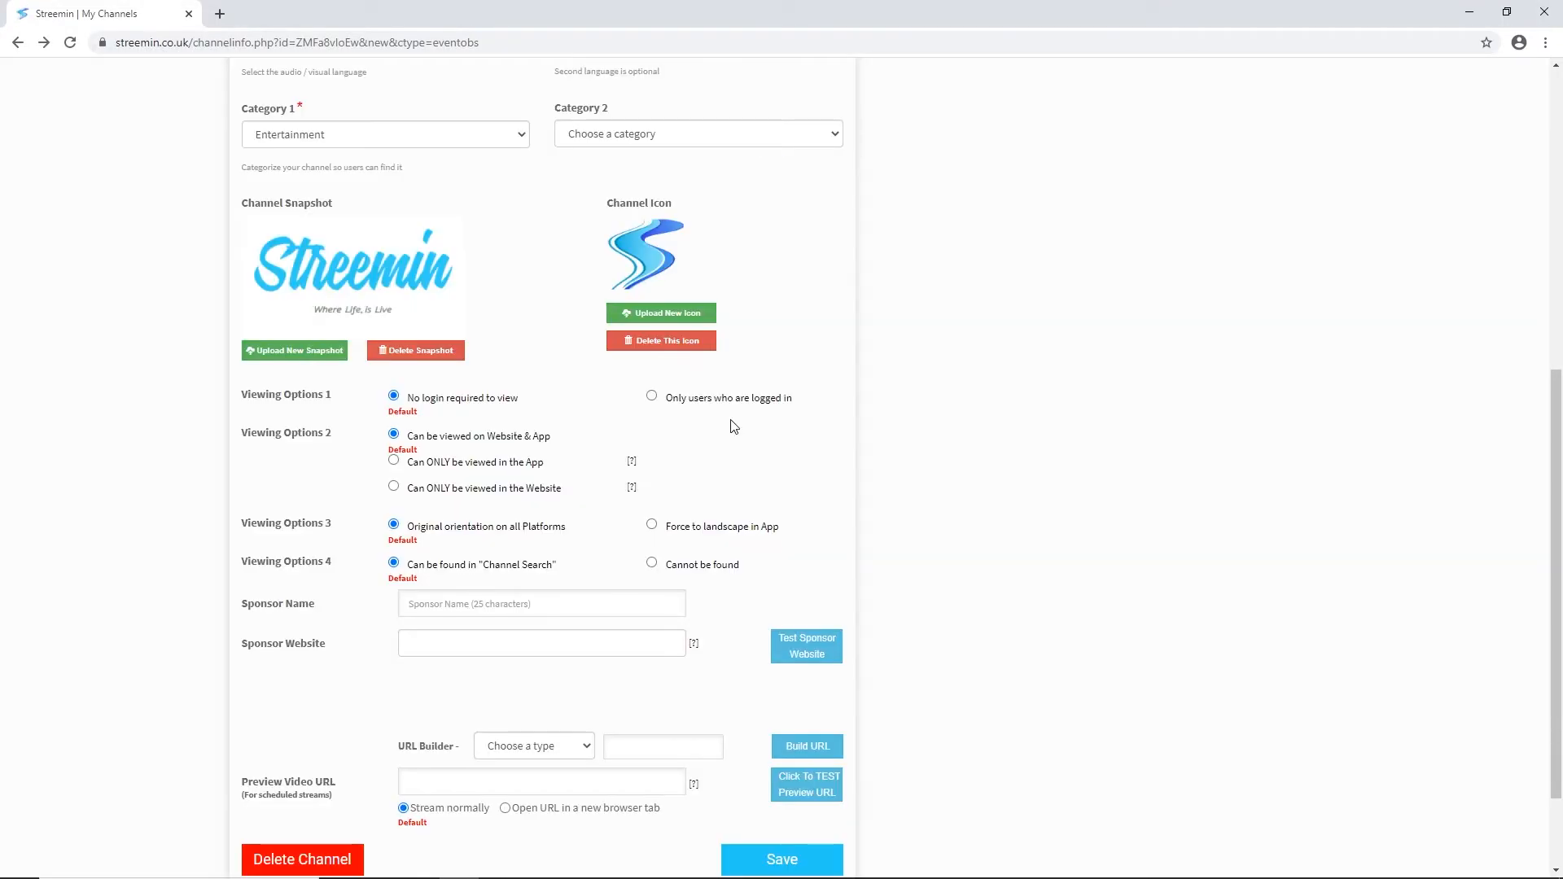
scroll(734, 426, down, 3)
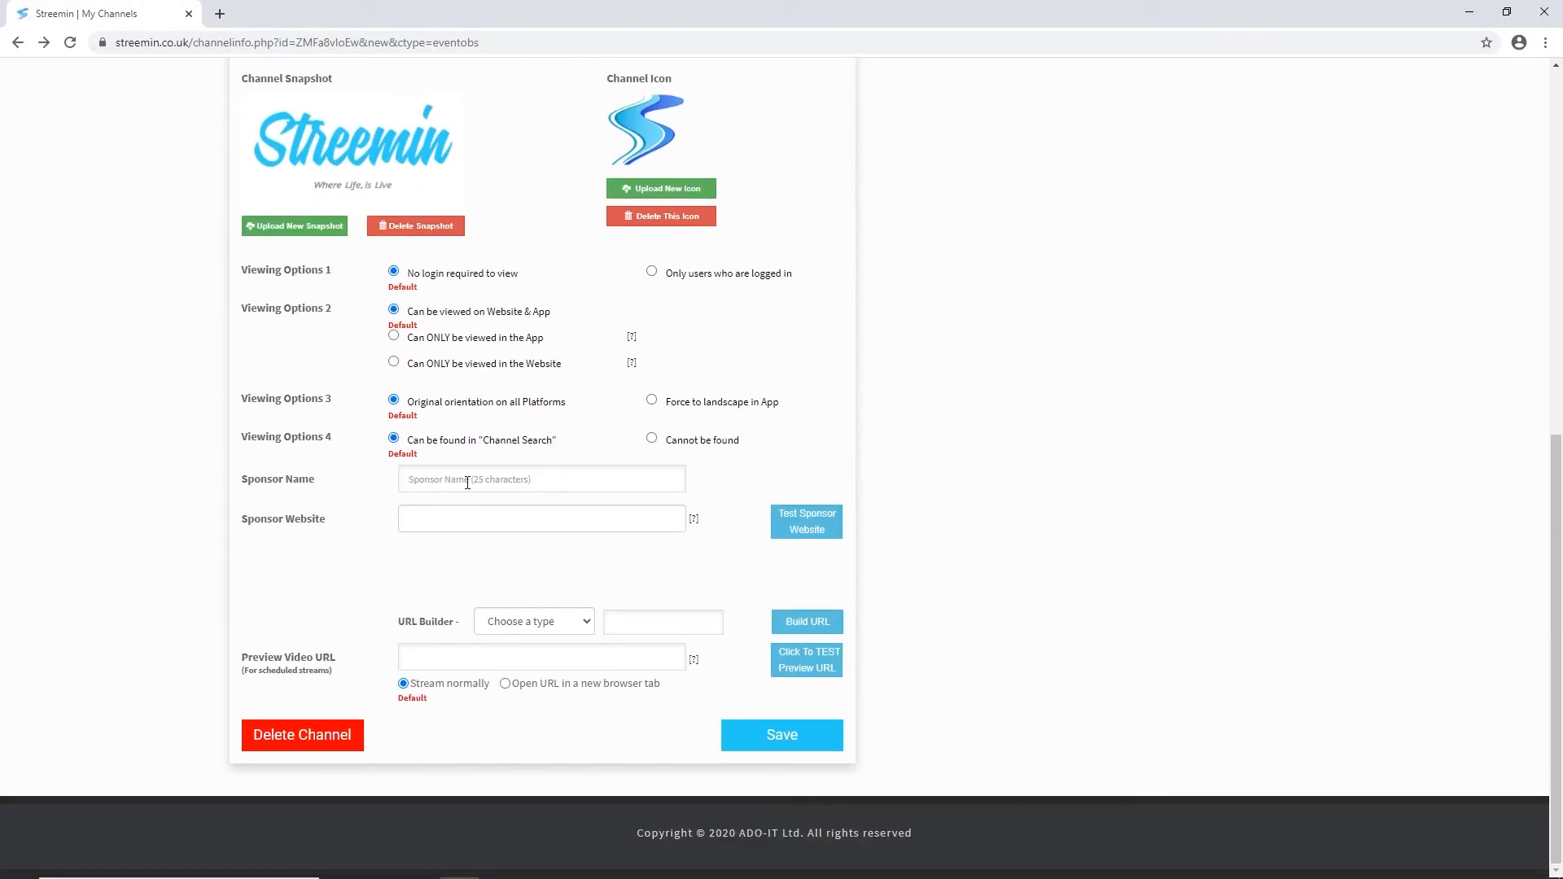
click(448, 479)
click(452, 513)
click(452, 519)
click(448, 553)
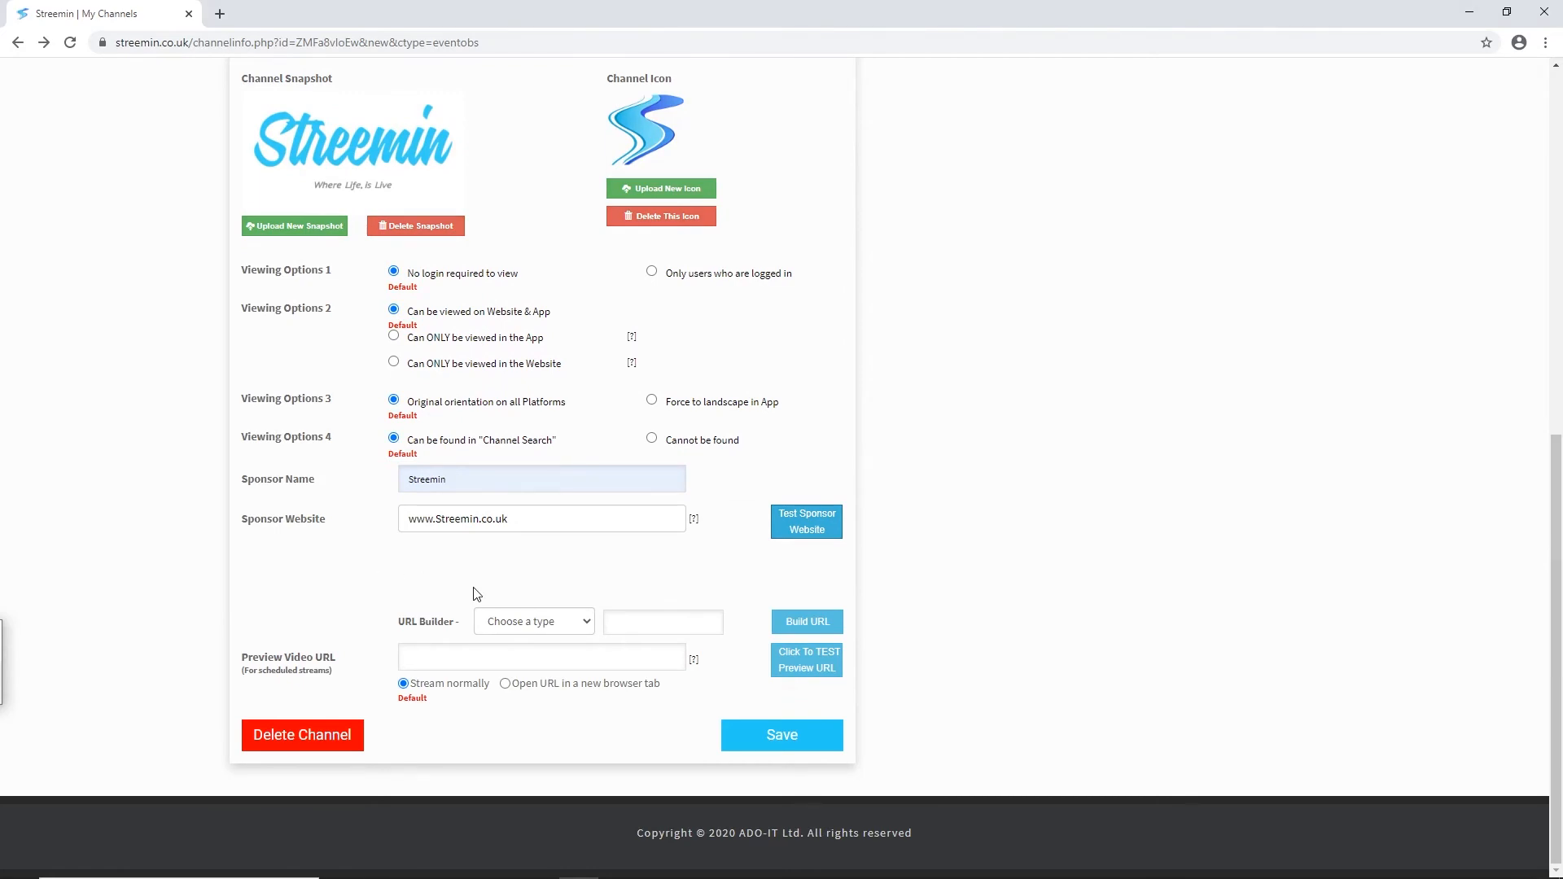
Check the available URL Builder types without choosing one, and save the channel settings.
click(551, 623)
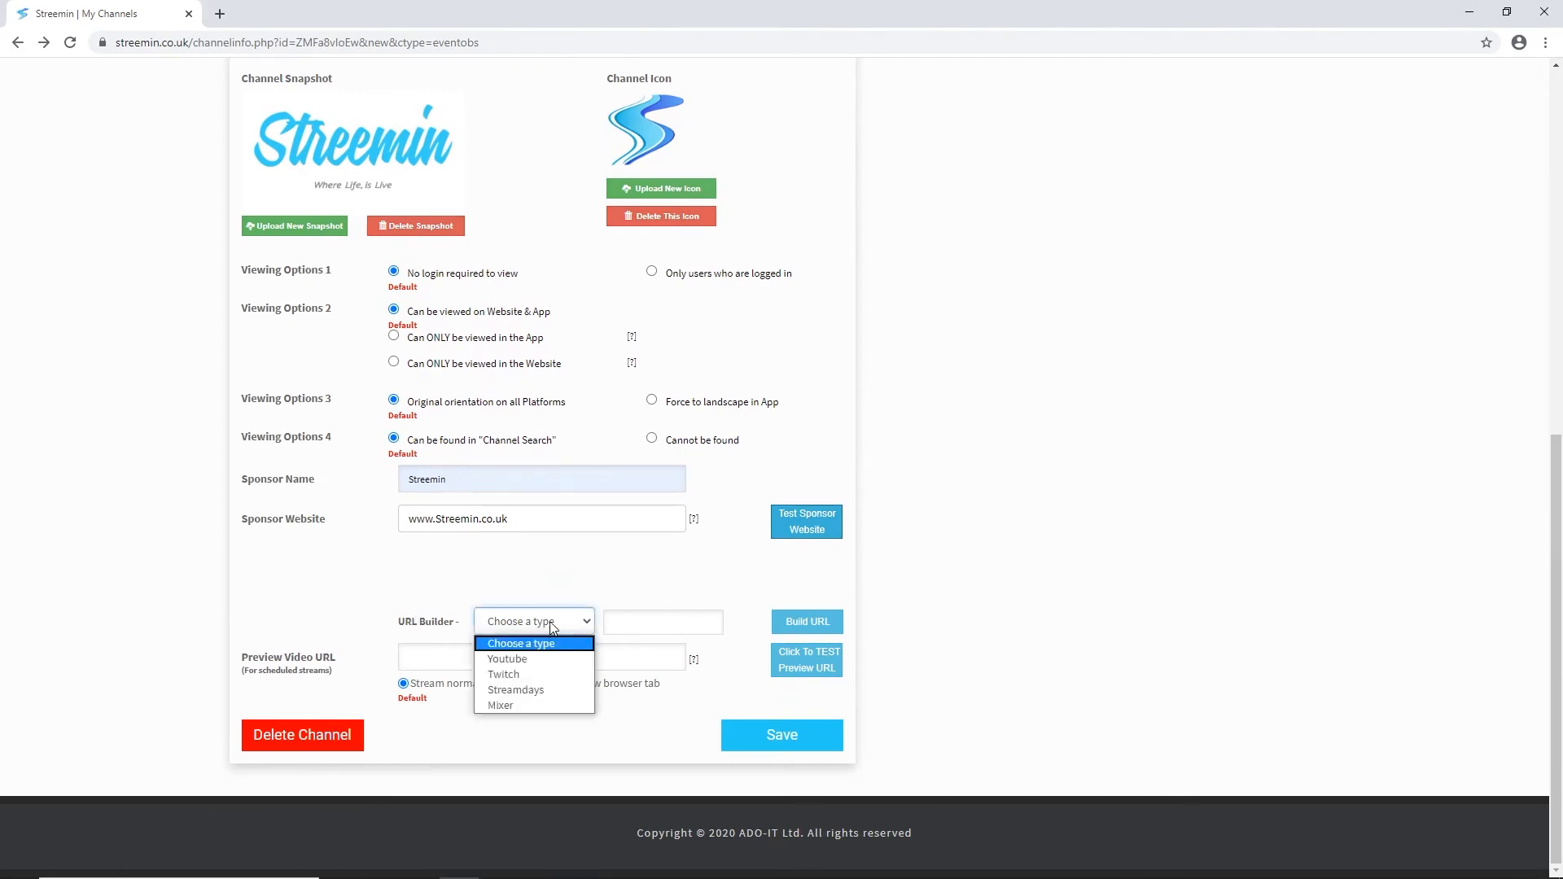
click(550, 621)
click(668, 621)
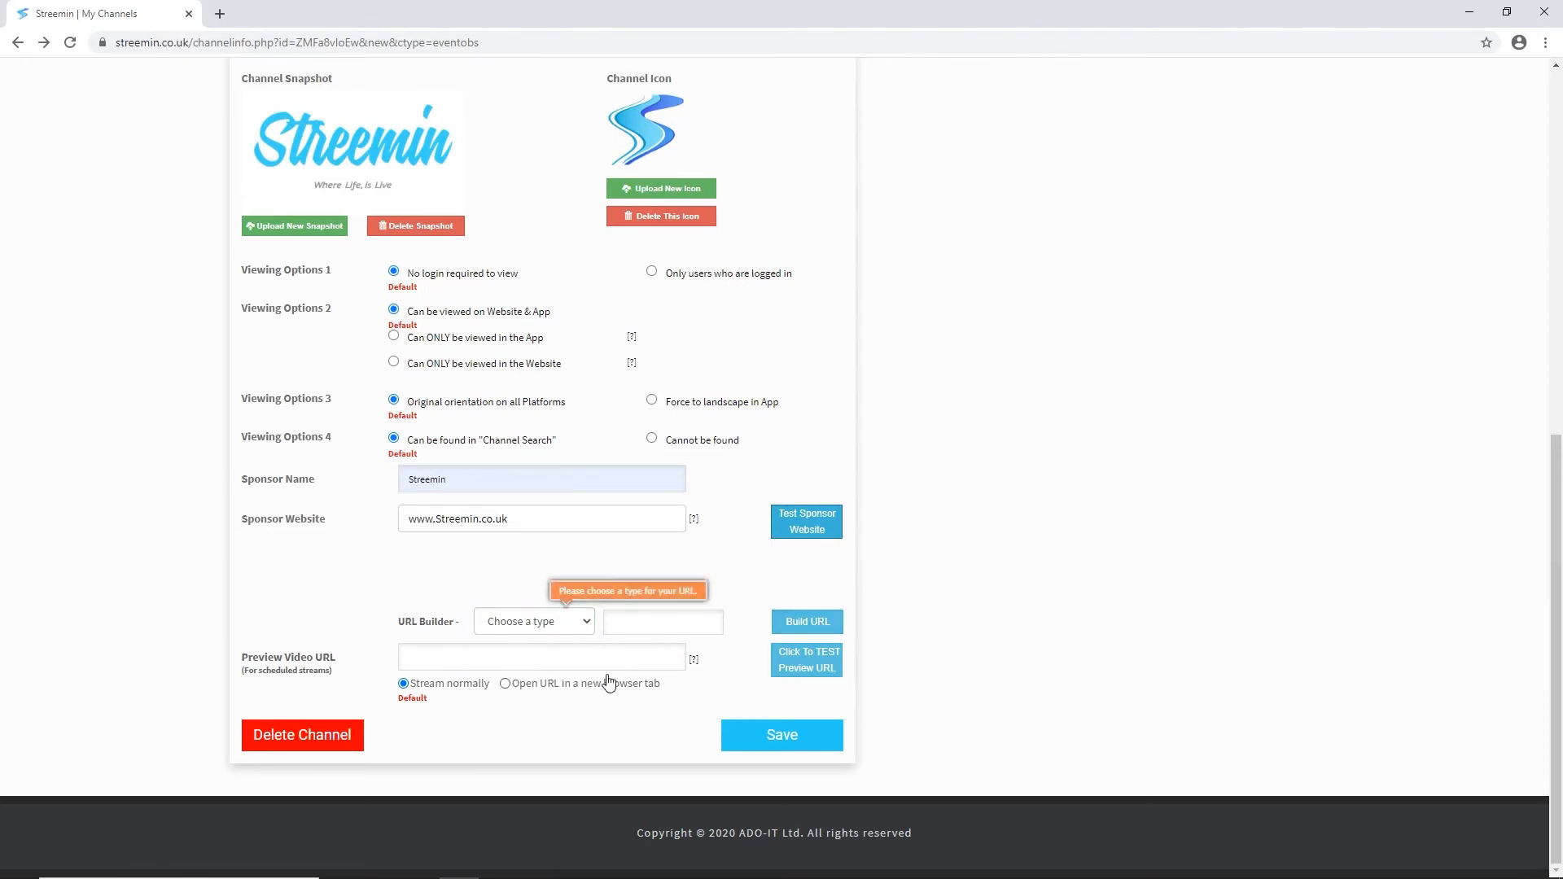
click(784, 748)
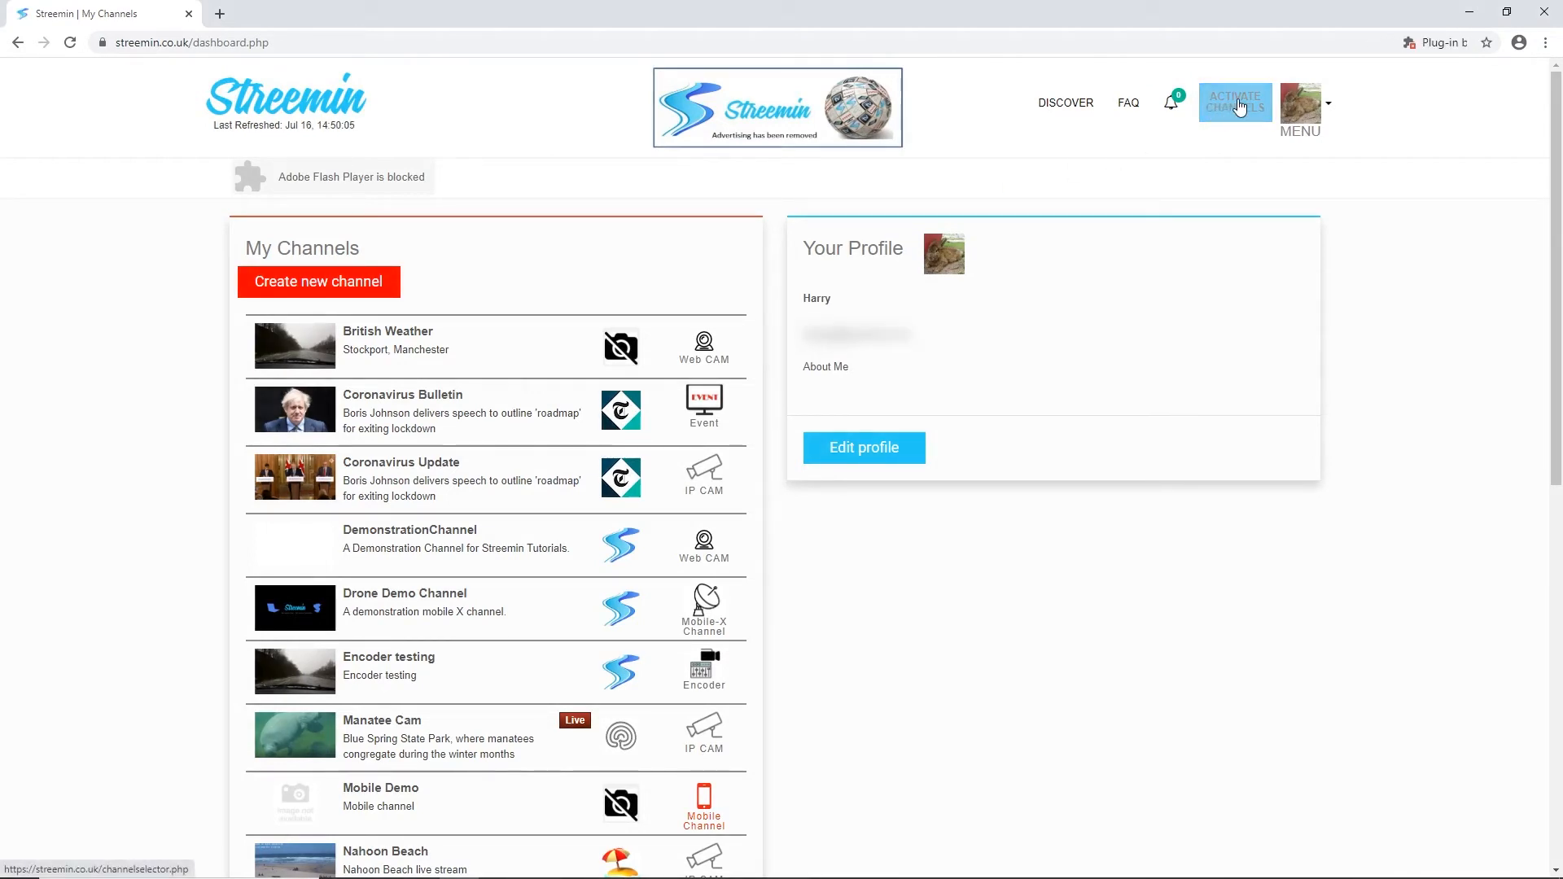
Activate the Space x Launch channel, accept the broadcasting terms to make it live, and decline notifying followers.
click(1239, 107)
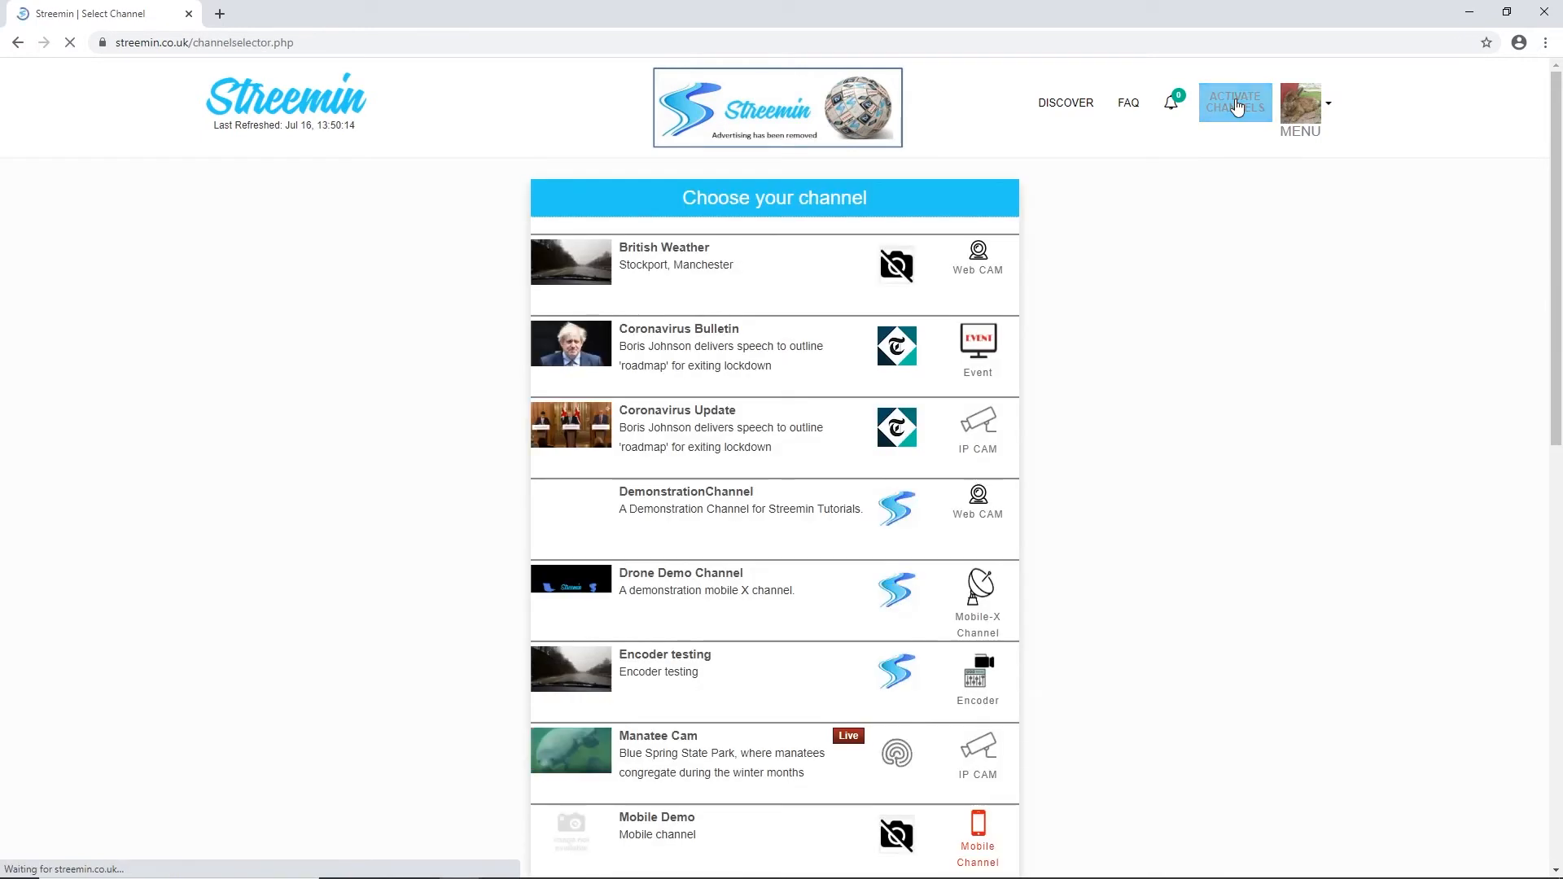
scroll(853, 305, down, 7)
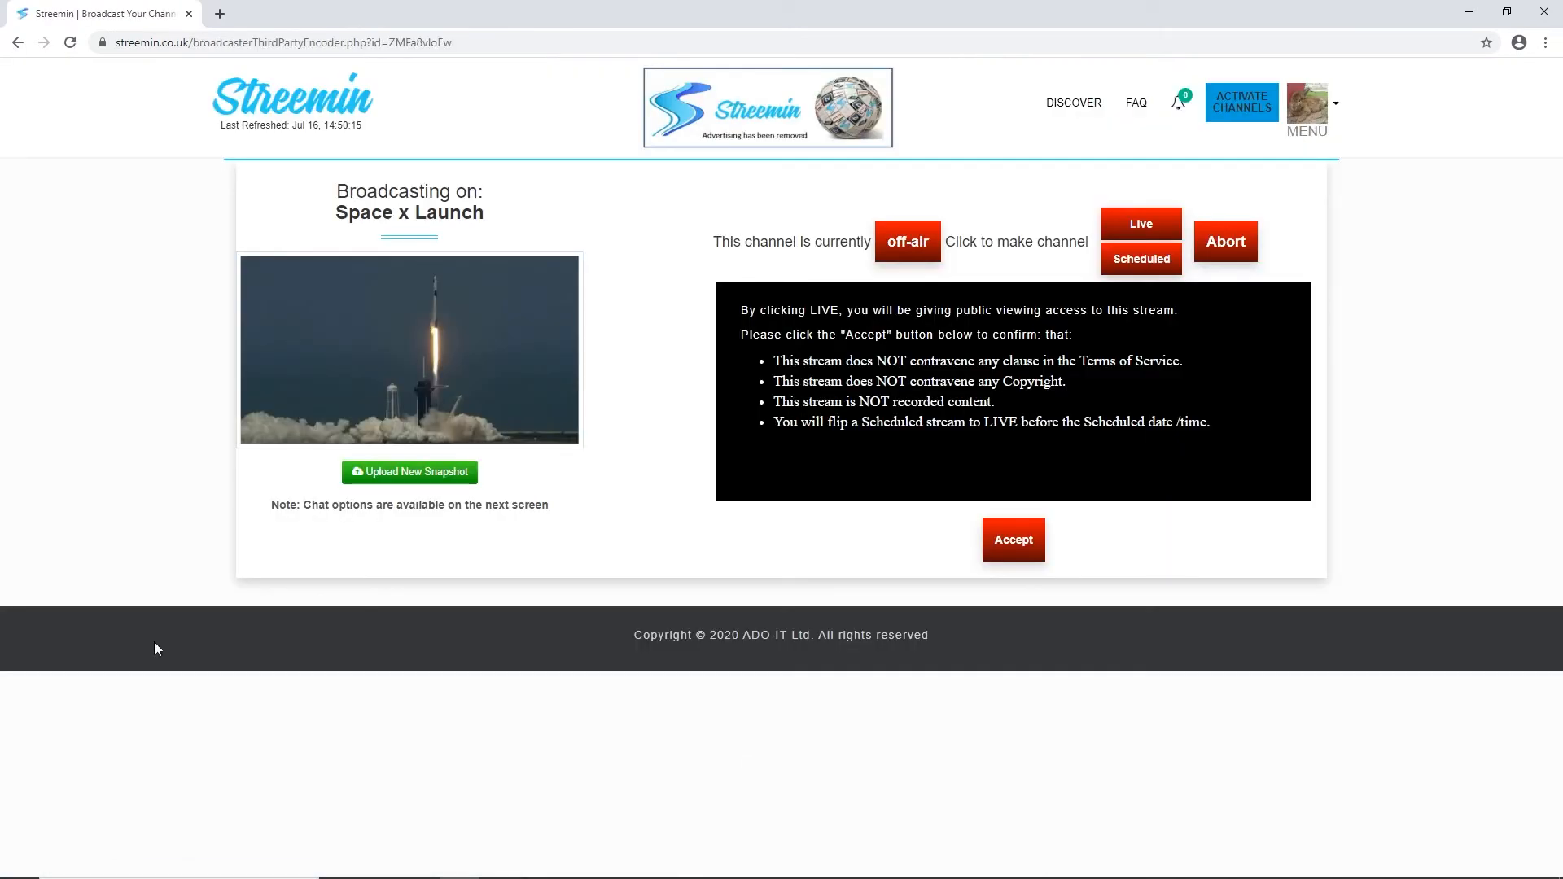
click(1137, 227)
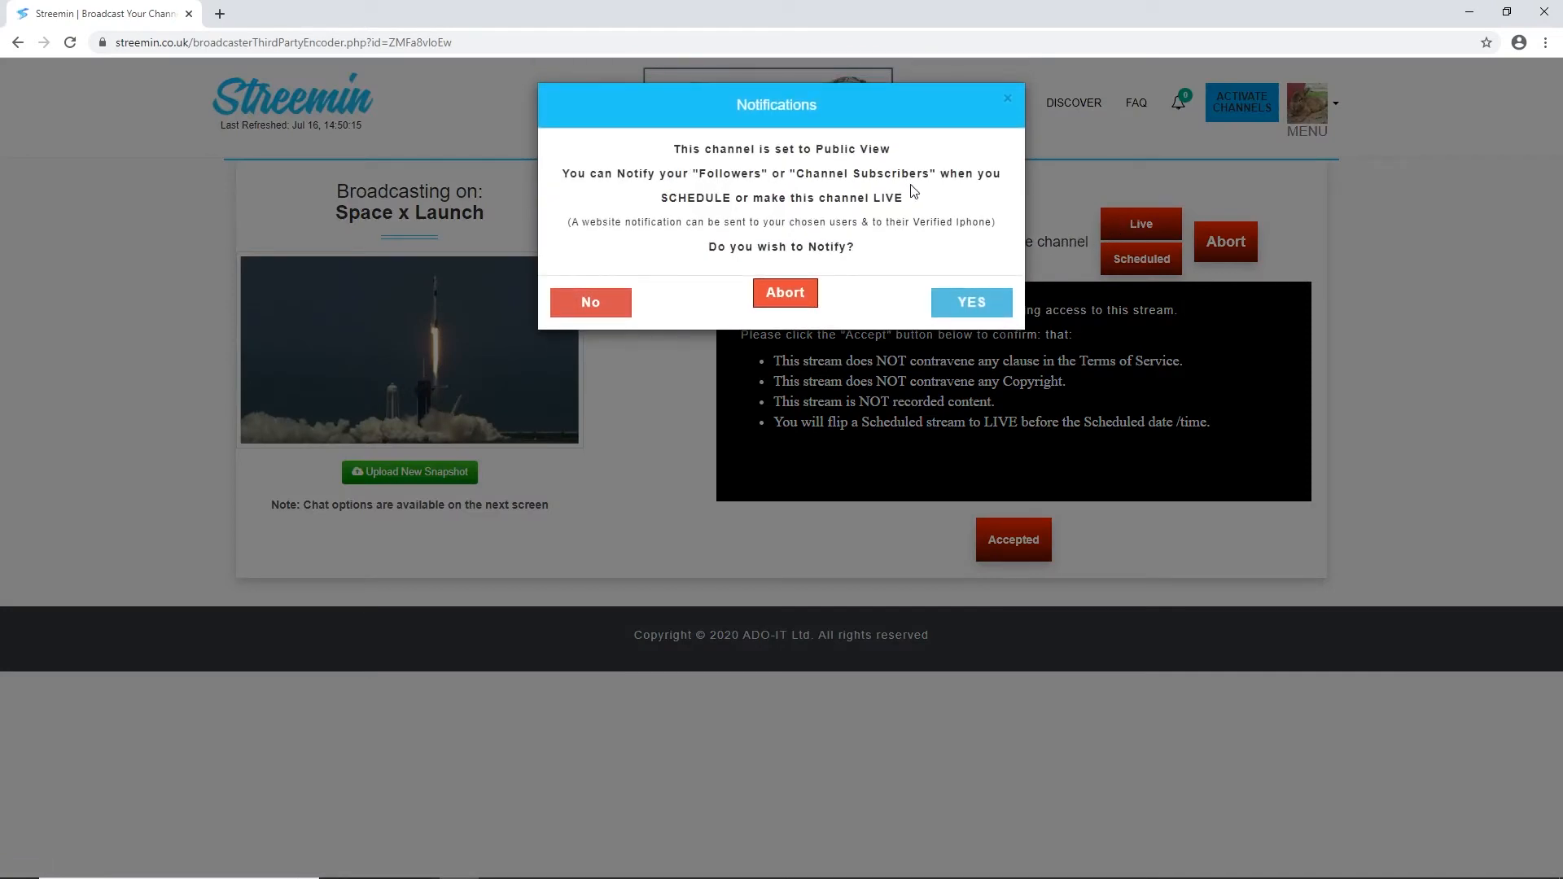
click(576, 298)
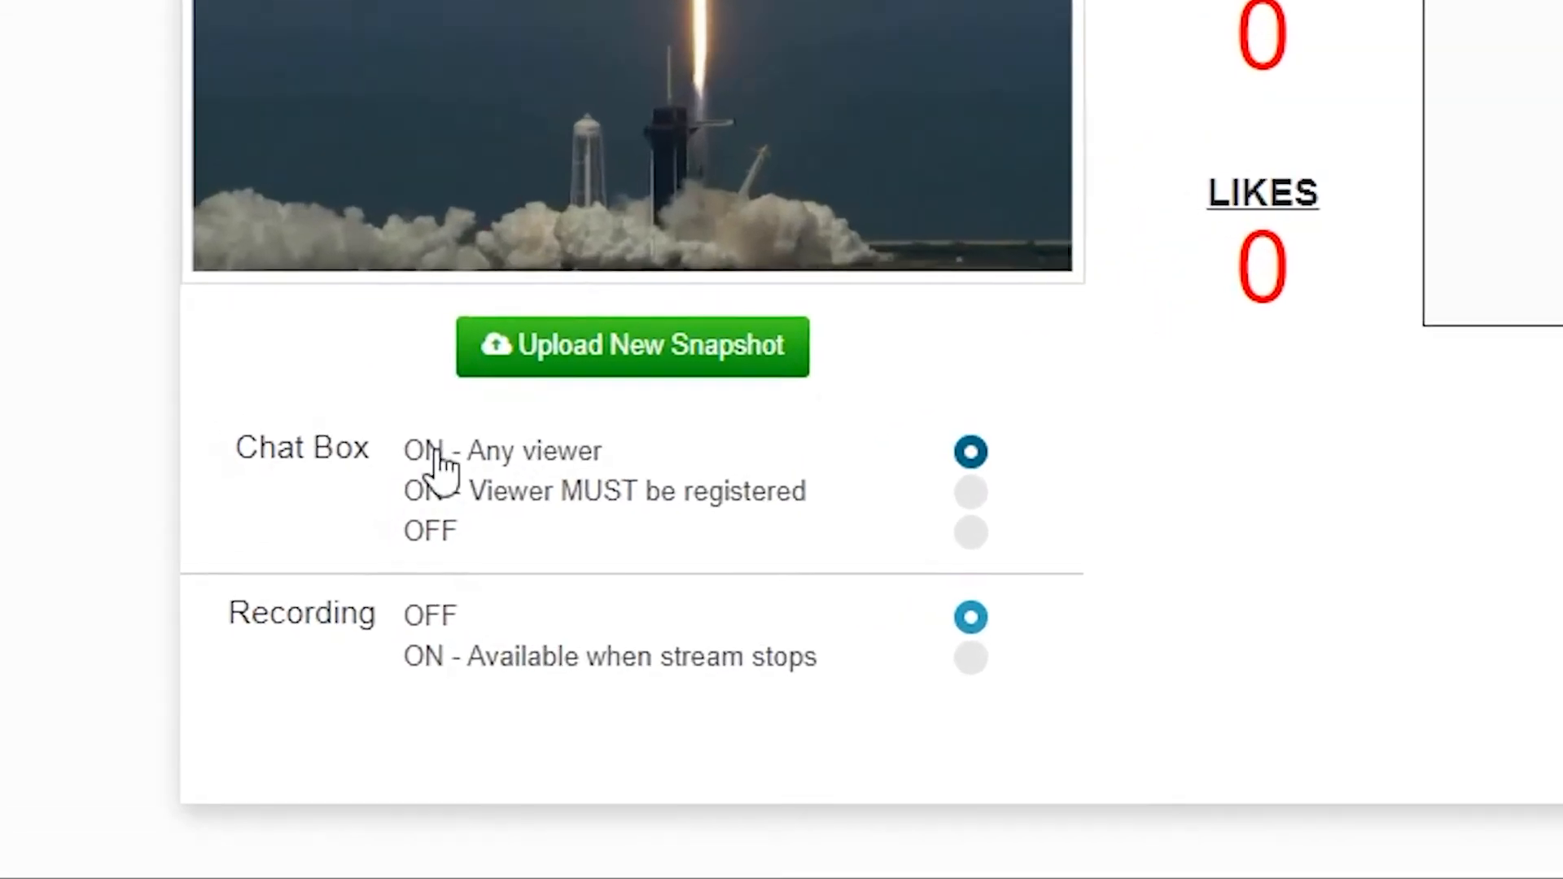
Try restricting the Chat Box to registered viewers and turning it off, and set it back to "ON - Any viewer".
click(480, 513)
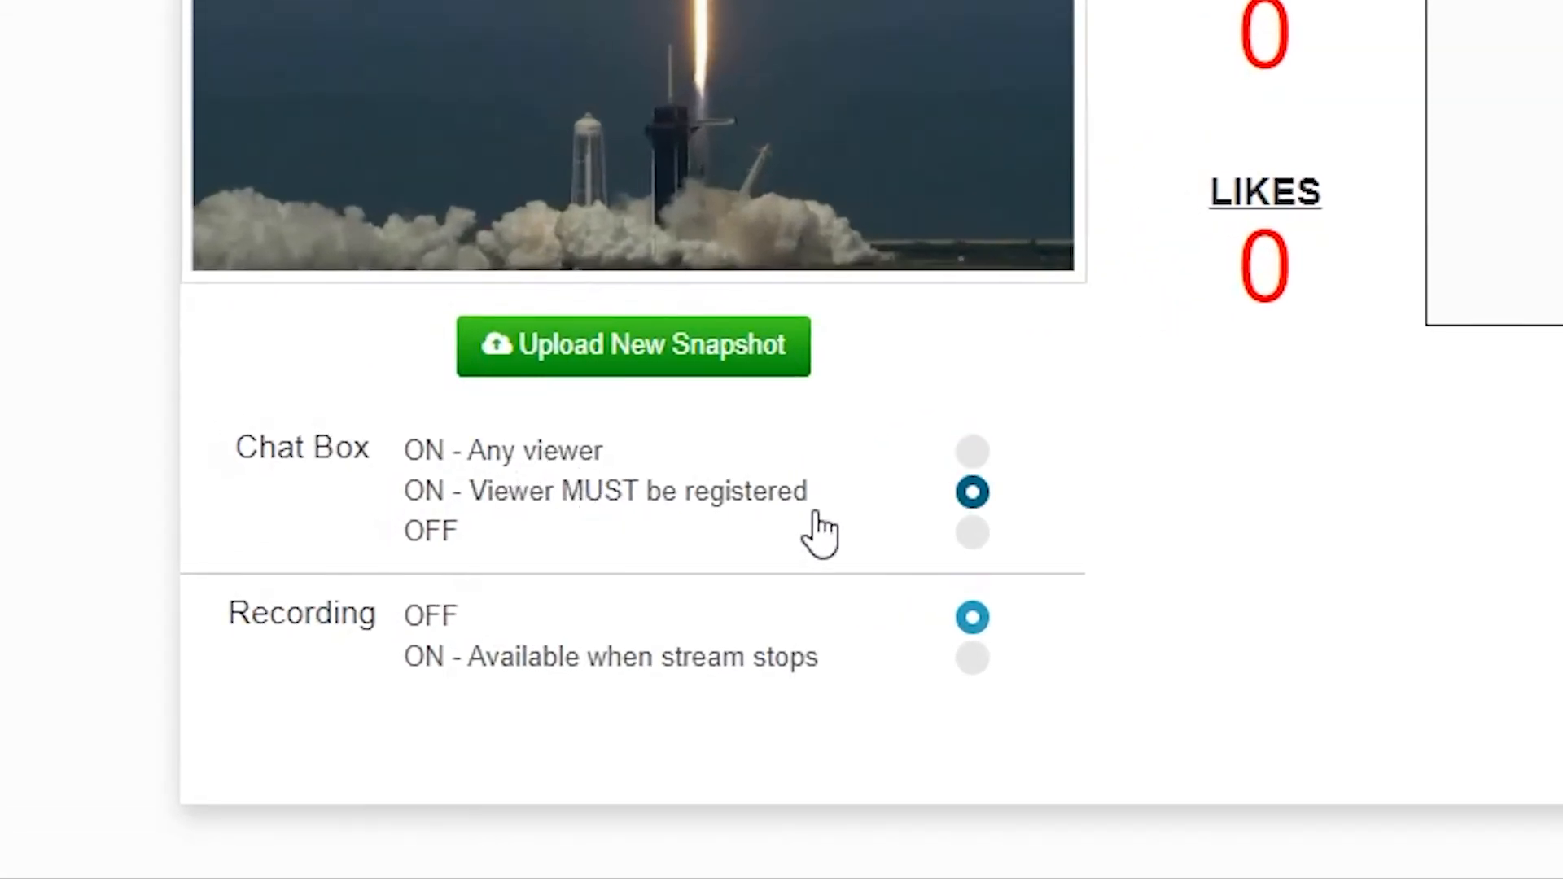
click(857, 539)
click(865, 462)
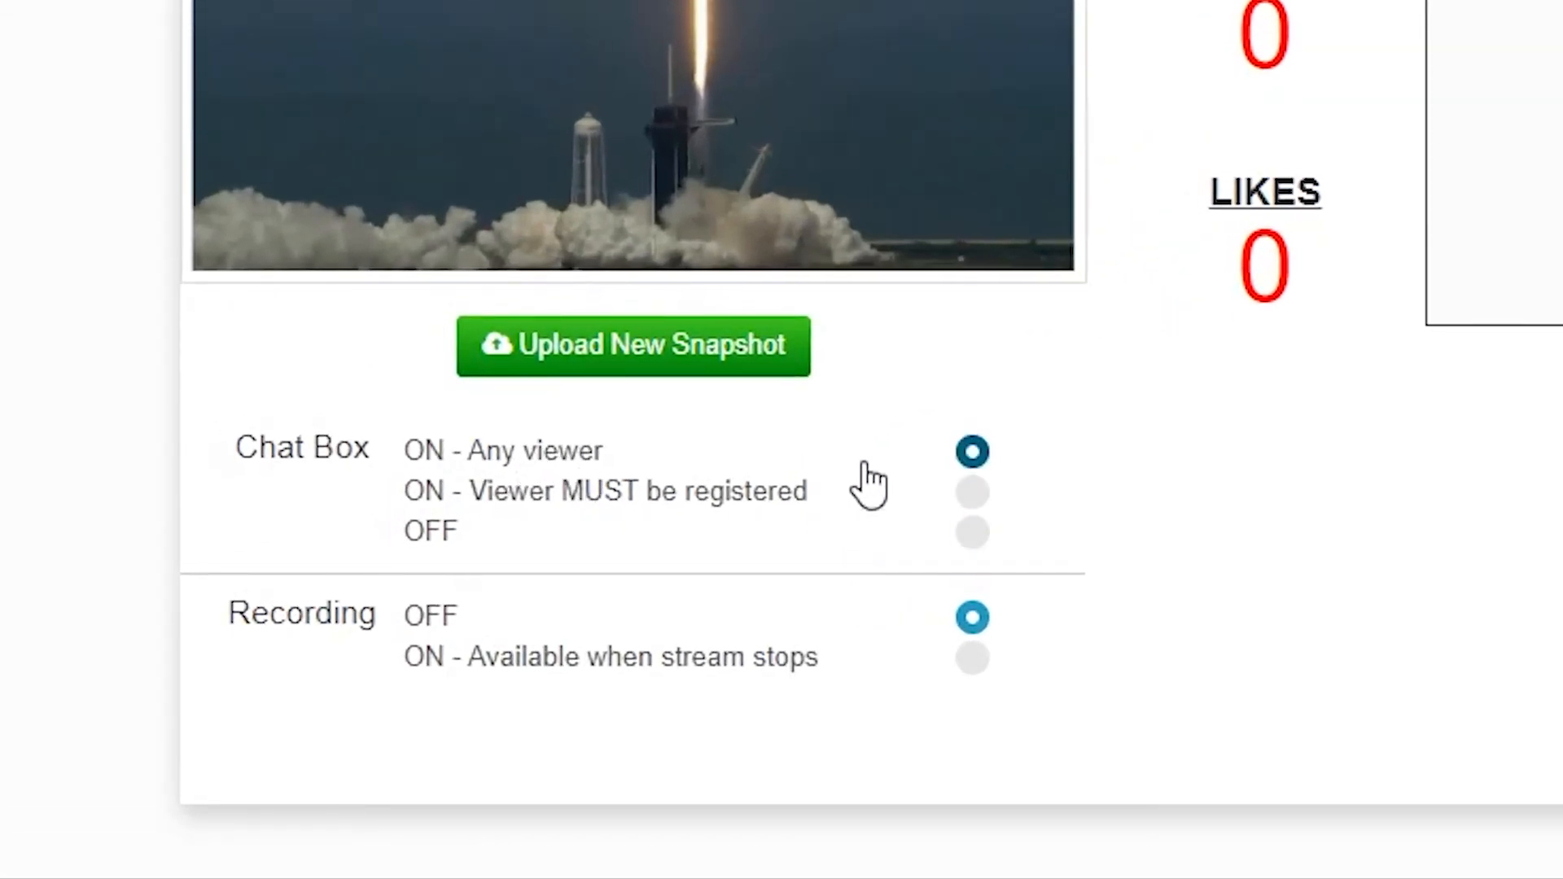
Try setting Recording to "ON - Available when stream stops", and set it back to OFF.
click(565, 647)
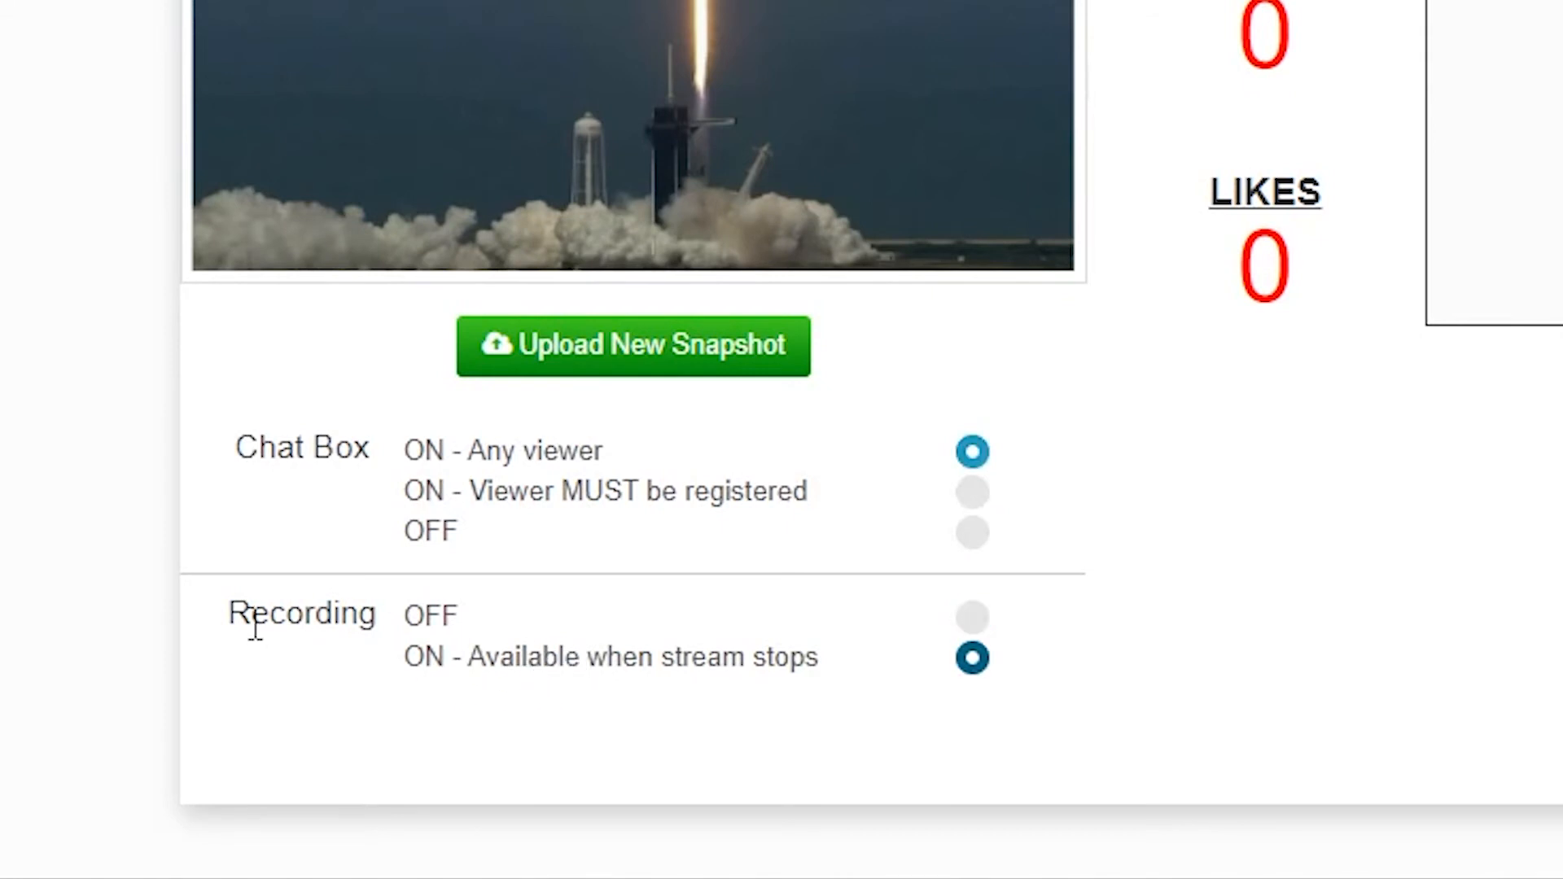
click(972, 619)
click(972, 657)
click(972, 619)
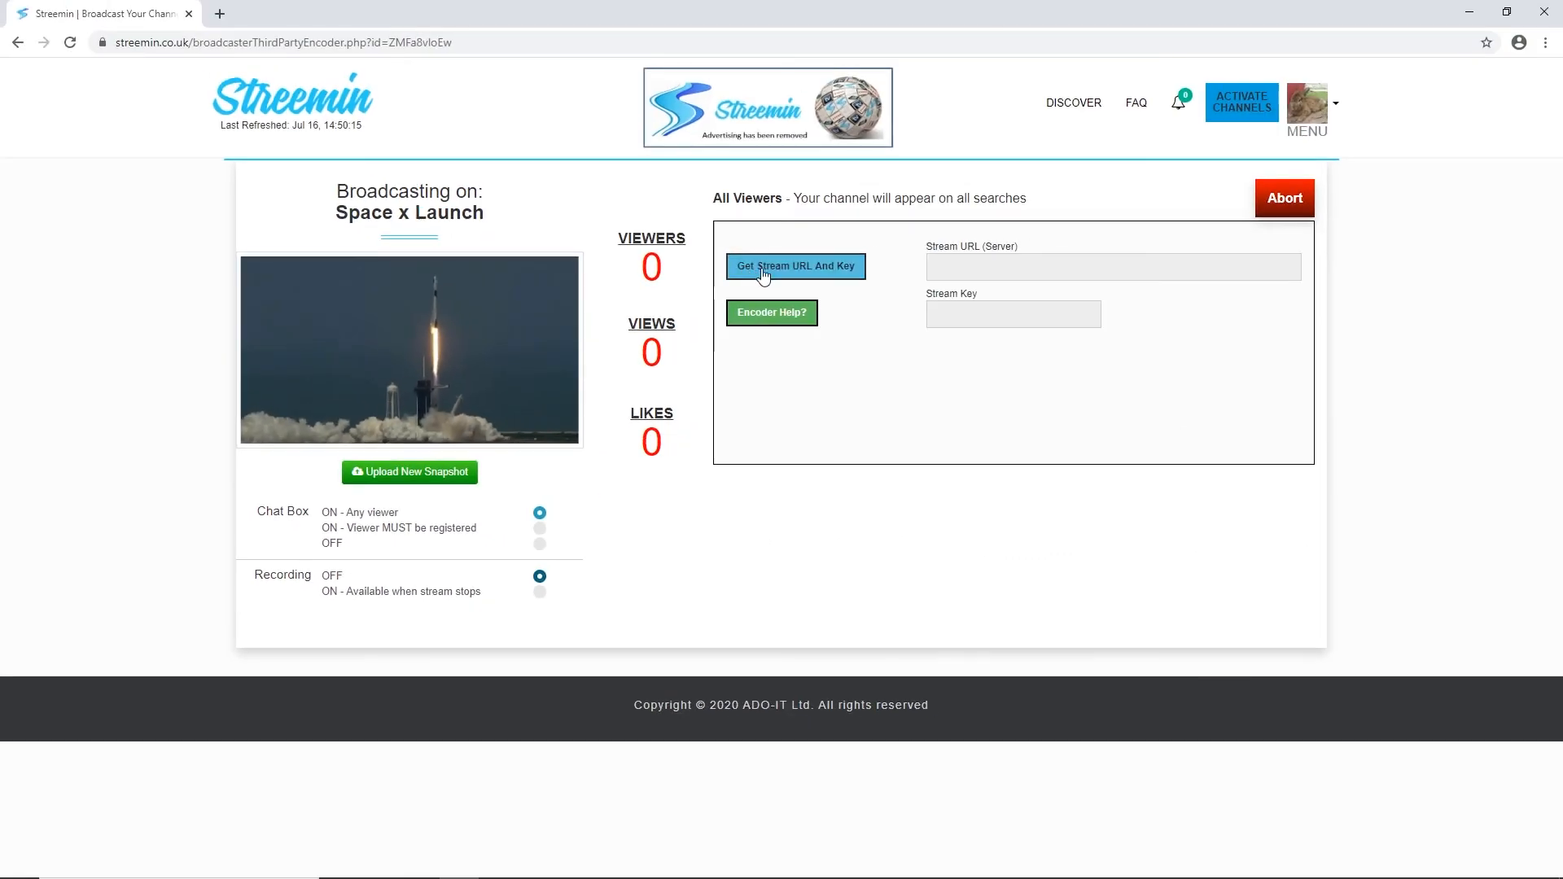
Request the stream URL and key for the Space x Launch channel, and continue past the network health check.
click(830, 275)
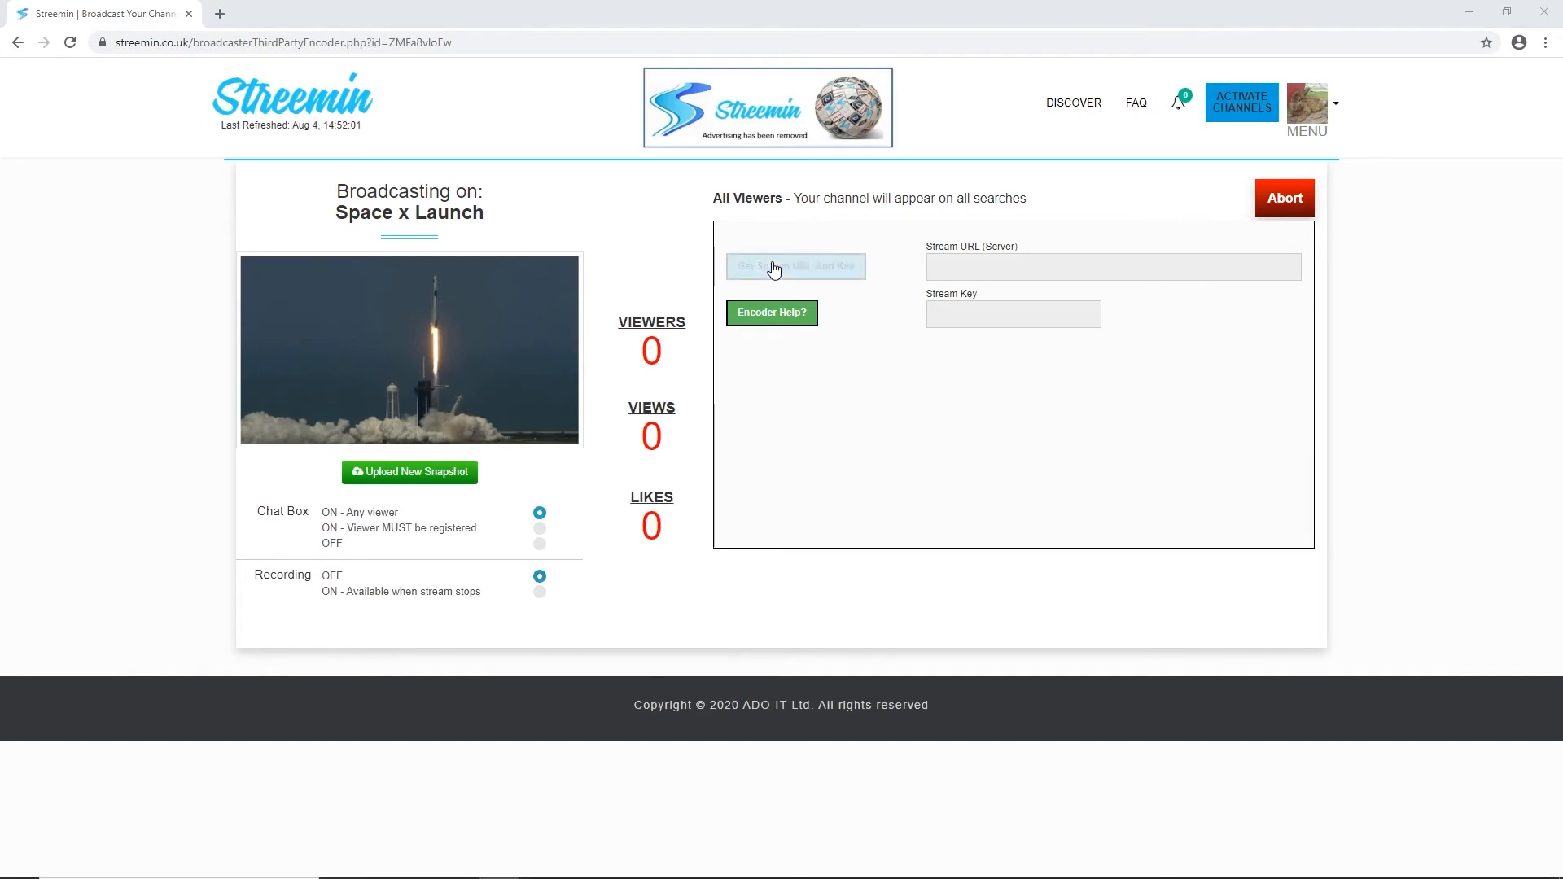
click(772, 263)
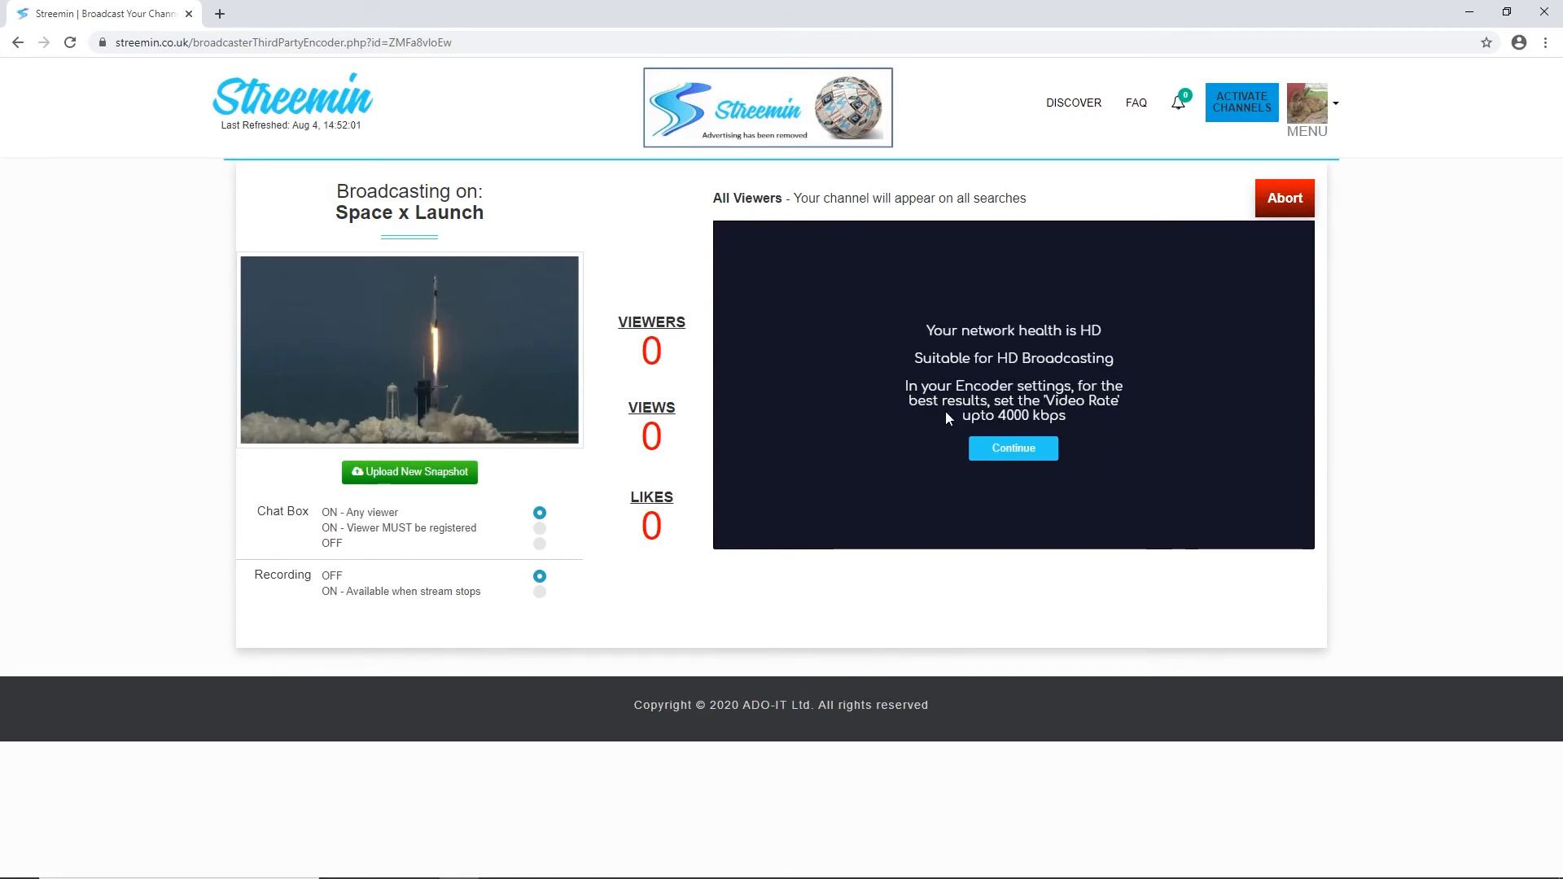
click(1021, 453)
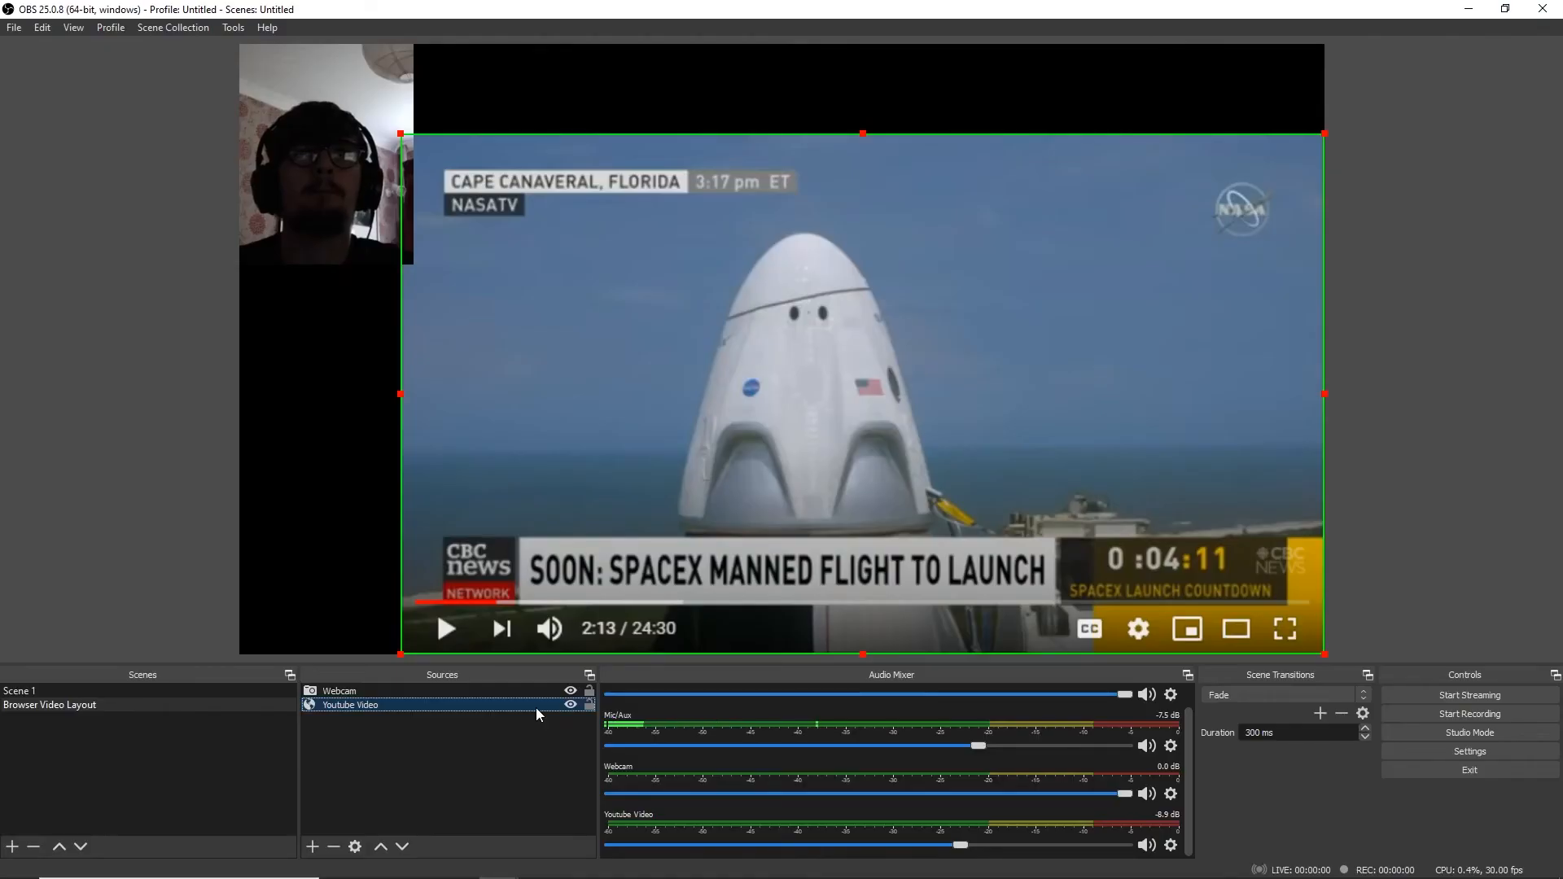
Switch to OBS, open and enlarge its settings window, and paste the suggested 4000 Kbps as the streaming video bitrate.
click(1446, 751)
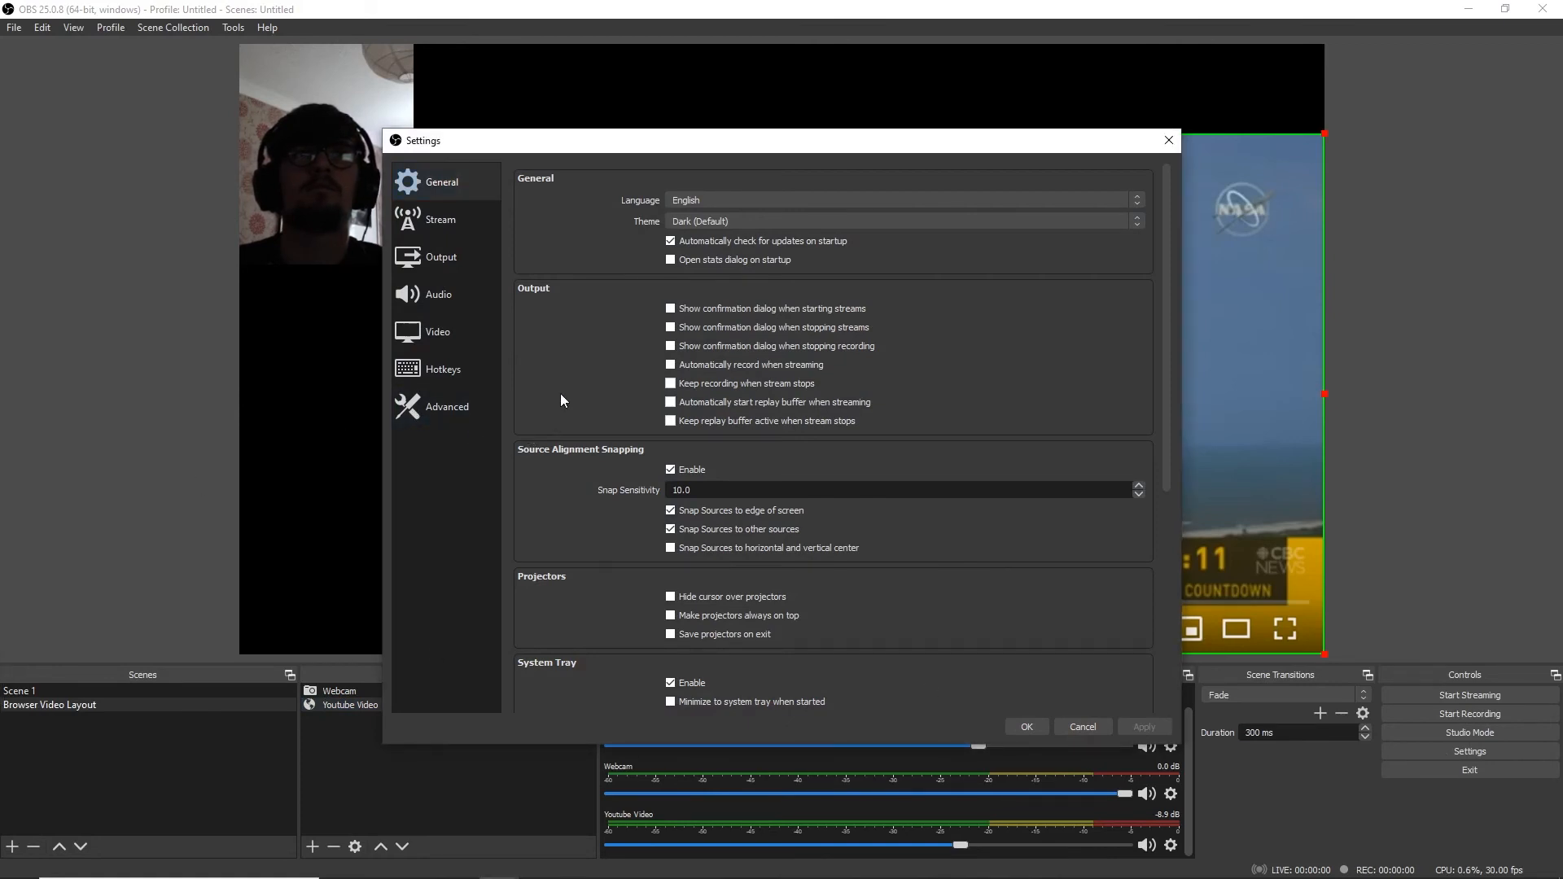
drag(642, 133, 643, 80)
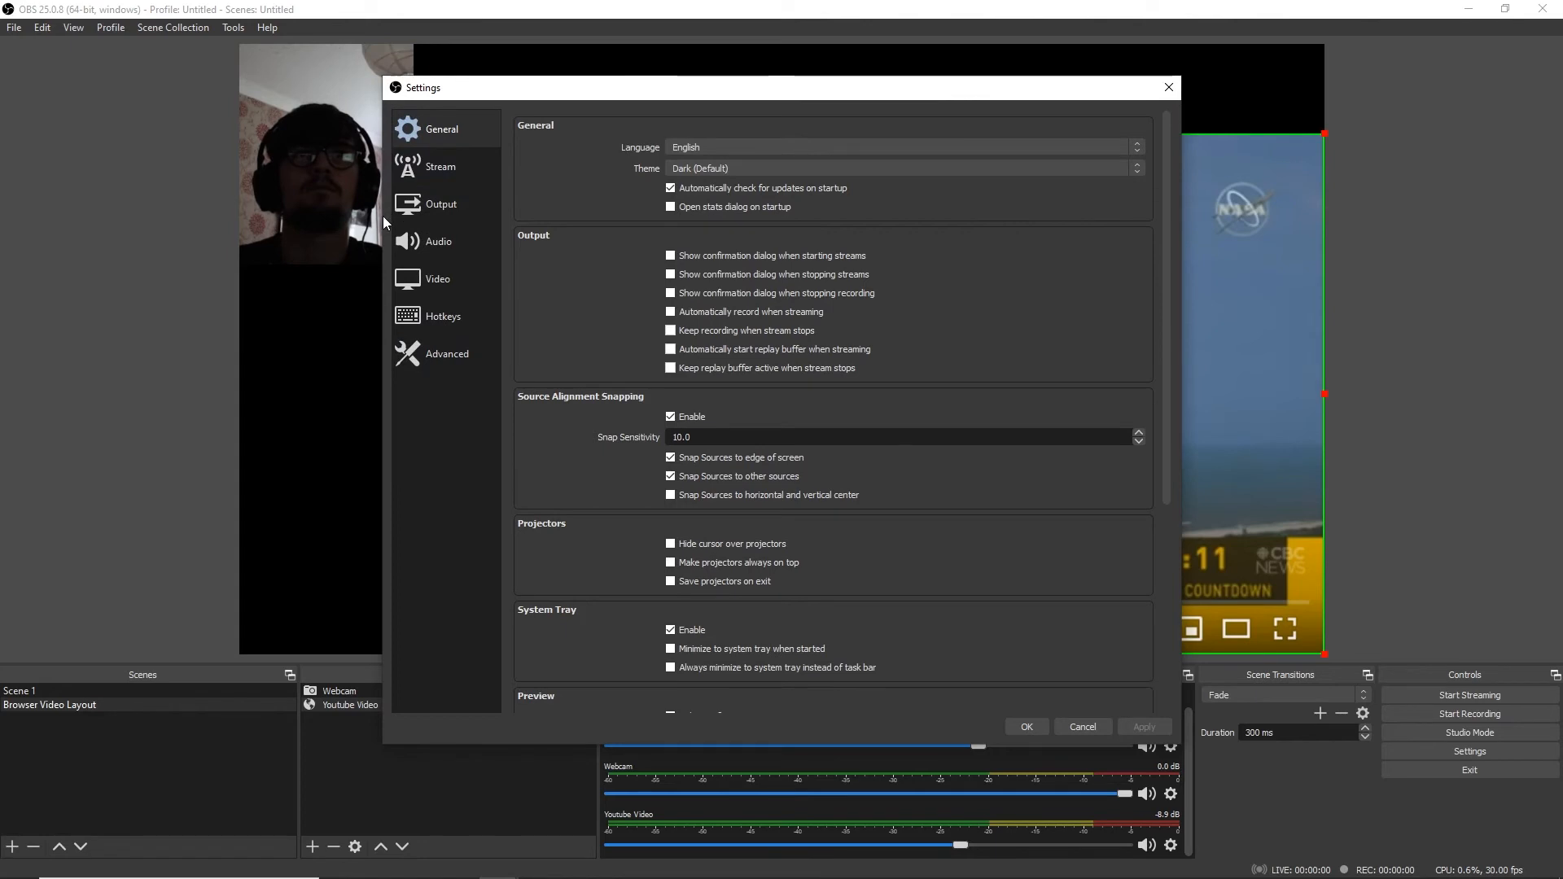
drag(383, 216, 98, 221)
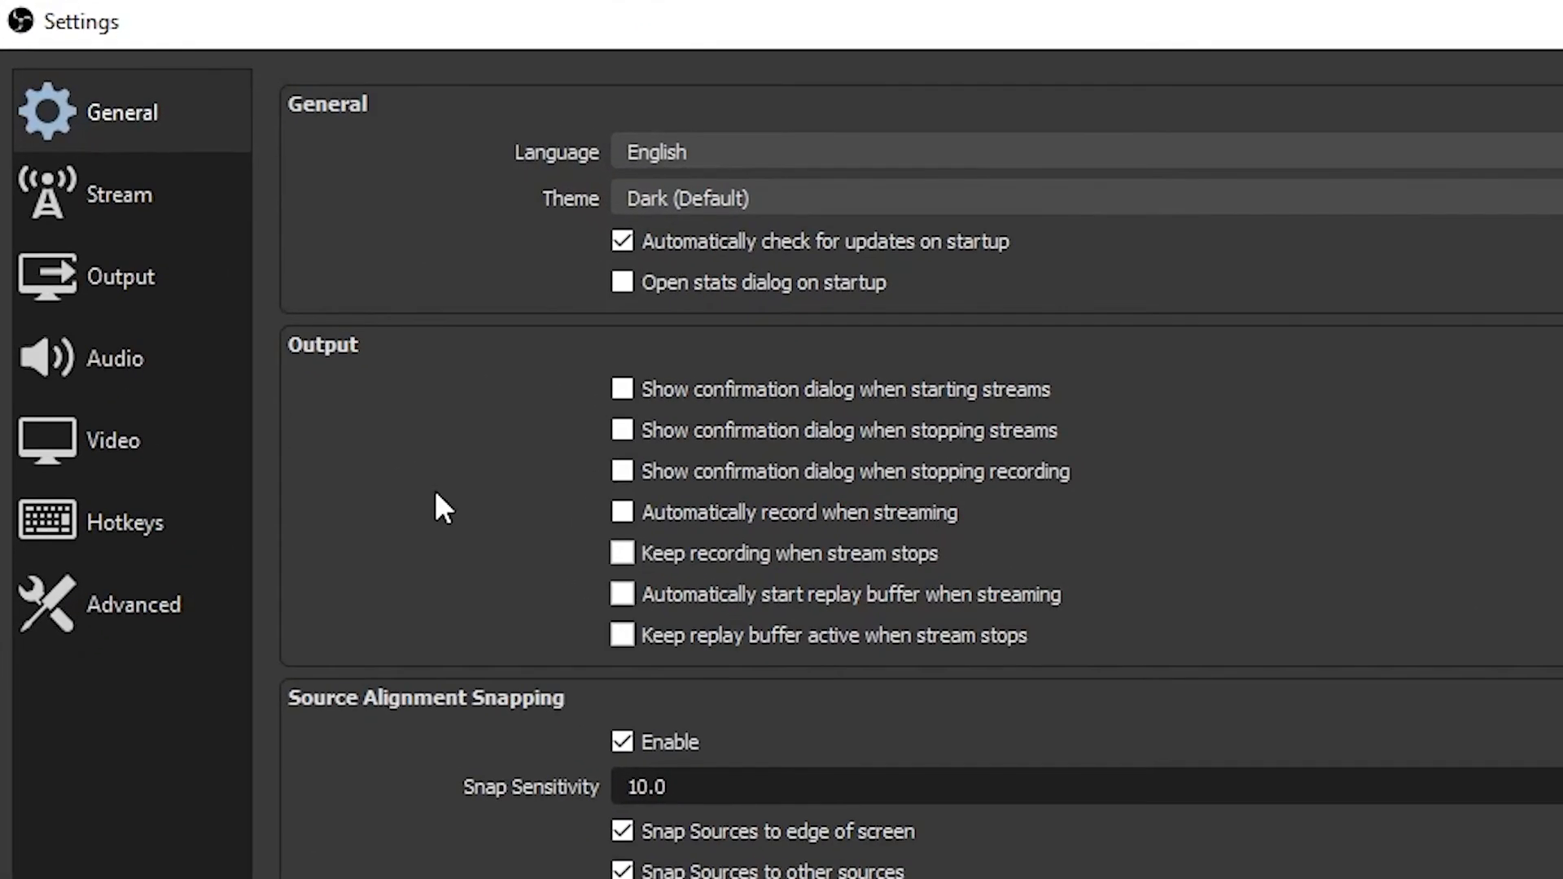
click(115, 273)
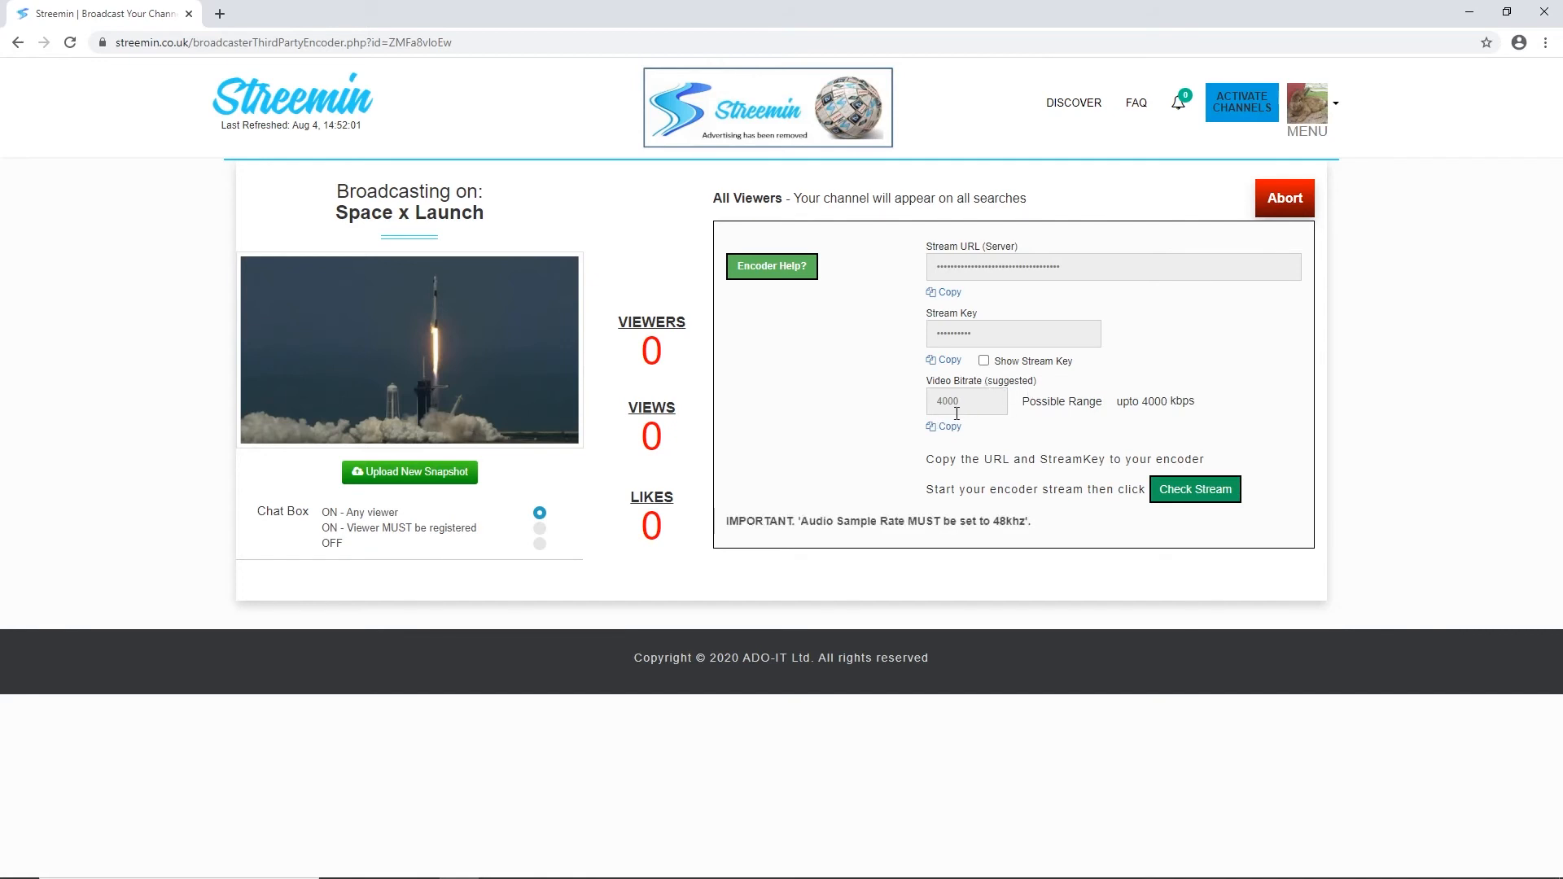
right_click(572, 216)
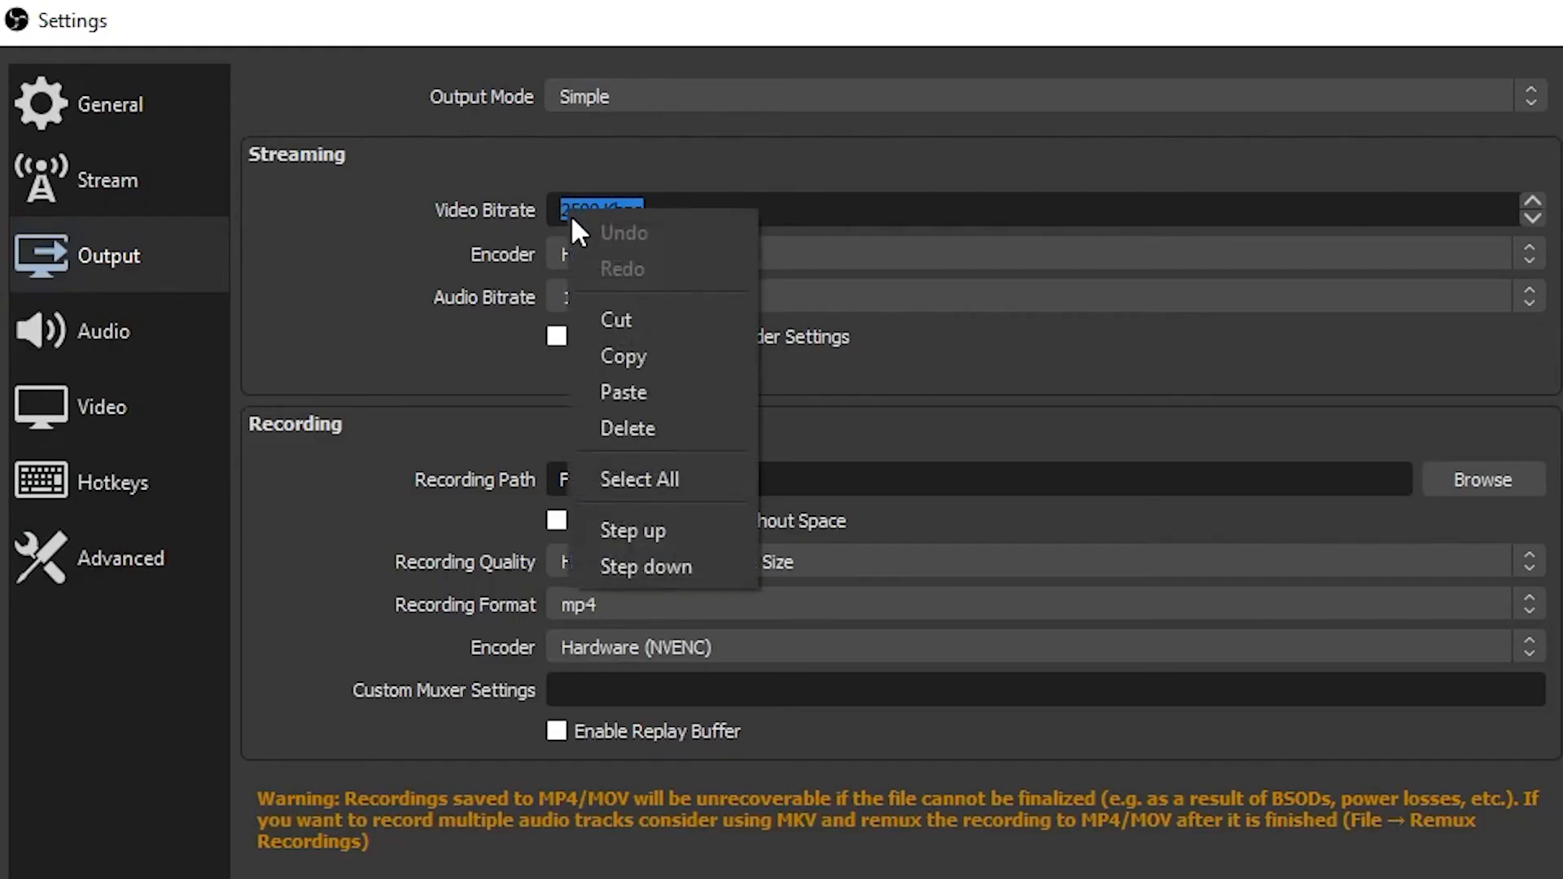
click(626, 391)
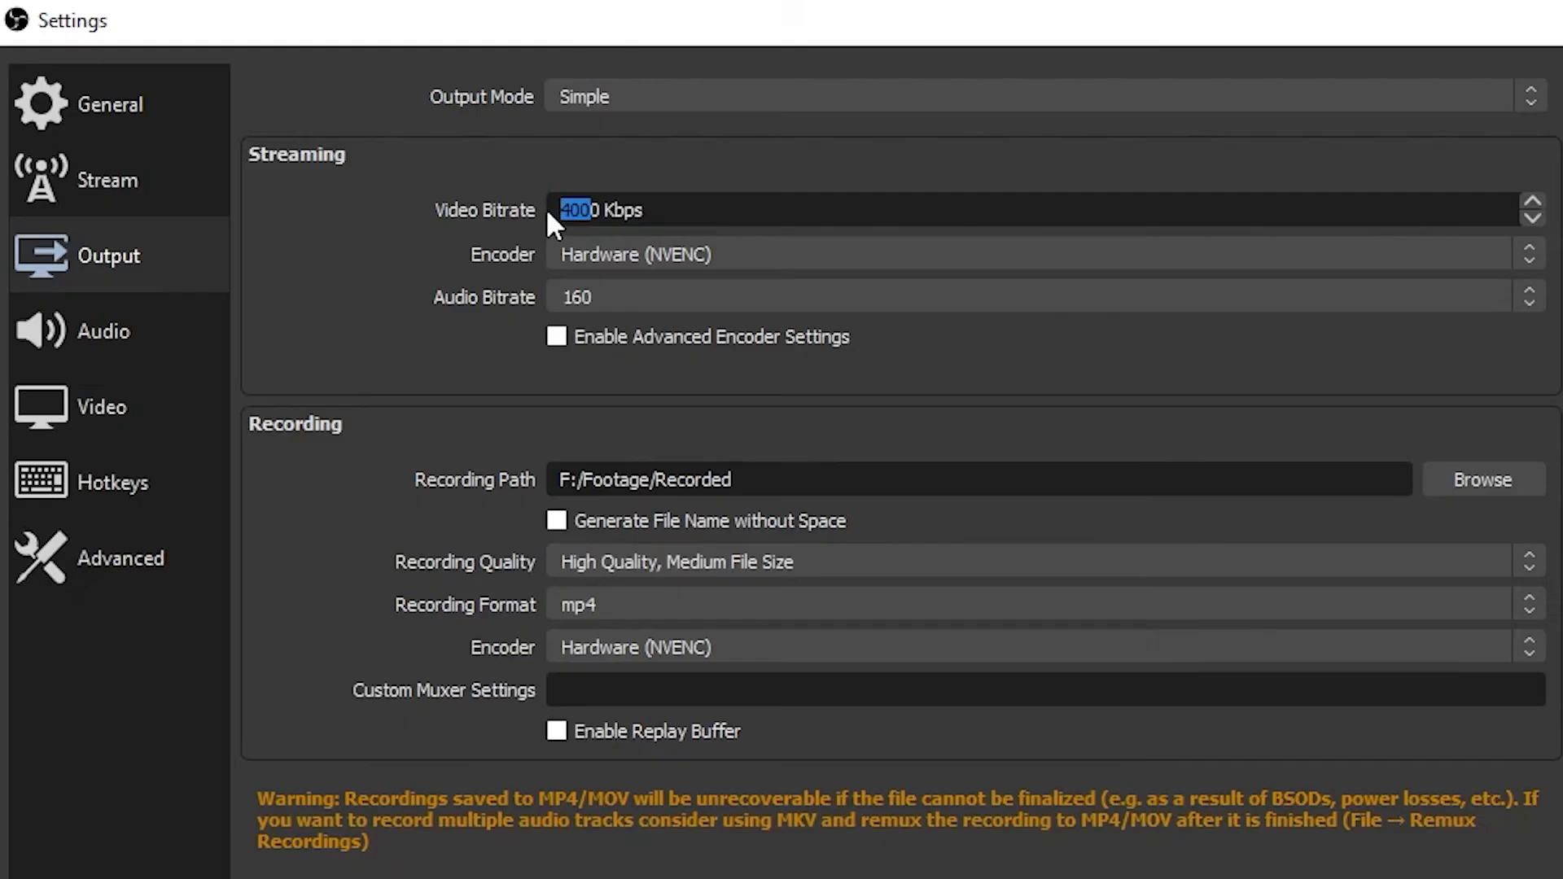
Set the streaming video bitrate to 3500 Kbps, and check the audio sample rate.
text(3500)
key(BackSpace)
text(0)
click(91, 318)
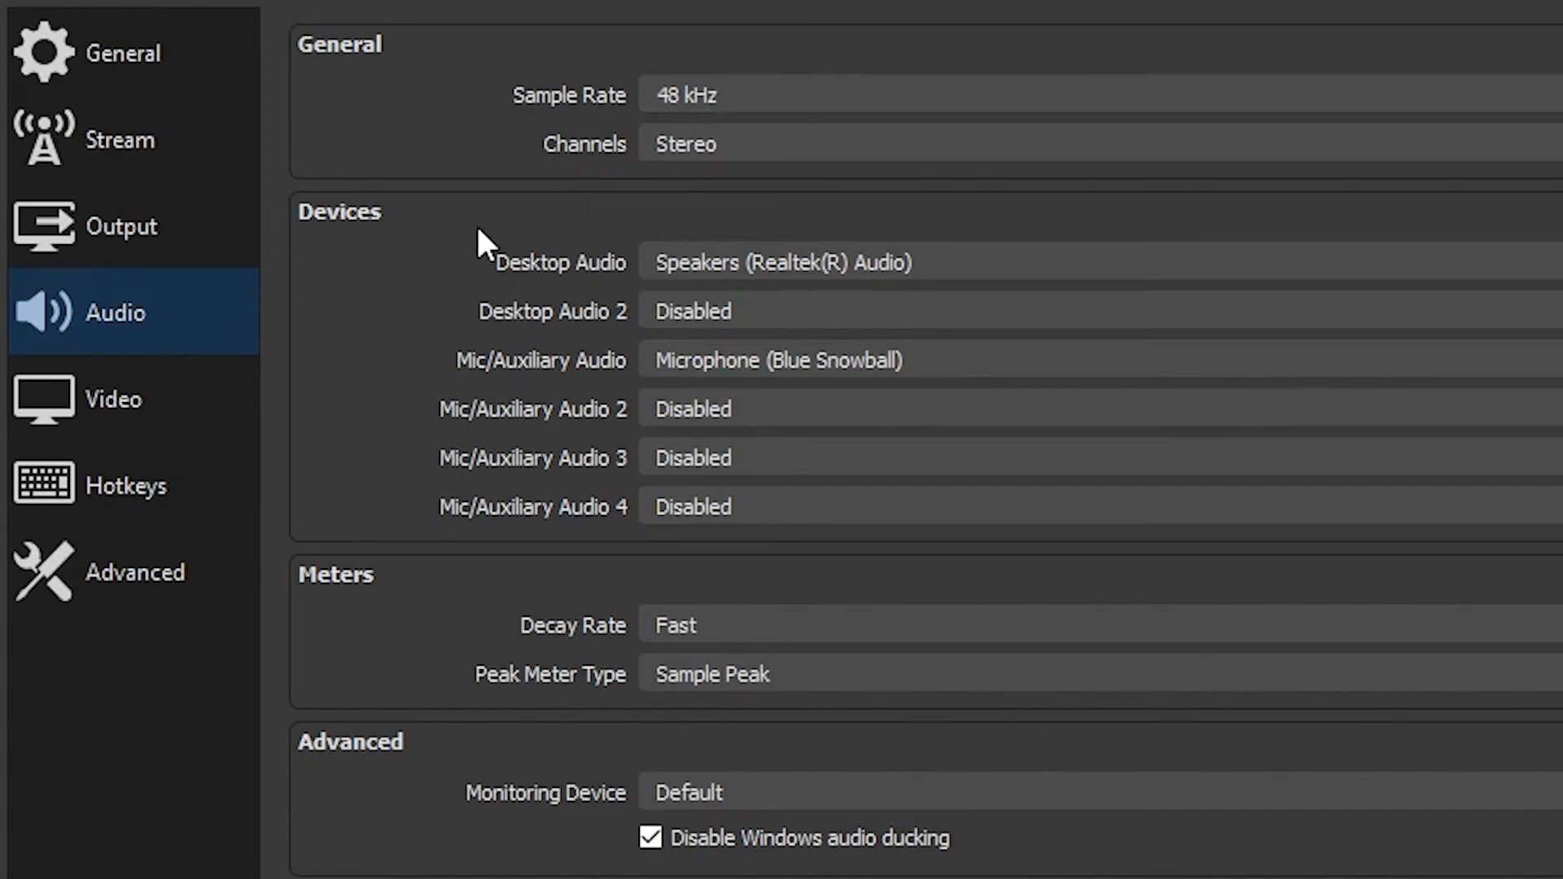
Set the stream service to Custom and paste the stream URL copied from Streemin as the server.
click(47, 137)
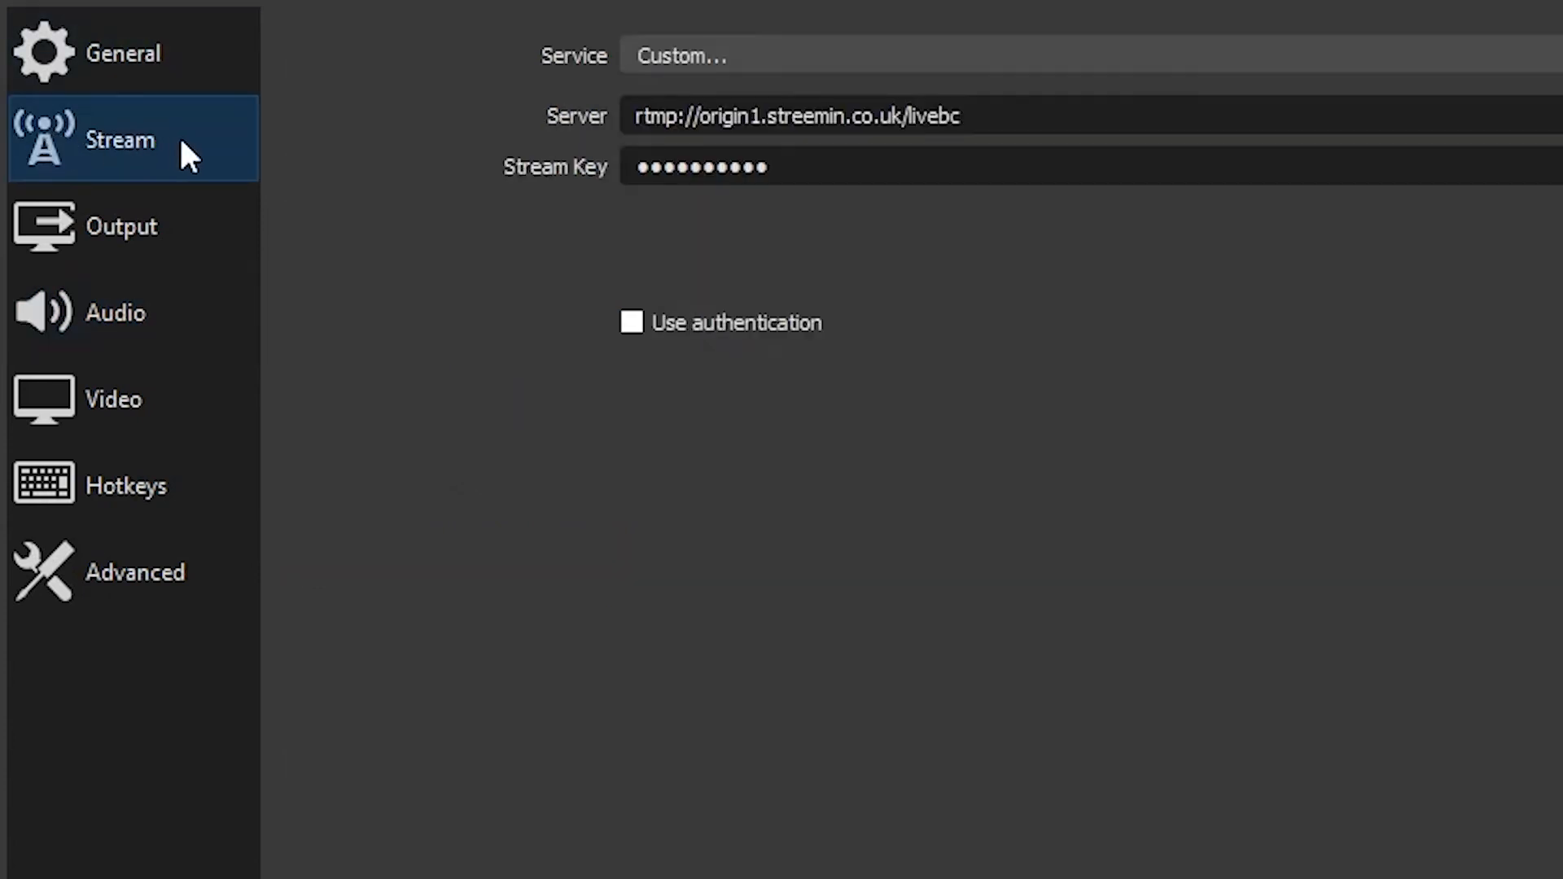
click(663, 59)
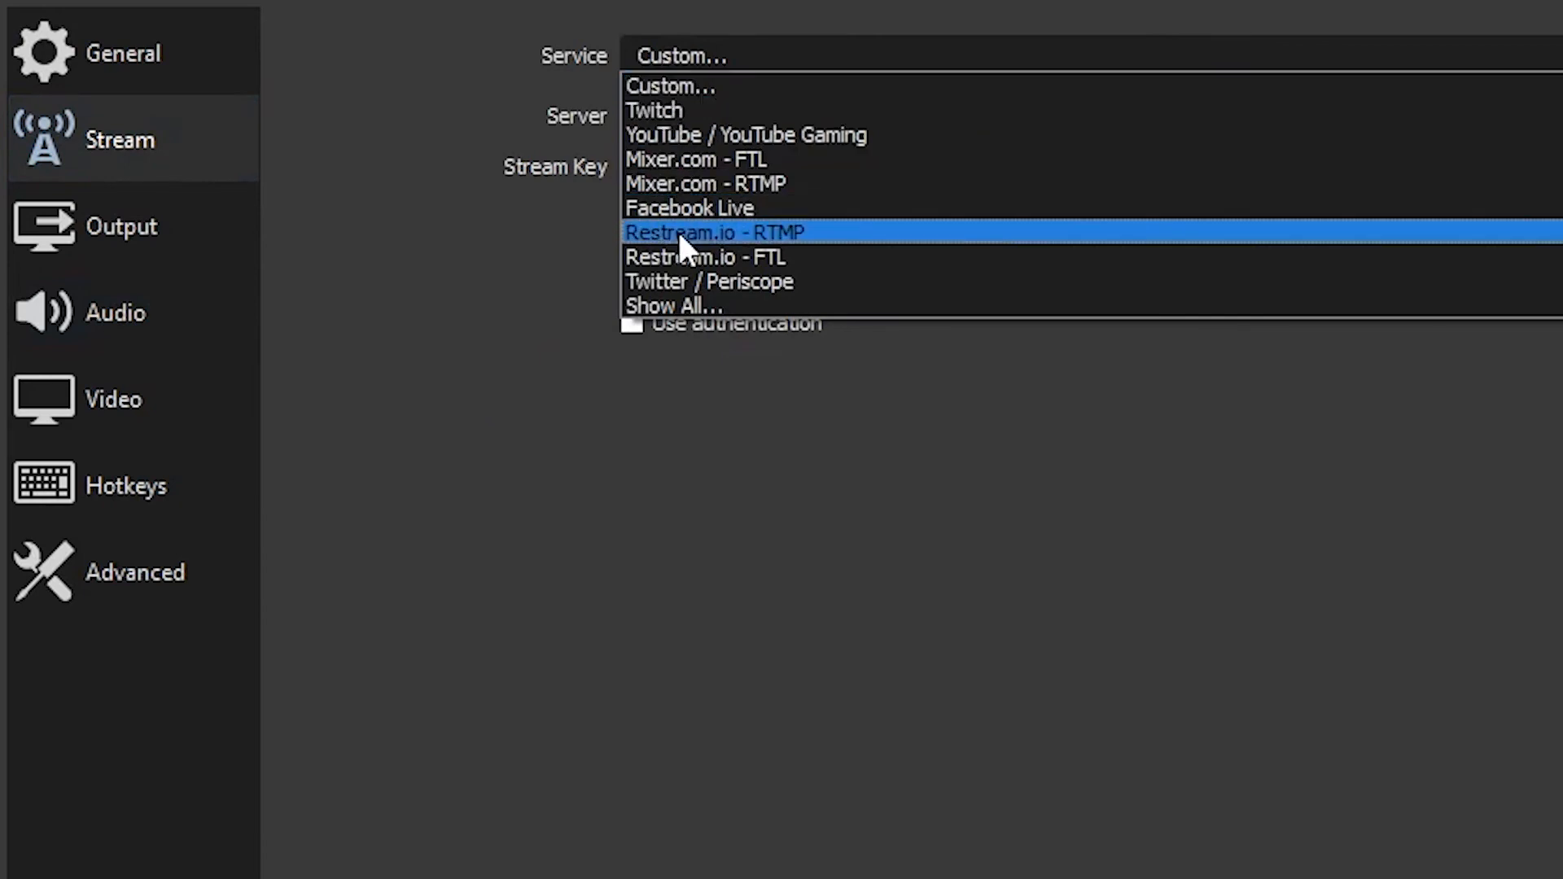
click(694, 87)
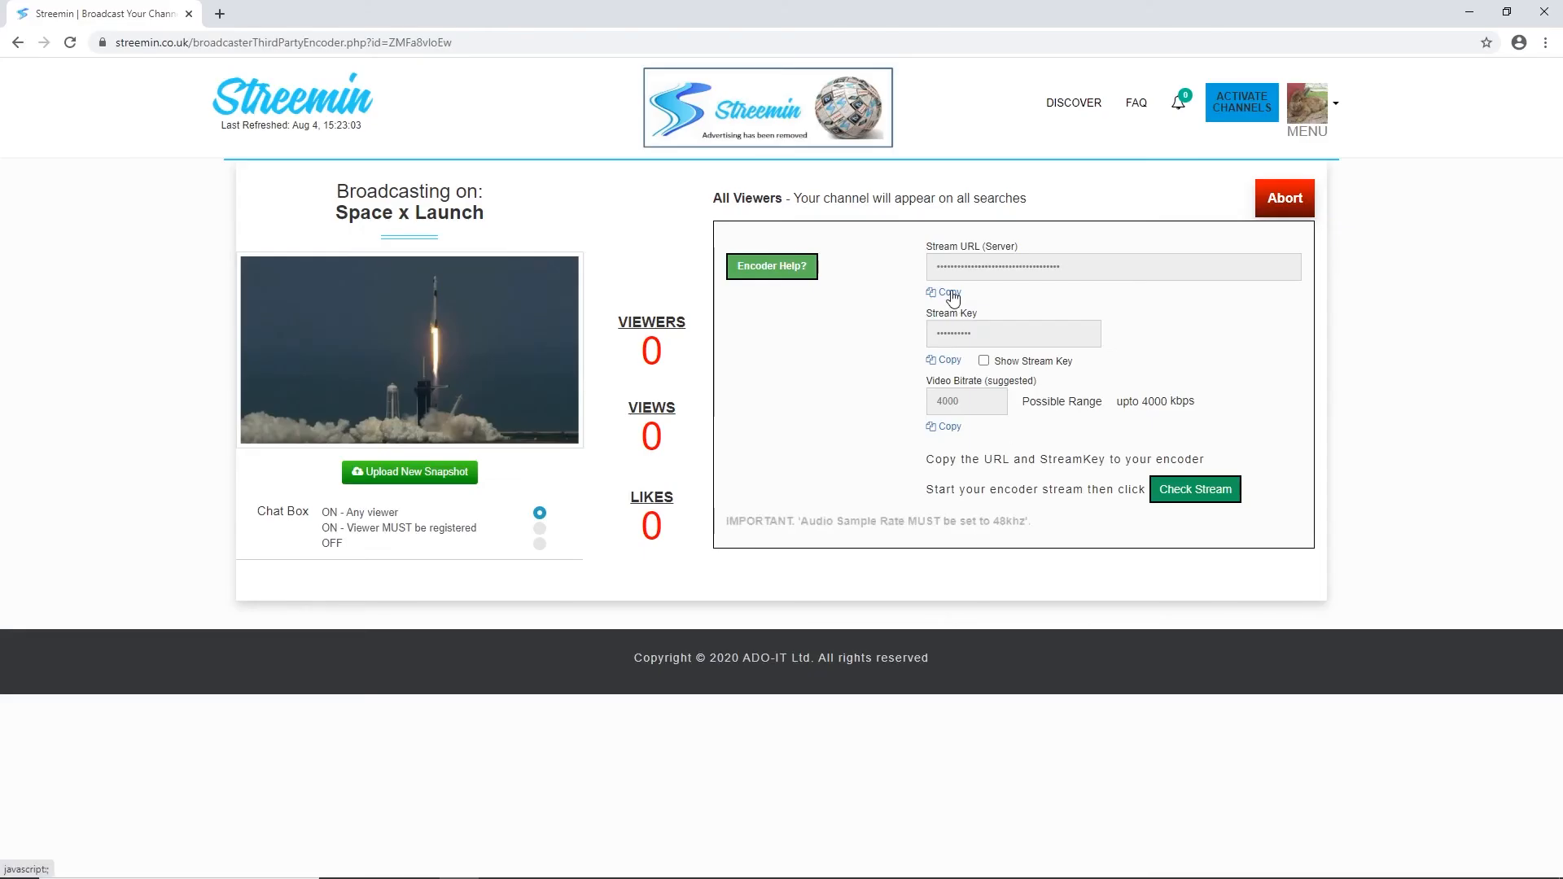
click(950, 294)
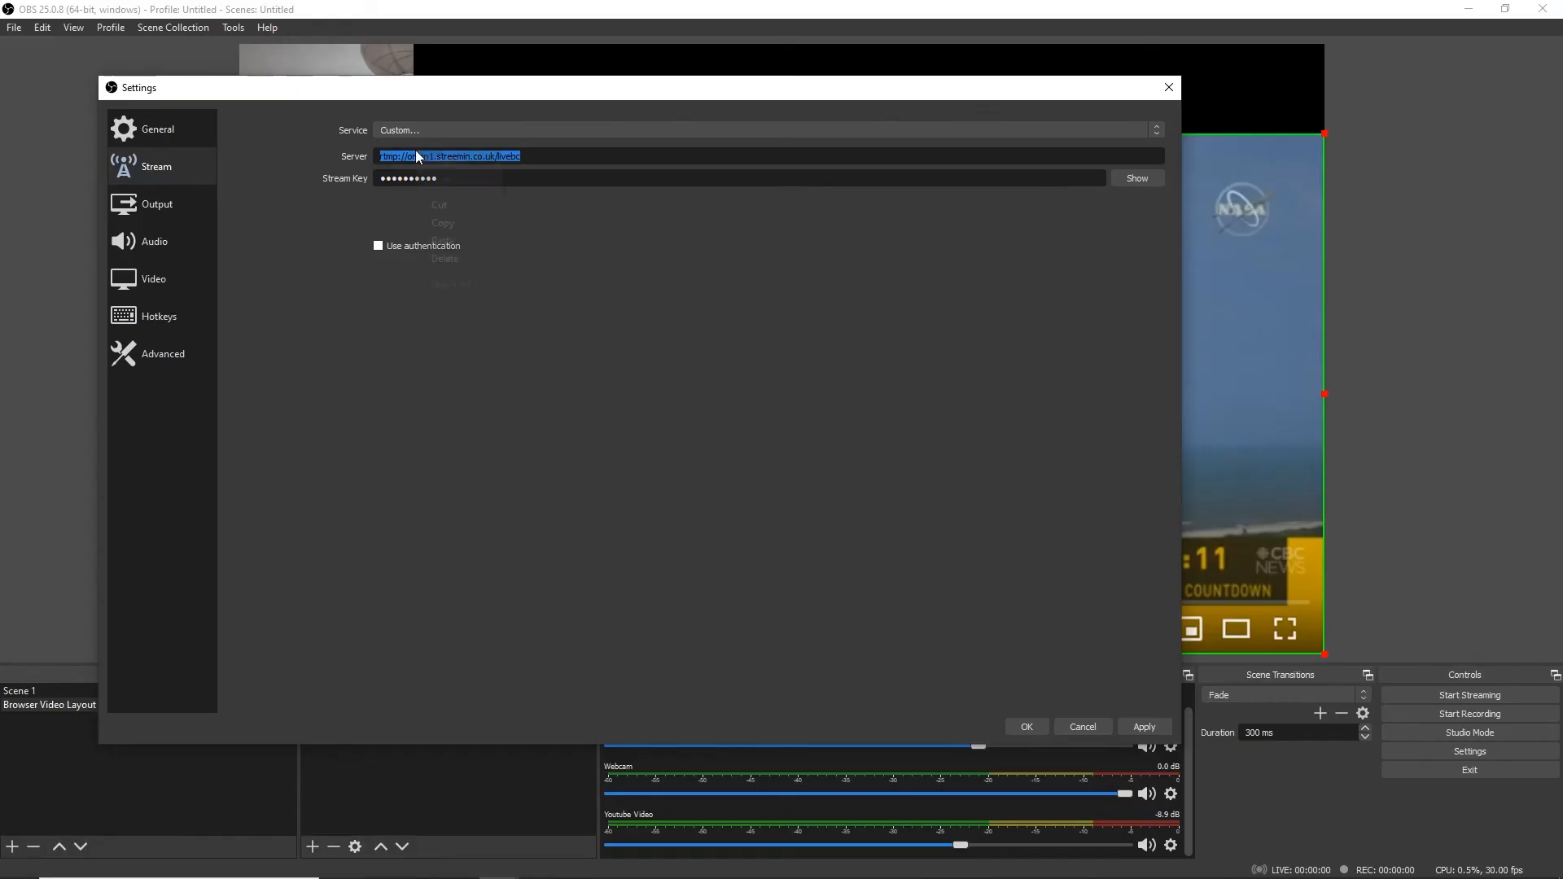
right_click(417, 152)
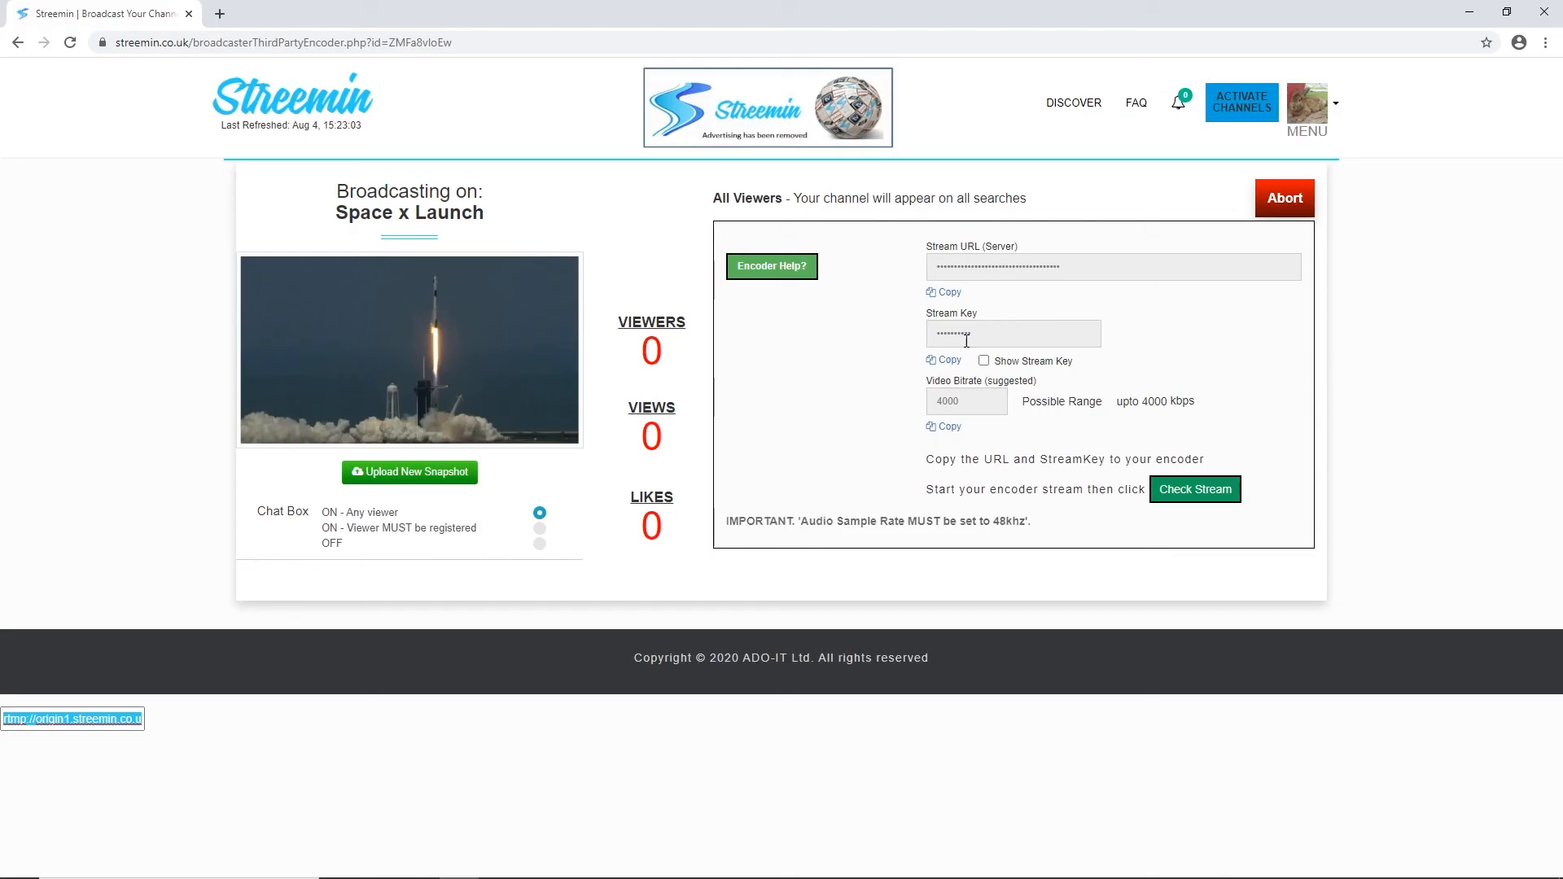
Copy the stream key from Streemin, paste it into the OBS Stream Key field, and save the settings.
click(945, 359)
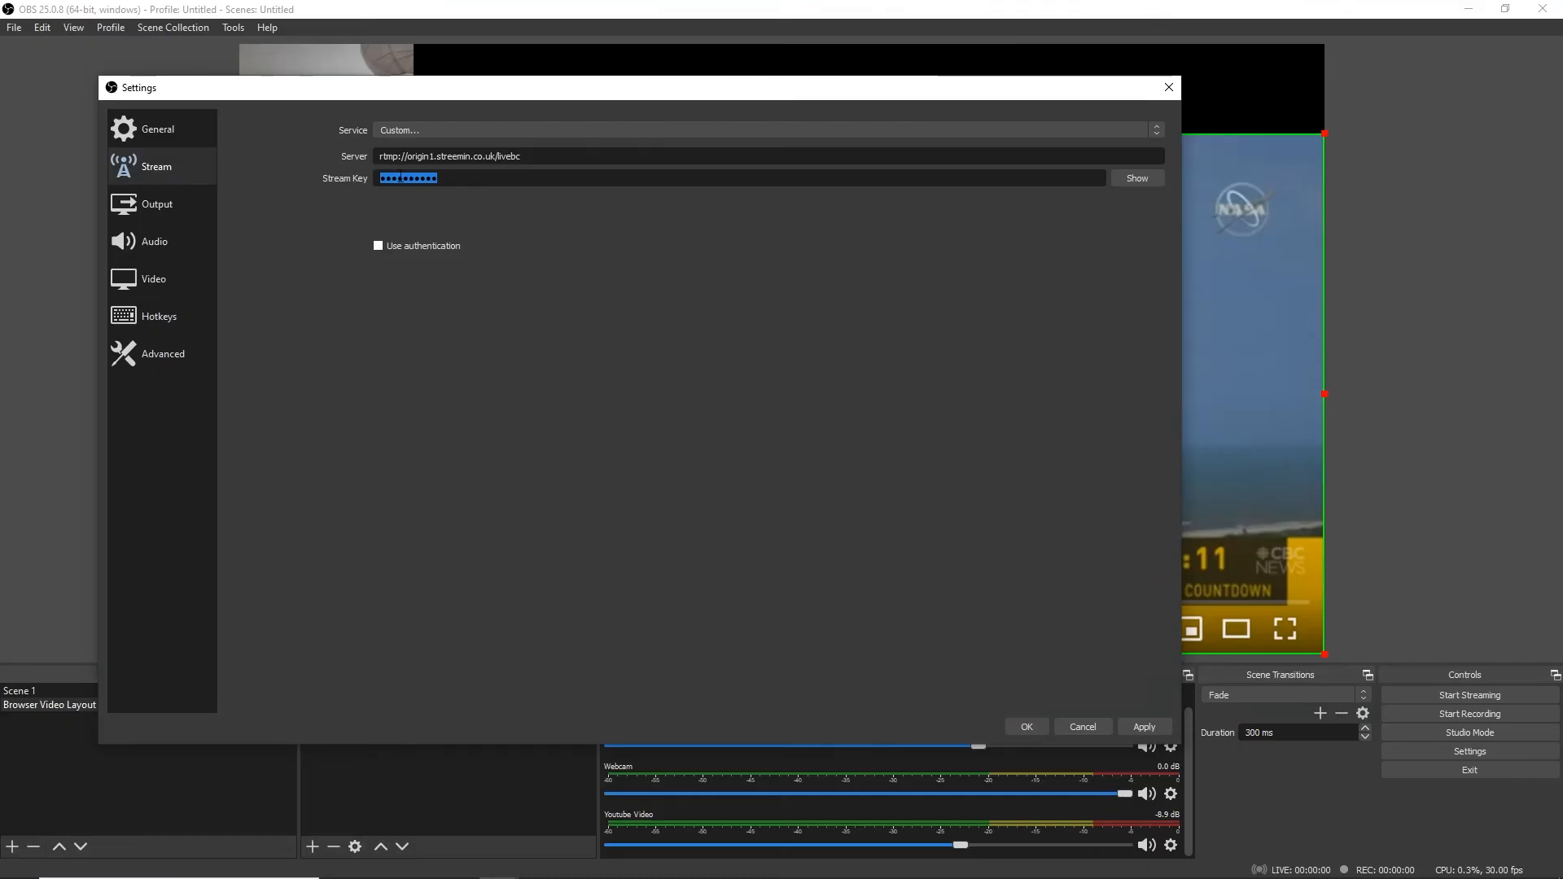
right_click(401, 178)
click(429, 262)
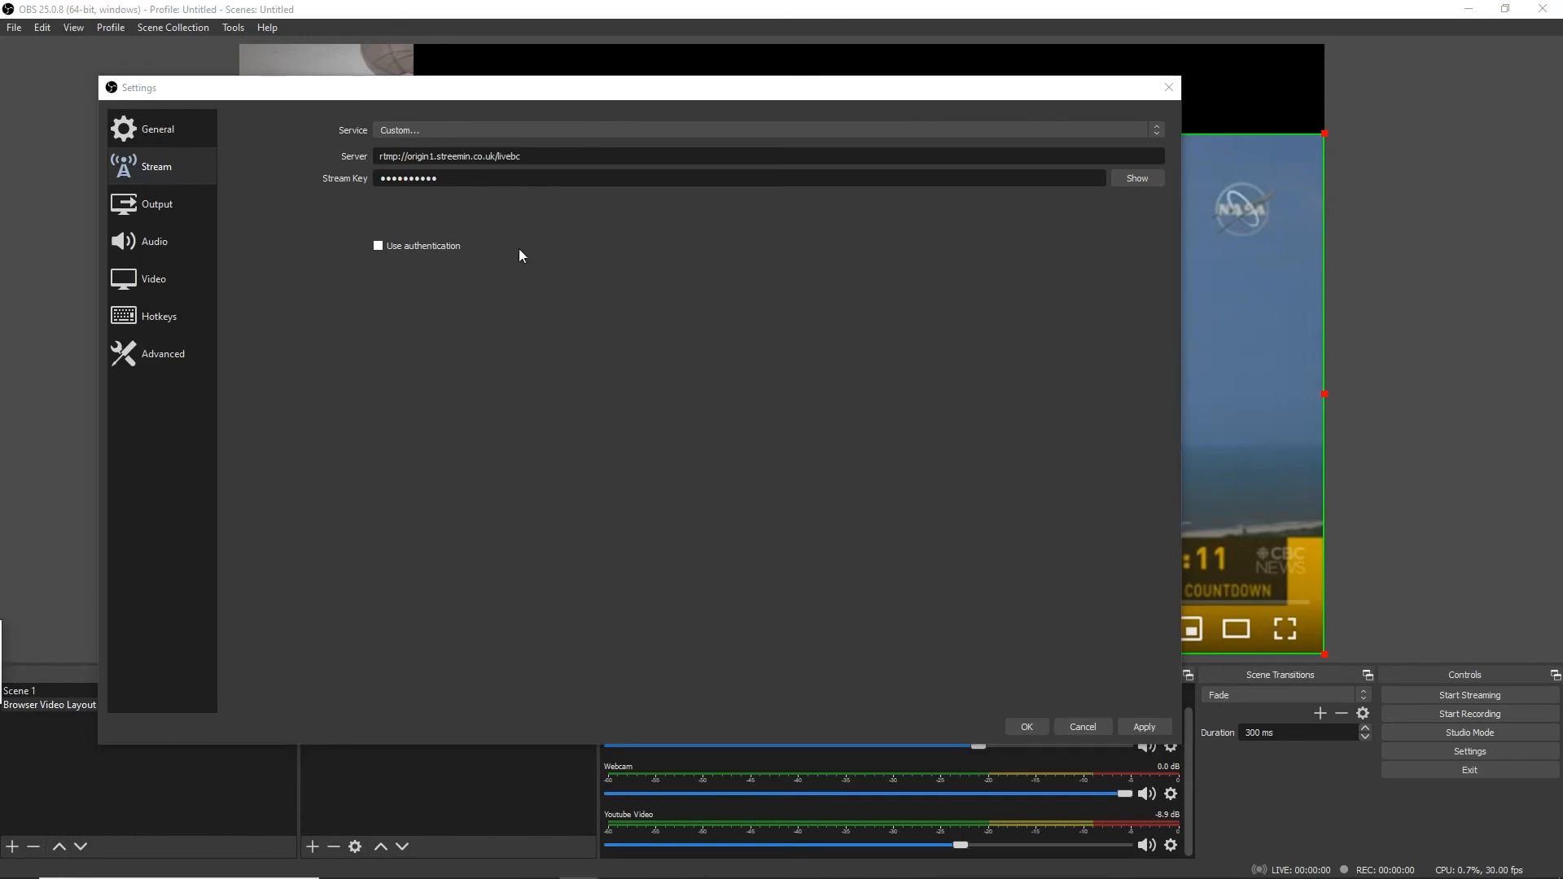
click(1034, 726)
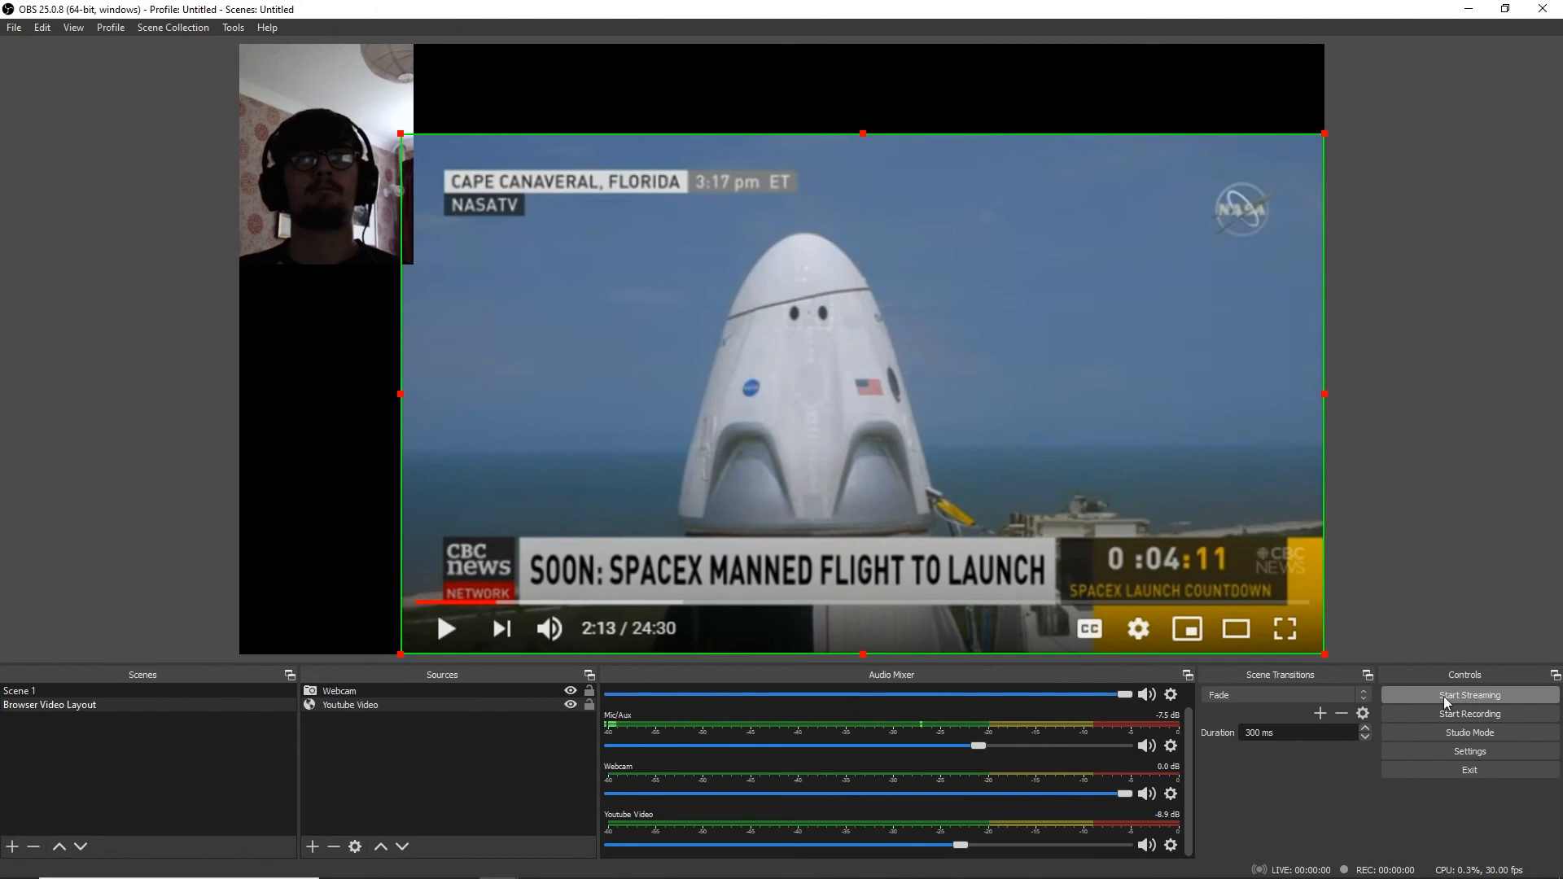
Start streaming in OBS, check the stream connection on the Streemin page, and go live in Streemin.
click(1472, 696)
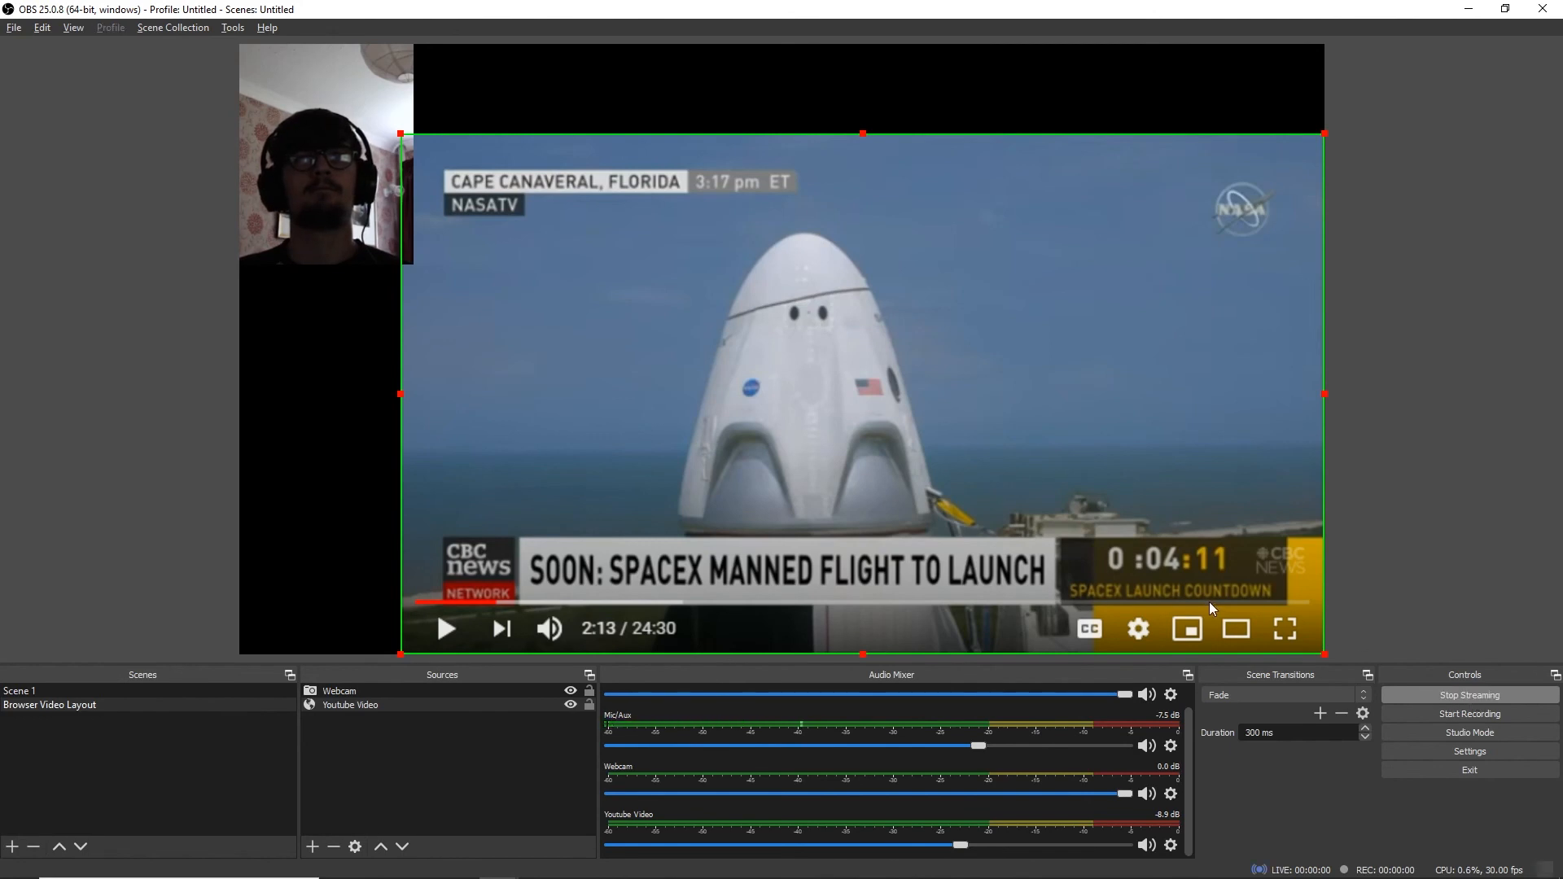
key(alt+Tab)
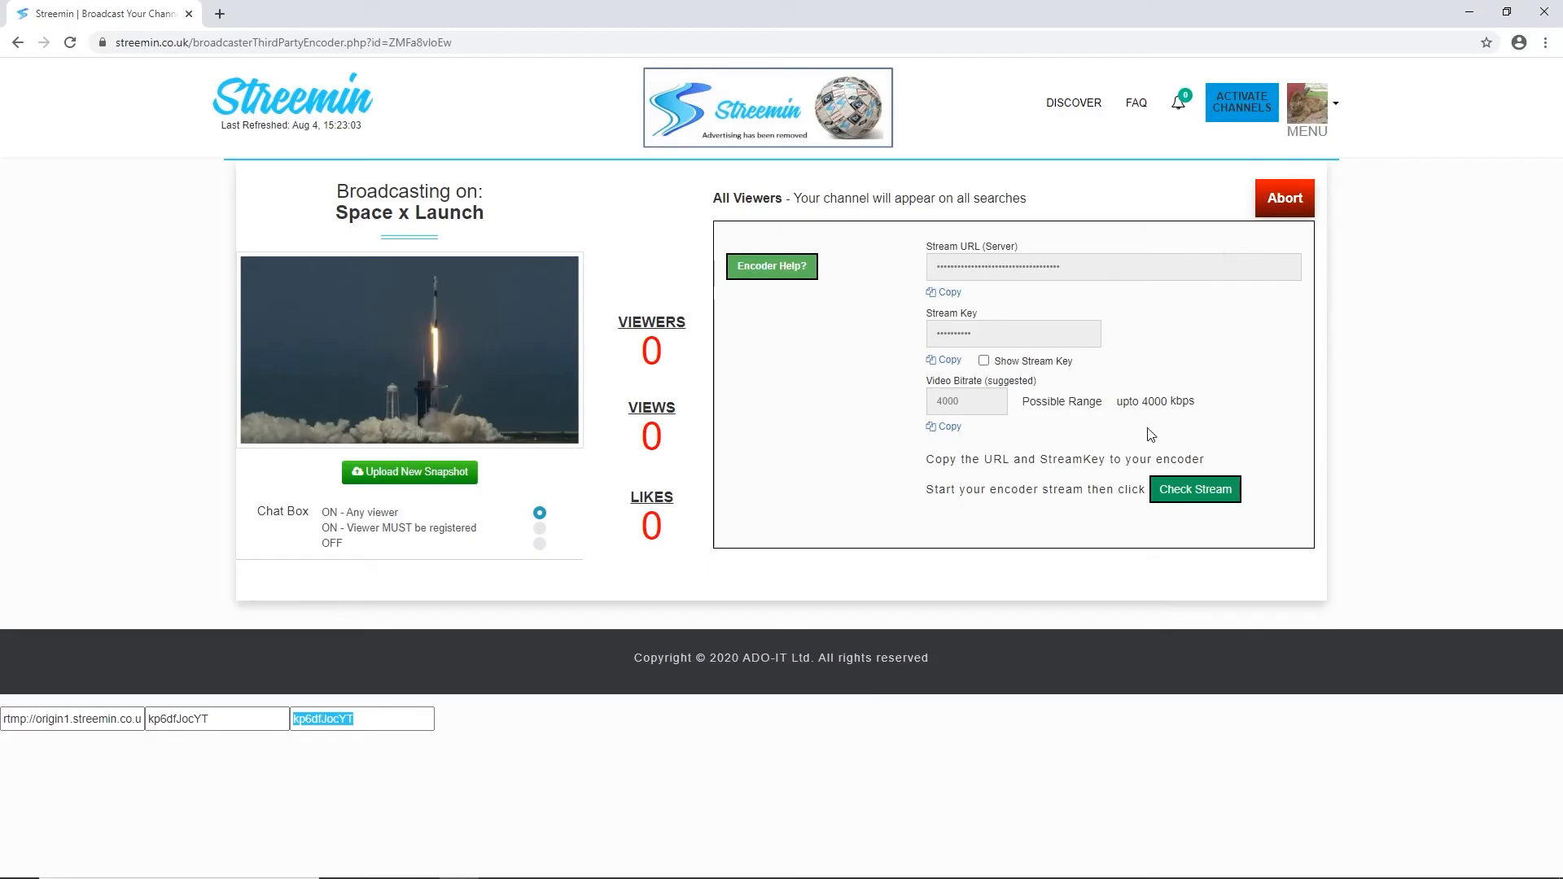
click(1177, 495)
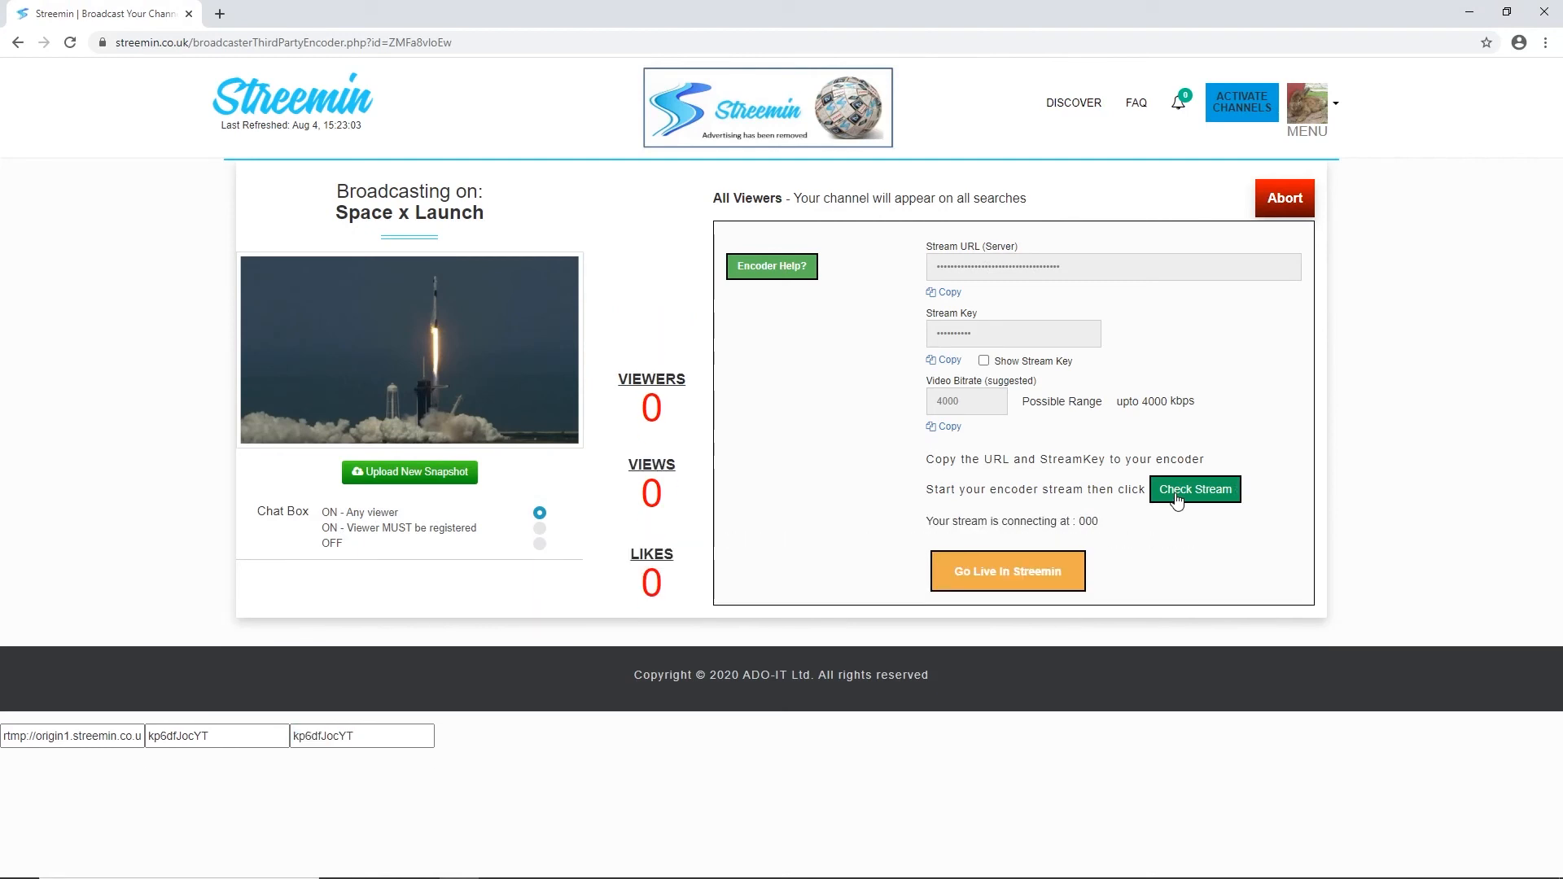
click(1008, 574)
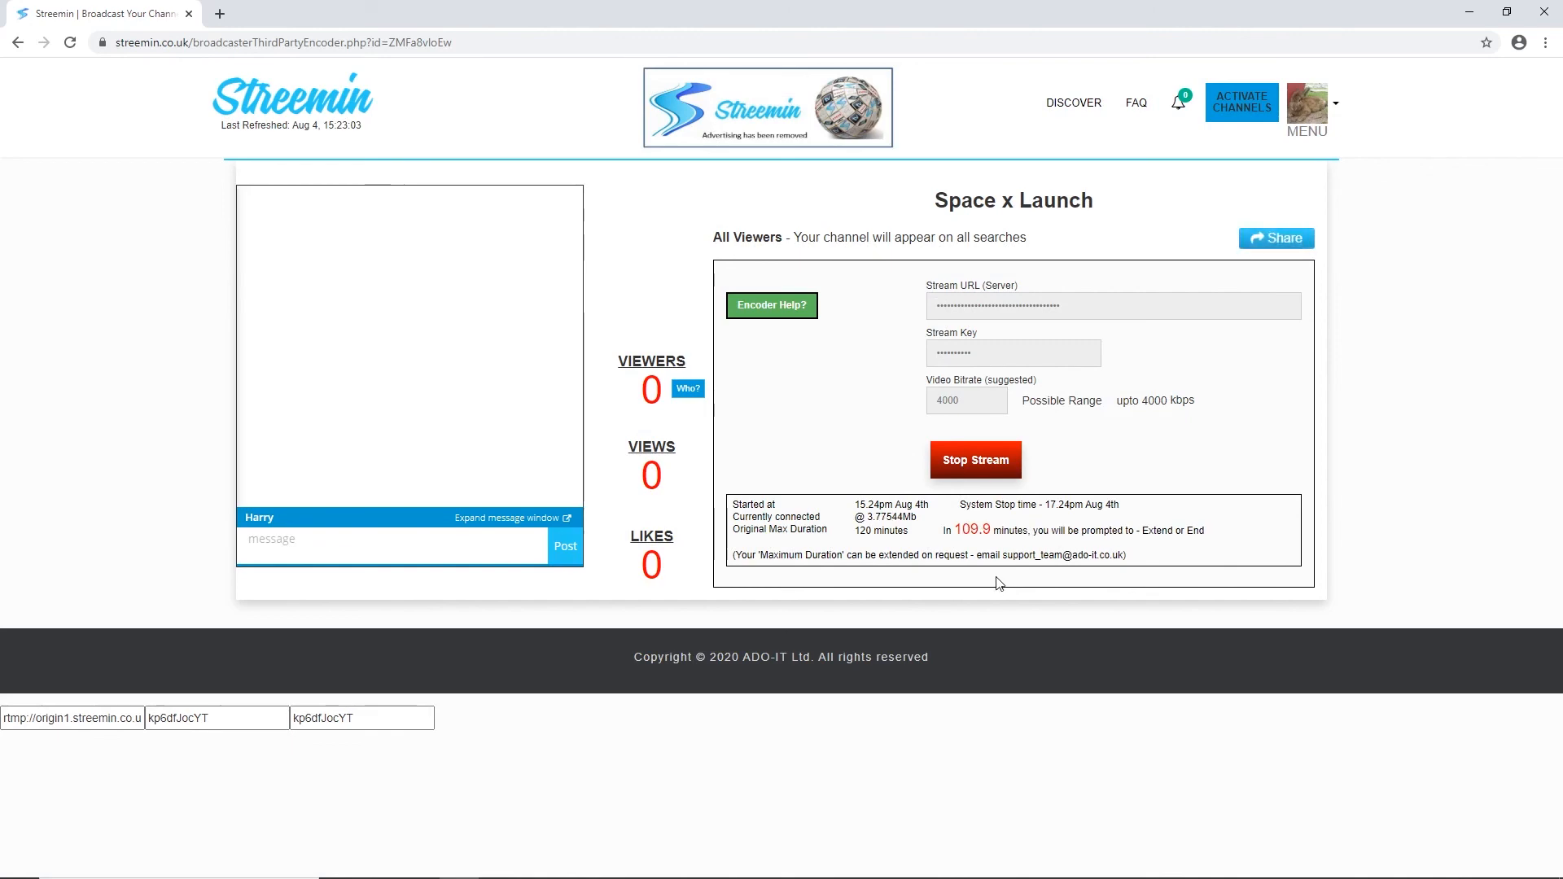
Share the Space x Launch stream by copying its direct live link to the clipboard.
click(1255, 236)
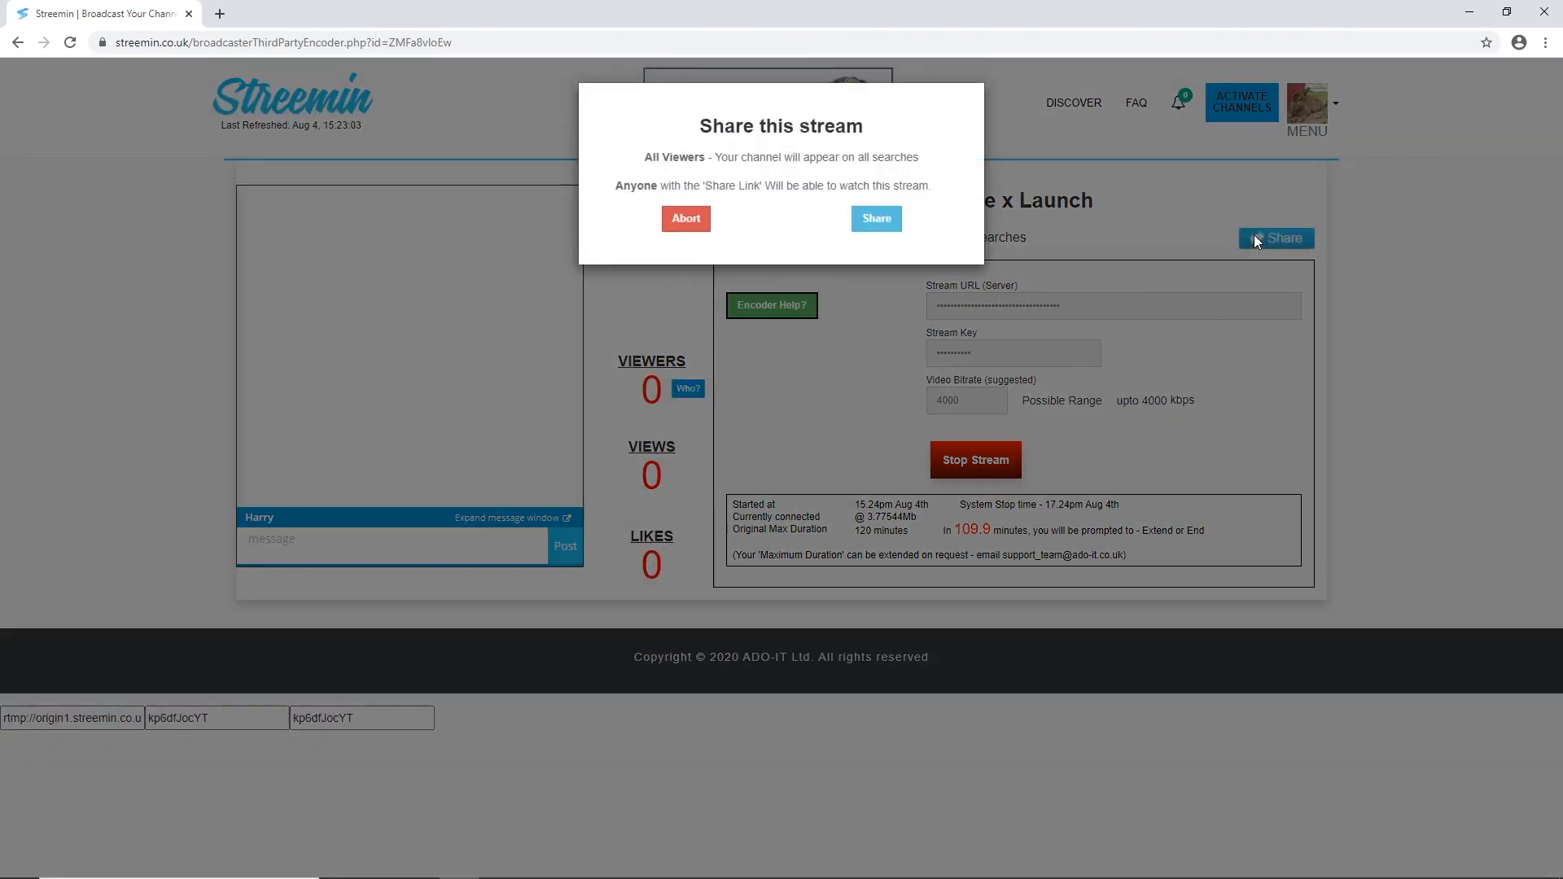
click(883, 217)
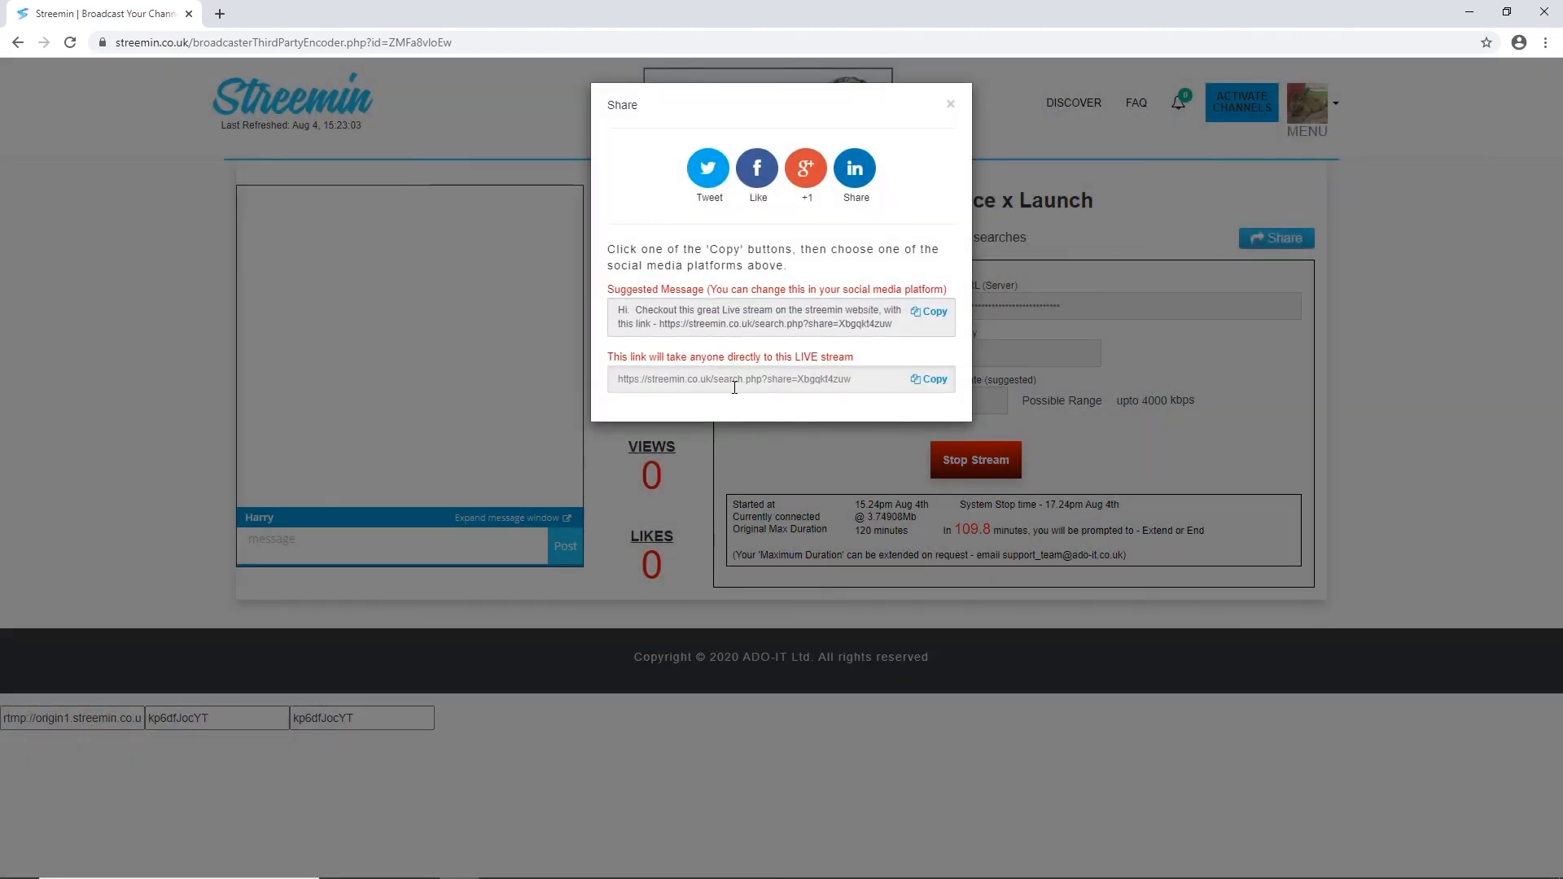
click(926, 381)
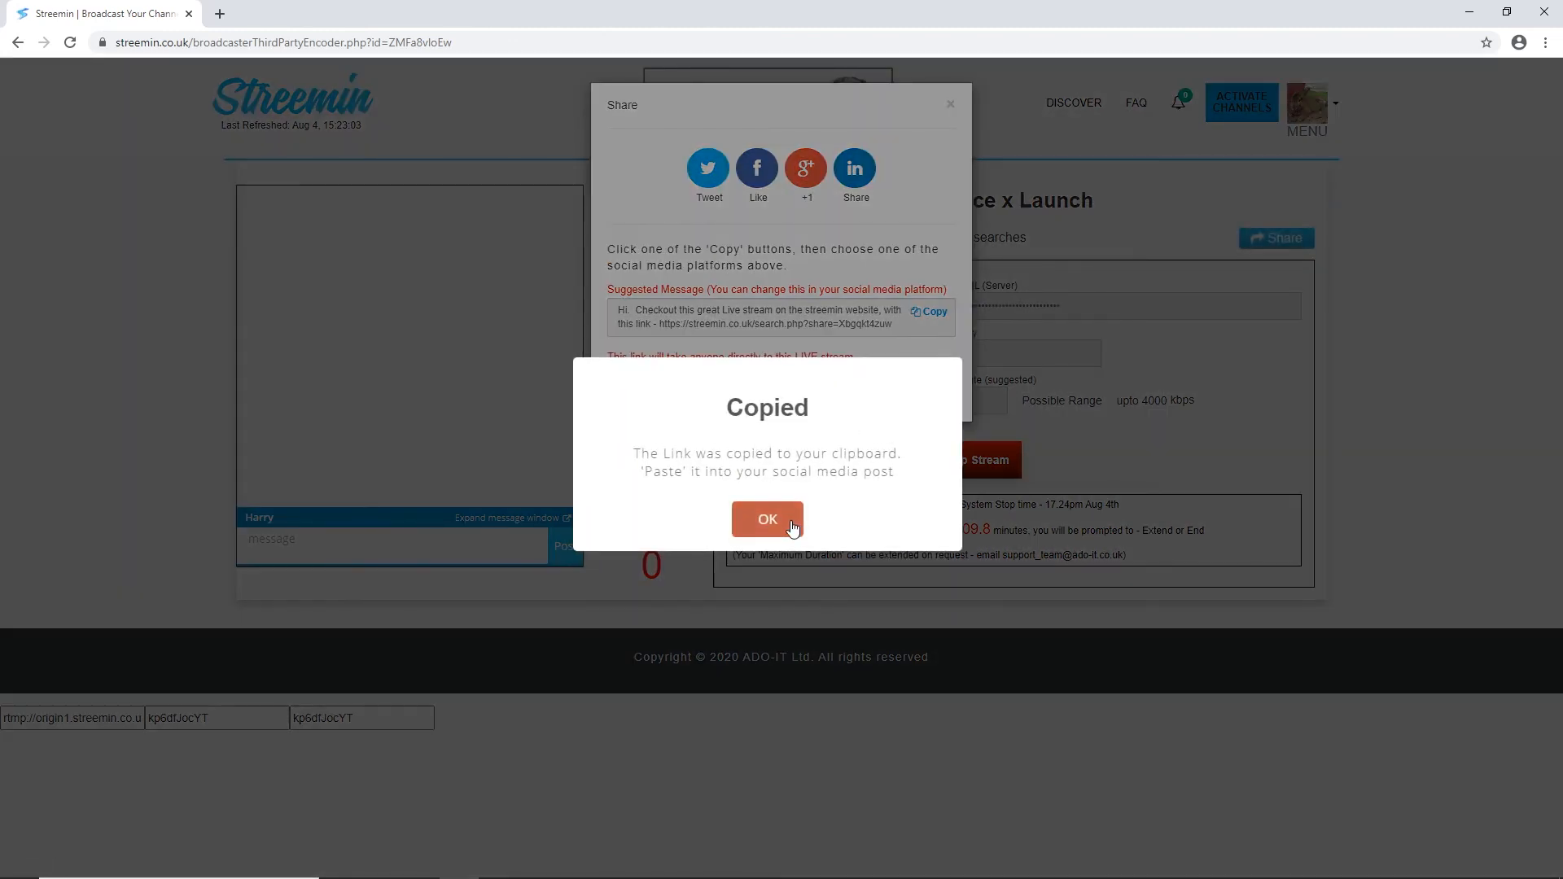
click(786, 523)
View the live broadcast through the copied link in a new browser tab, and close that tab and the share dialog.
key(ctrl+t)
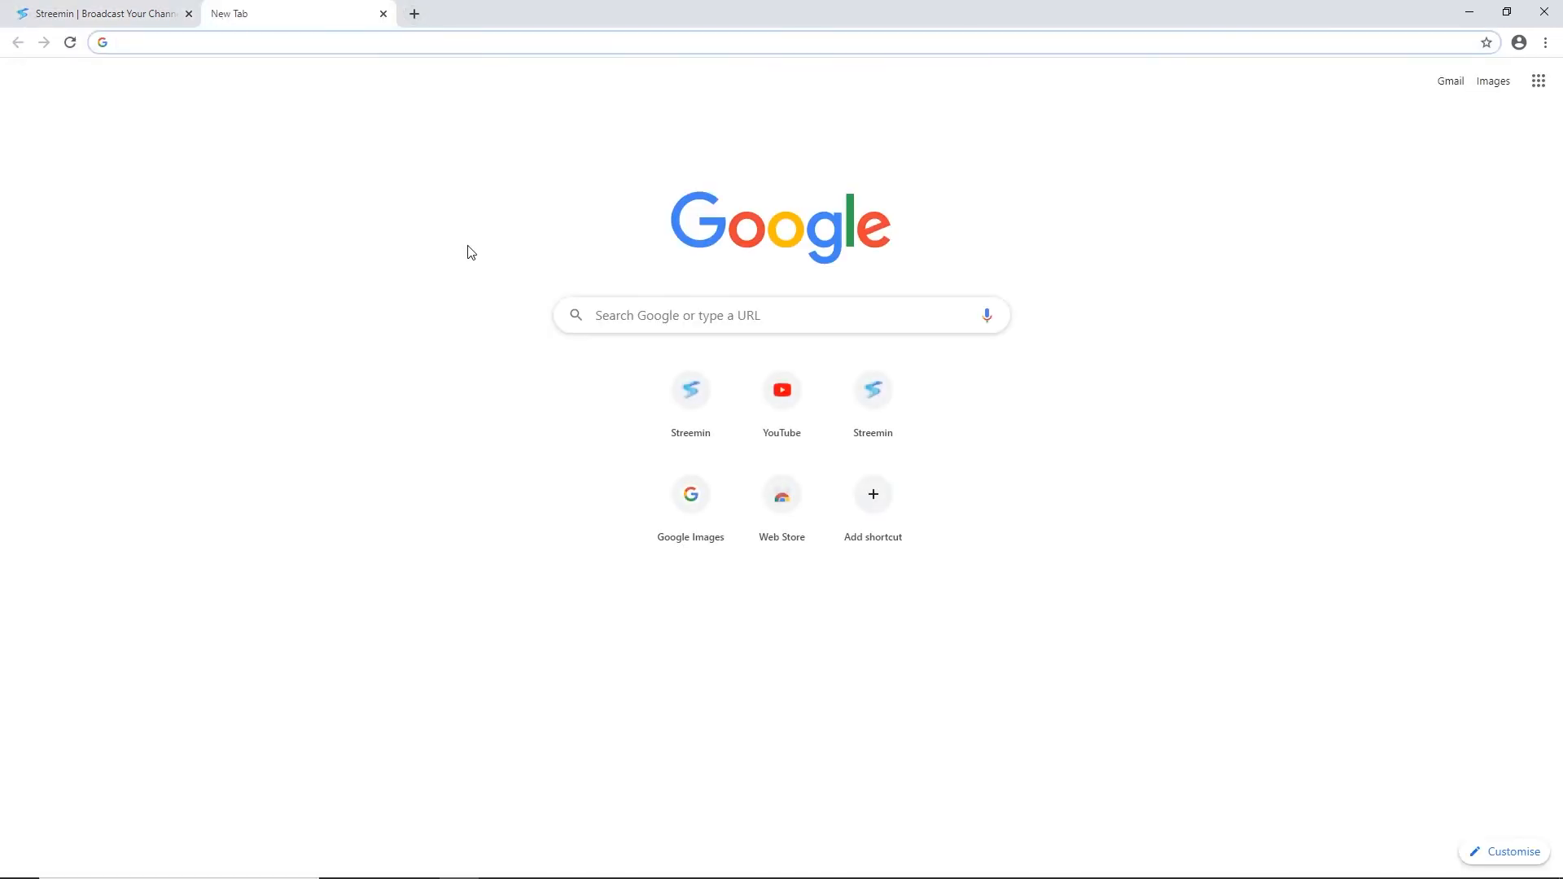
key(ctrl+v)
key(Return)
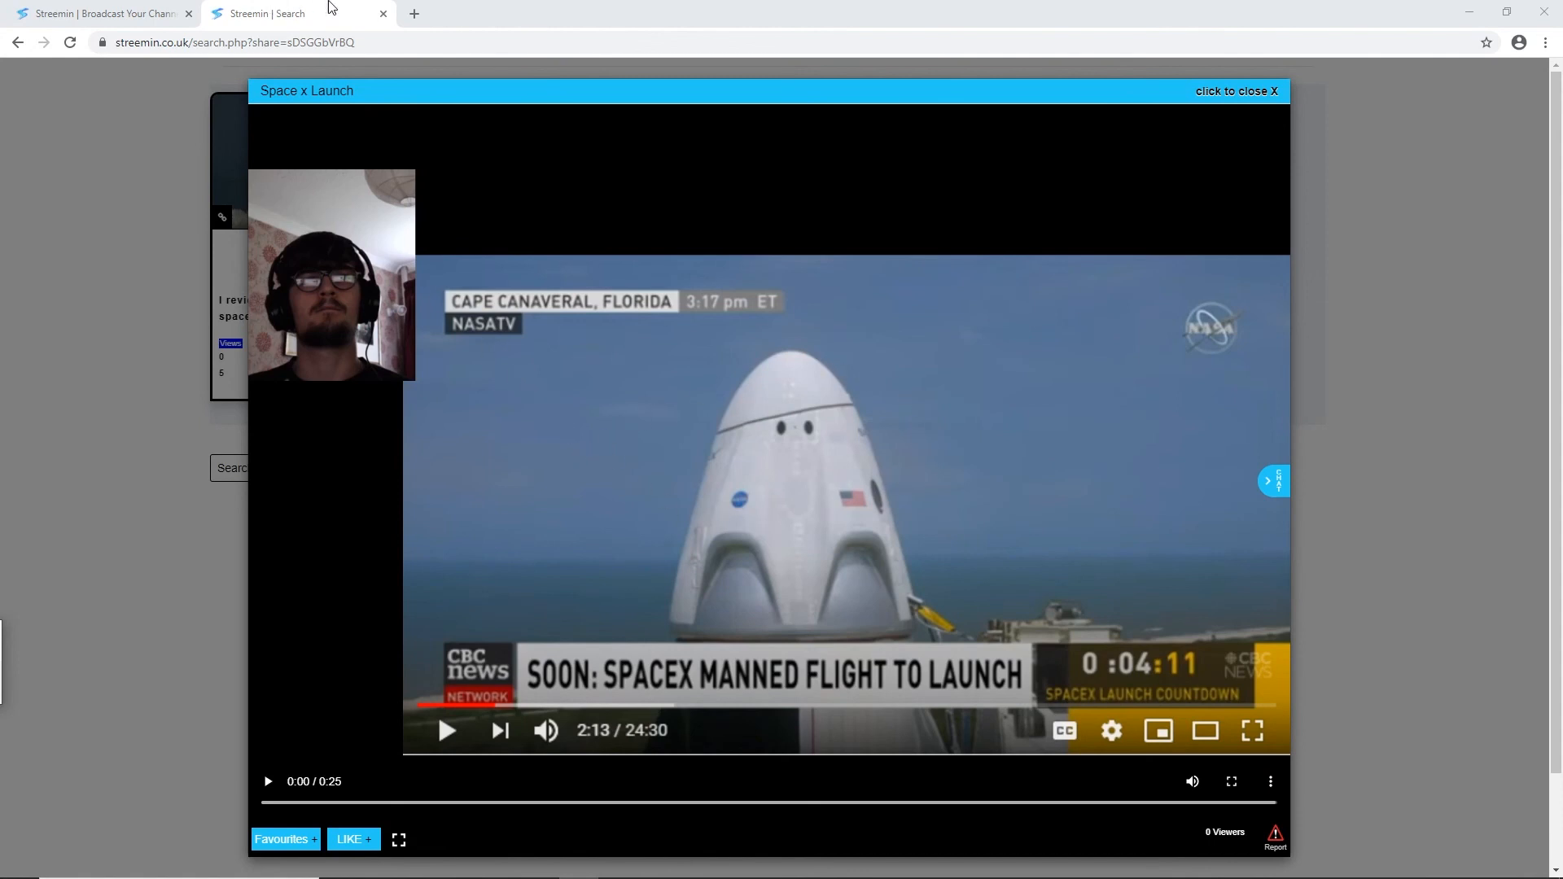
click(384, 13)
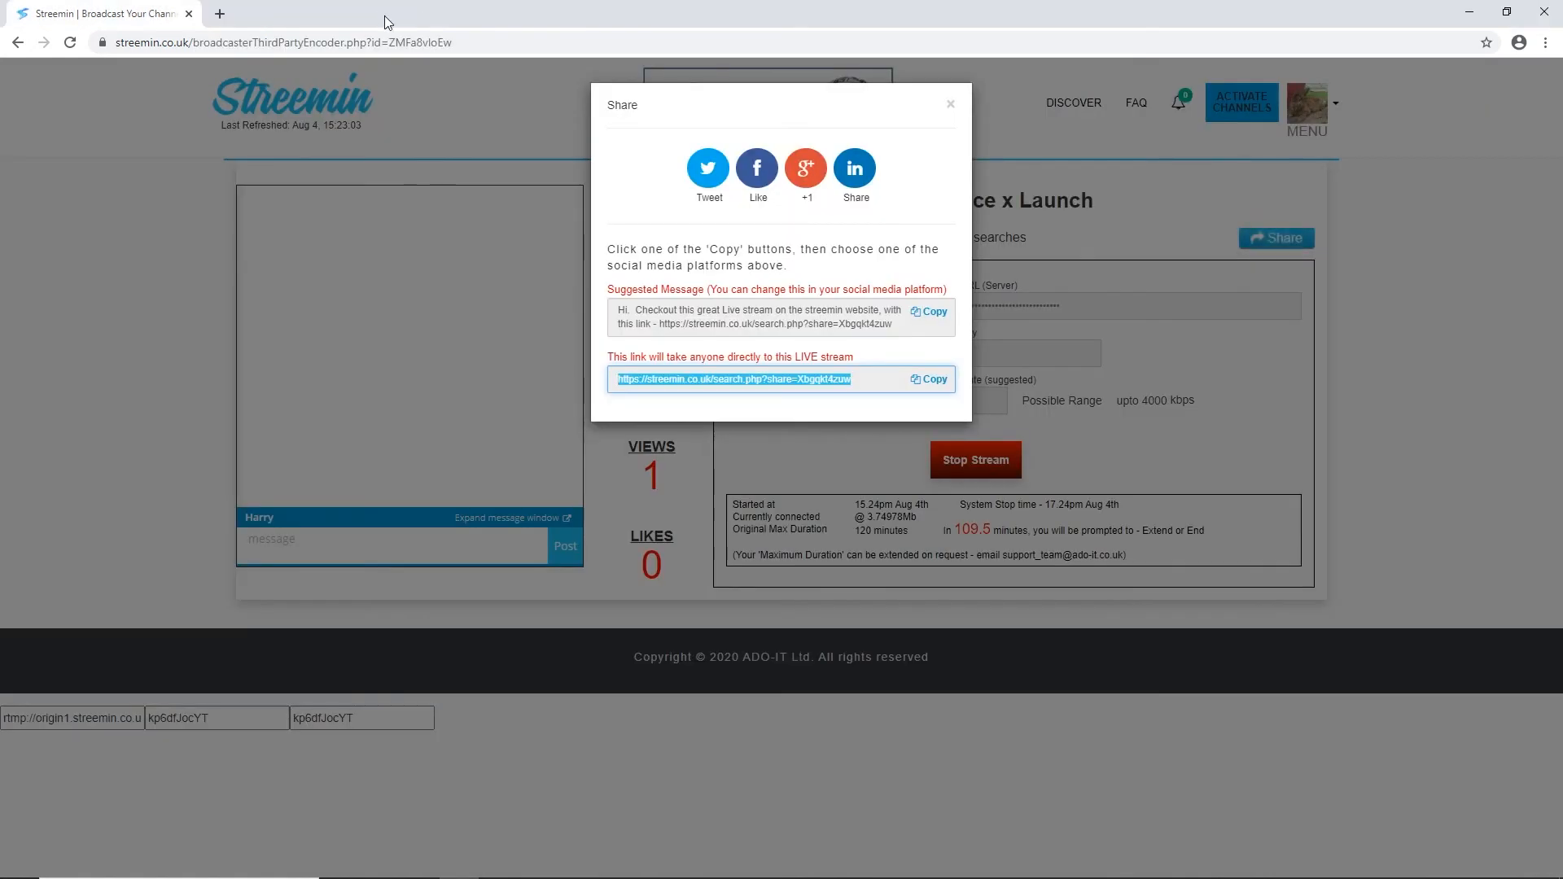
click(950, 103)
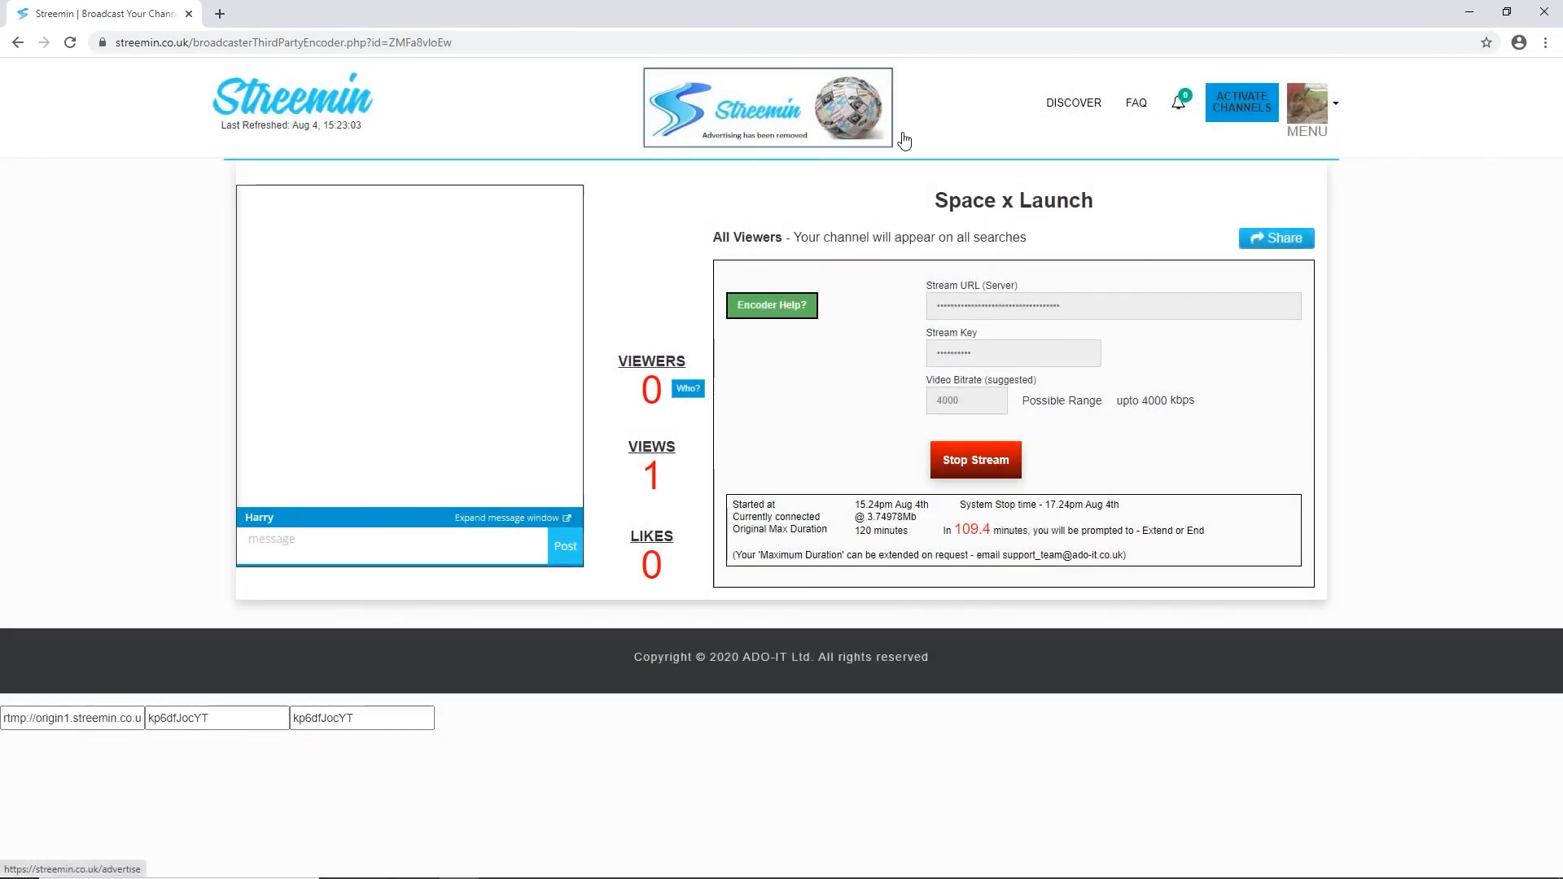
Check who is watching the stream, and expand the chat into a separate message window and enlarge it.
click(684, 393)
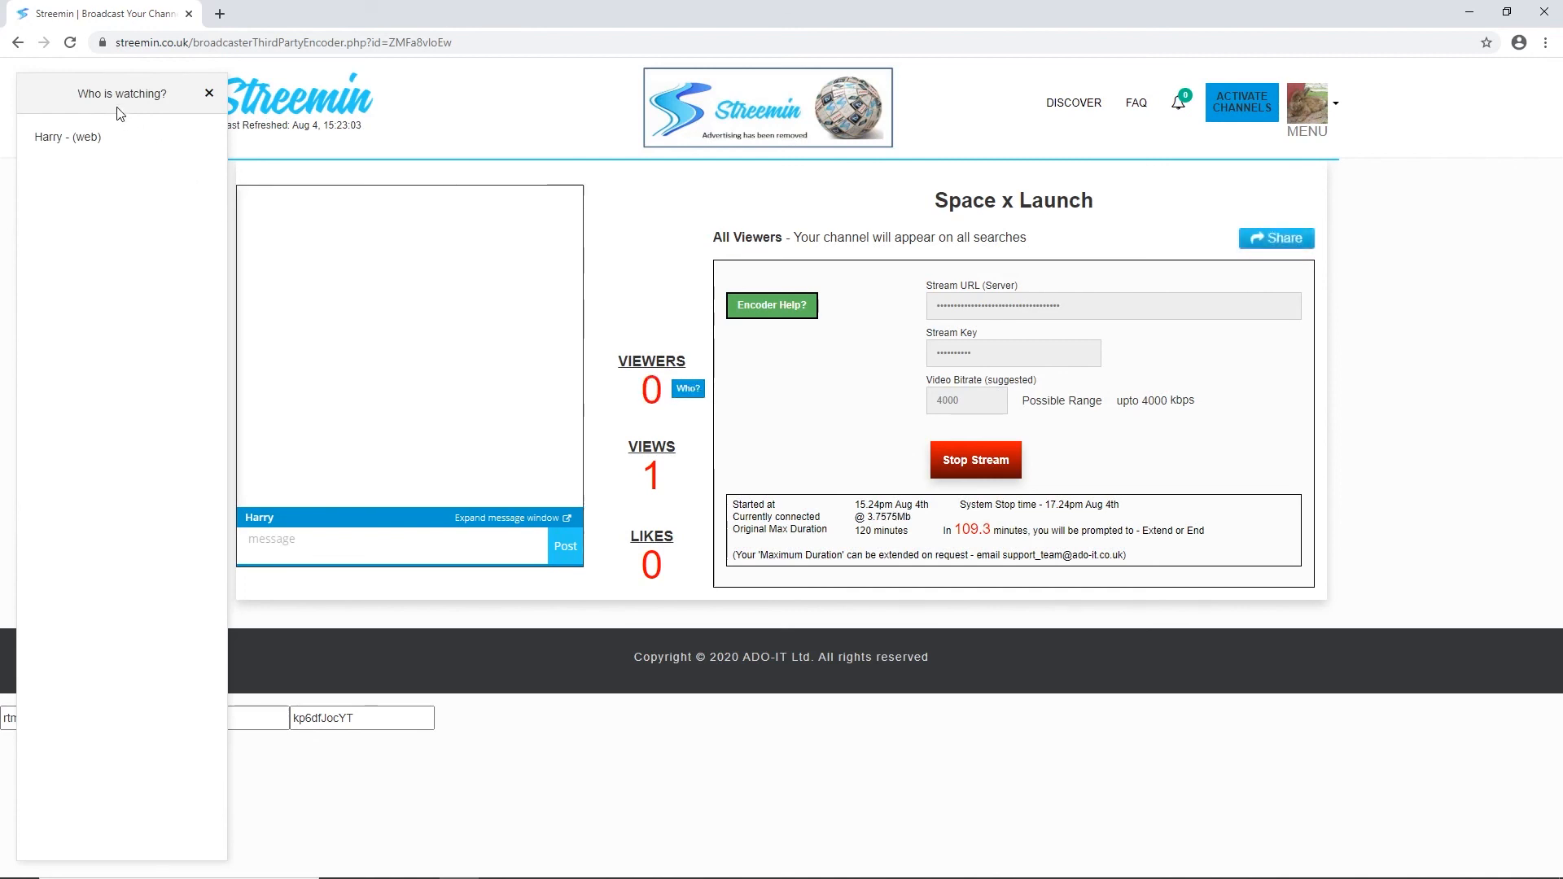
click(209, 92)
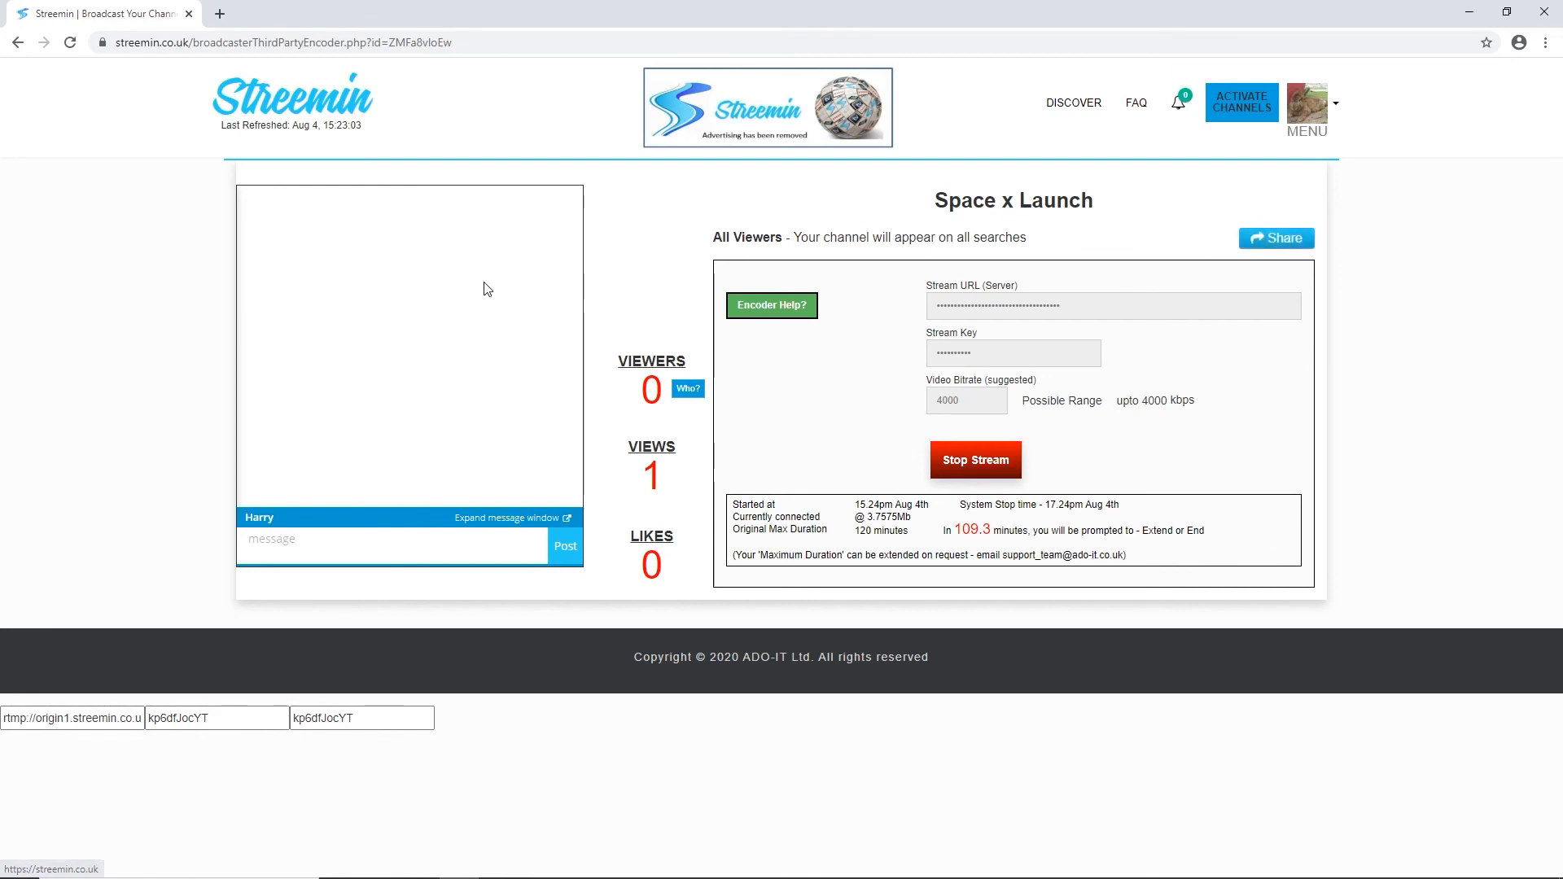
click(489, 516)
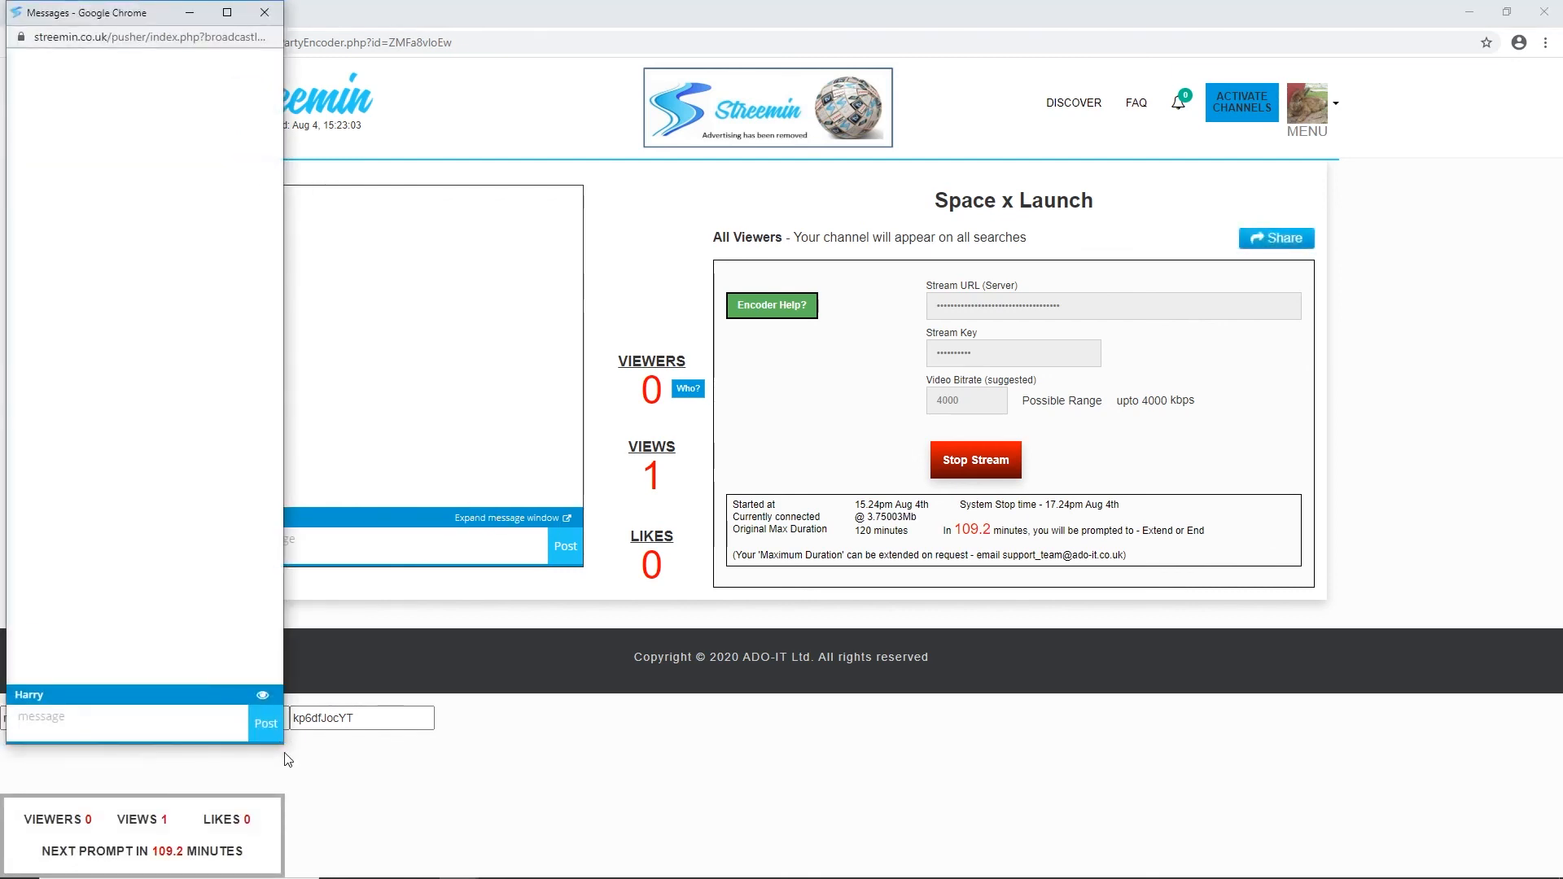
drag(282, 743, 283, 795)
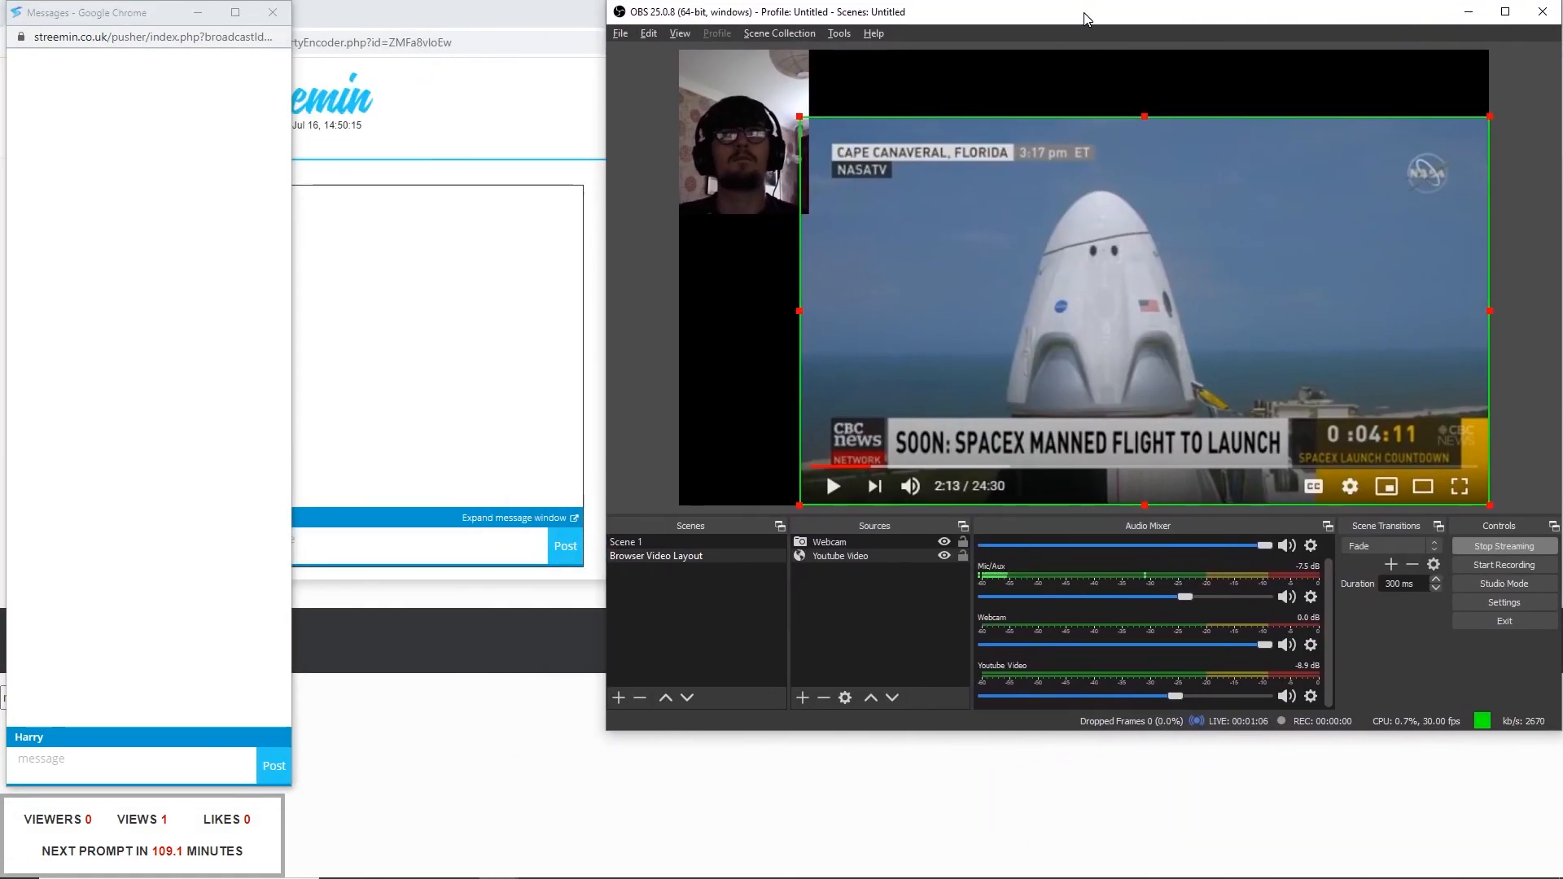
Enlarge the OBS window to fill the space beside the chat window, and post "Welcome to my stream" in the stream chat.
drag(606, 730, 268, 878)
click(131, 602)
text(Welcome)
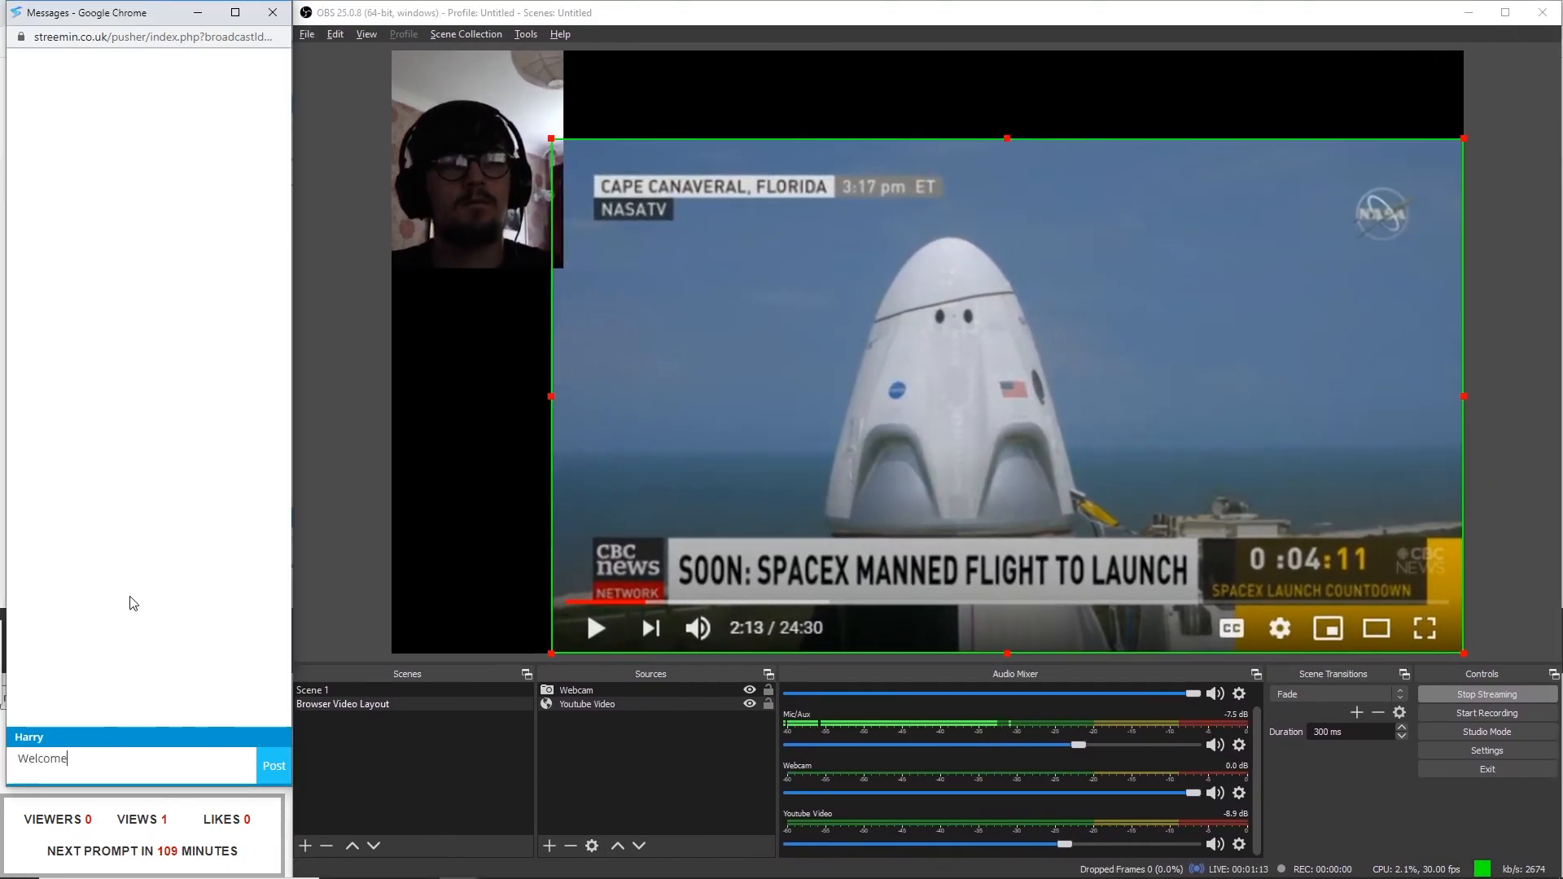
text( to my stream)
key(Return)
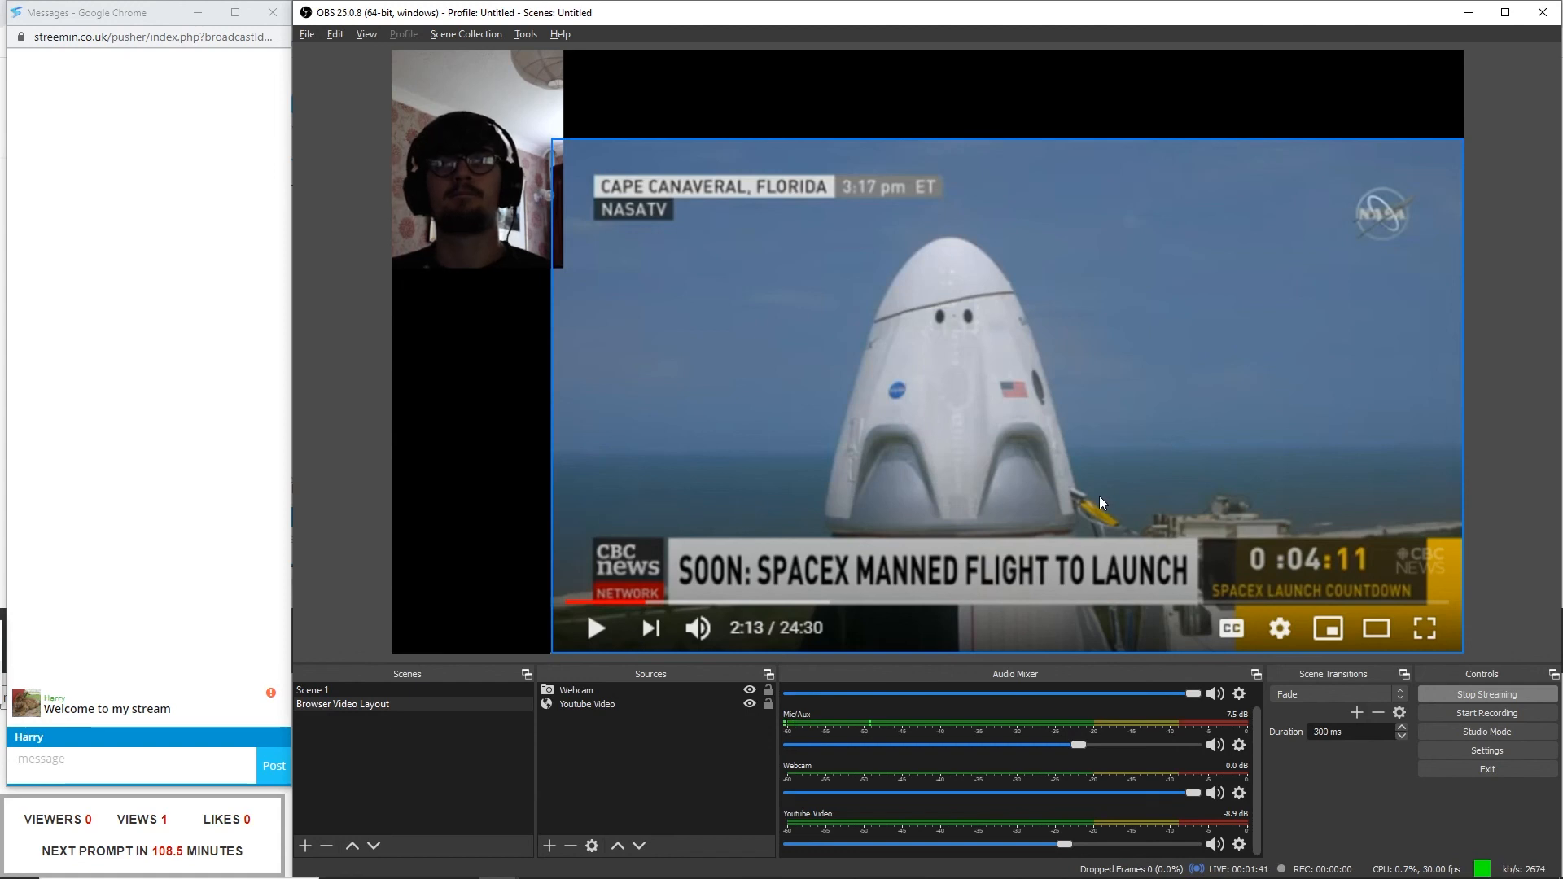
Start playback of the Youtube Video source by interacting with its page, and close the interaction window.
right_click(573, 705)
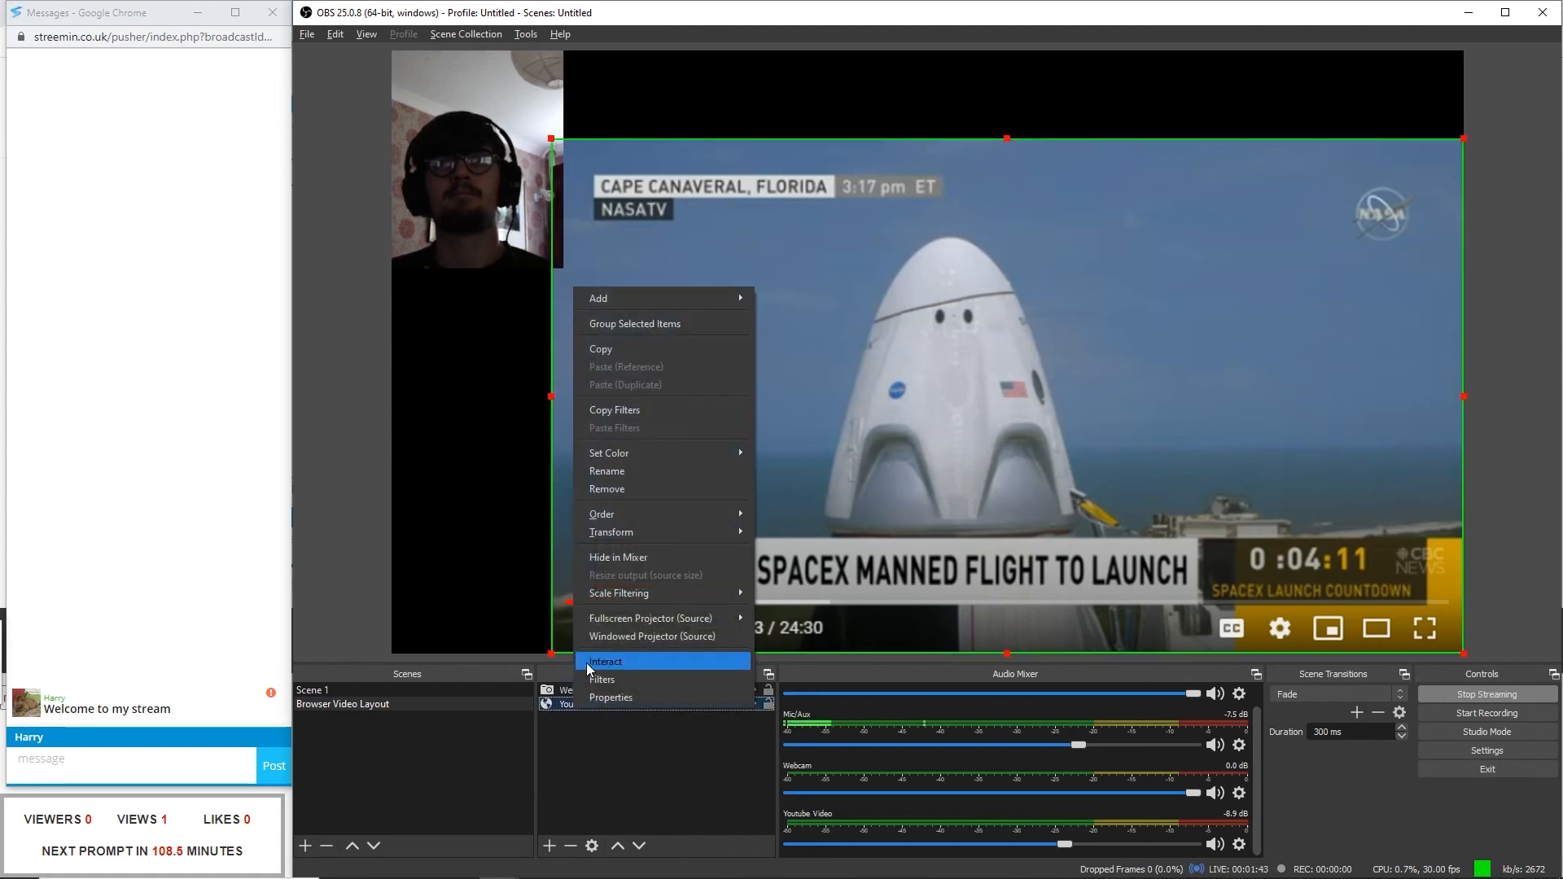
click(587, 663)
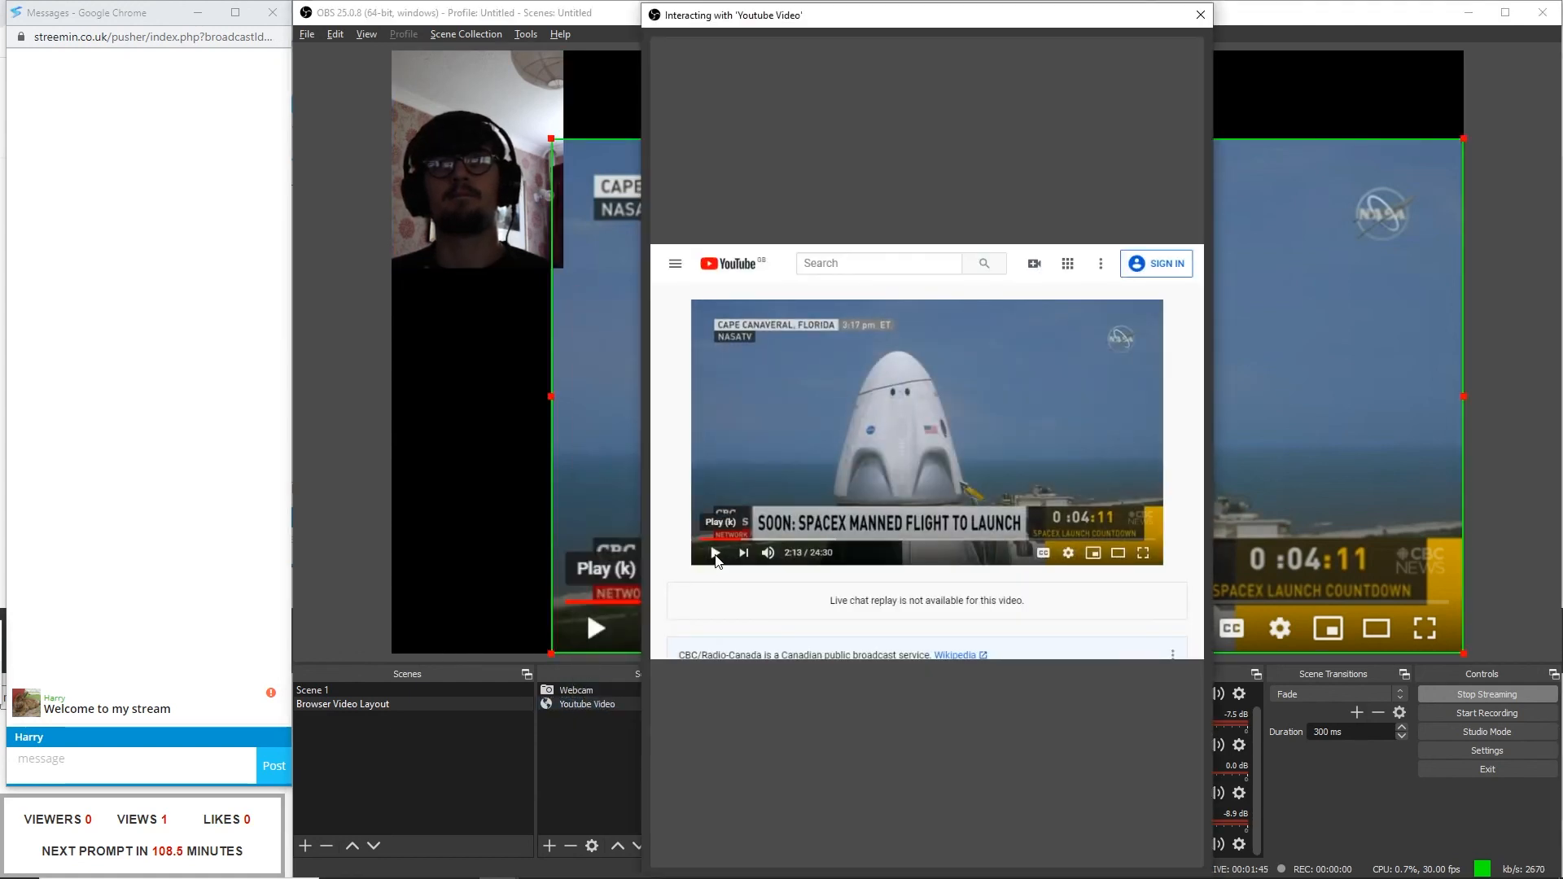
click(715, 554)
click(1200, 15)
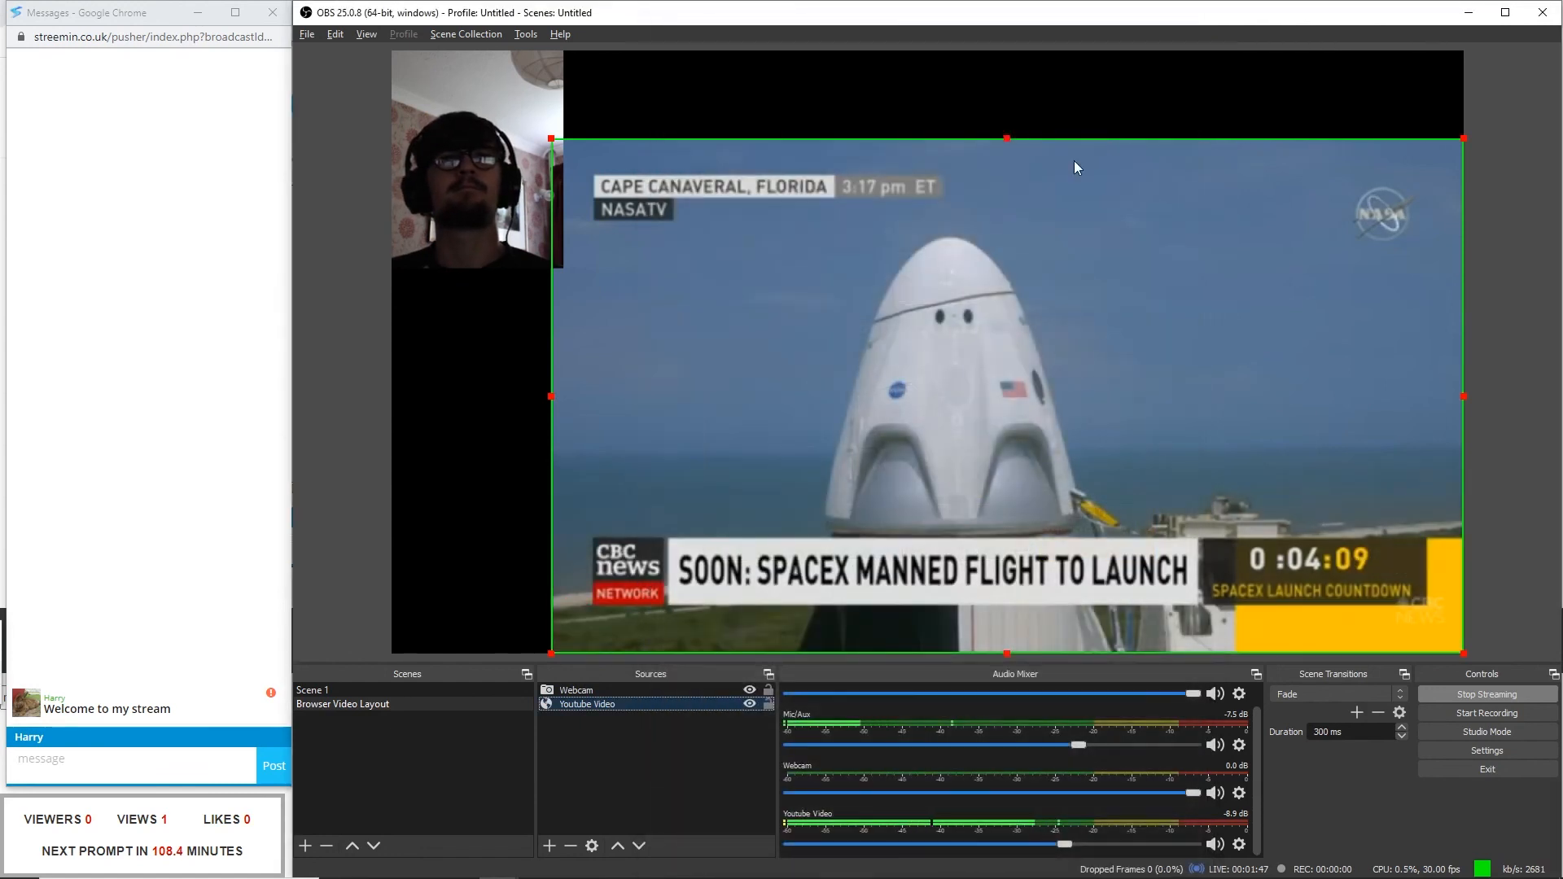
Raise the Youtube Video volume to about -1.1 dB and lower the Mic/Aux volume to about -10.4 dB.
drag(1064, 844, 1174, 847)
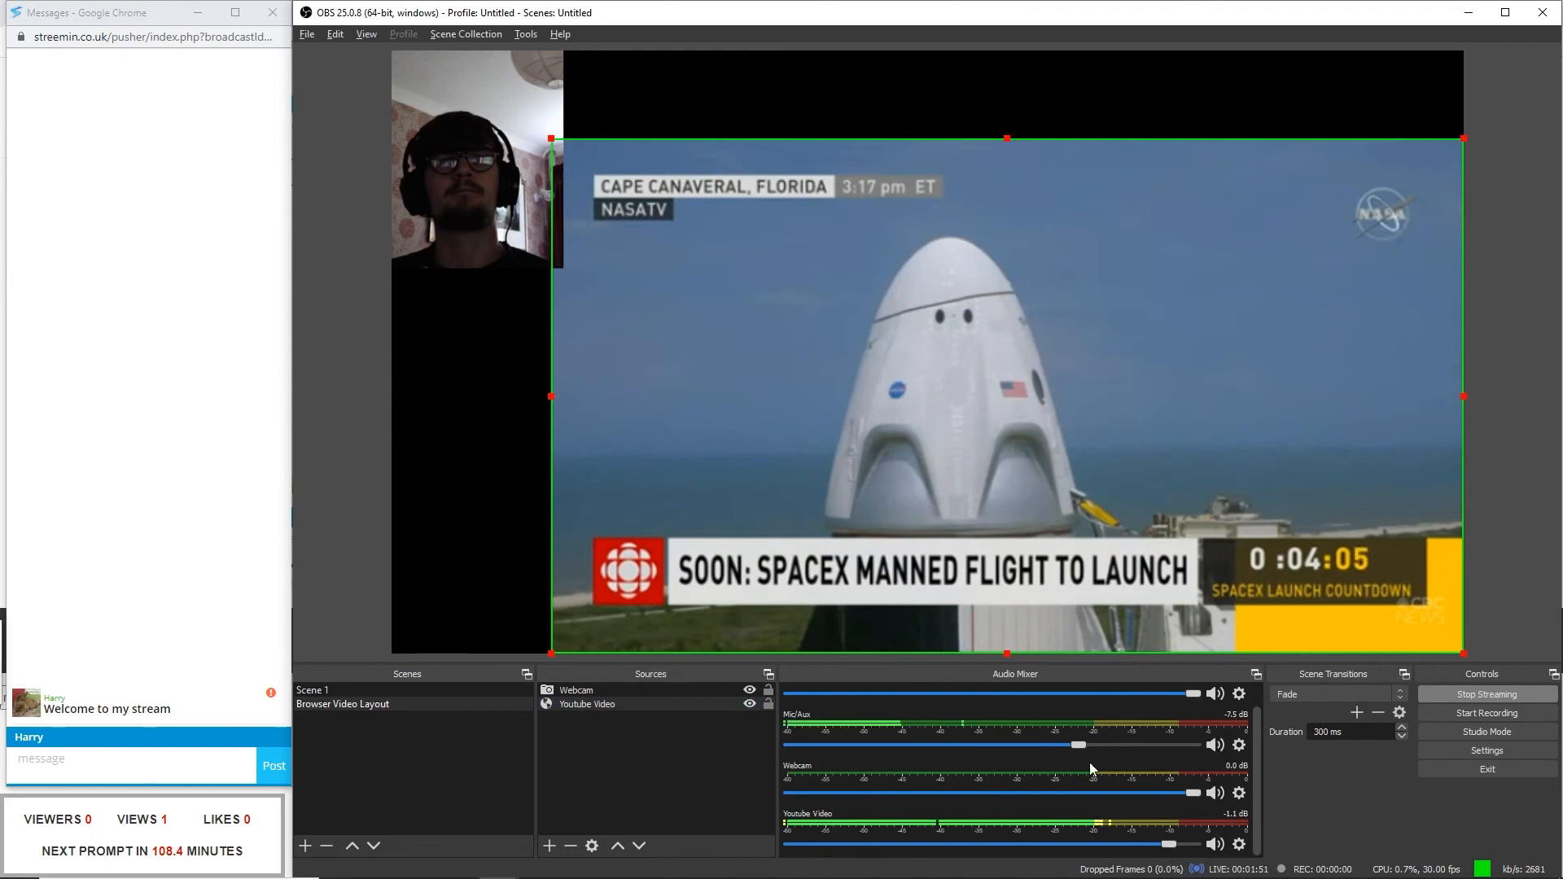
click(1075, 746)
mouse_move(1075, 744)
mouse_down()
mouse_move(1198, 756)
mouse_move(1050, 746)
mouse_up()
Set the Mic/Aux audio monitoring to Monitor Off in the advanced audio properties, and close them.
click(1239, 745)
click(1257, 742)
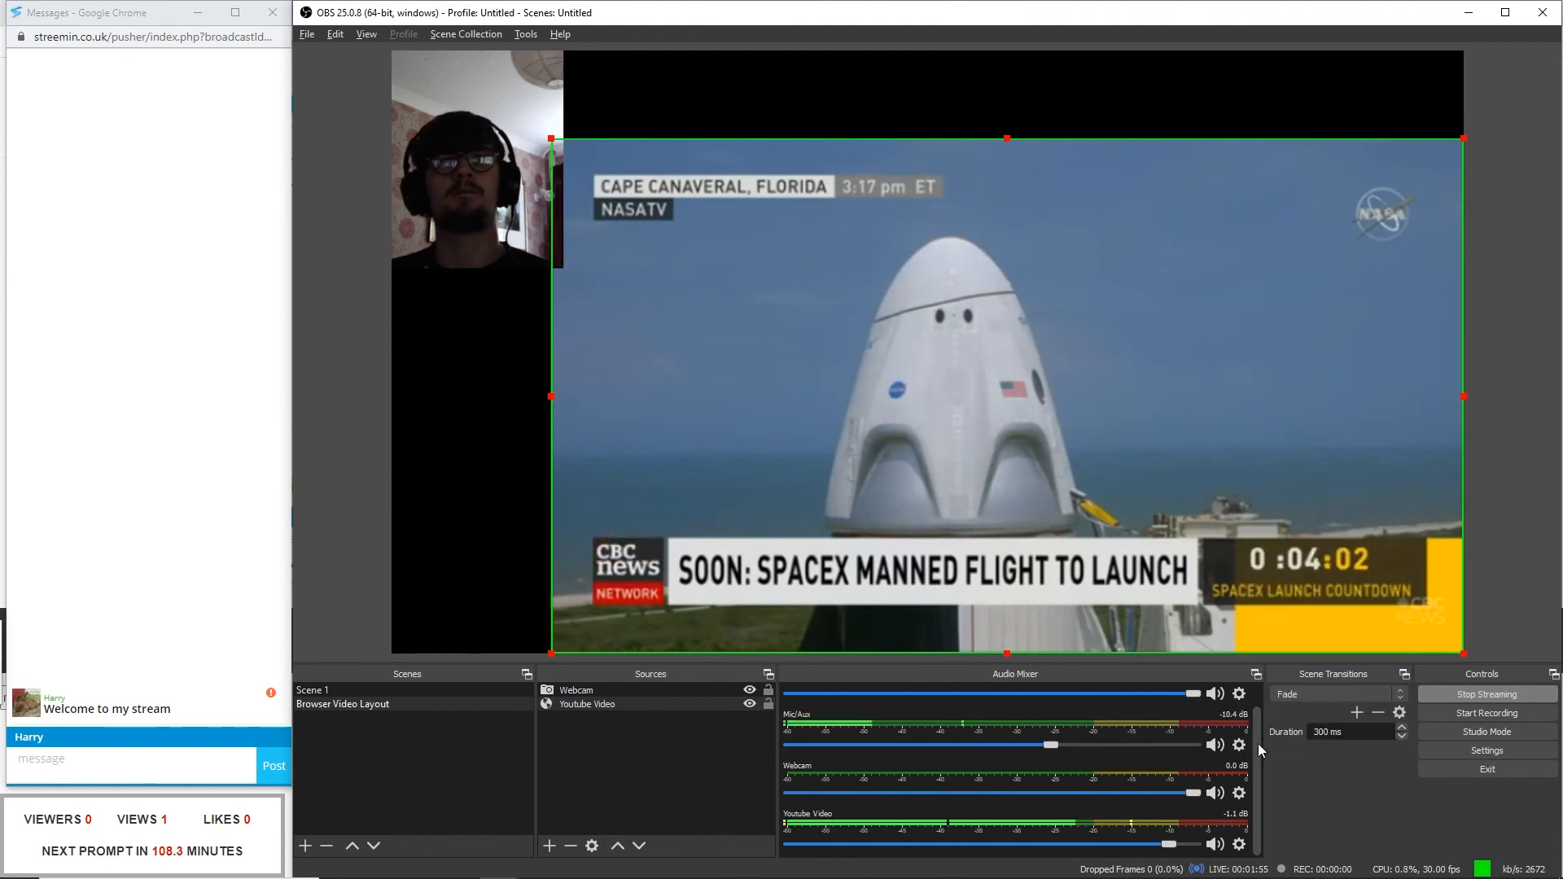
click(1068, 386)
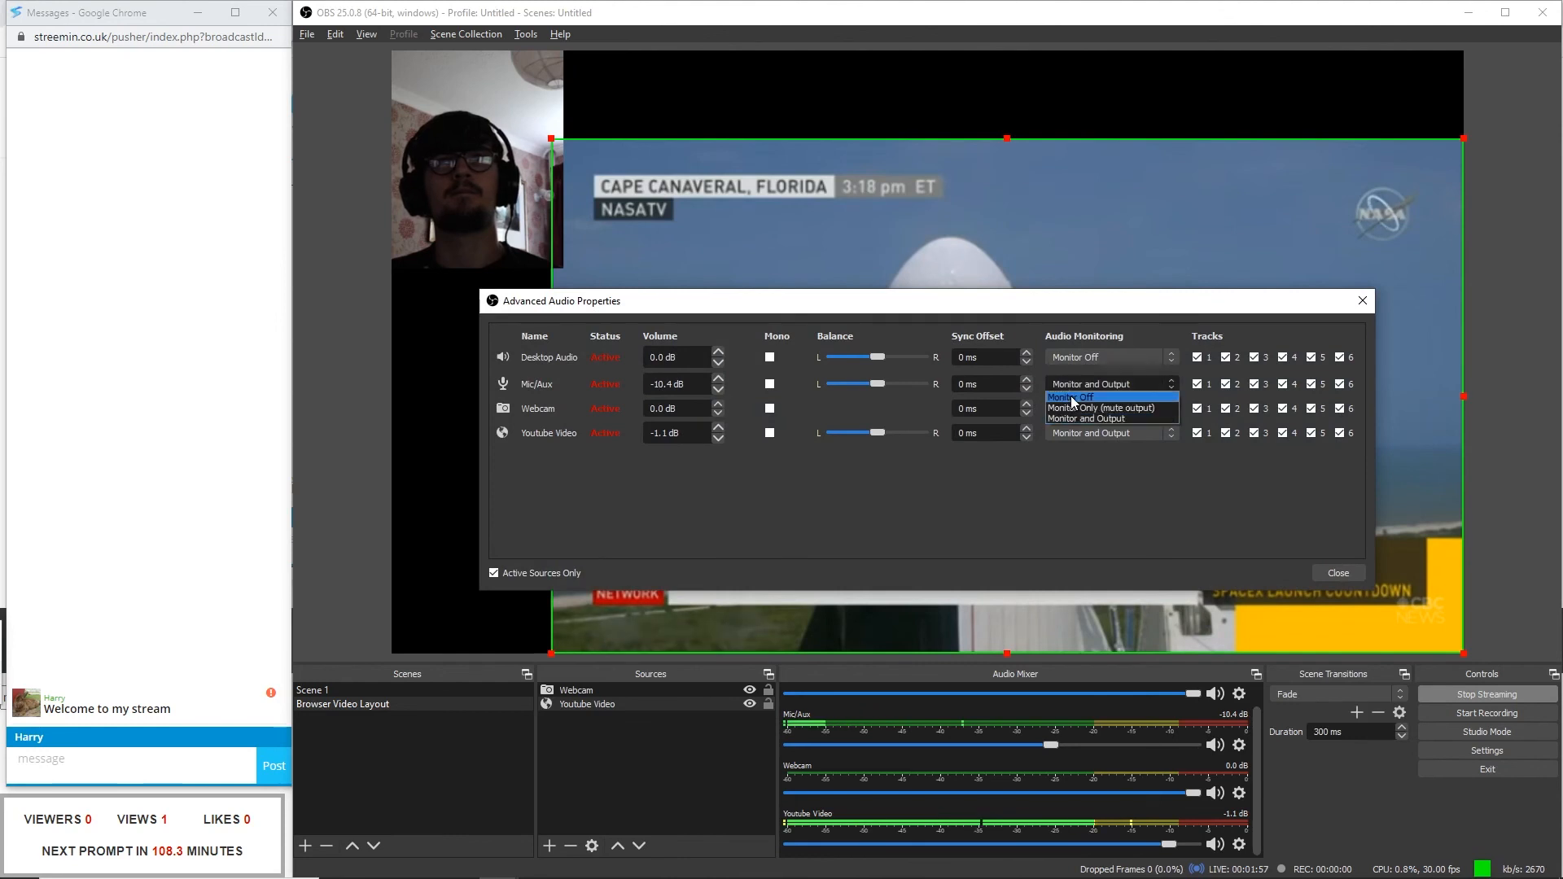
click(1072, 395)
click(1335, 573)
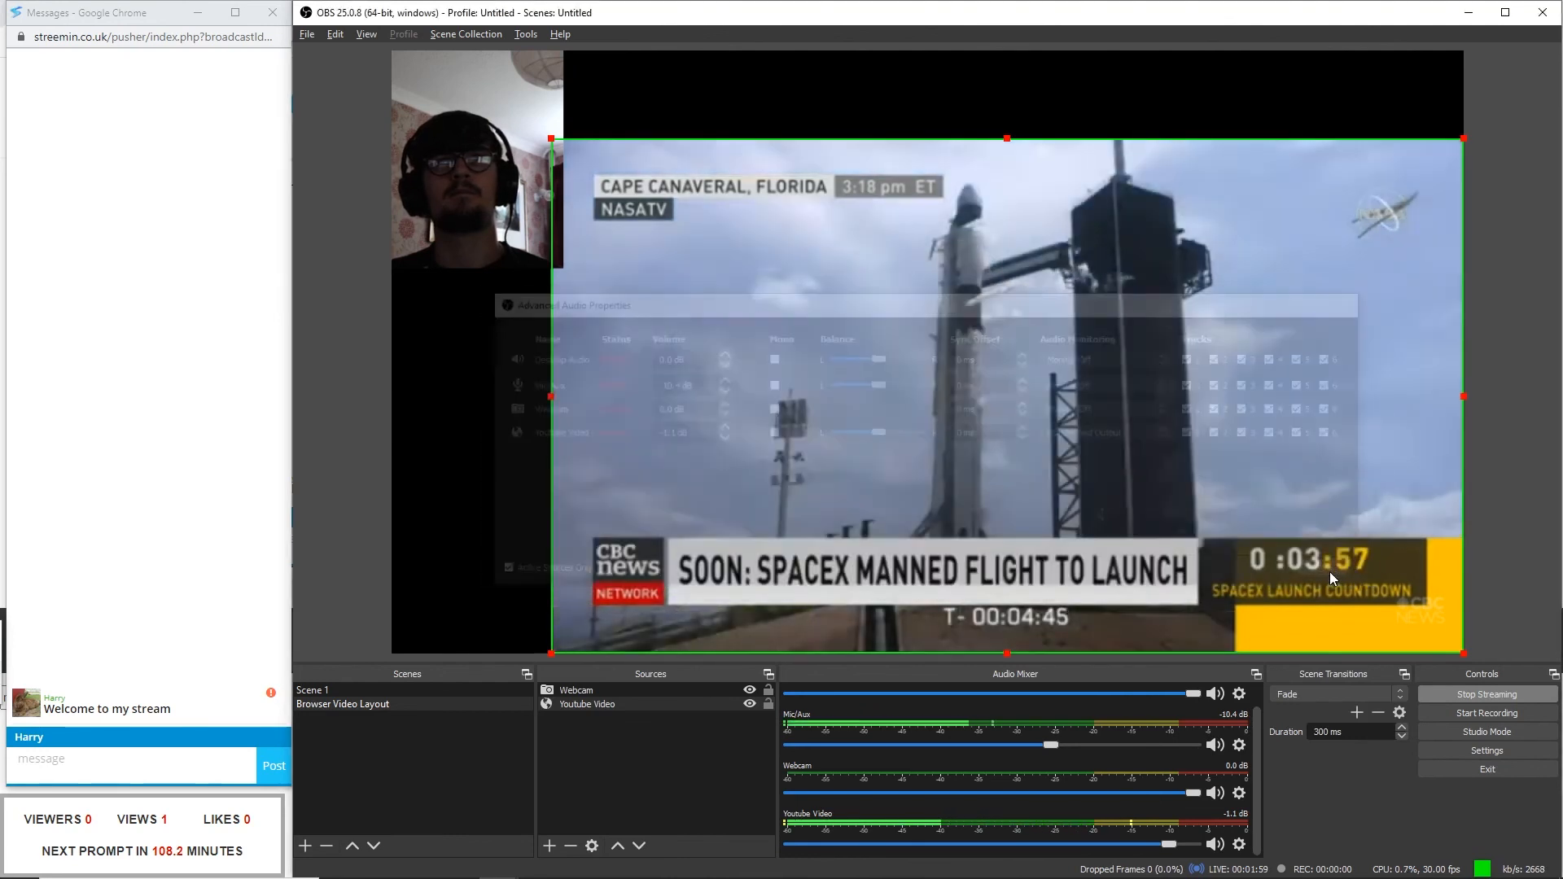